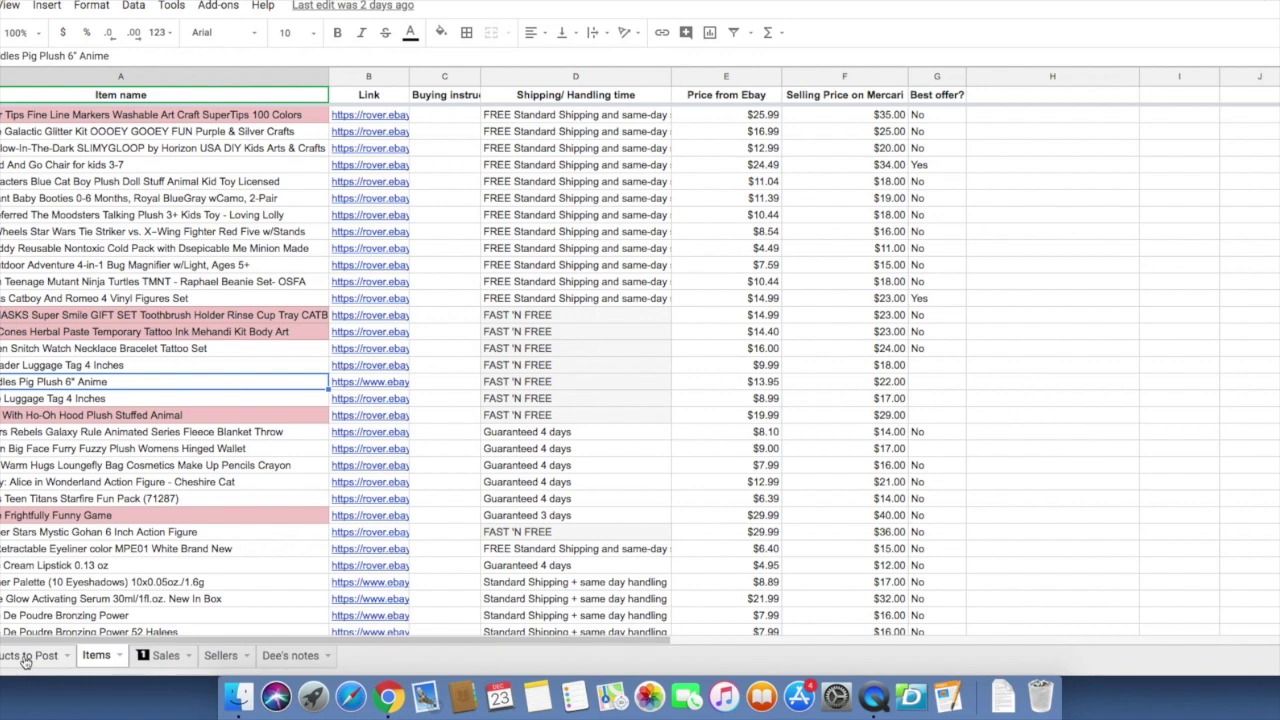
Open the Products to Post sheet and review its eBay product links, color coding and photo instructions
left_click(25, 658)
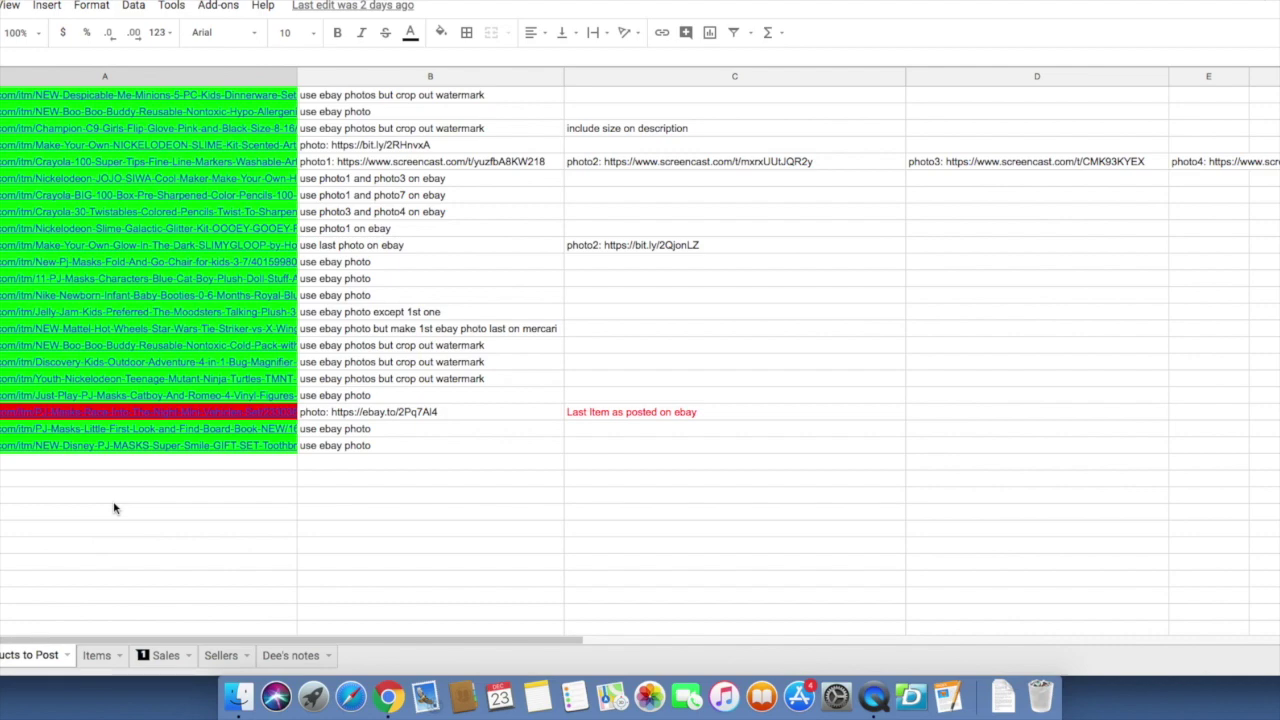
scroll(114, 508, "up", 3)
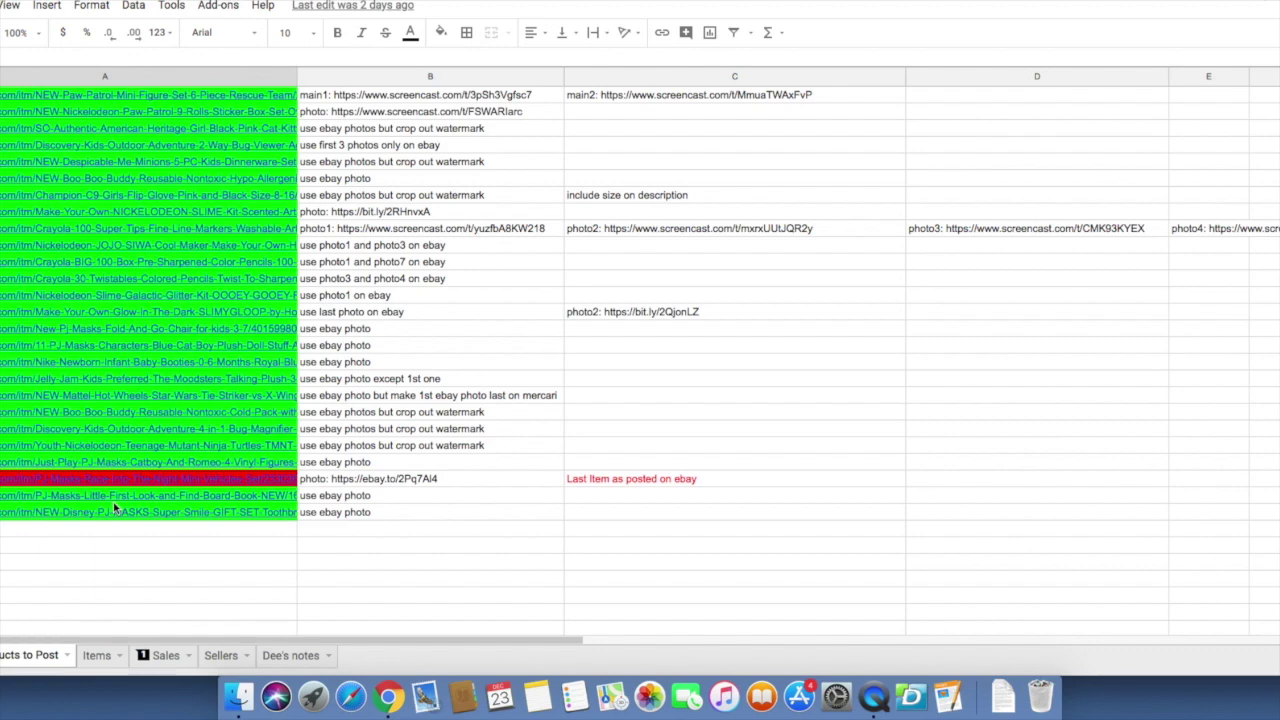
left_click(115, 517)
scroll(250, 544, "down", 1)
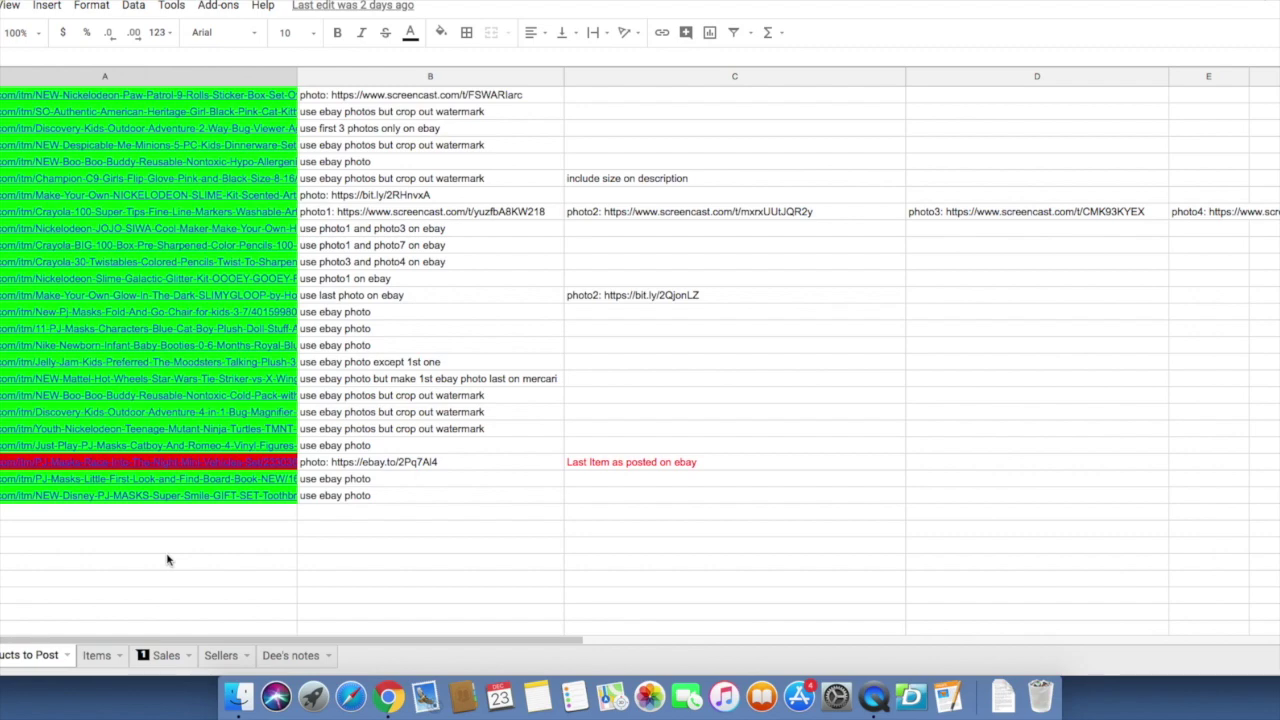
mouse_move(114, 323)
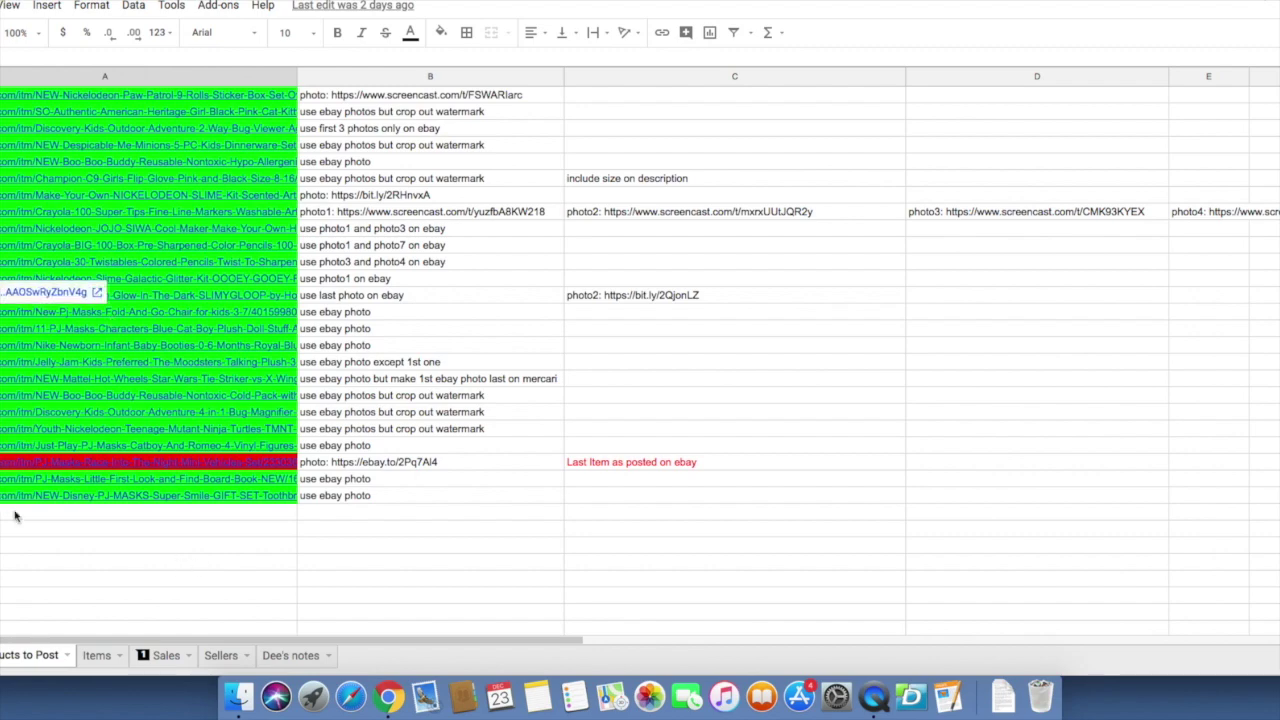
scroll(65, 578, "up", 5)
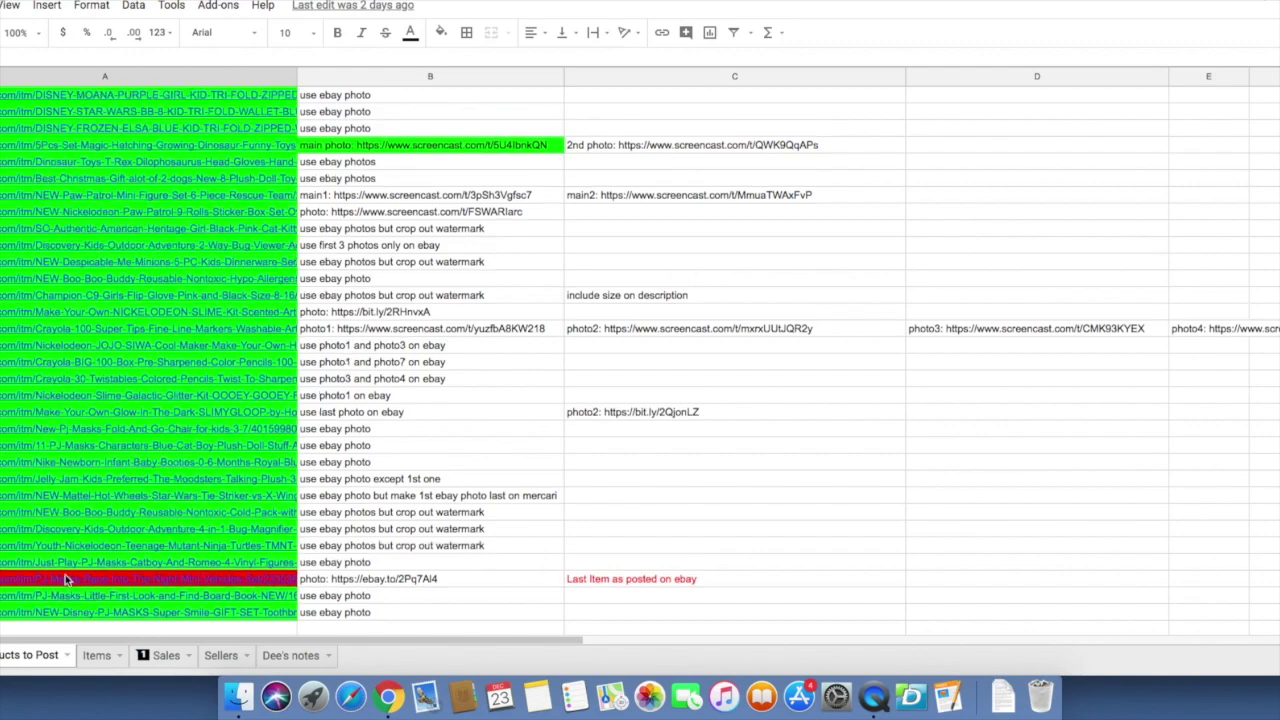
scroll(65, 578, "up", 10)
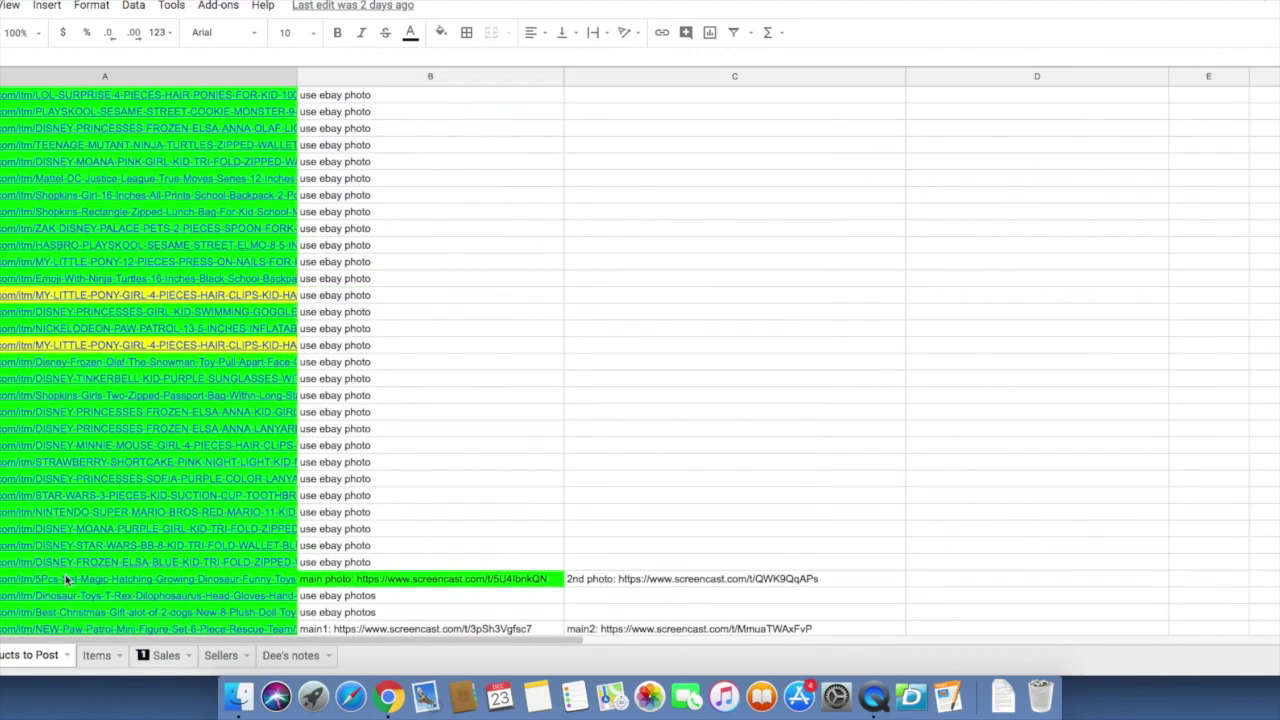
scroll(65, 578, "up", 8)
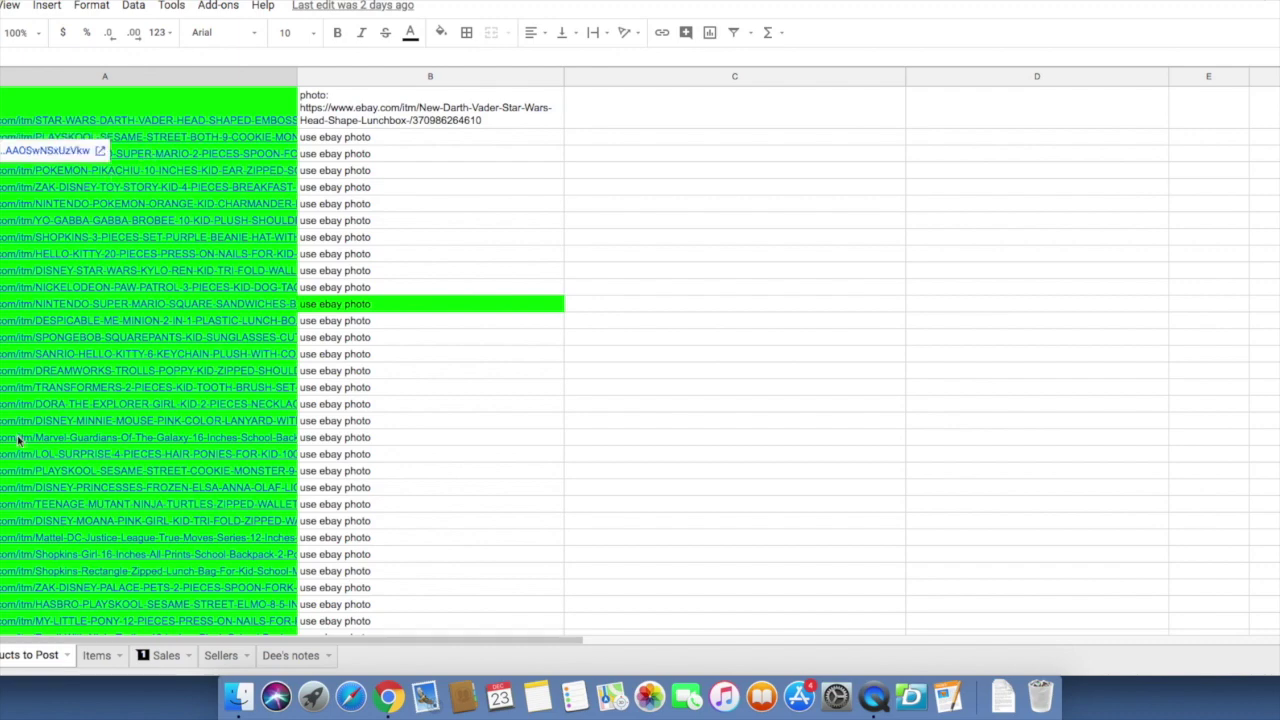
scroll(18, 440, "down", 1)
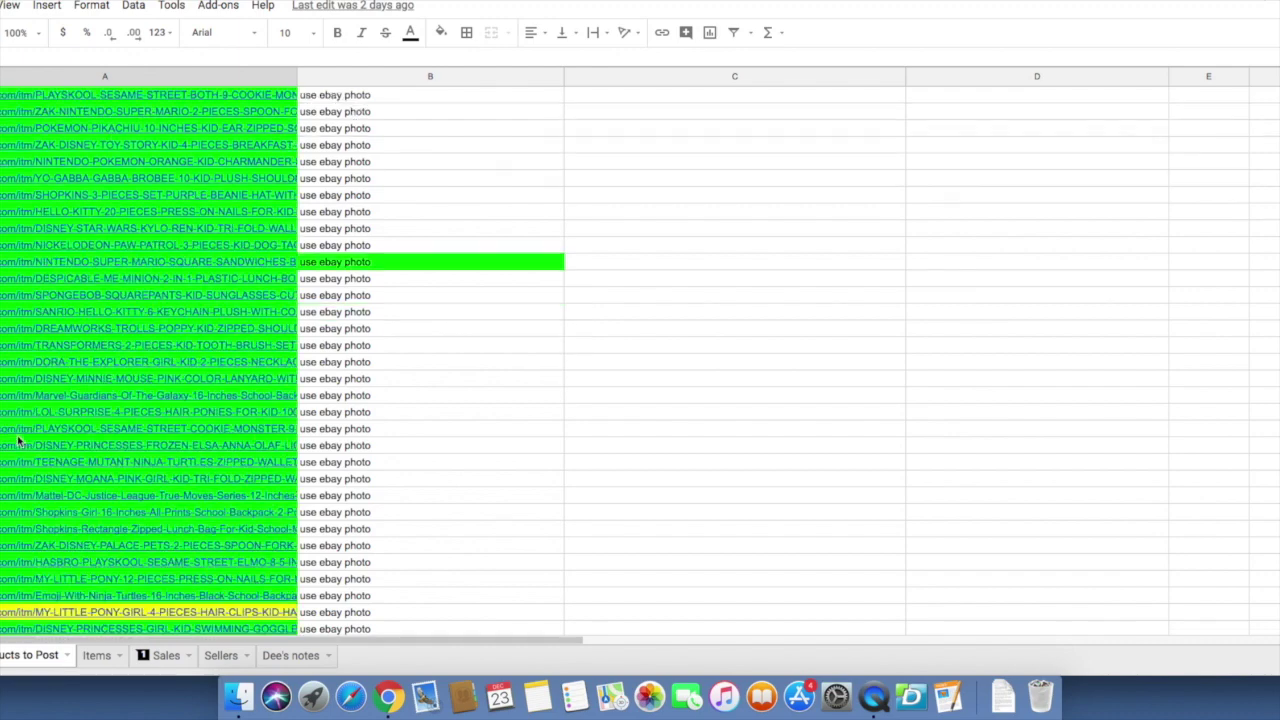
scroll(18, 440, "down", 3)
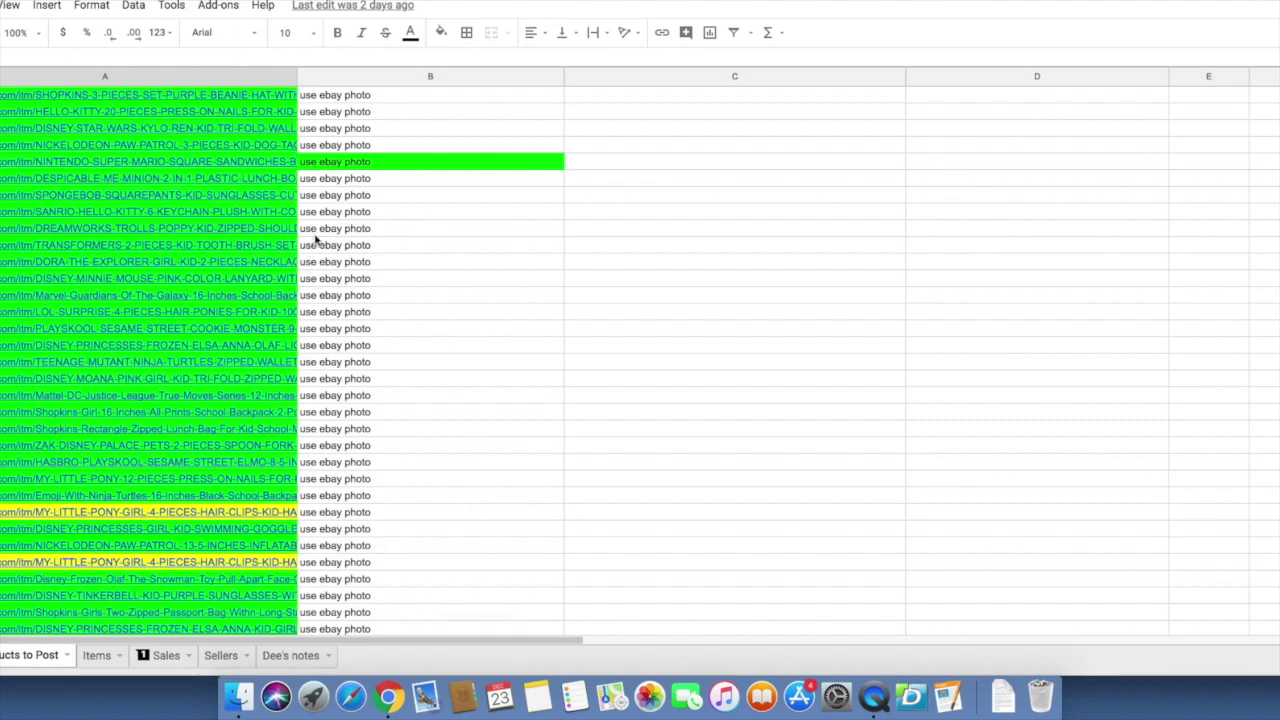
mouse_move(293, 255)
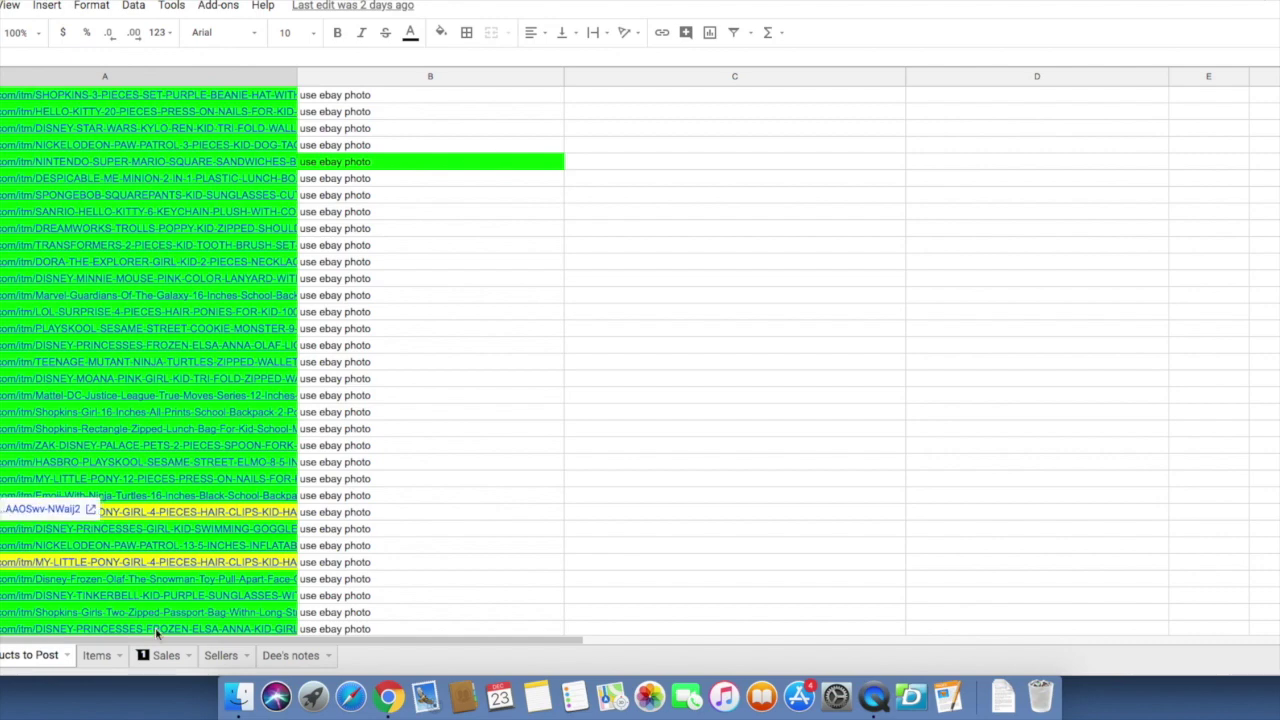
Open the Items sheet and review the item names, links, shipping times, eBay prices and Mercari selling prices
left_click(97, 657)
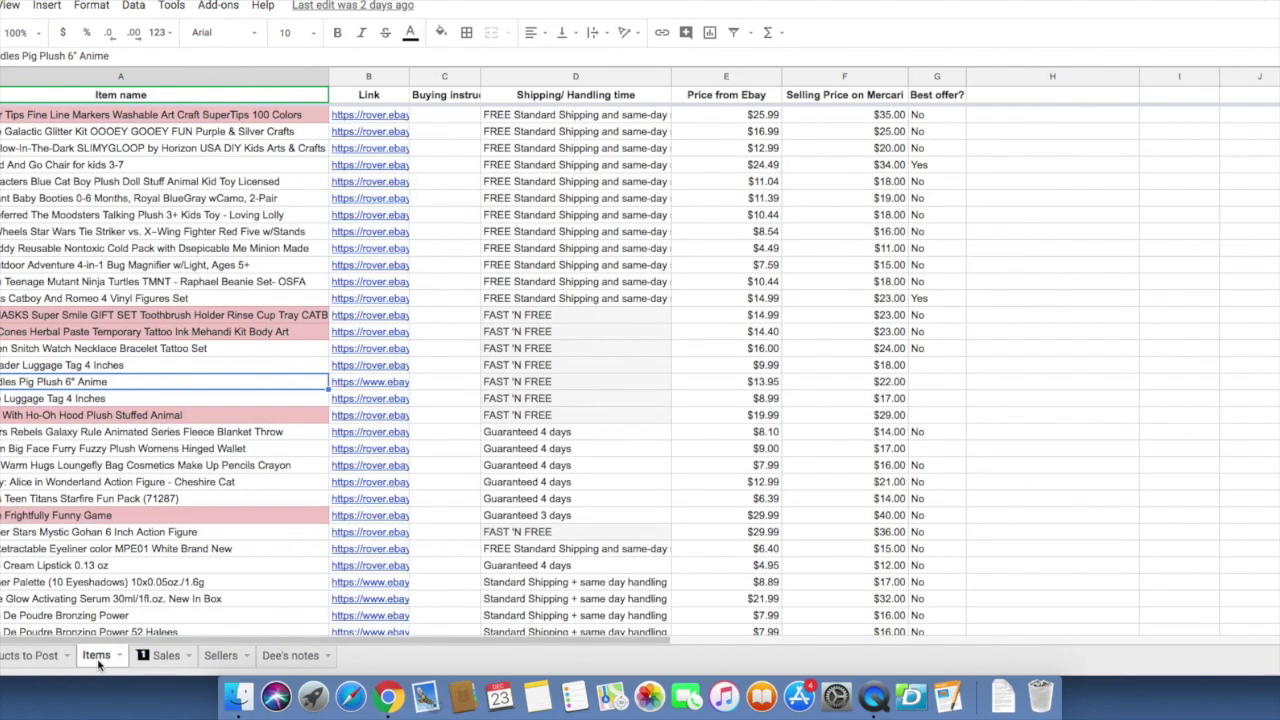
scroll(250, 492, "up", 10)
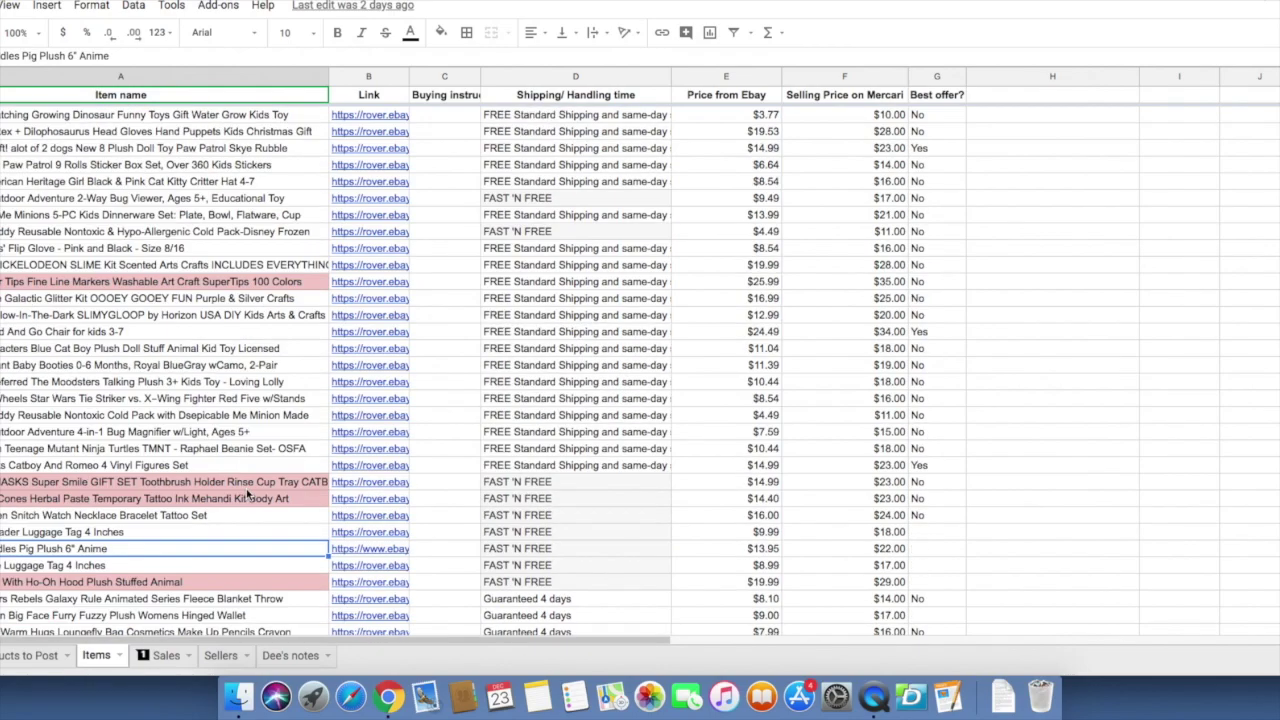
scroll(248, 492, "up", 15)
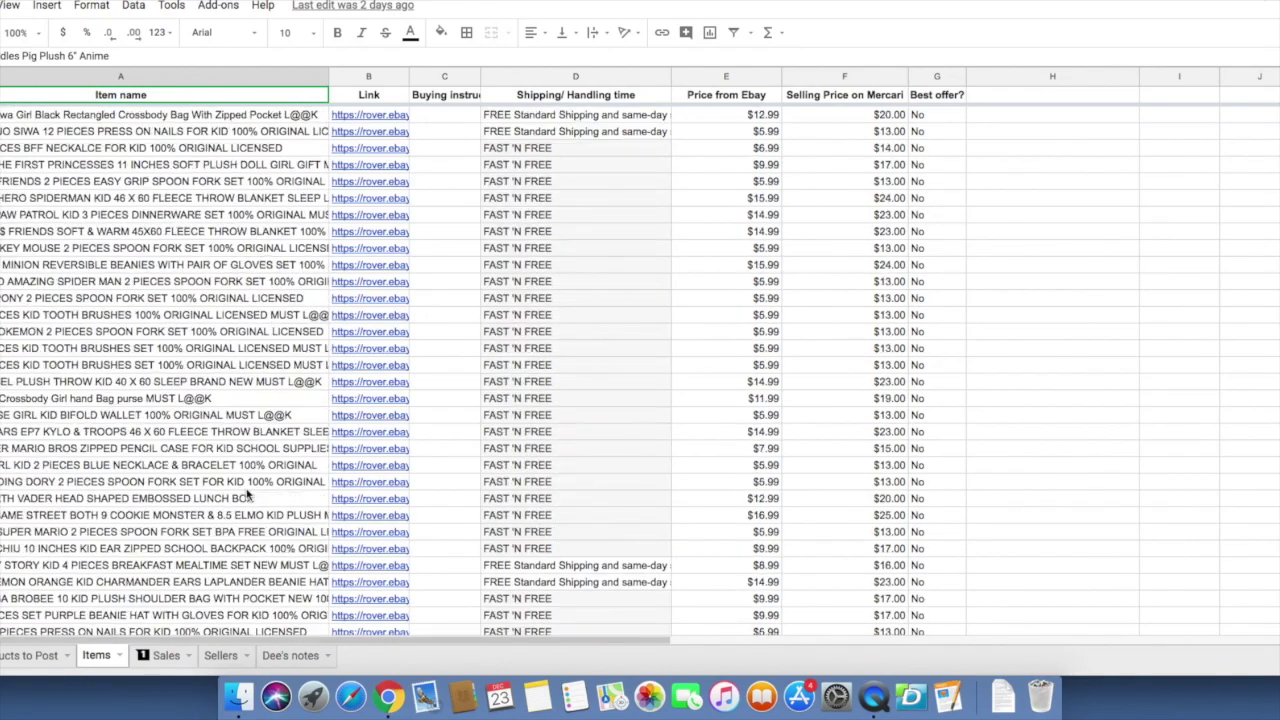
scroll(248, 492, "up", 15)
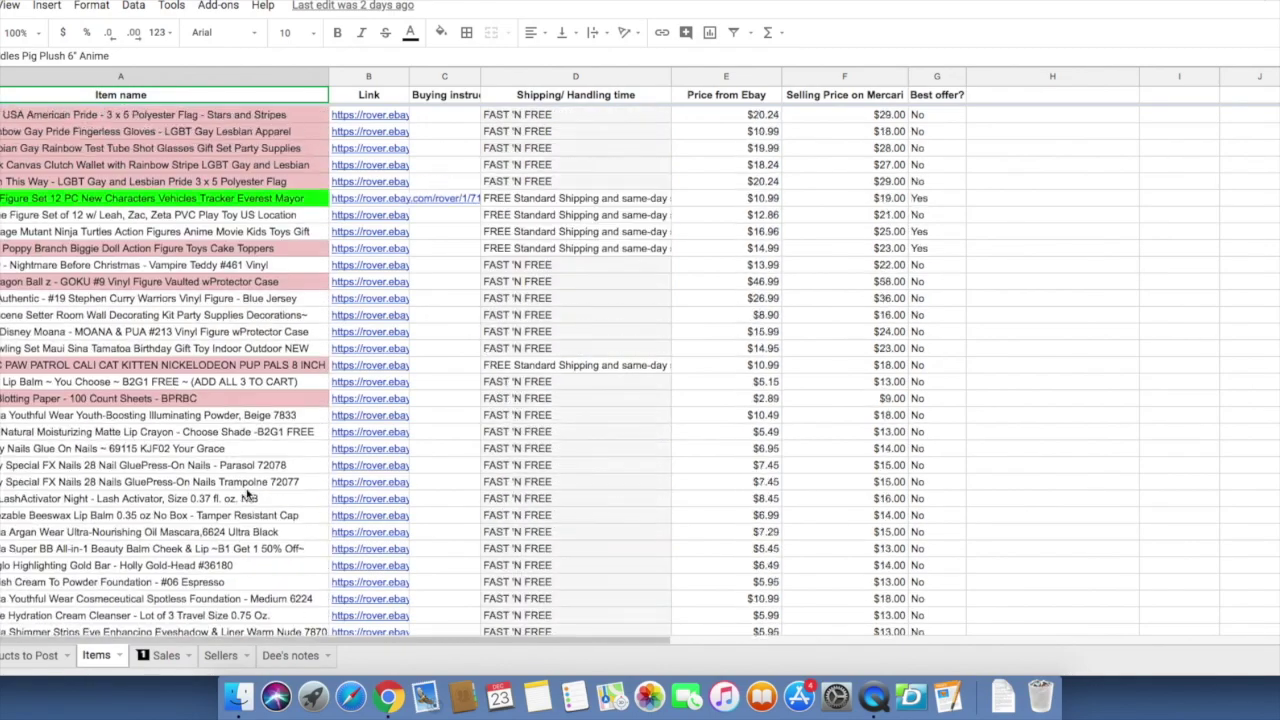
scroll(248, 492, "up", 15)
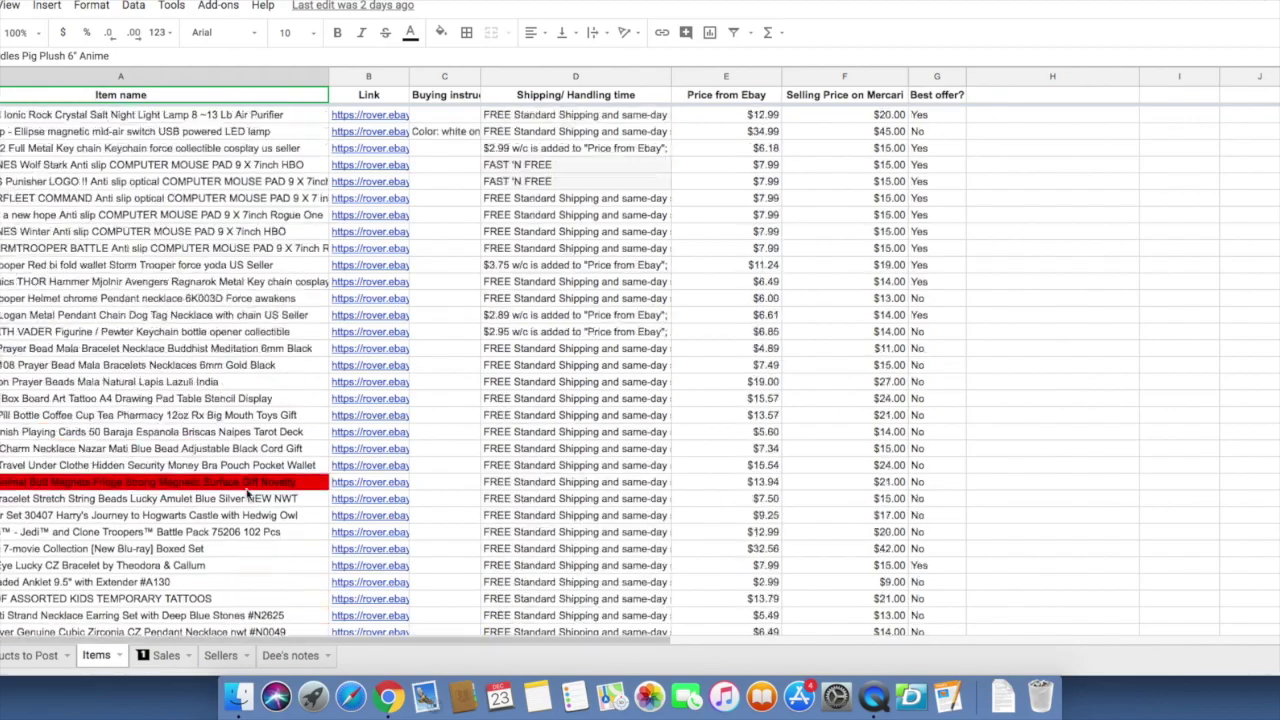
scroll(248, 495, "down", 15)
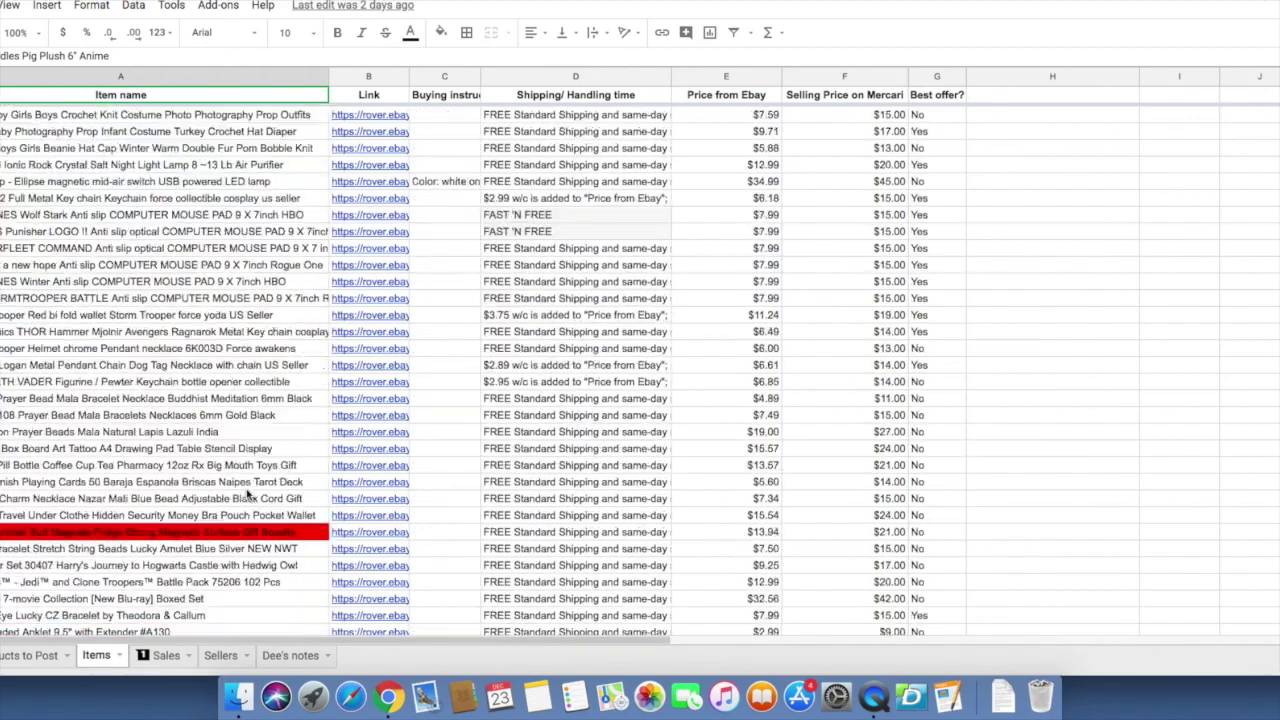
scroll(248, 495, "down", 15)
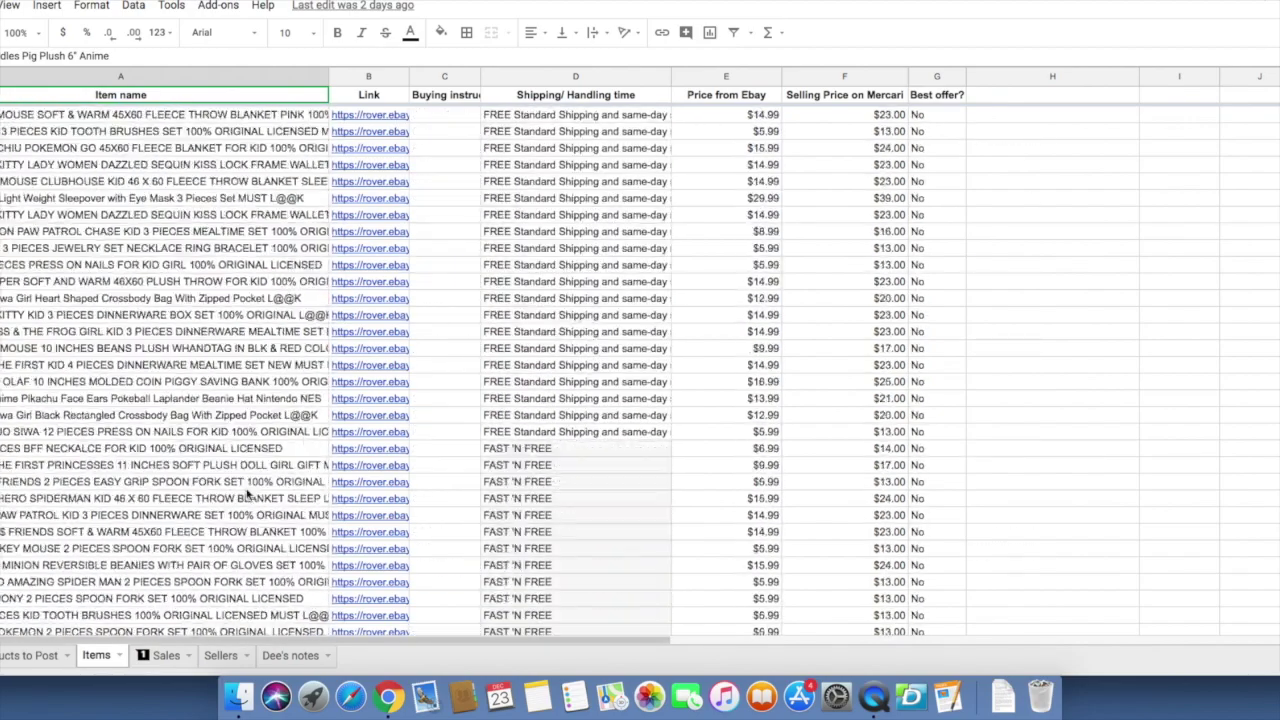
scroll(248, 495, "down", 15)
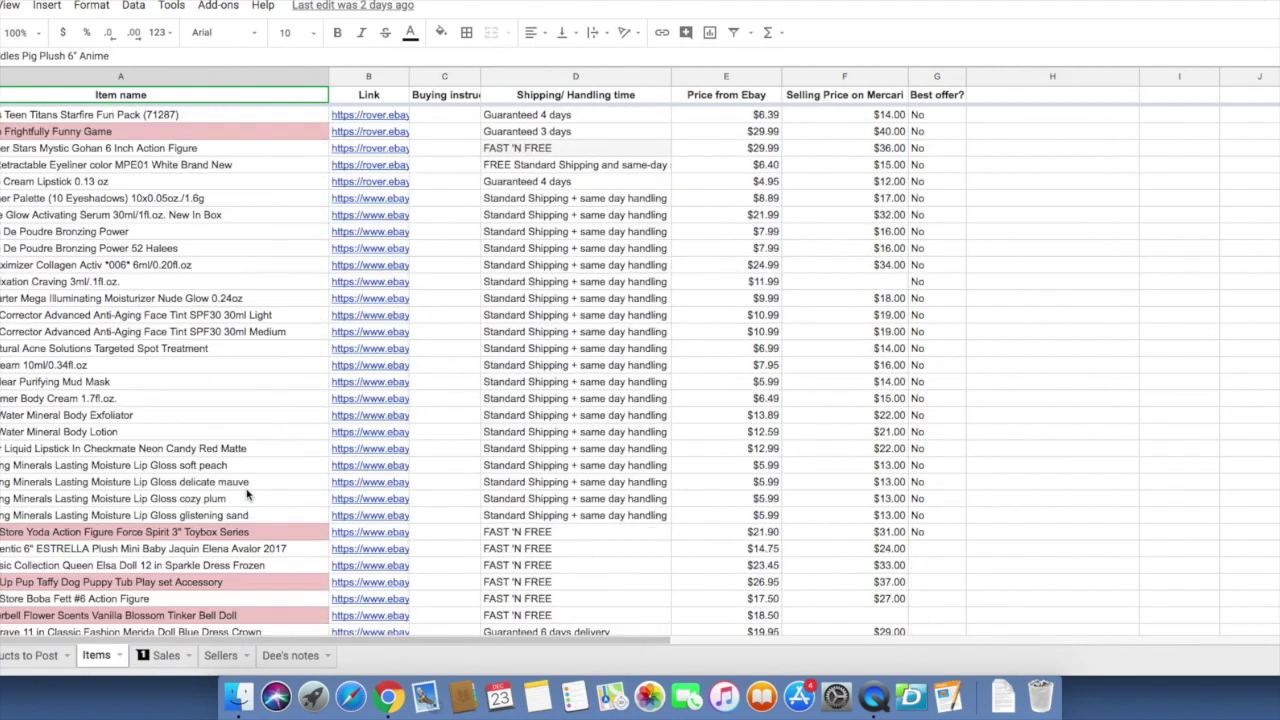
scroll(248, 495, "down", 6)
scroll(248, 495, "up", 4)
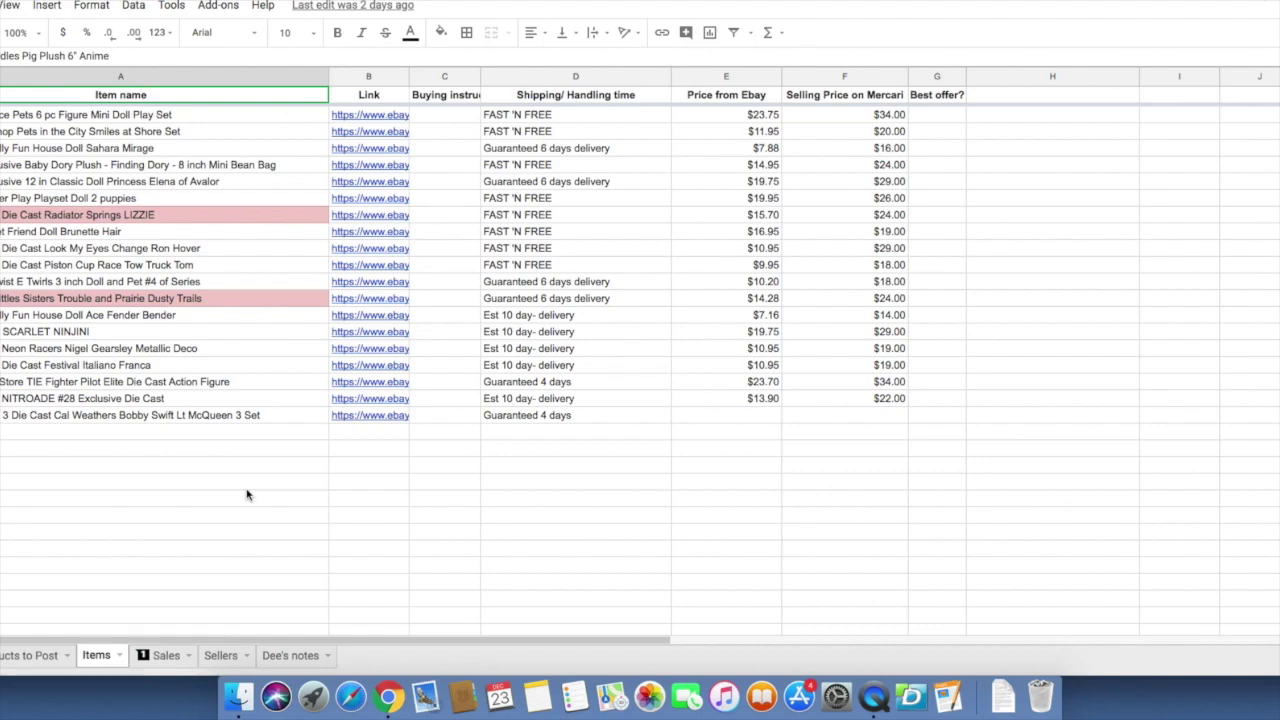
scroll(248, 495, "up", 20)
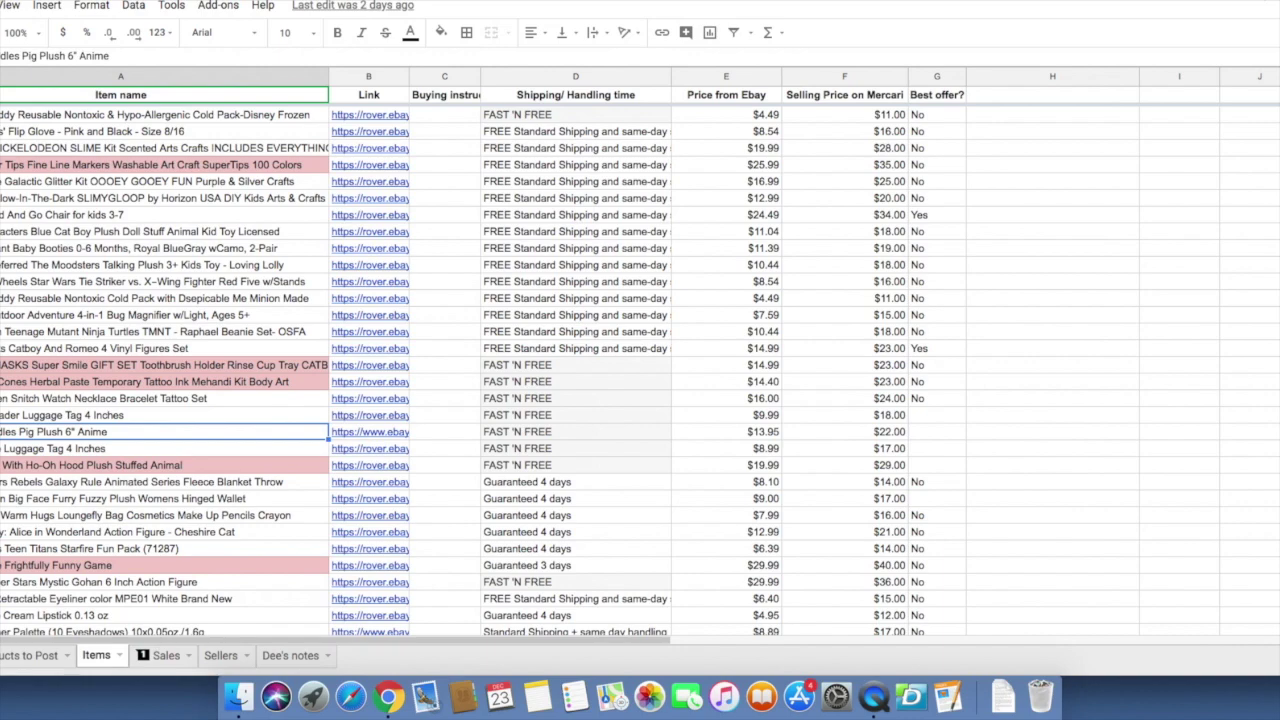
scroll(265, 497, "down", 20)
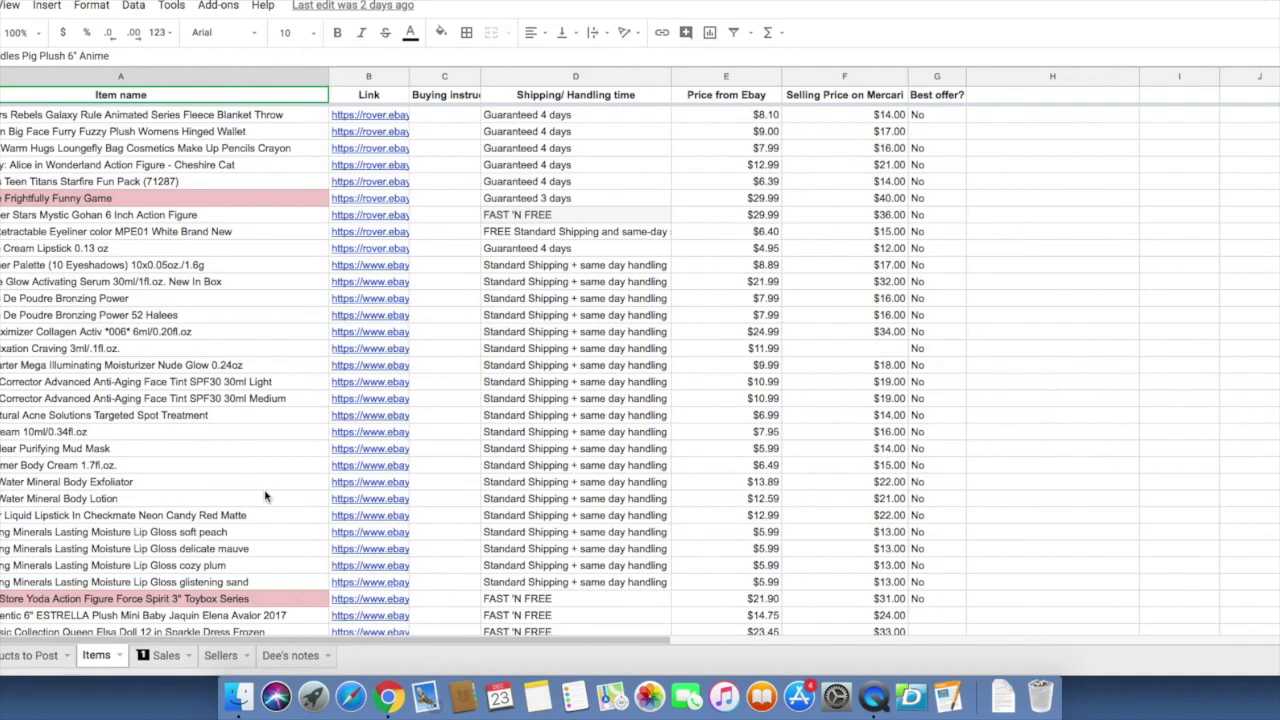
scroll(265, 497, "down", 10)
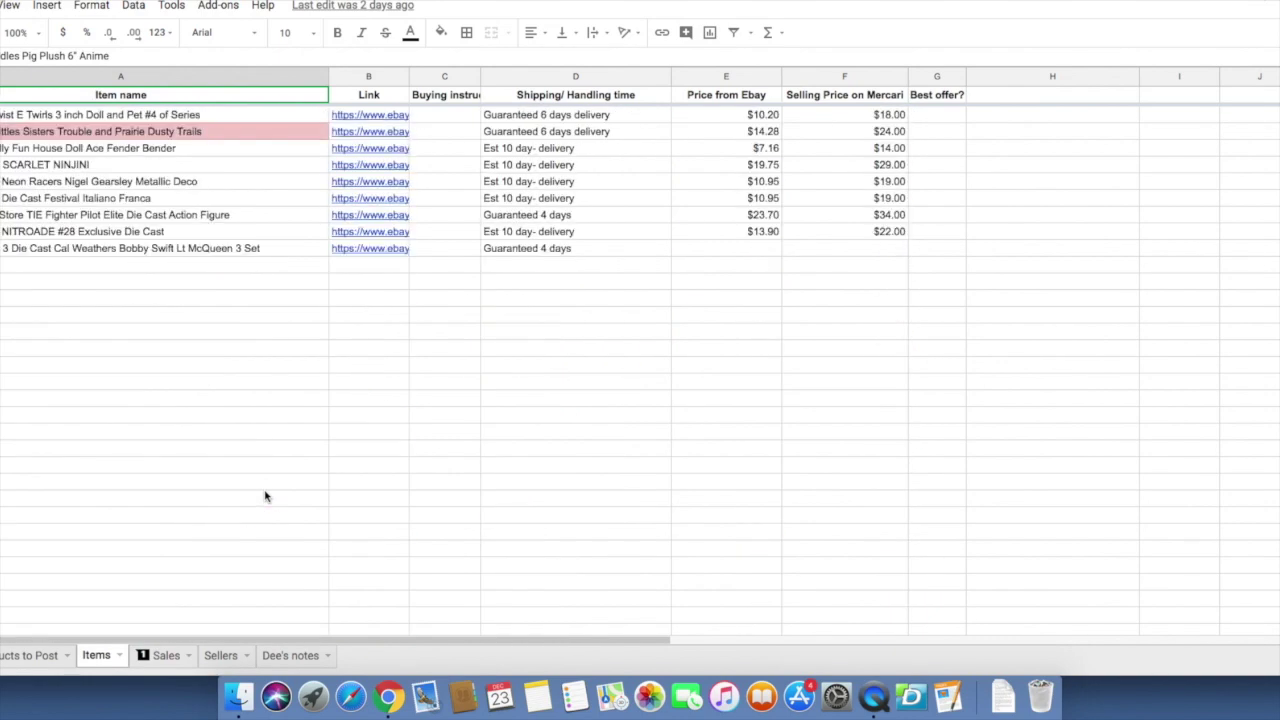
scroll(265, 497, "up", 5)
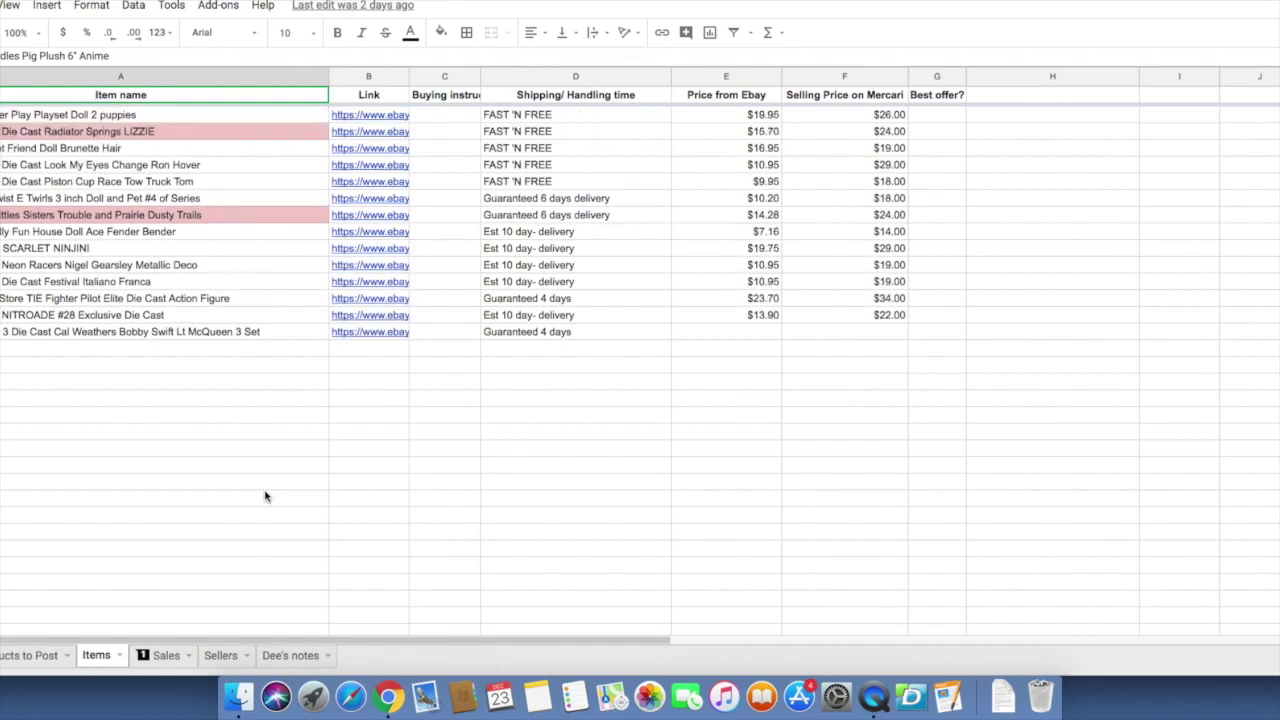
scroll(265, 497, "up", 20)
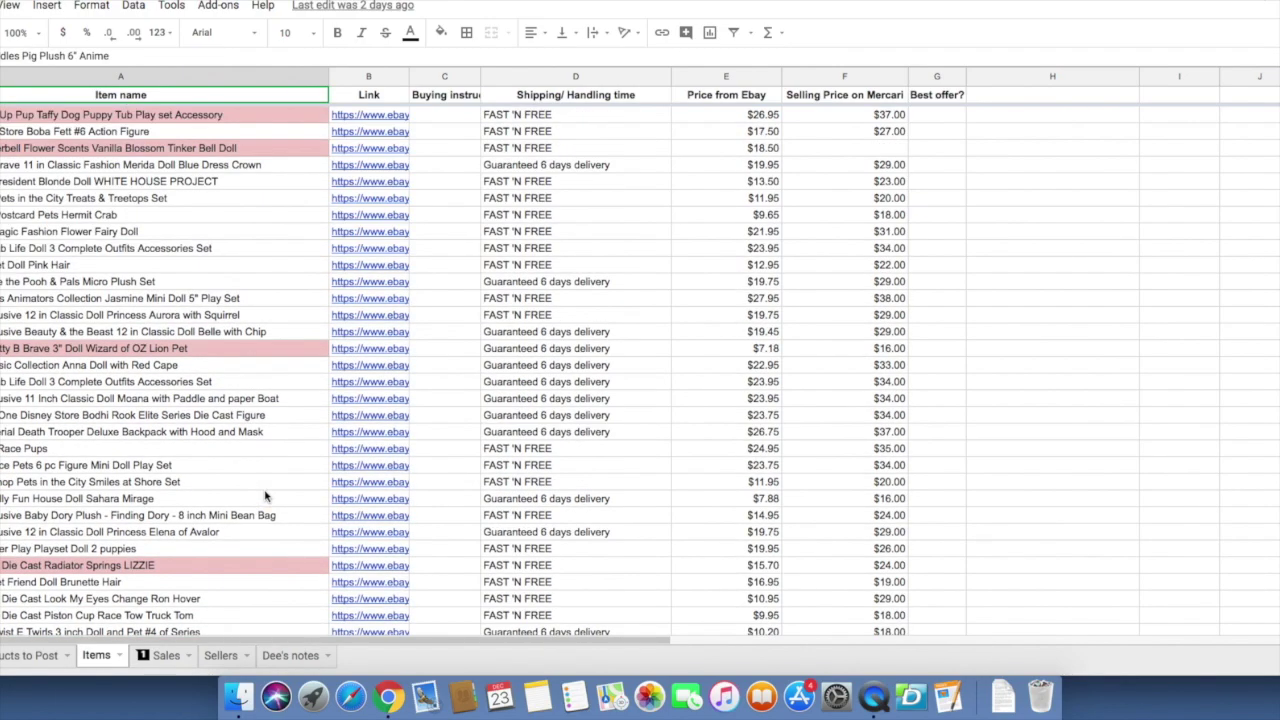
scroll(265, 497, "up", 15)
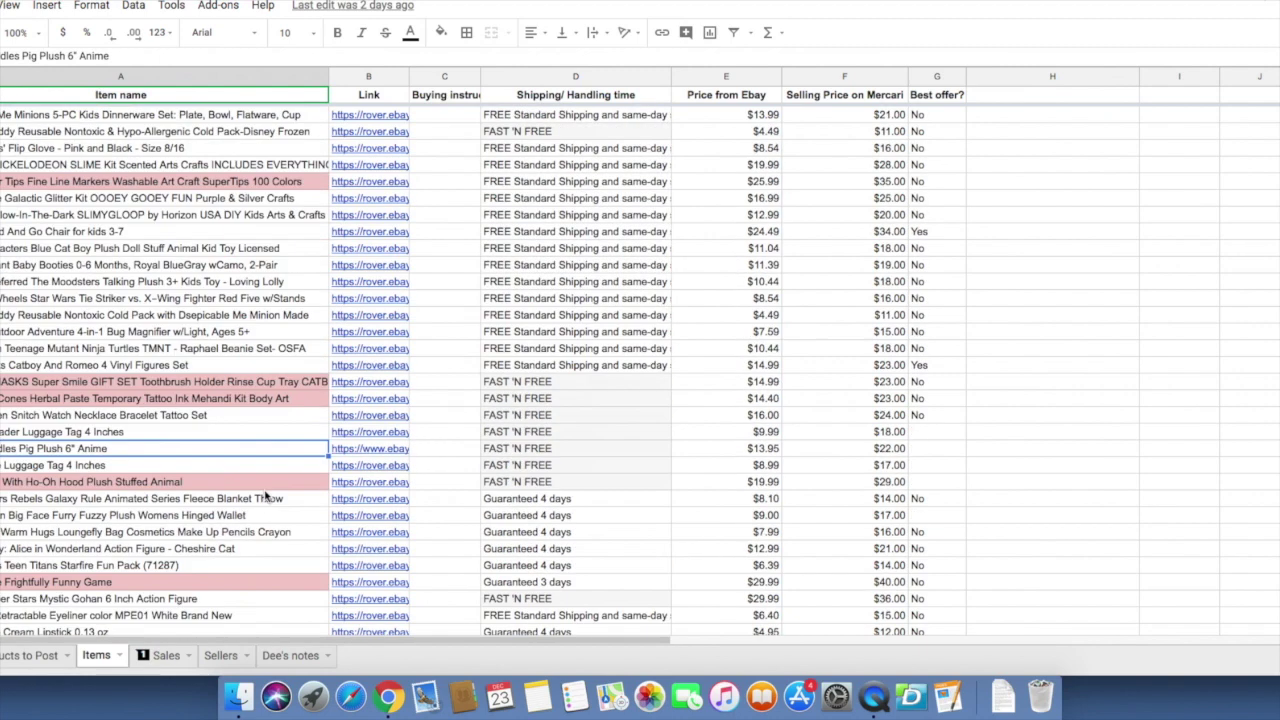
scroll(265, 497, "down", 1)
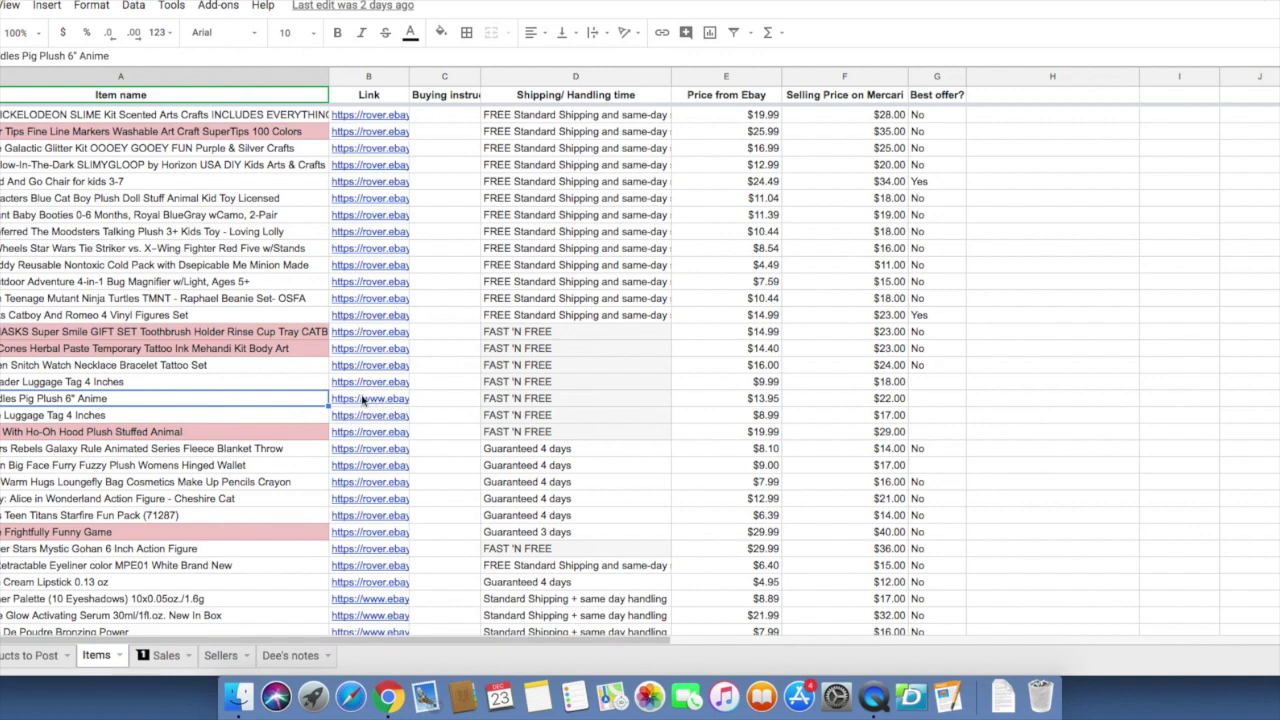
Open the eBay listing linked in the Pig Plush 6" Anime row of the Items sheet
mouse_move(367, 400)
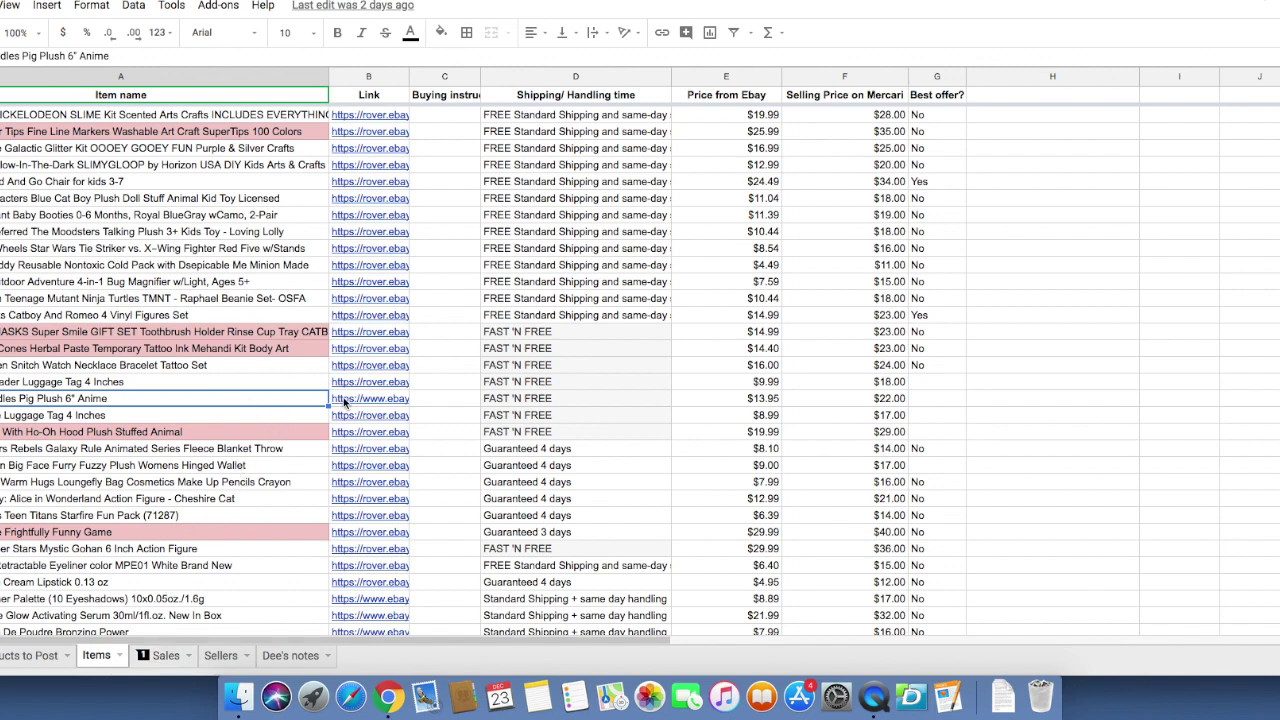
mouse_move(355, 403)
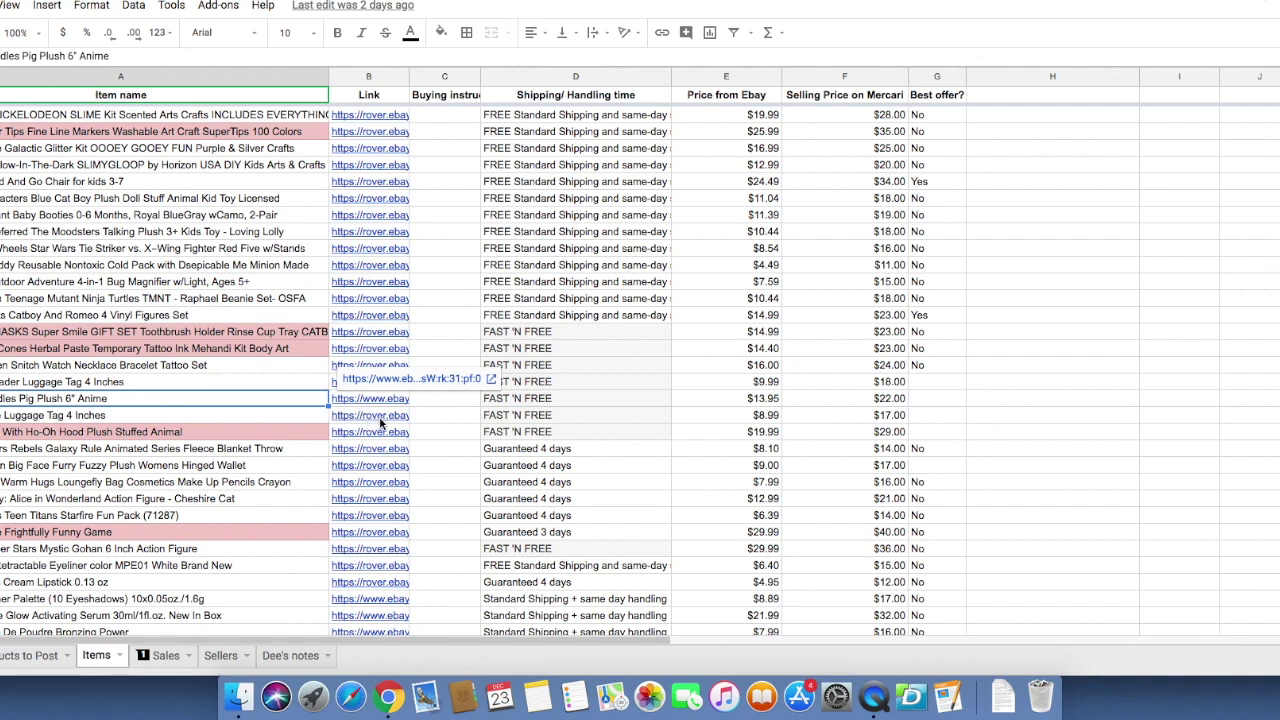
mouse_move(369, 424)
left_click(381, 387)
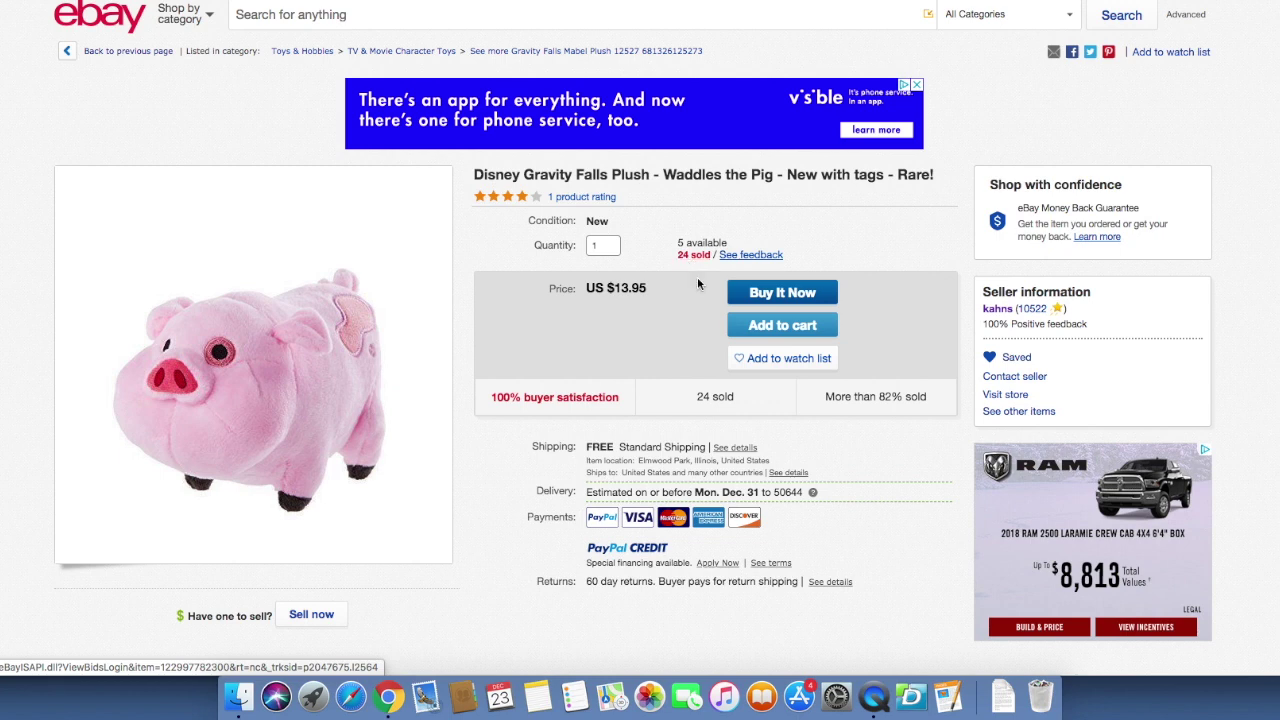
Open the seller's profile from the pig plush listing and browse all of the seller's items for sale
left_click(1000, 310)
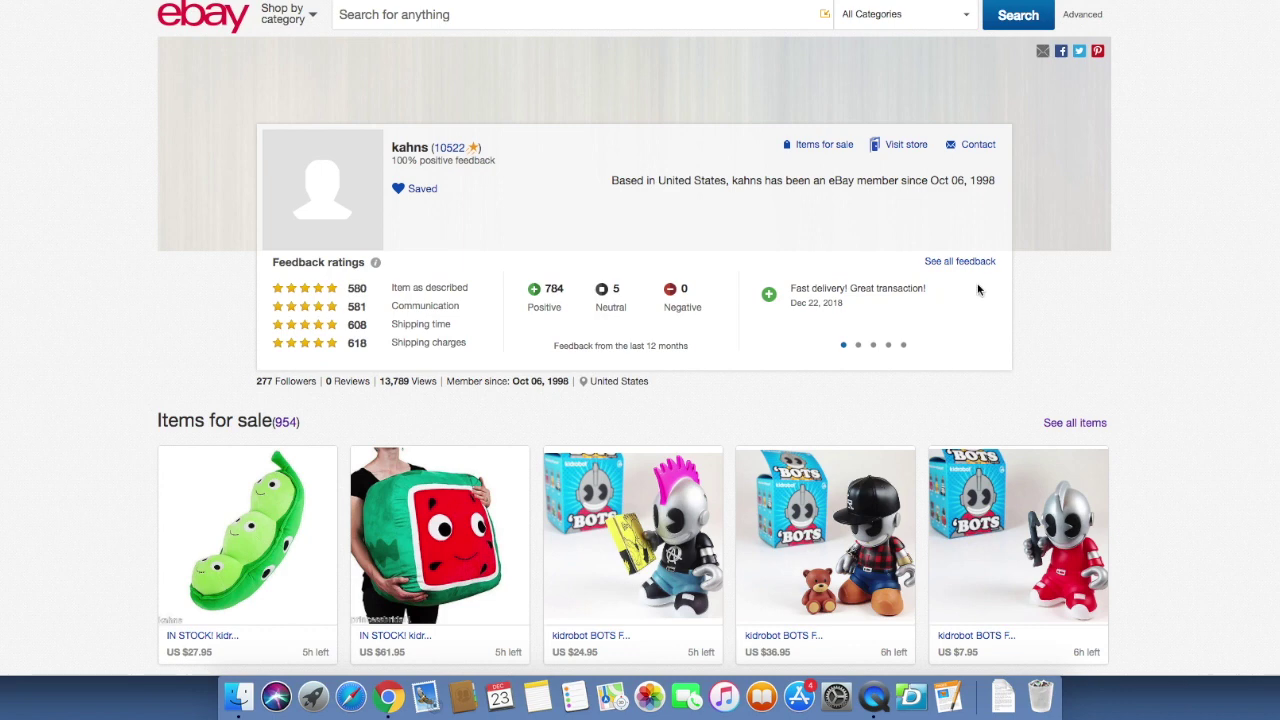
left_click(829, 148)
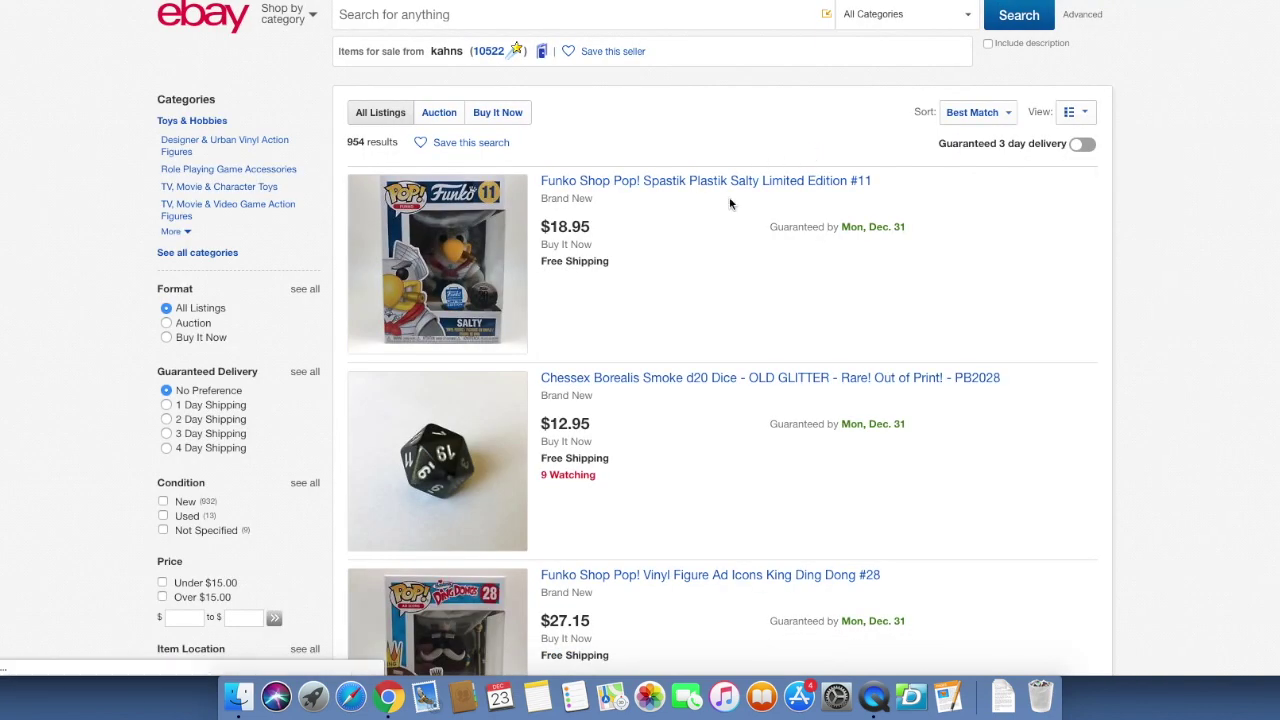
scroll(657, 276, "down", 1)
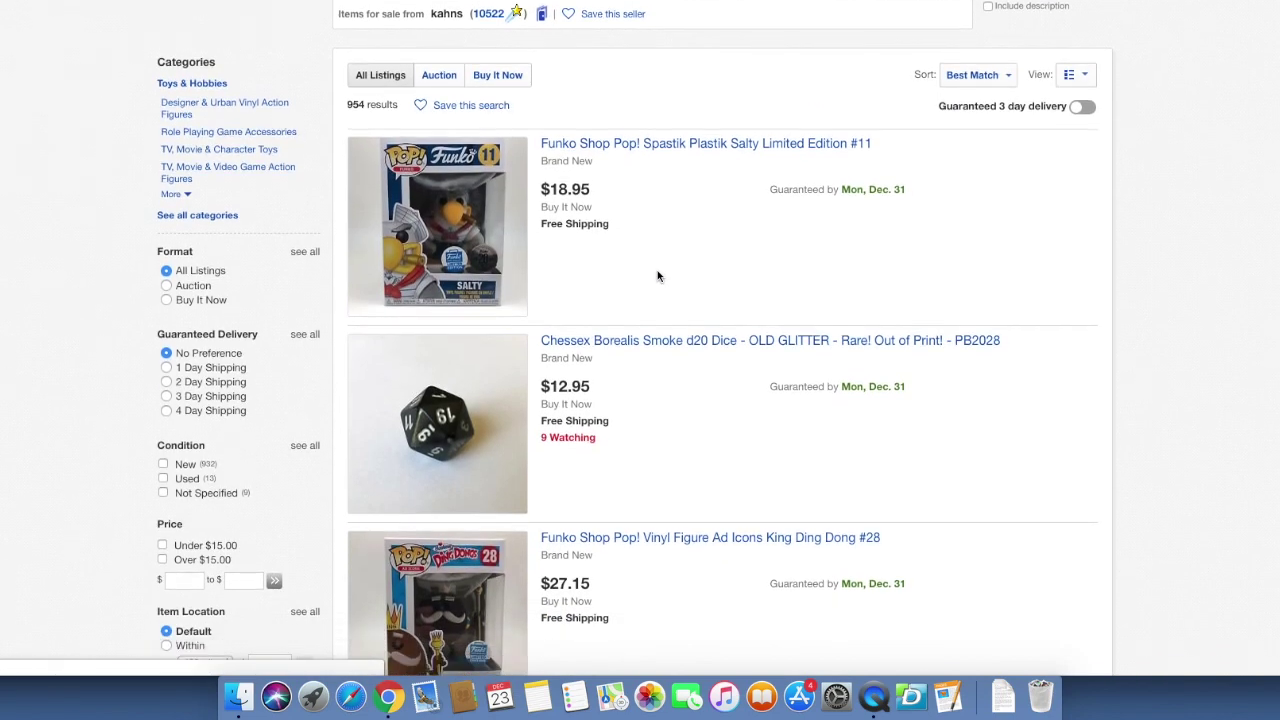
scroll(657, 276, "down", 5)
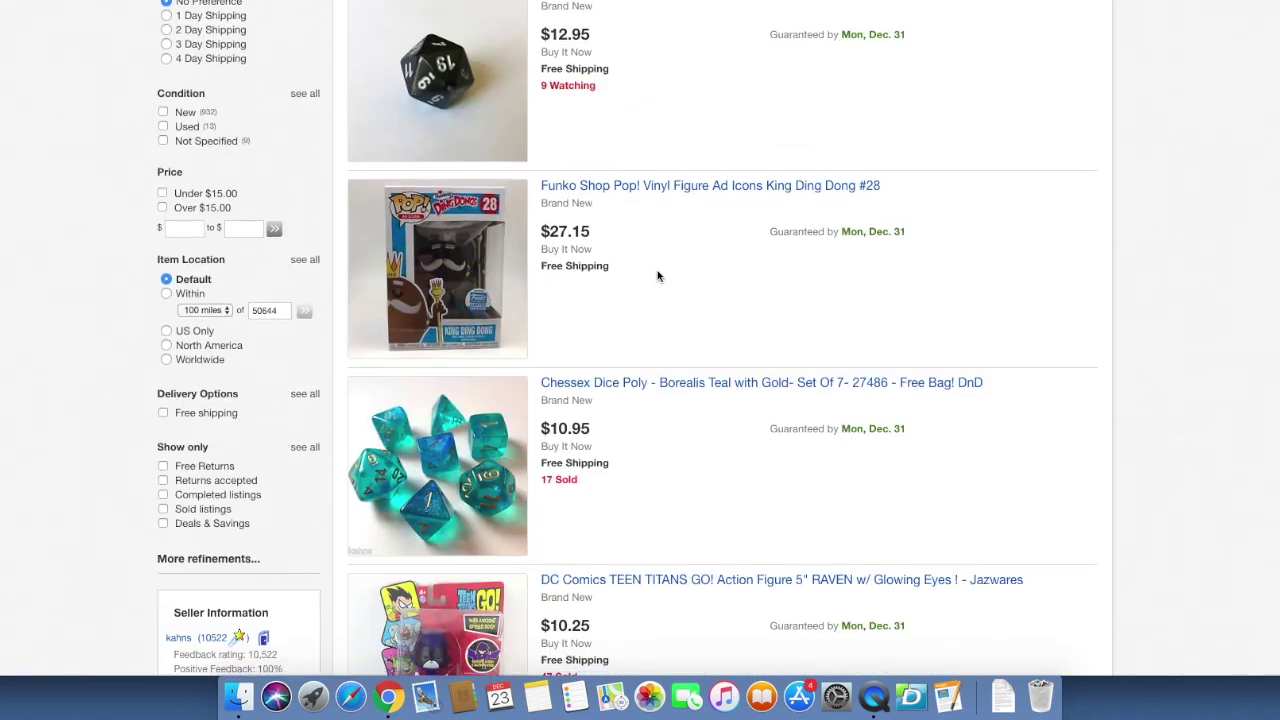
scroll(657, 276, "down", 1)
scroll(657, 276, "down", 2)
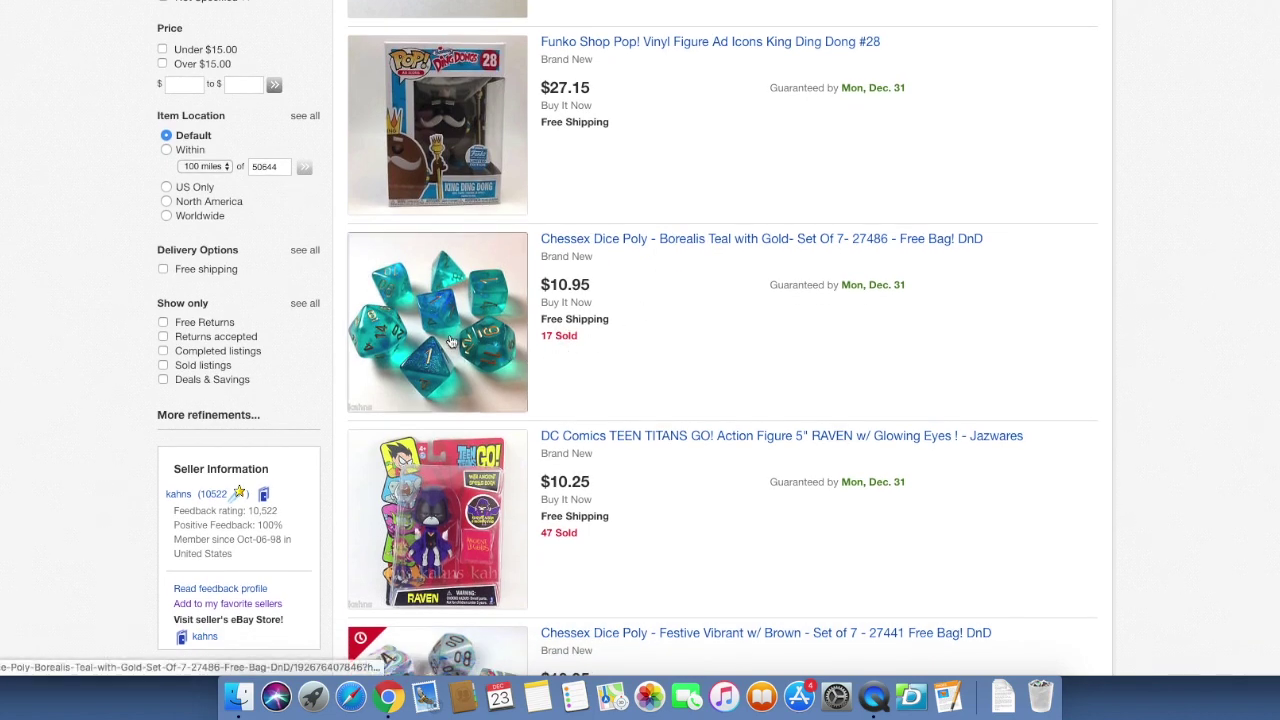
scroll(591, 335, "down", 3)
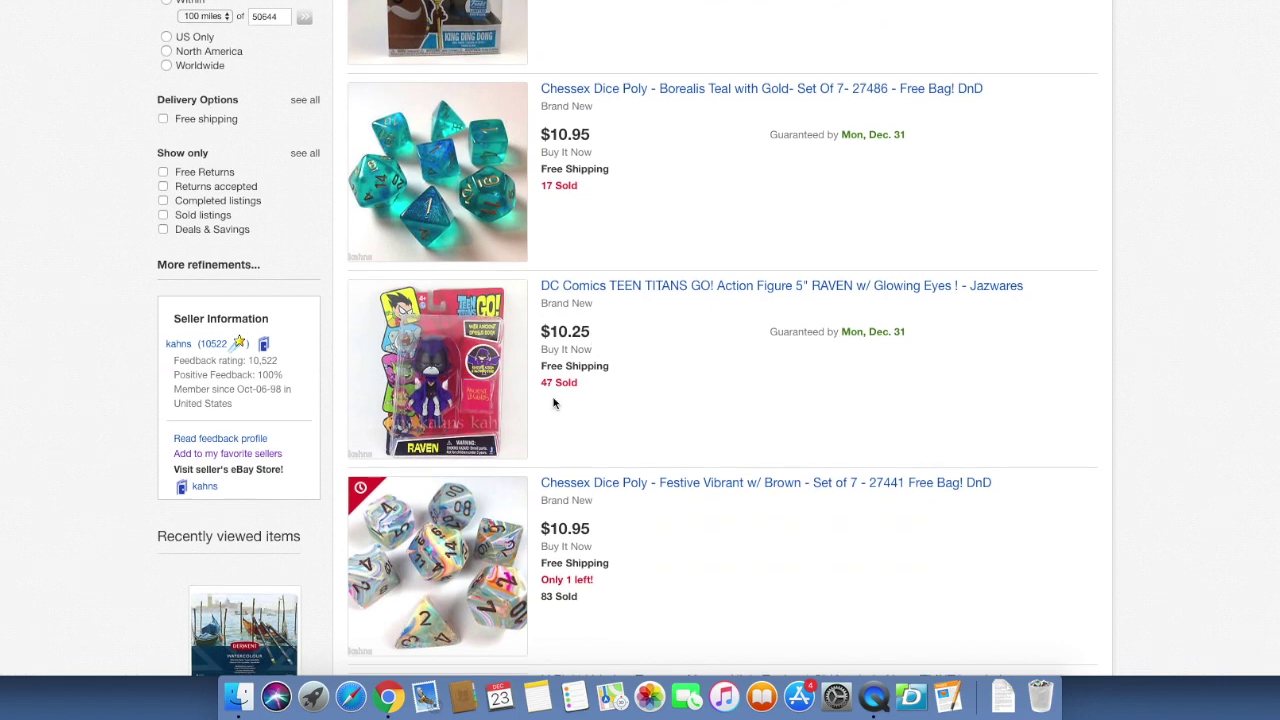
Examine the prices, shipping terms and sold counts of the seller's dice, keychain, Funko, plush and kidrobot listings
scroll(563, 390, "down", 3)
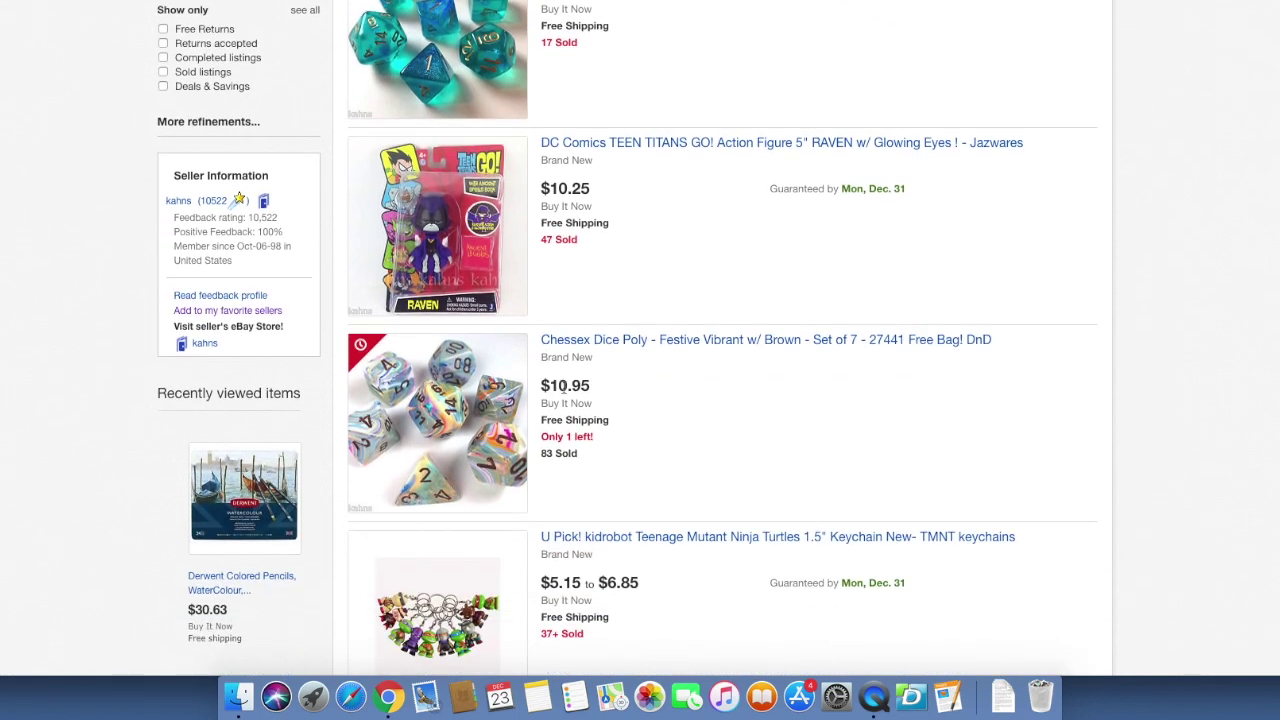
scroll(563, 458, "down", 3)
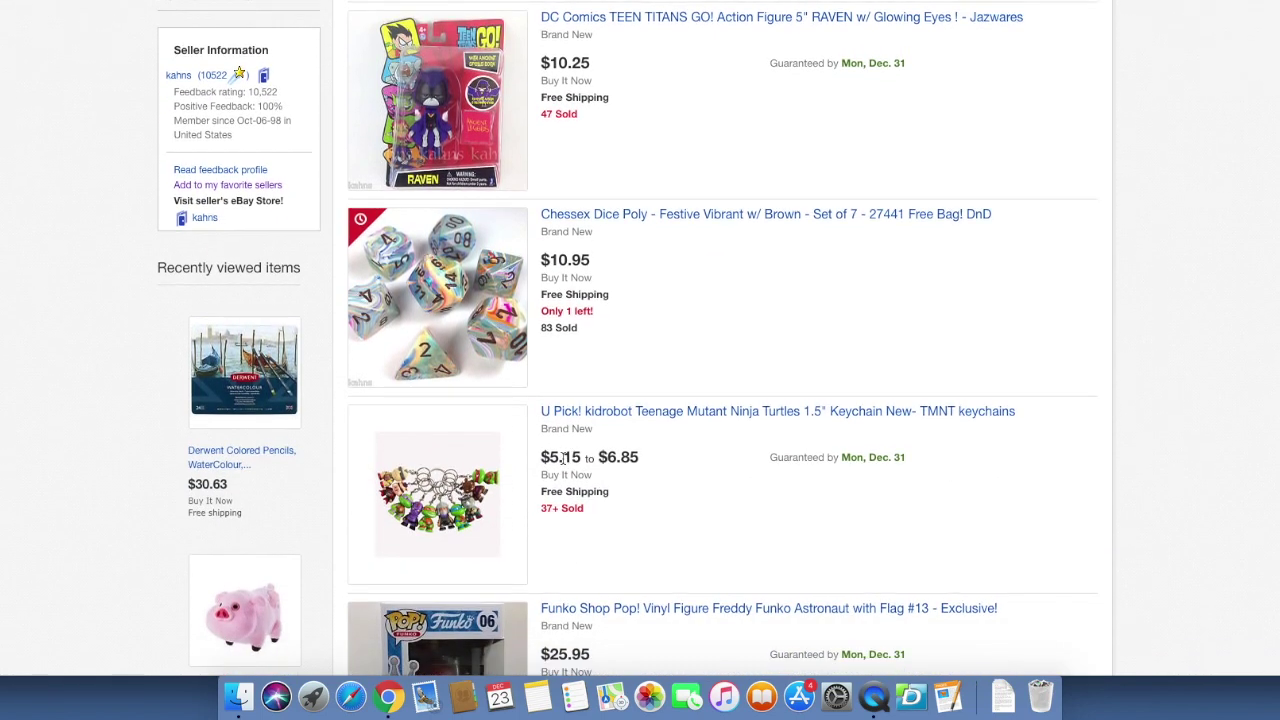
scroll(581, 470, "down", 9)
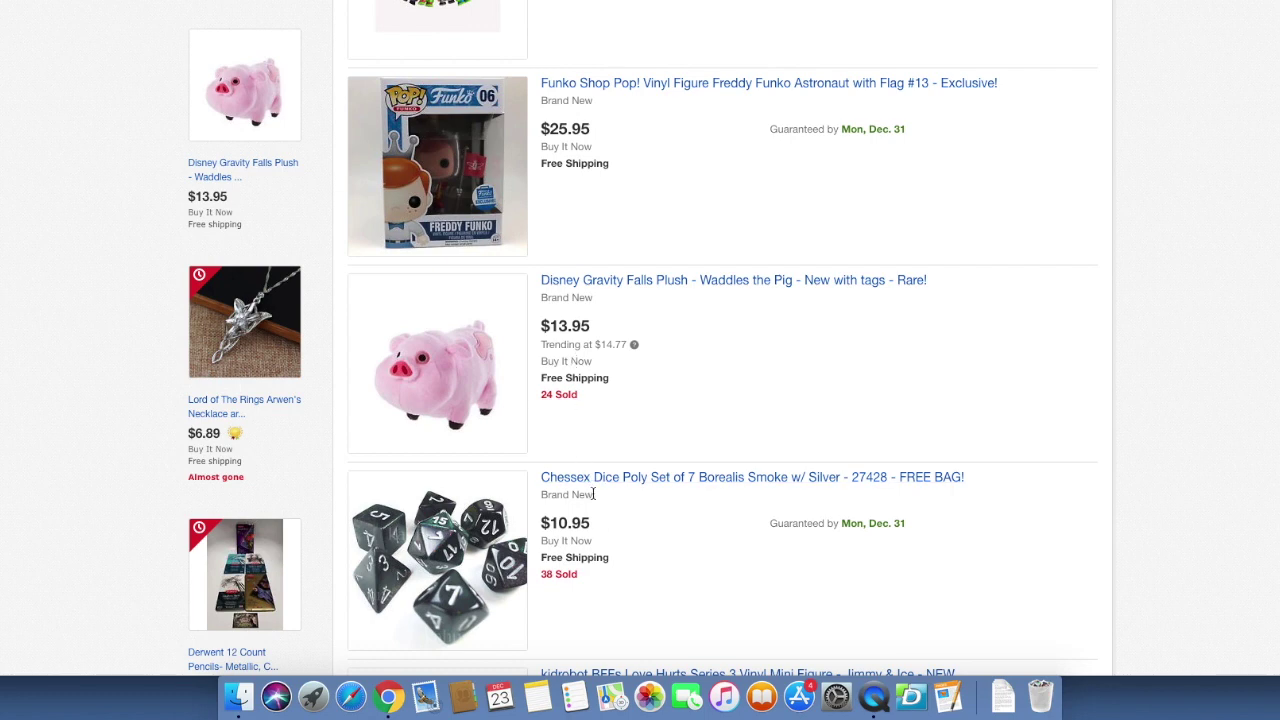
scroll(601, 535, "down", 3)
scroll(601, 538, "down", 1)
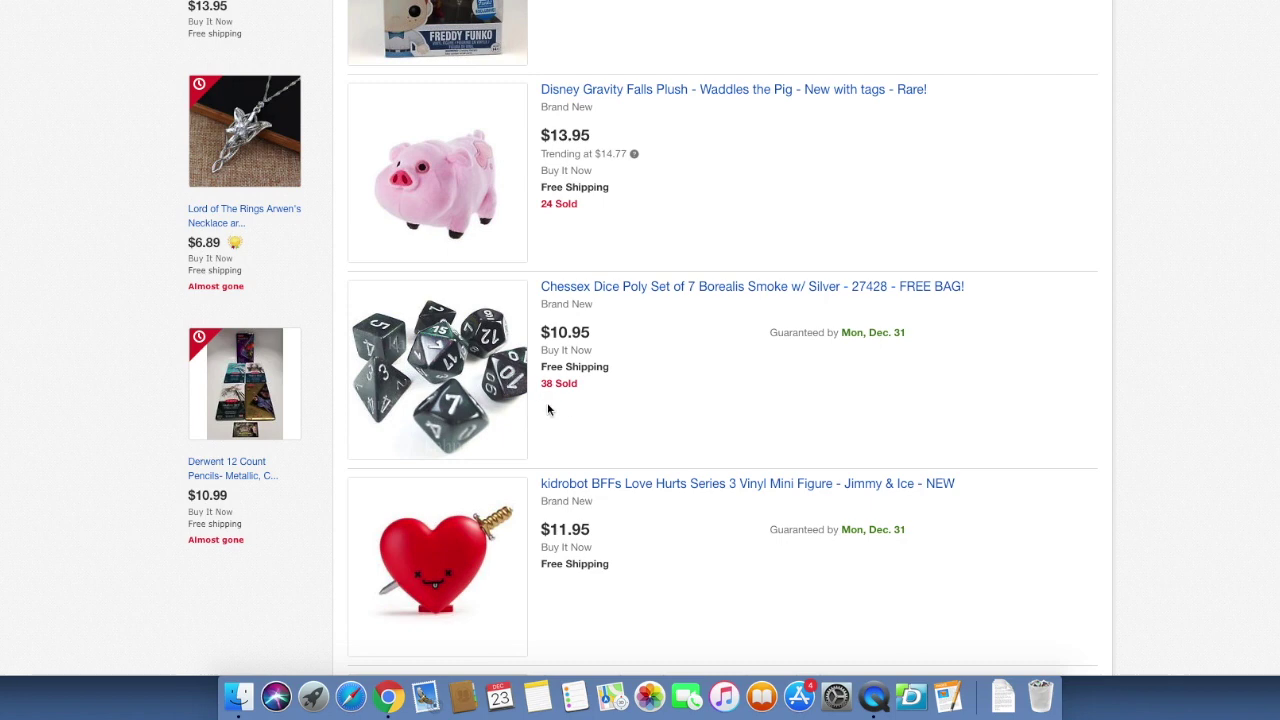
scroll(586, 443, "down", 2)
scroll(583, 443, "down", 7)
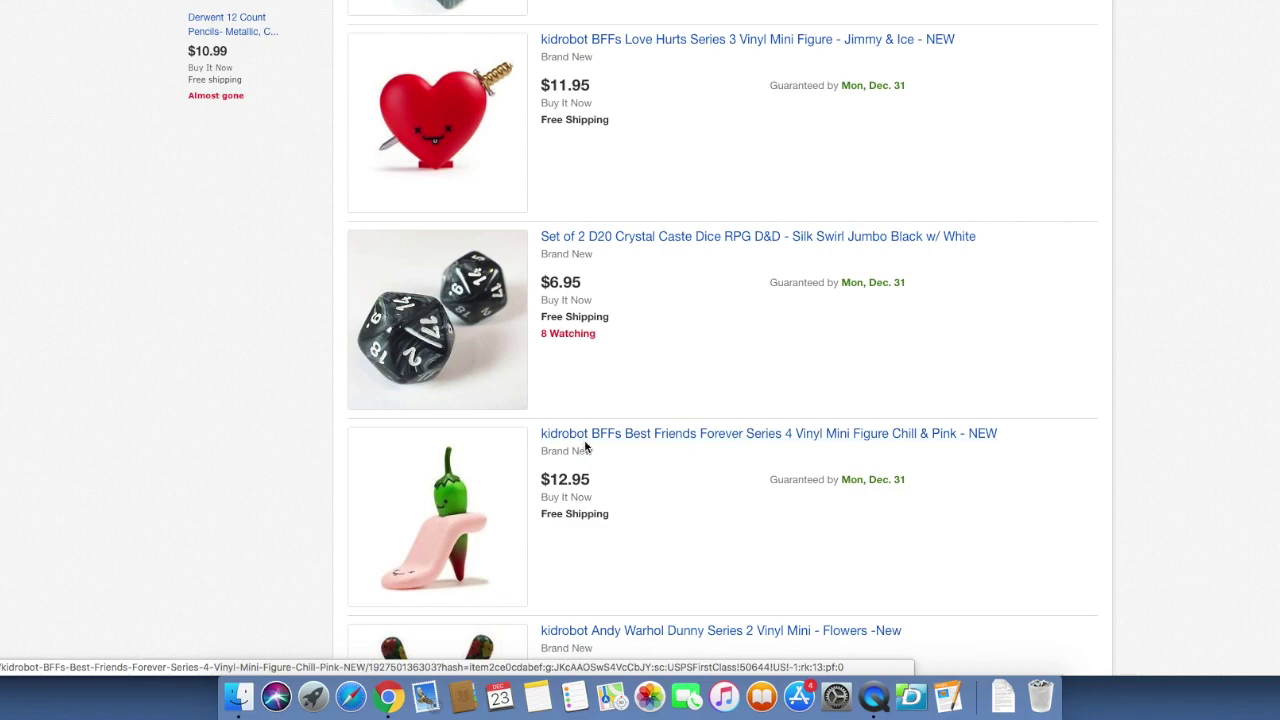
scroll(561, 354, "up", 11)
scroll(561, 354, "up", 15)
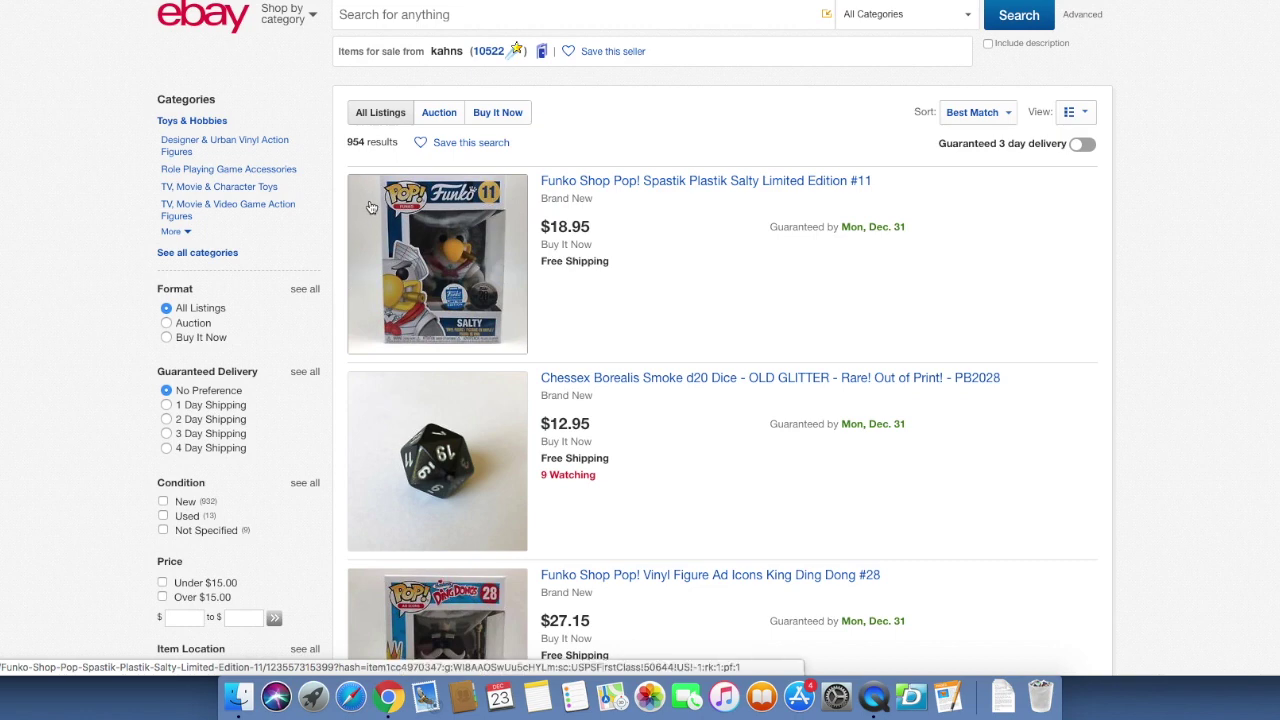
Recheck the seller's listings from the first Funko figure to the TMNT keychains, comparing their sold counts and prices
scroll(361, 174, "down", 1)
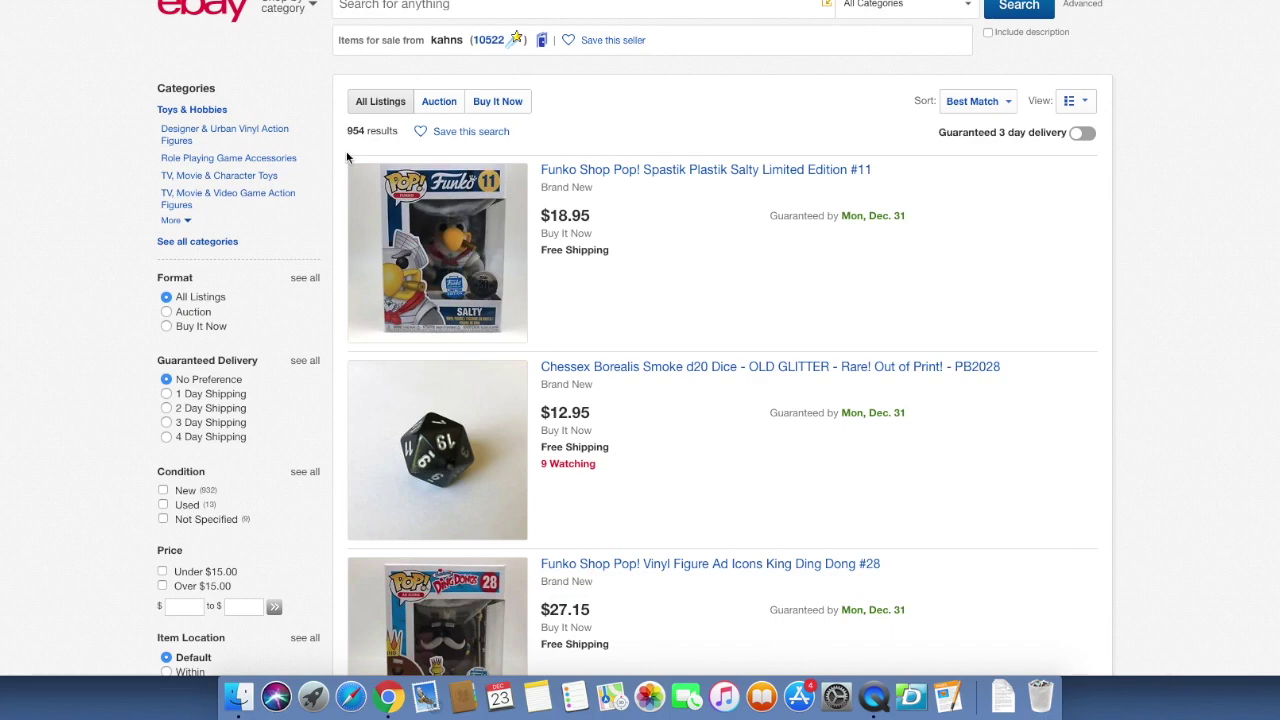
scroll(557, 343, "down", 8)
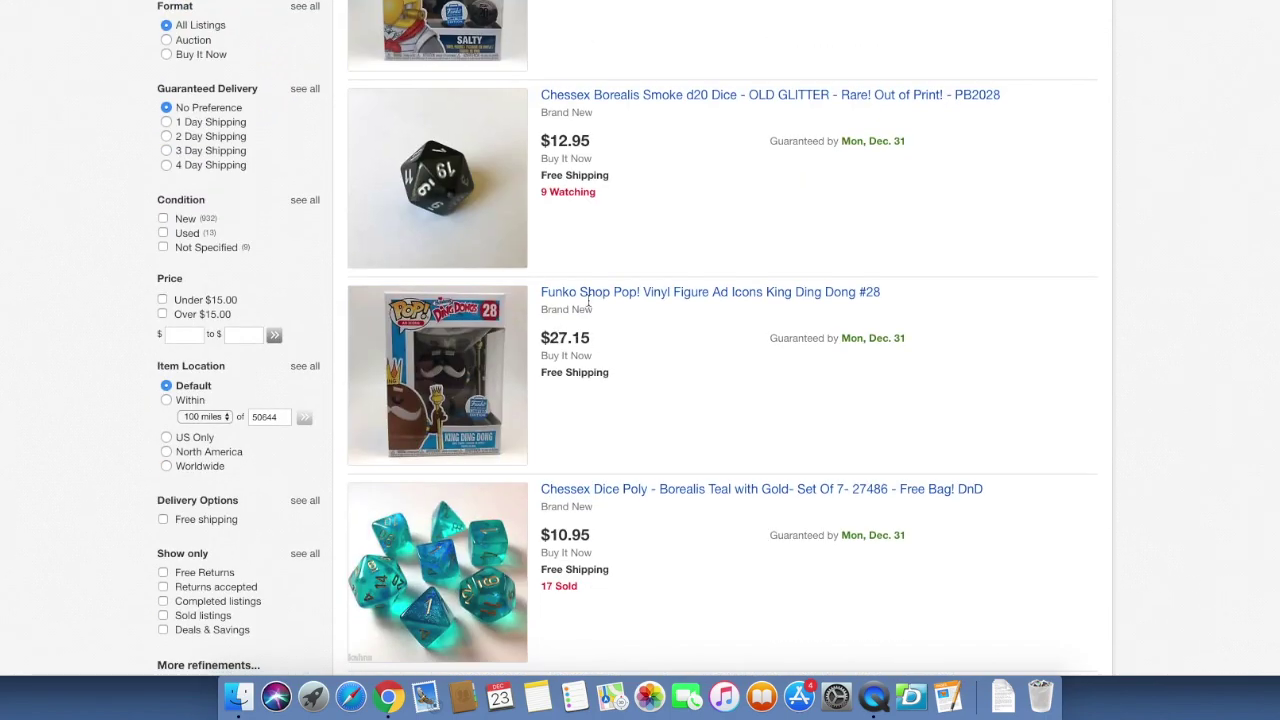
scroll(587, 302, "down", 5)
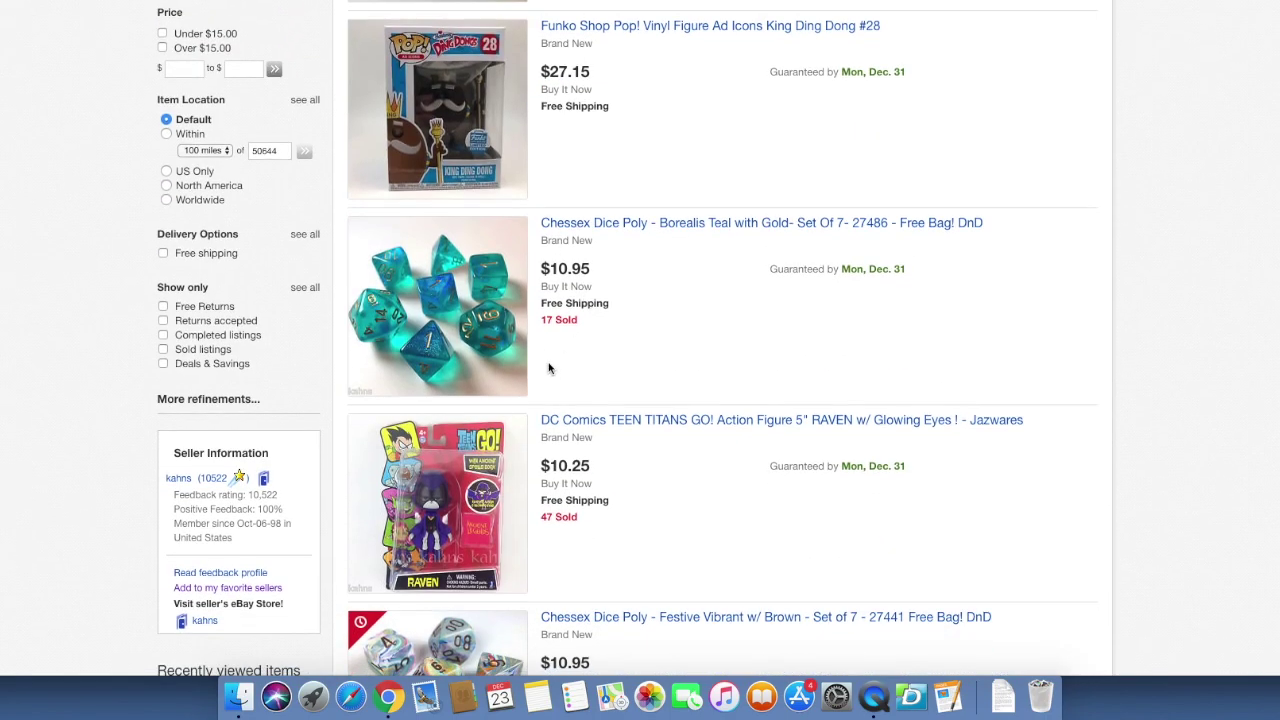
scroll(566, 342, "down", 4)
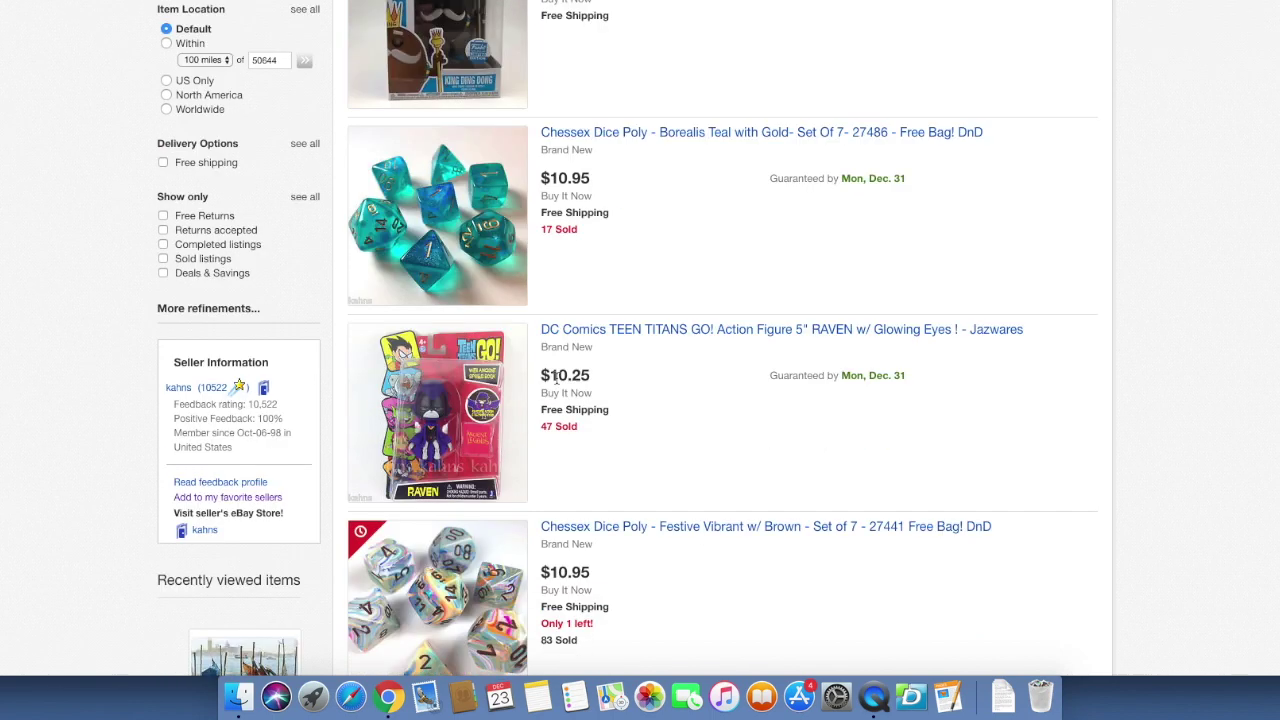
scroll(562, 366, "down", 2)
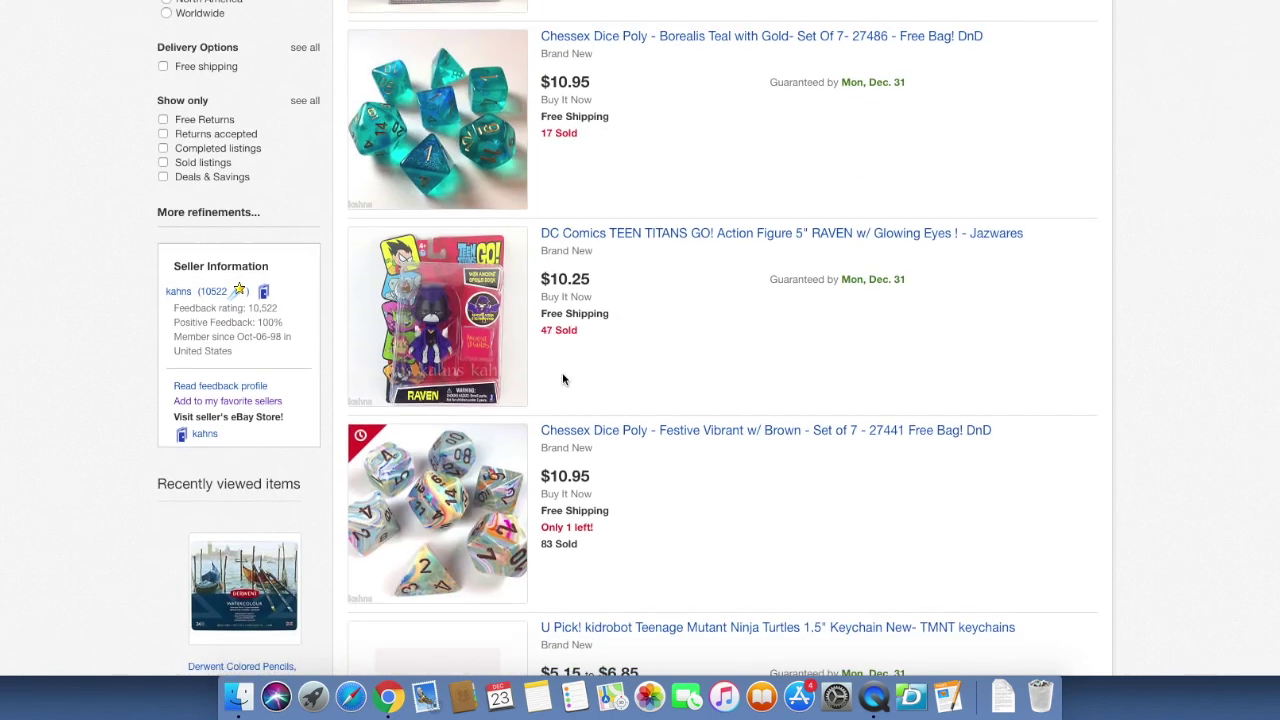
scroll(609, 431, "down", 1)
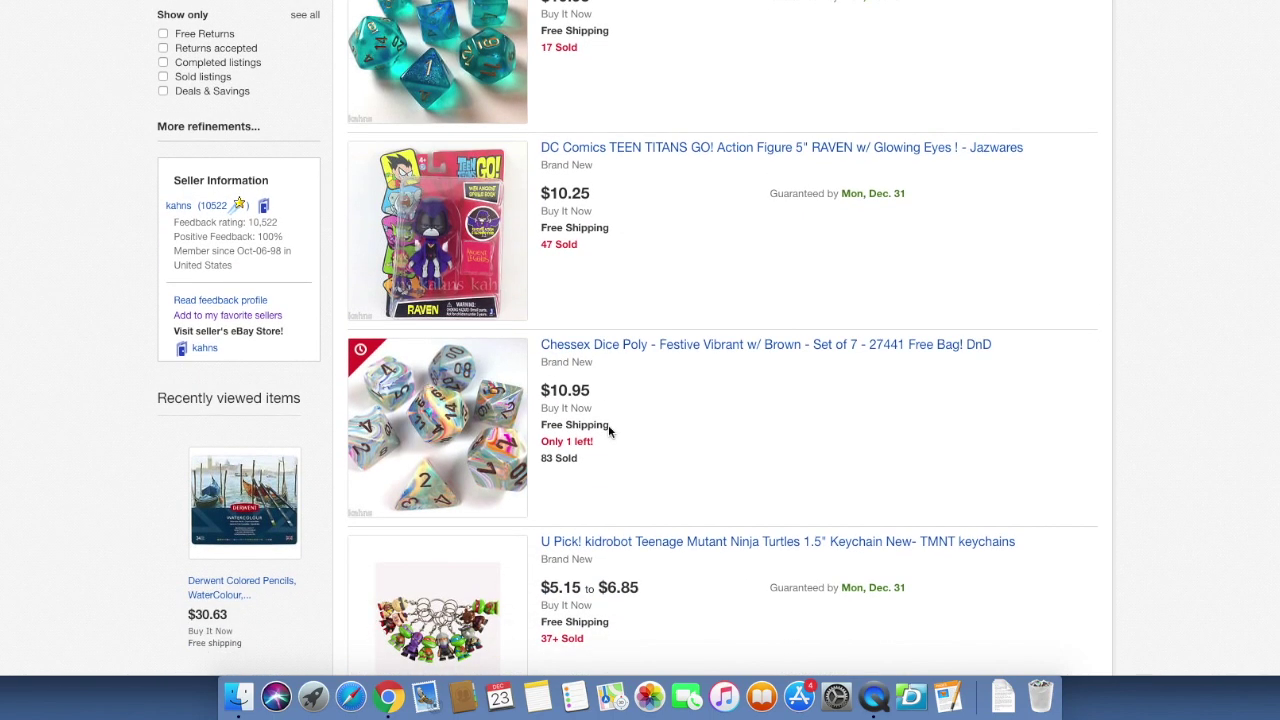
scroll(609, 431, "up", 20)
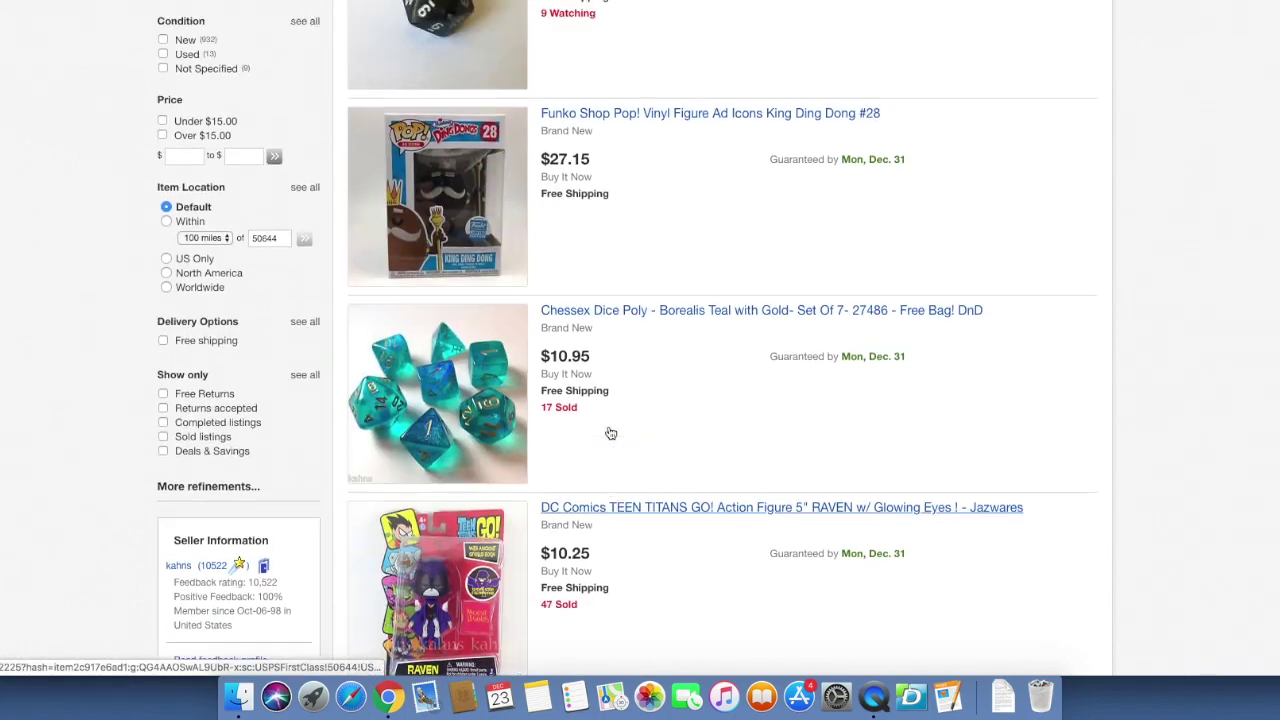
scroll(609, 431, "up", 2)
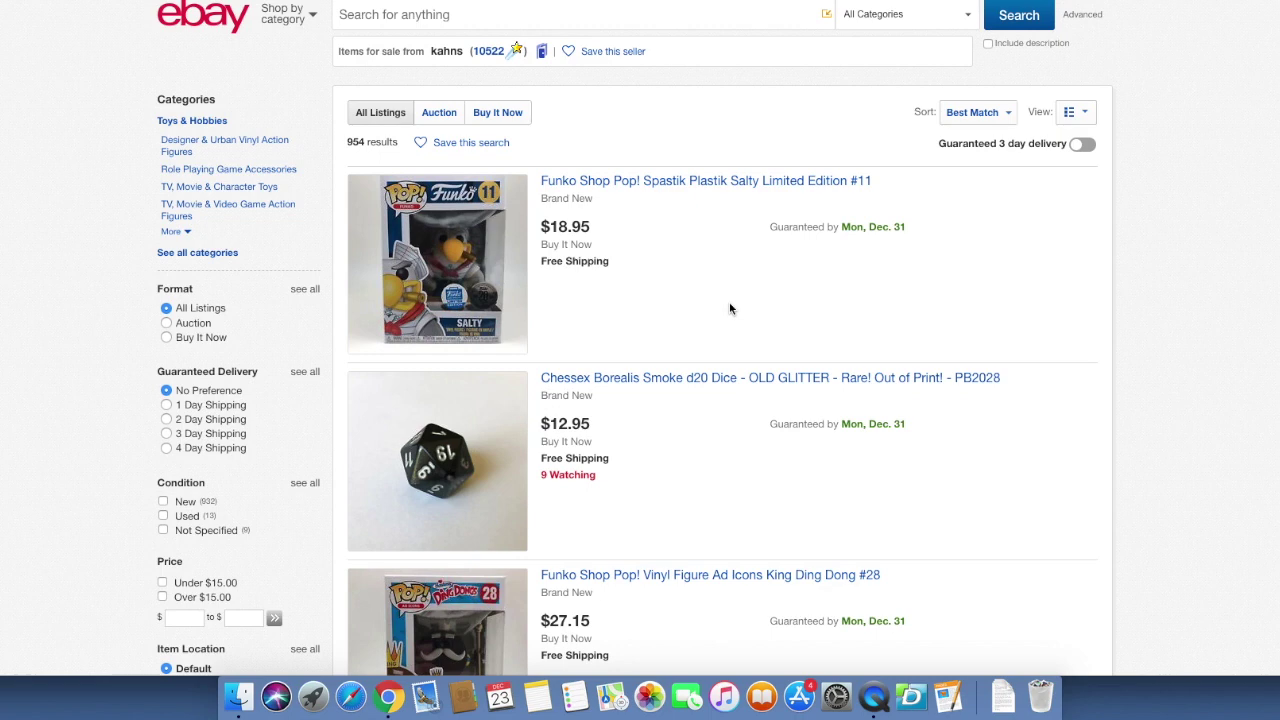
Check the prices, watcher counts and guaranteed delivery dates of the seller's first three listings
scroll(730, 309, "down", 1)
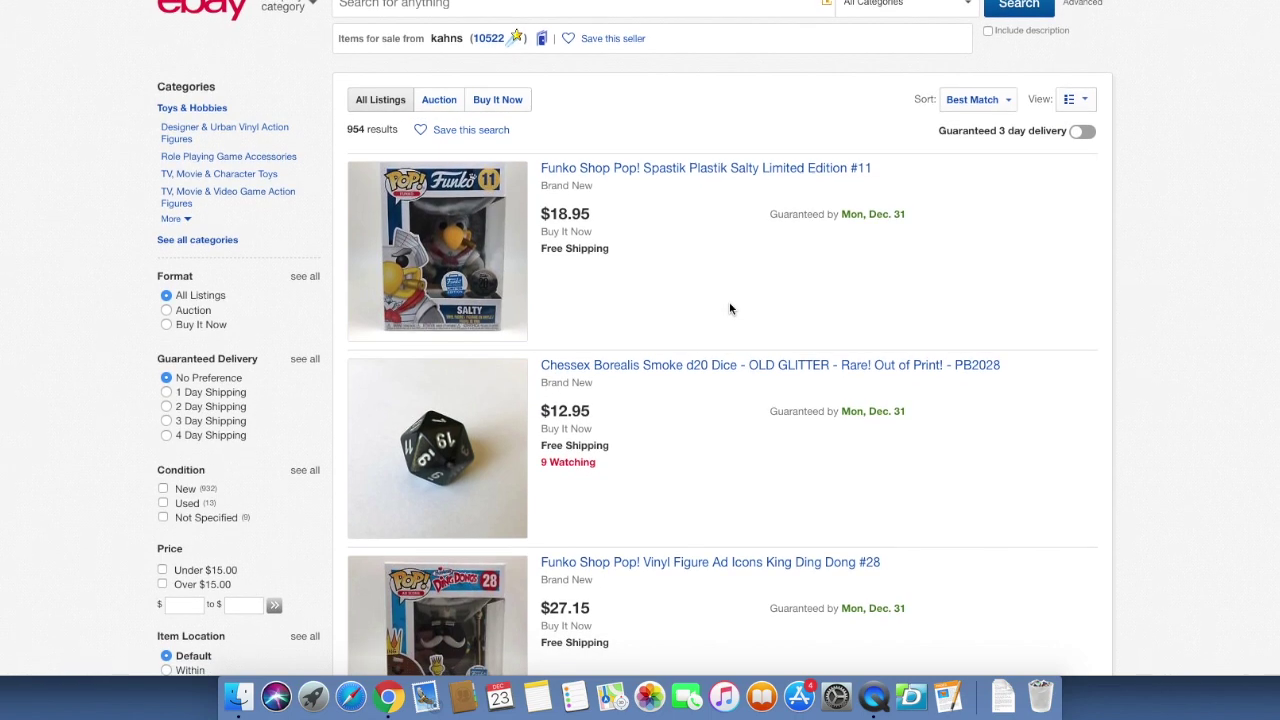
scroll(730, 309, "up", 1)
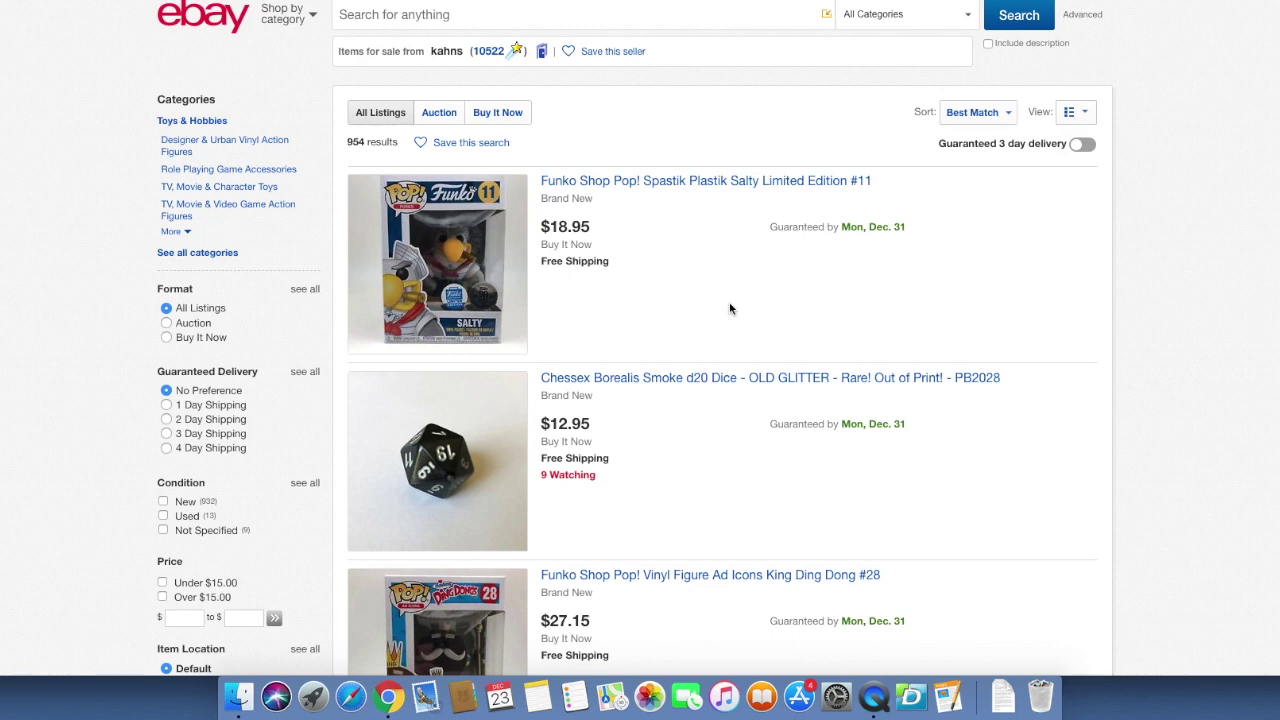
scroll(730, 309, "down", 12)
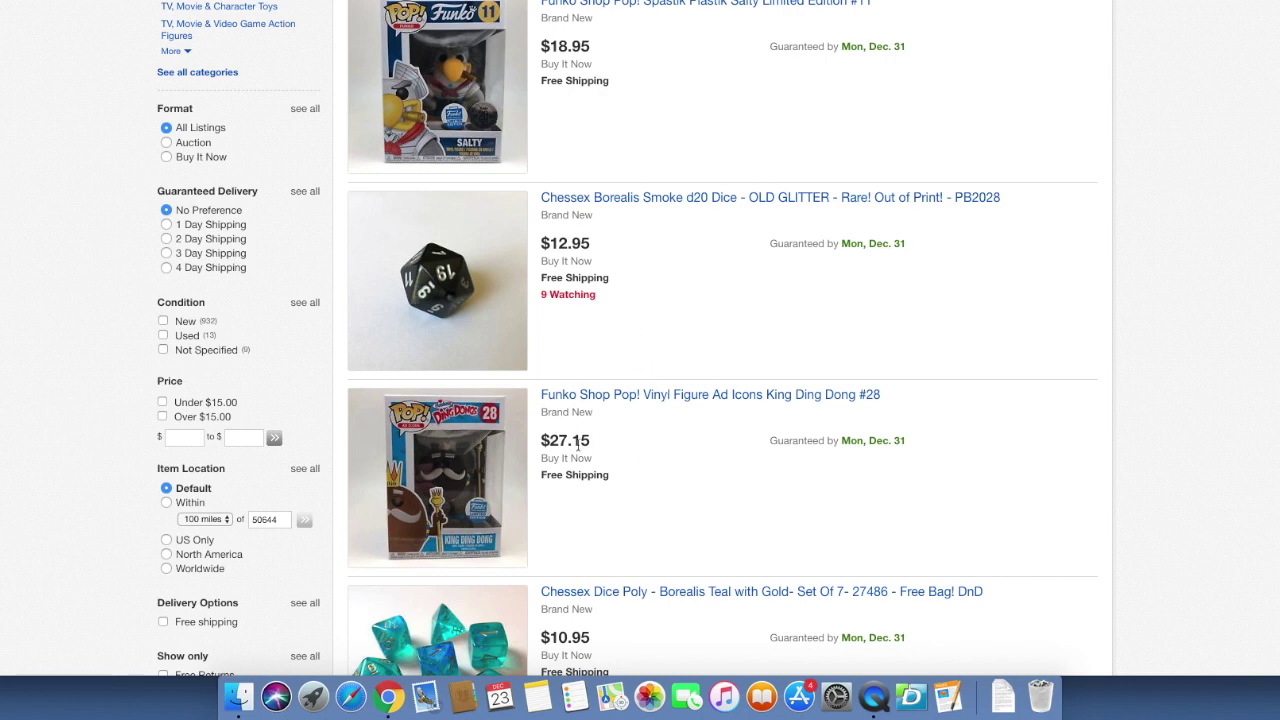
scroll(578, 404, "up", 1)
scroll(578, 404, "up", 2)
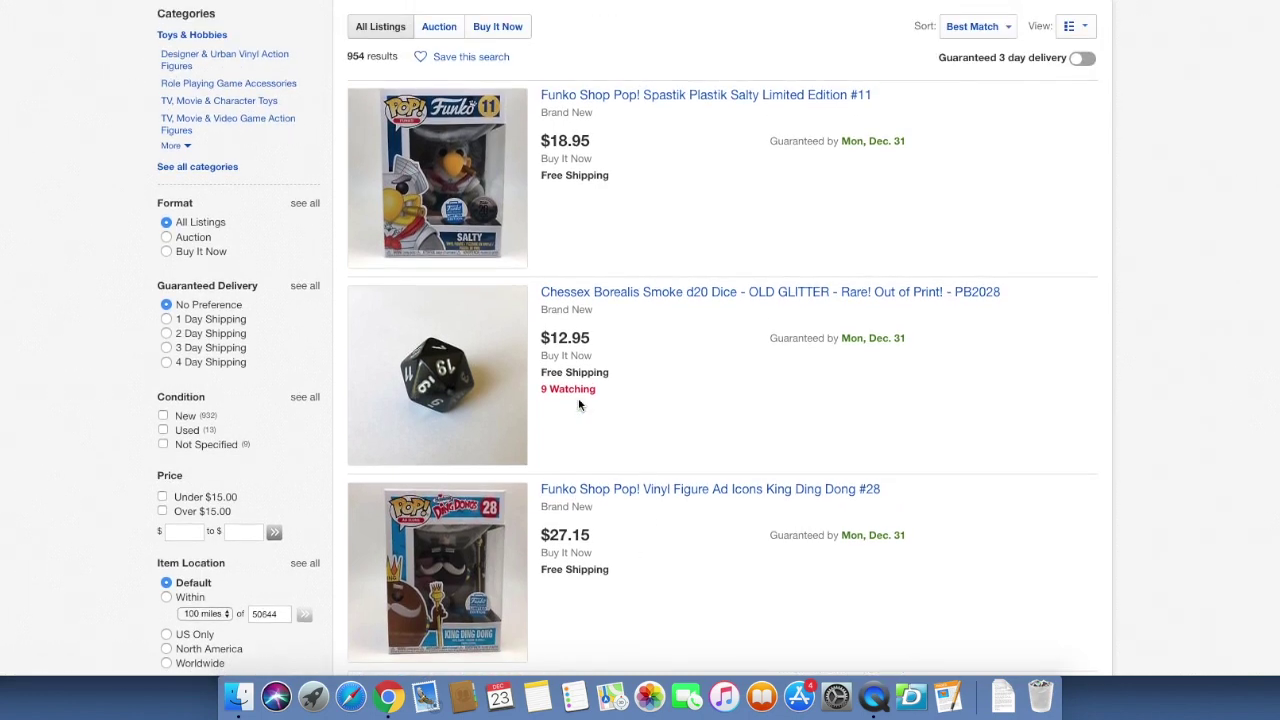
scroll(578, 404, "down", 1)
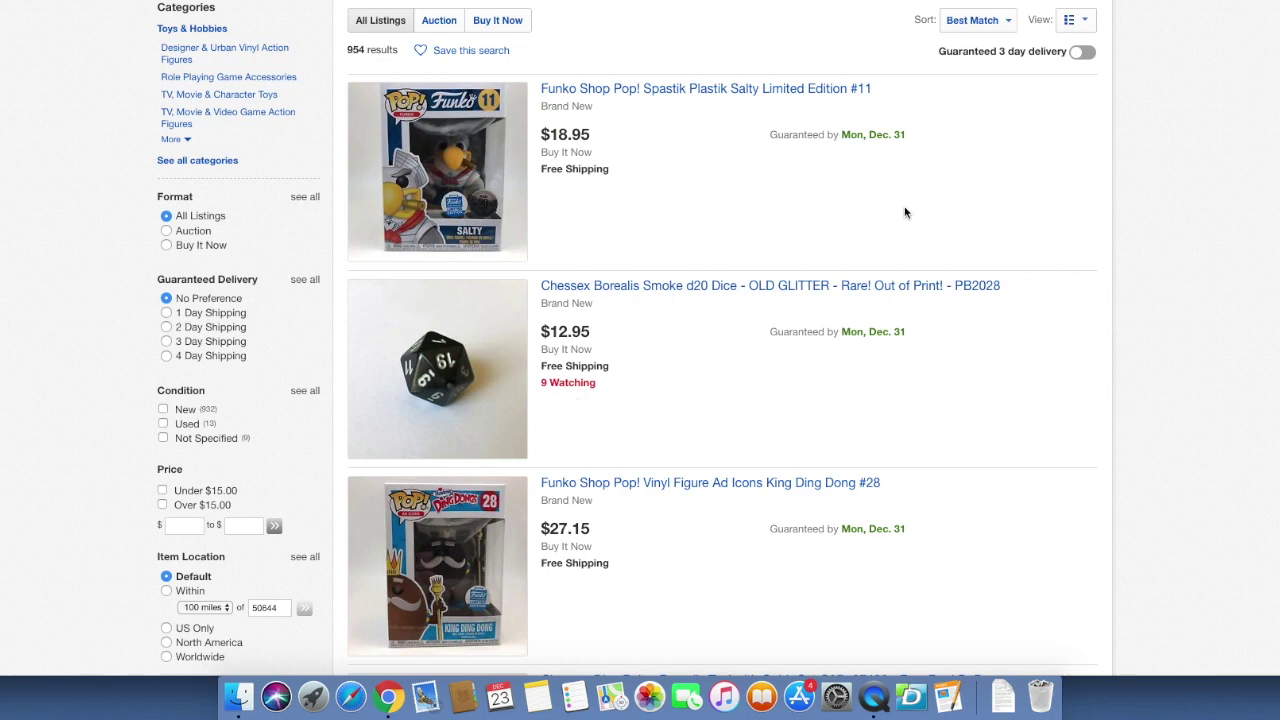
scroll(879, 238, "up", 3)
scroll(876, 240, "down", 1)
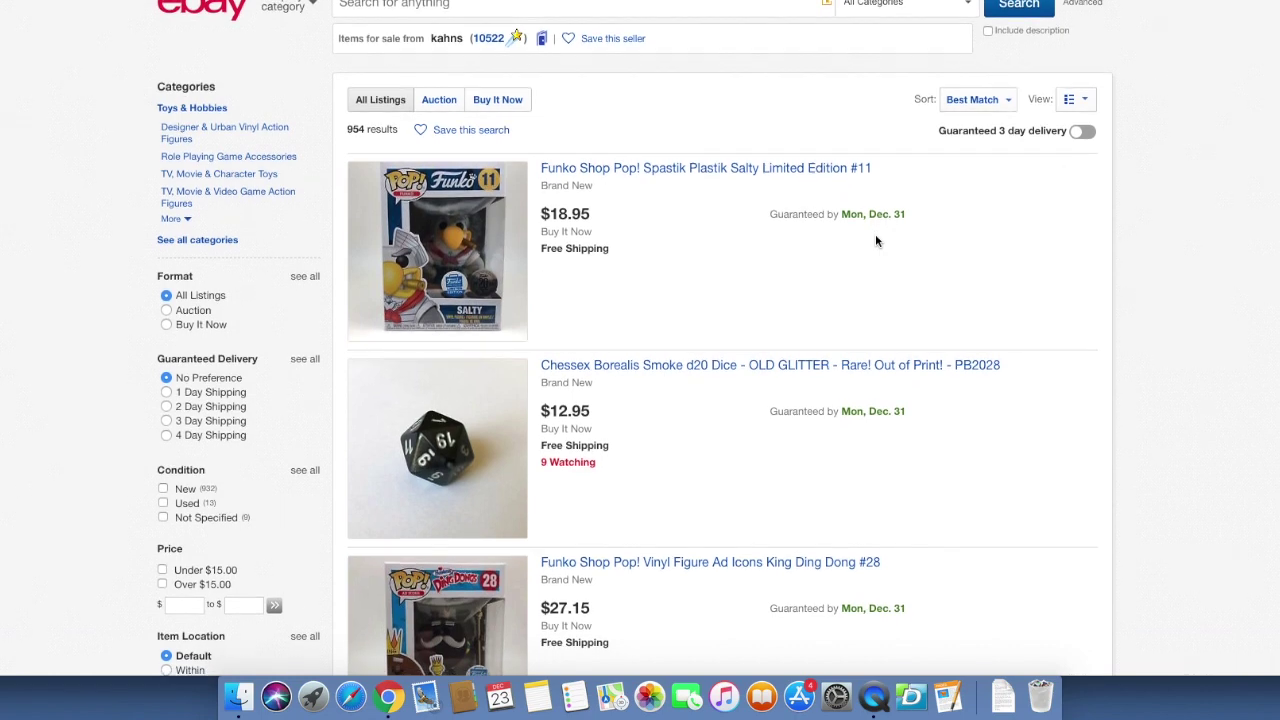
scroll(829, 338, "down", 1)
scroll(829, 338, "down", 1)
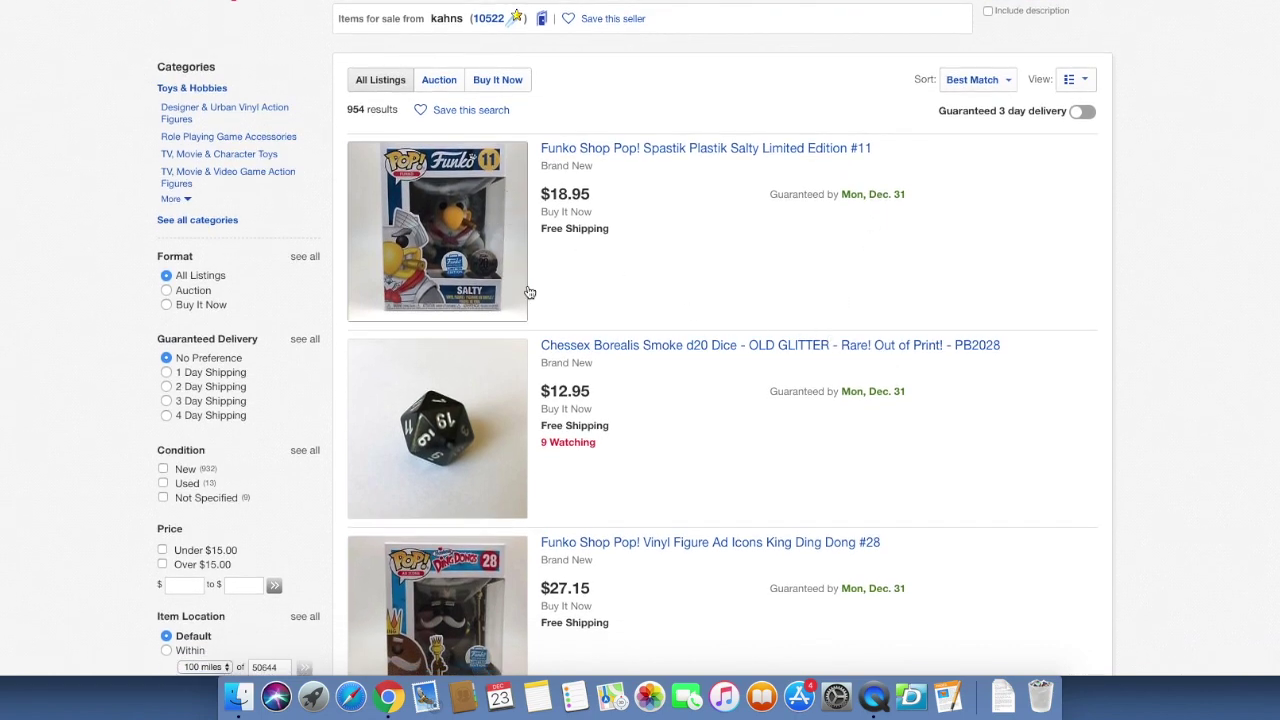
Browse further down the seller's listings, past the Waddles plush and kidrobot figures to the Chessex Gemini dice, for possible resale products
scroll(540, 363, "down", 5)
scroll(540, 367, "down", 8)
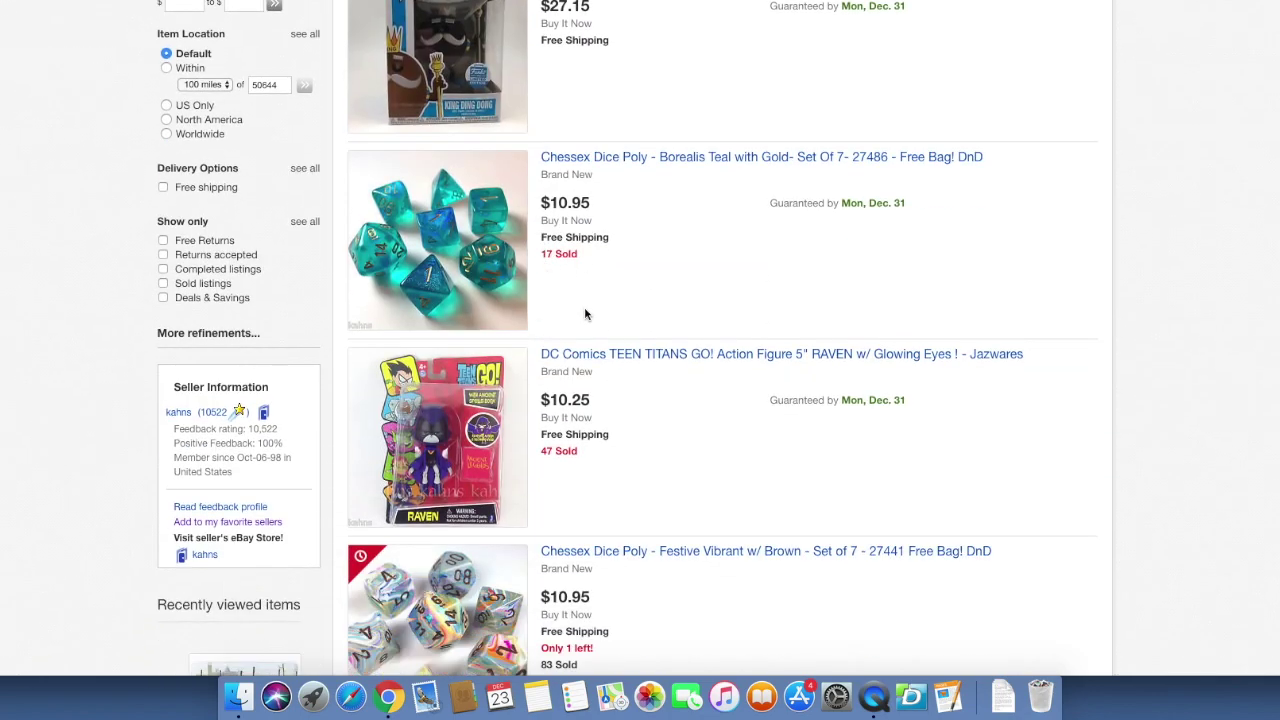
scroll(586, 314, "down", 3)
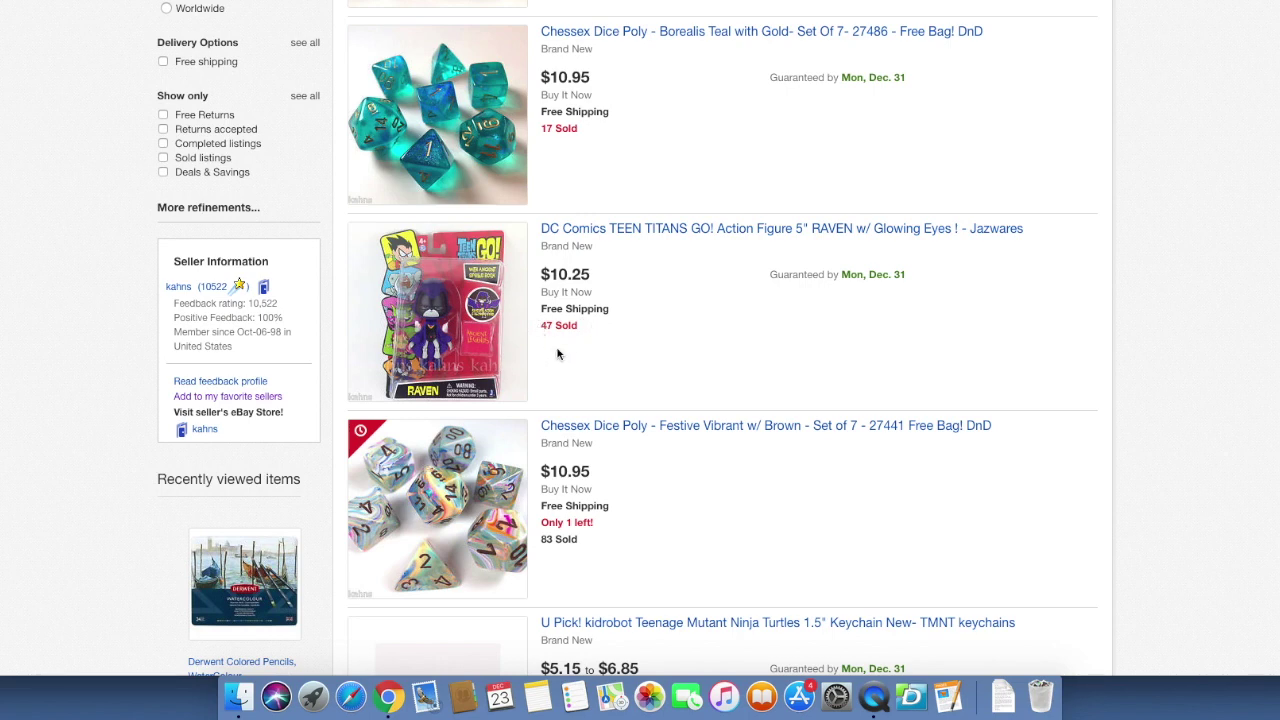
scroll(574, 352, "down", 3)
scroll(572, 350, "down", 3)
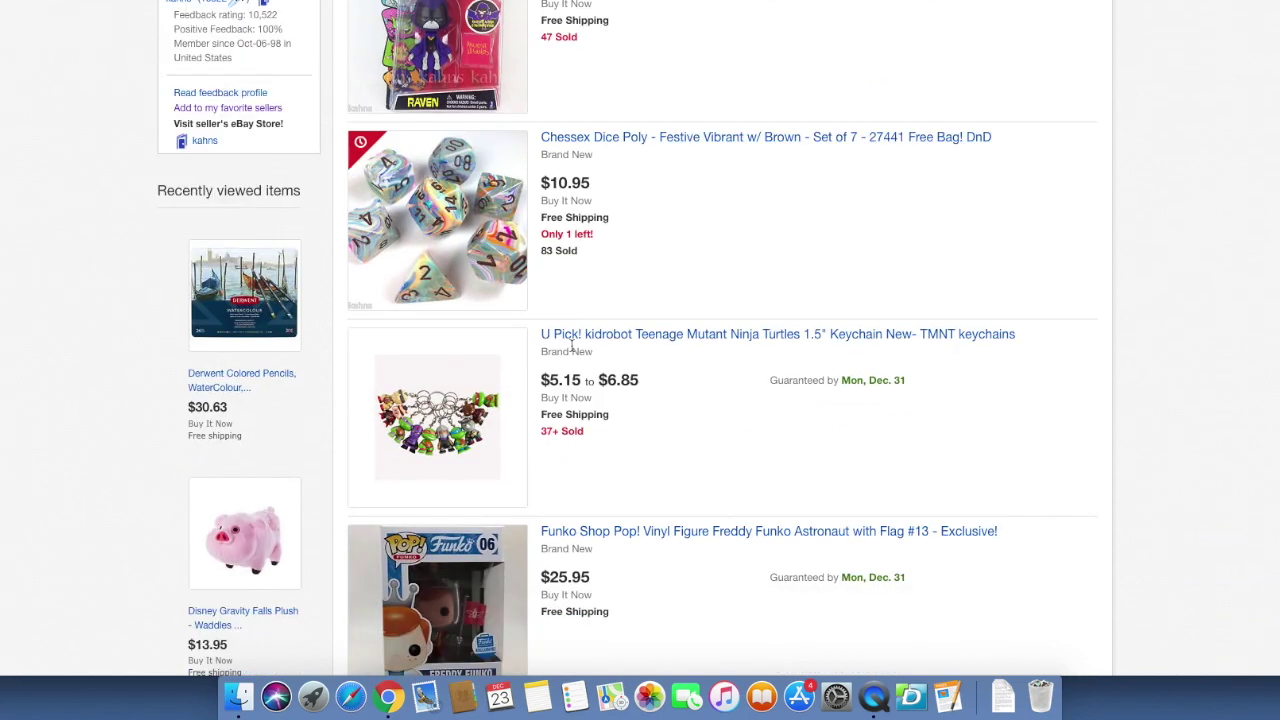
scroll(572, 350, "down", 5)
scroll(572, 350, "down", 3)
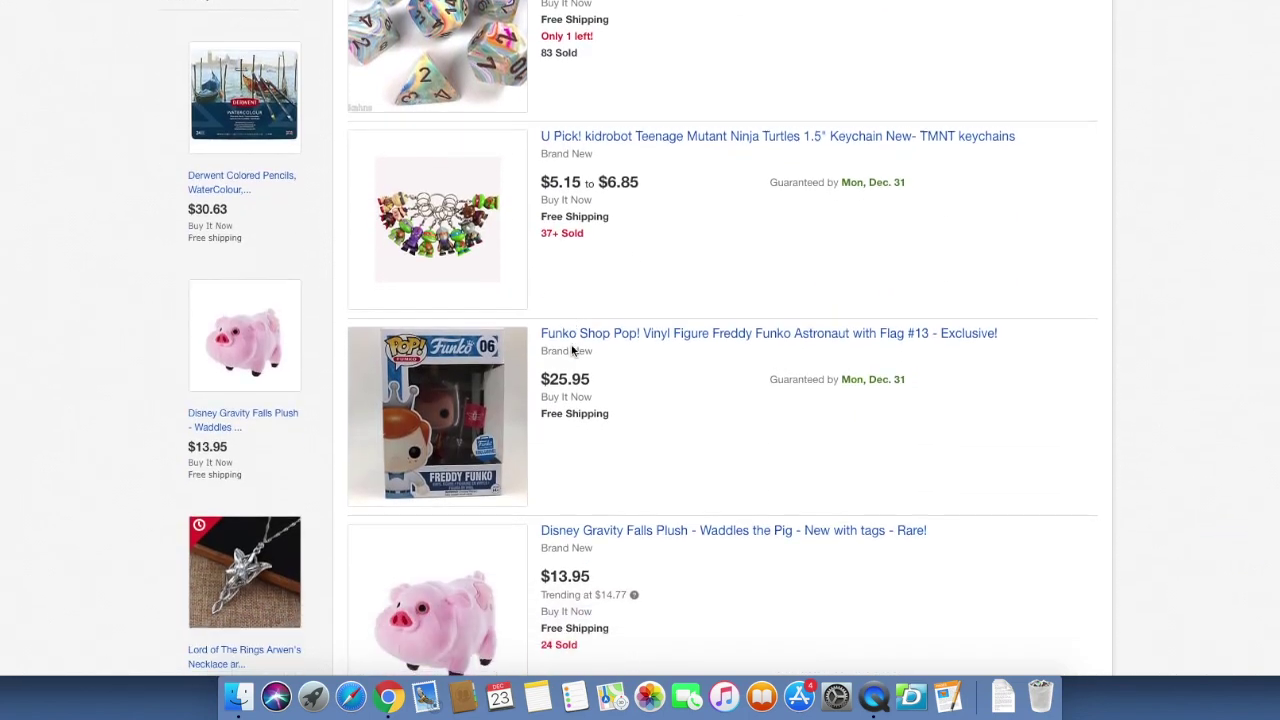
scroll(573, 350, "down", 5)
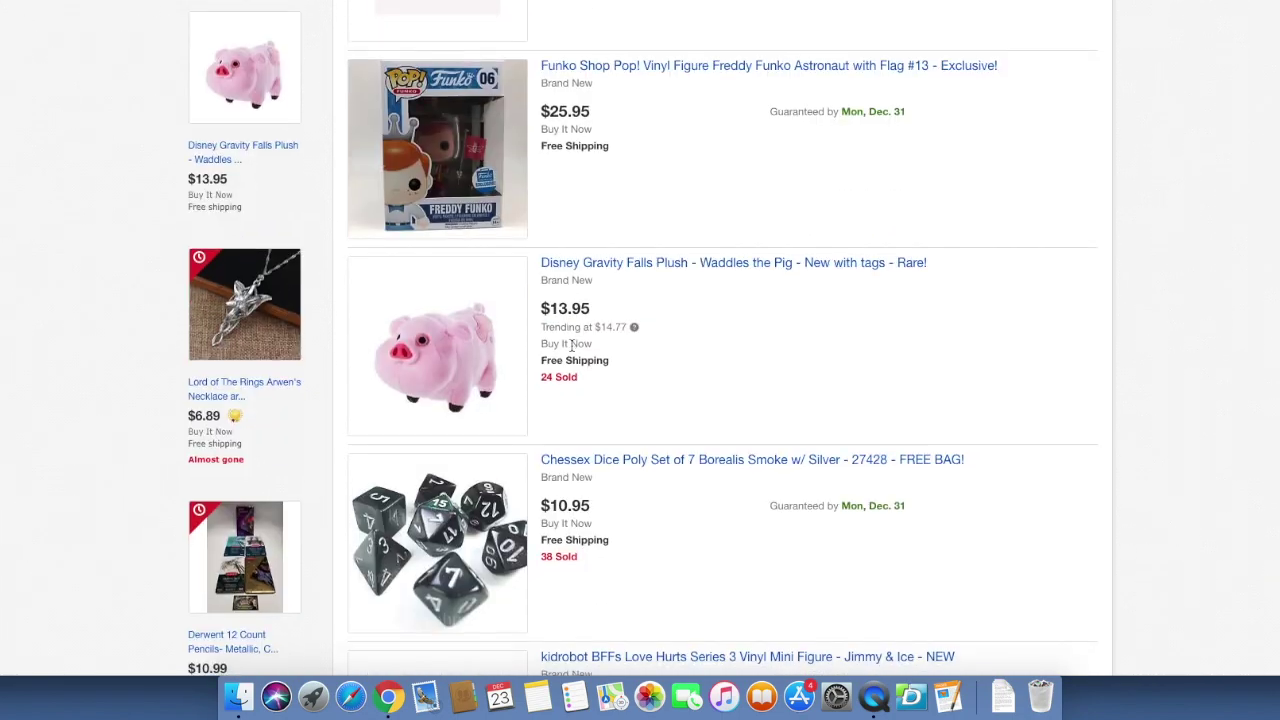
scroll(572, 345, "down", 15)
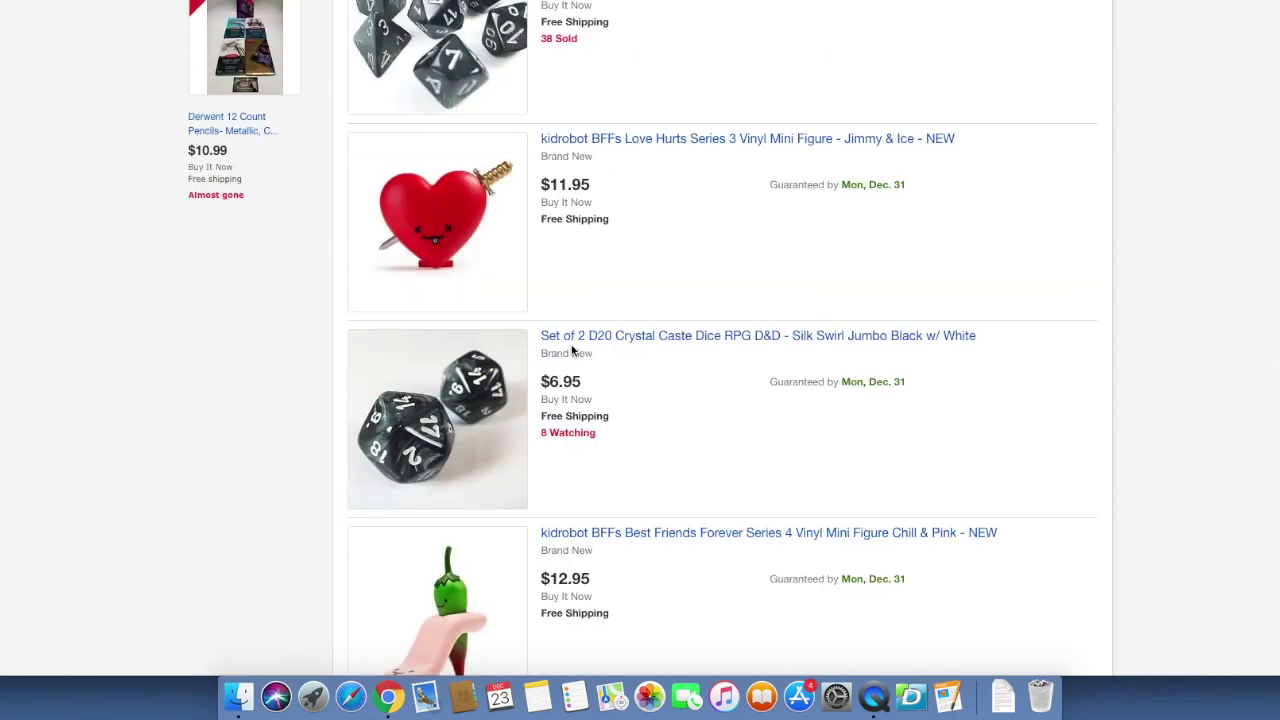
scroll(572, 345, "down", 1)
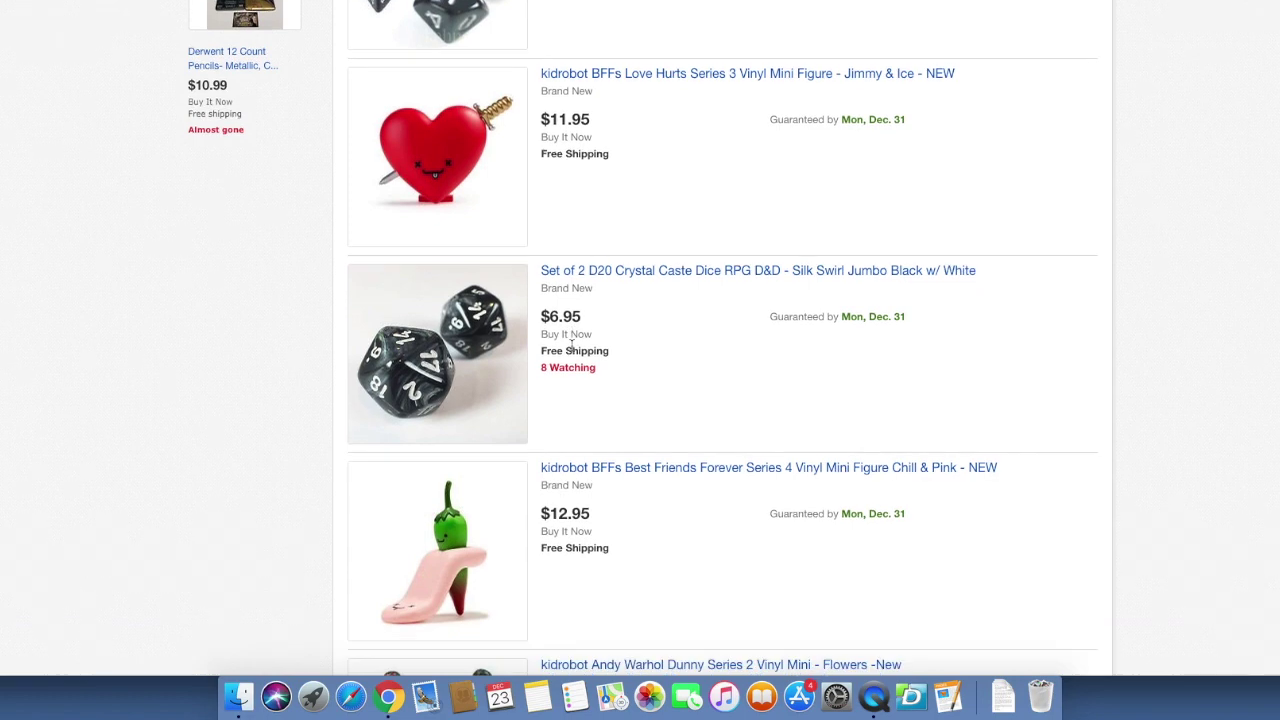
scroll(572, 345, "down", 1)
scroll(571, 348, "down", 2)
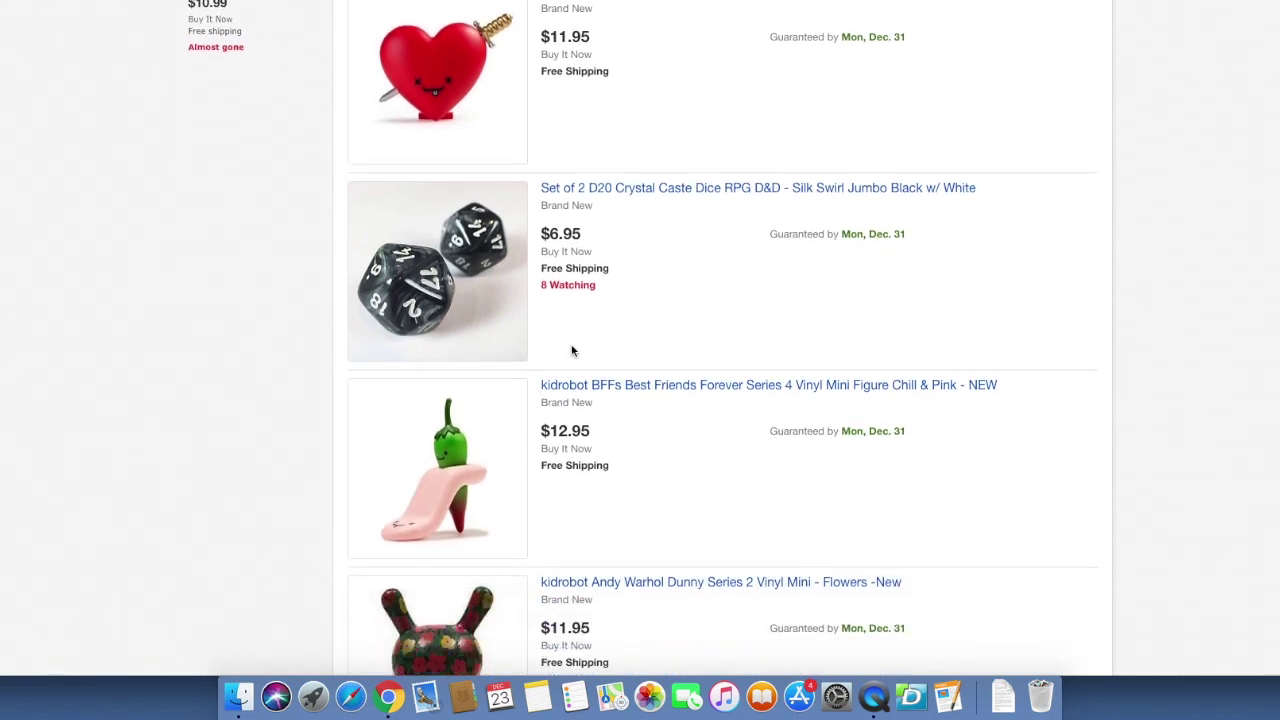
scroll(613, 366, "down", 3)
scroll(613, 366, "down", 6)
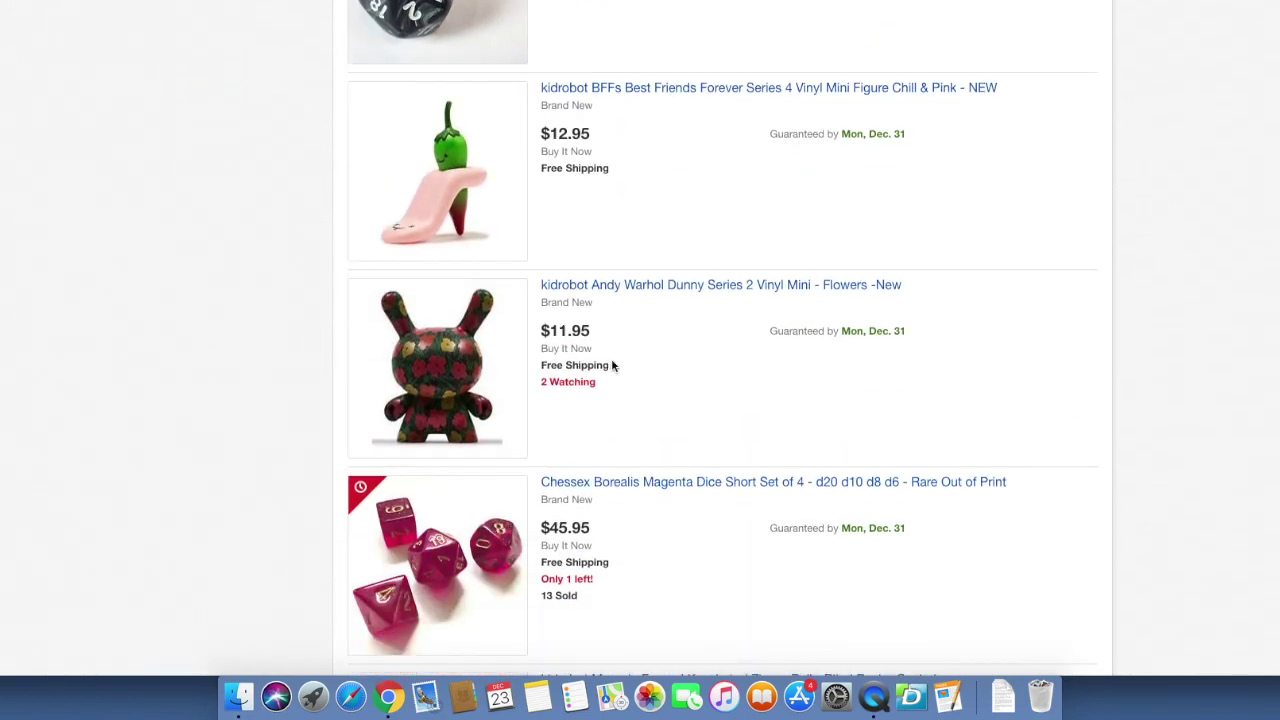
scroll(613, 366, "down", 2)
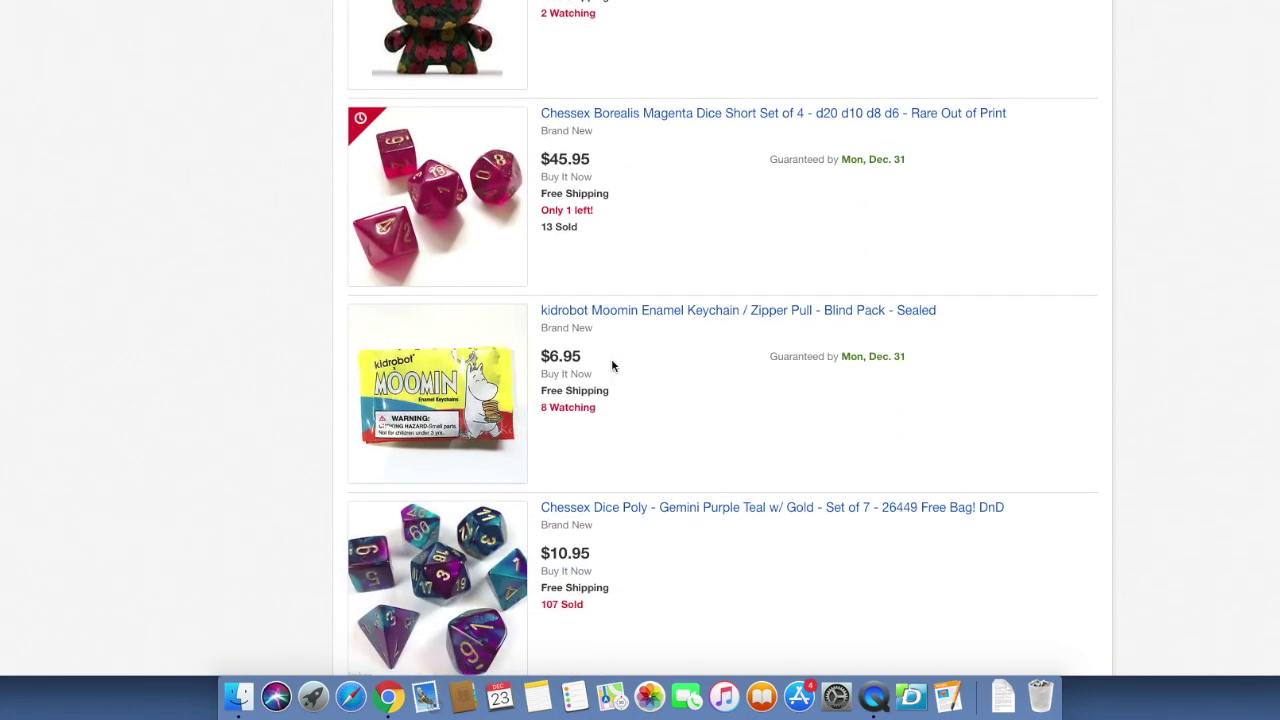
scroll(613, 366, "down", 15)
Return to the start of the seller's listings and check the guaranteed delivery date of each item
scroll(611, 366, "up", 20)
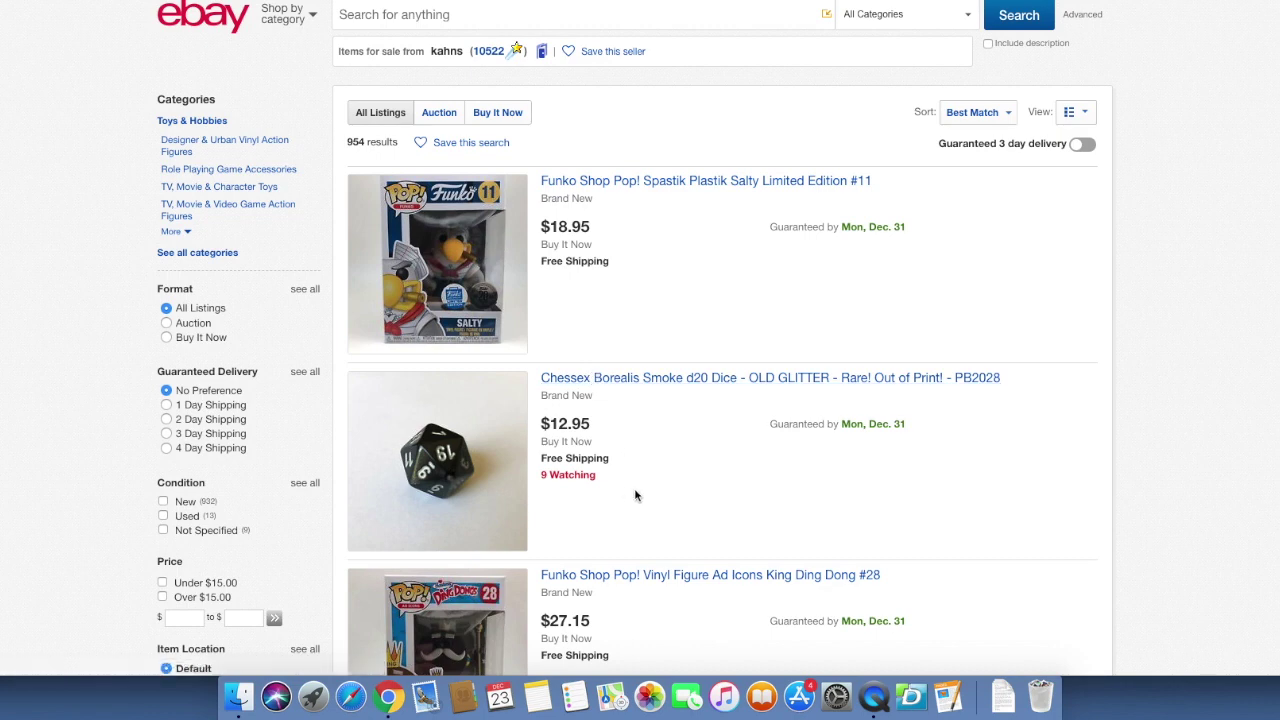
scroll(628, 485, "down", 2)
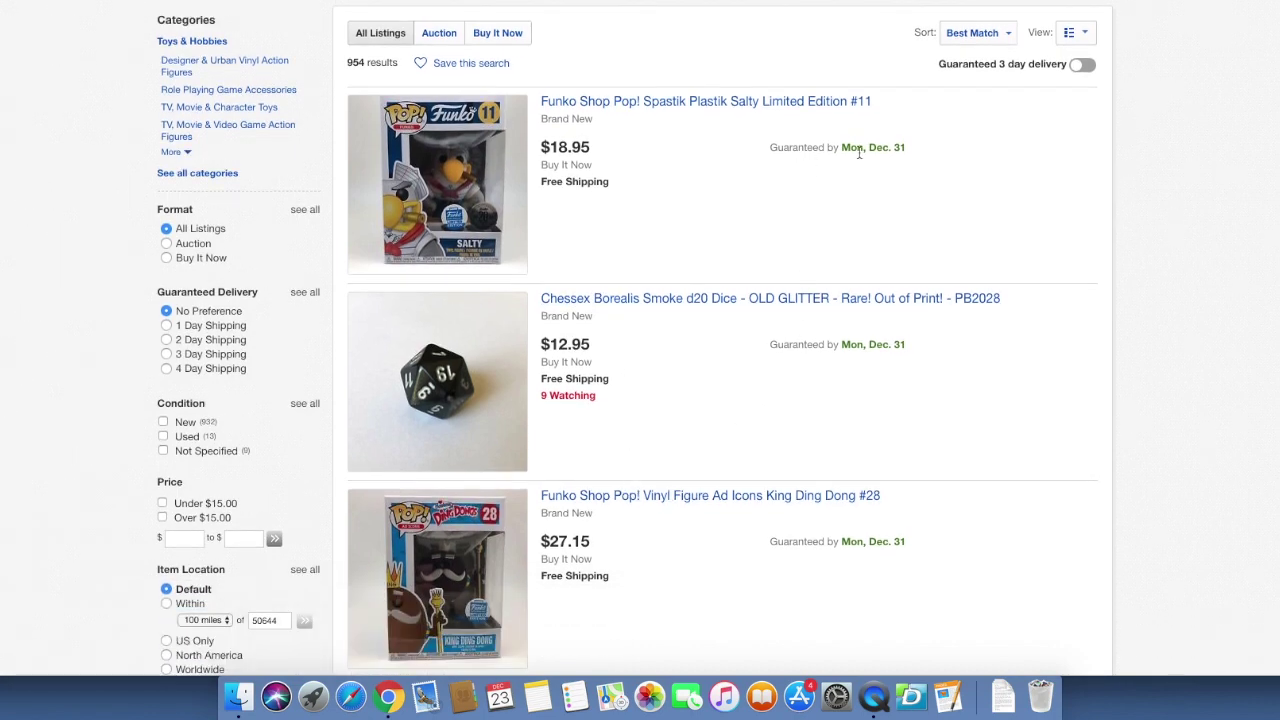
scroll(822, 316, "down", 3)
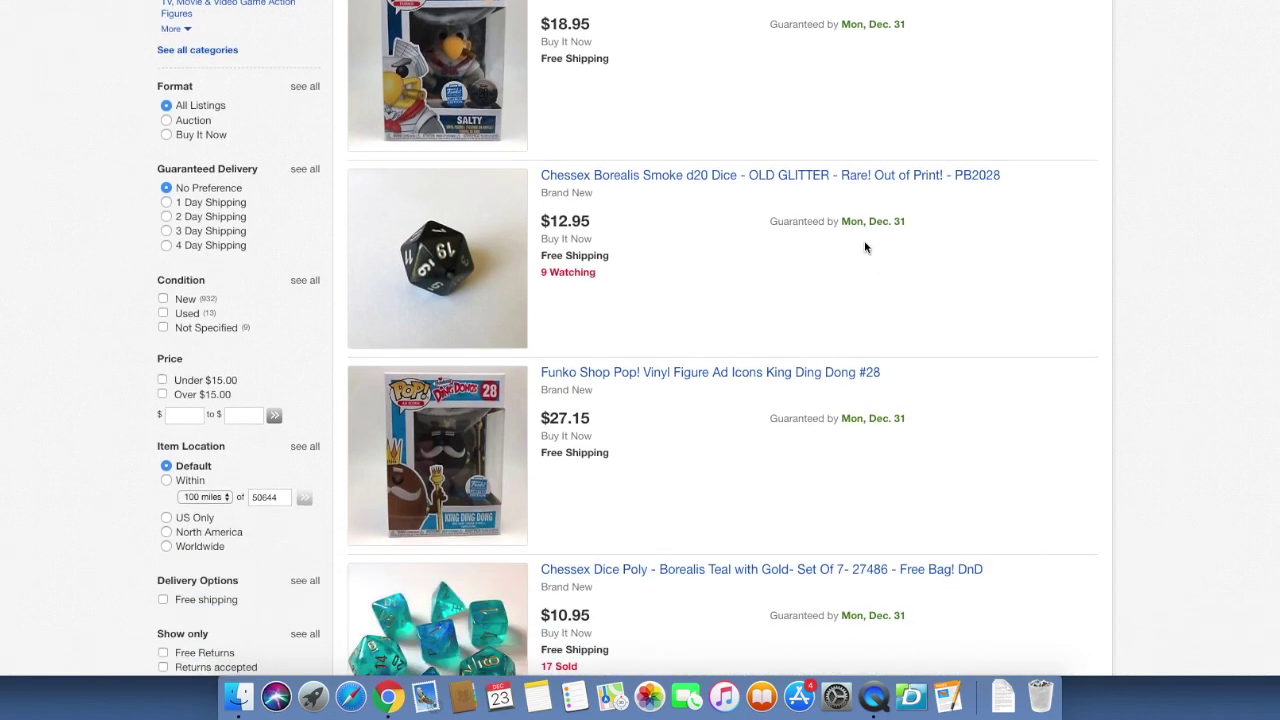
scroll(810, 421, "down", 1)
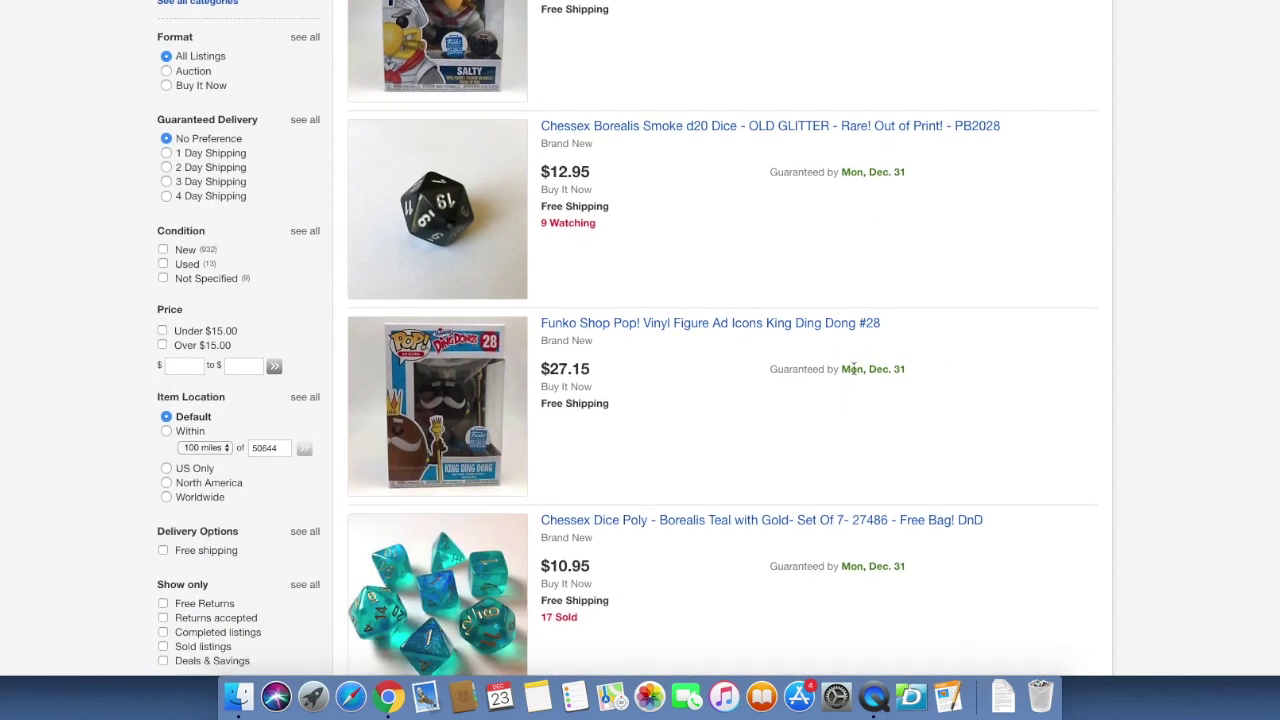
Compare the prices, sold counts and guaranteed delivery dates of the seller's listings from the Borealis Smoke d20 dice to the Freddy Funko Astronaut
scroll(857, 404, "down", 10)
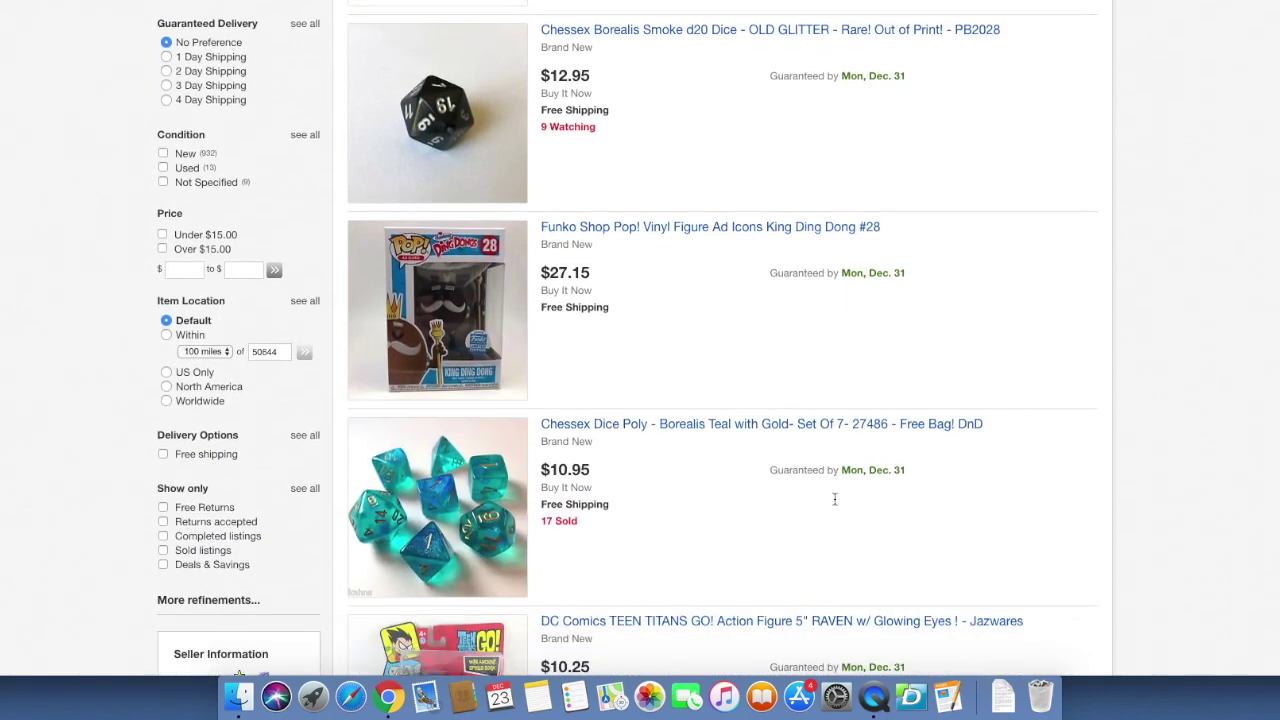
scroll(836, 505, "down", 5)
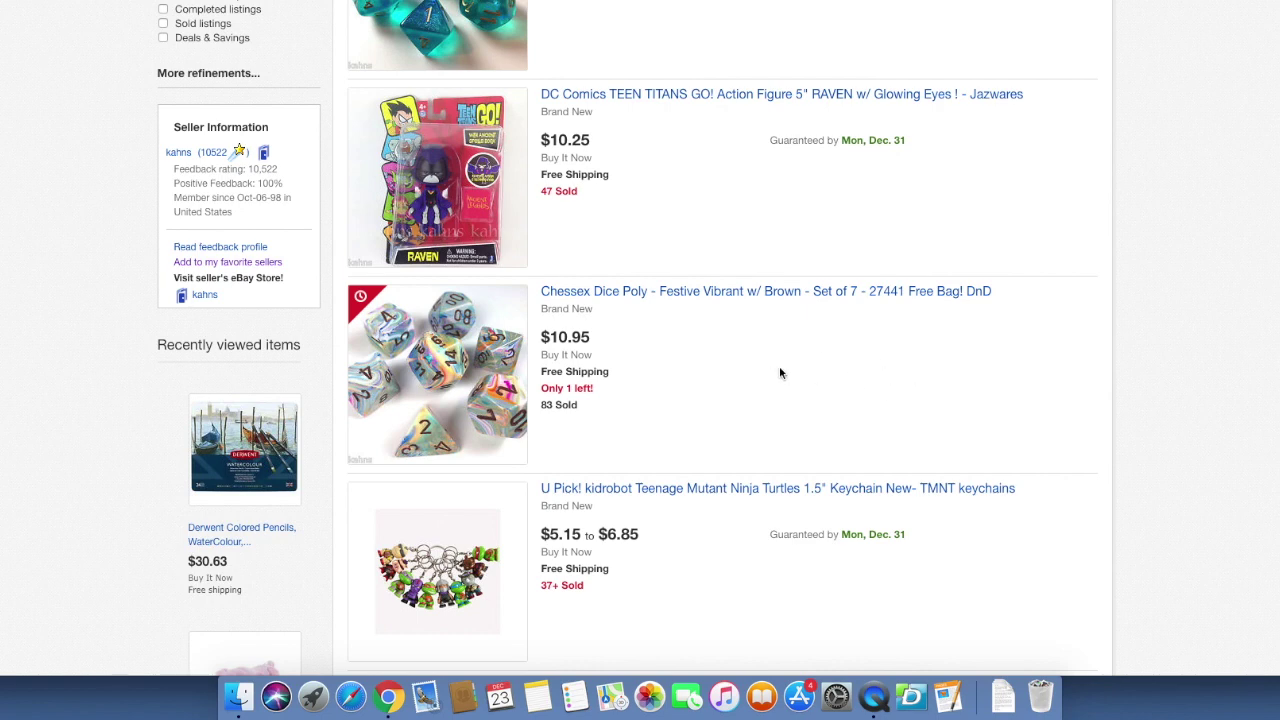
scroll(780, 372, "down", 1)
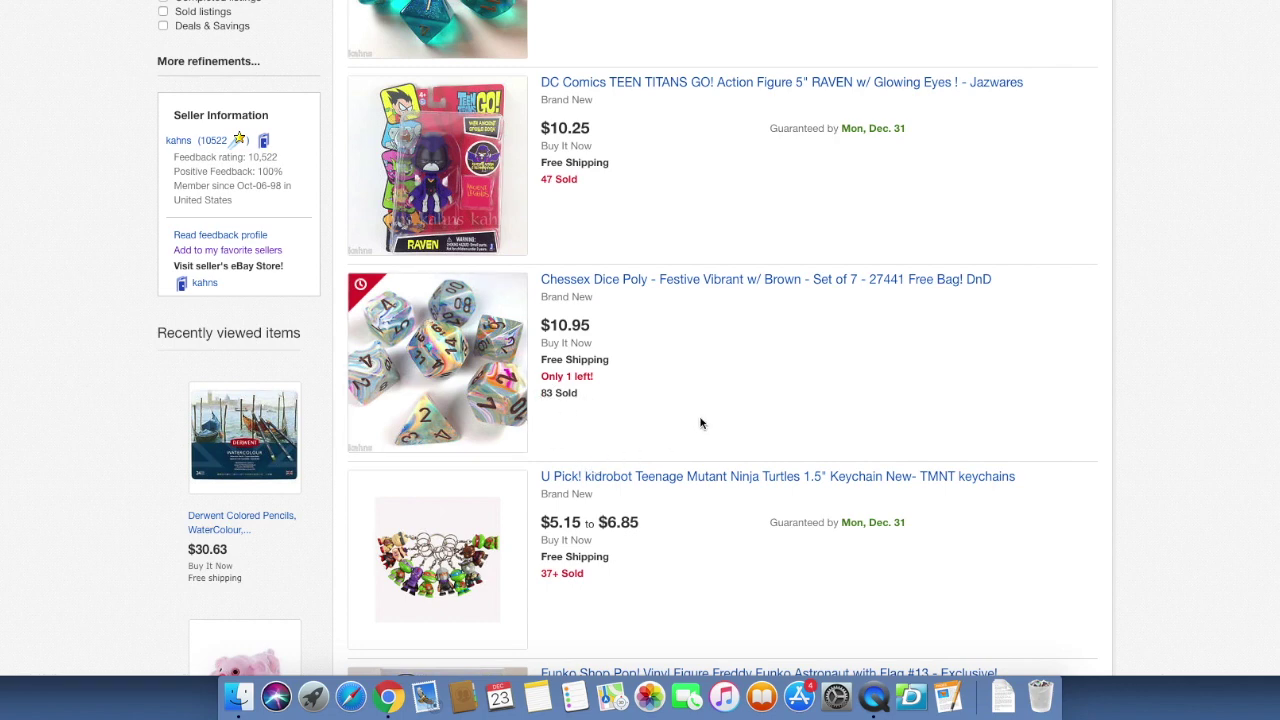
scroll(700, 422, "down", 2)
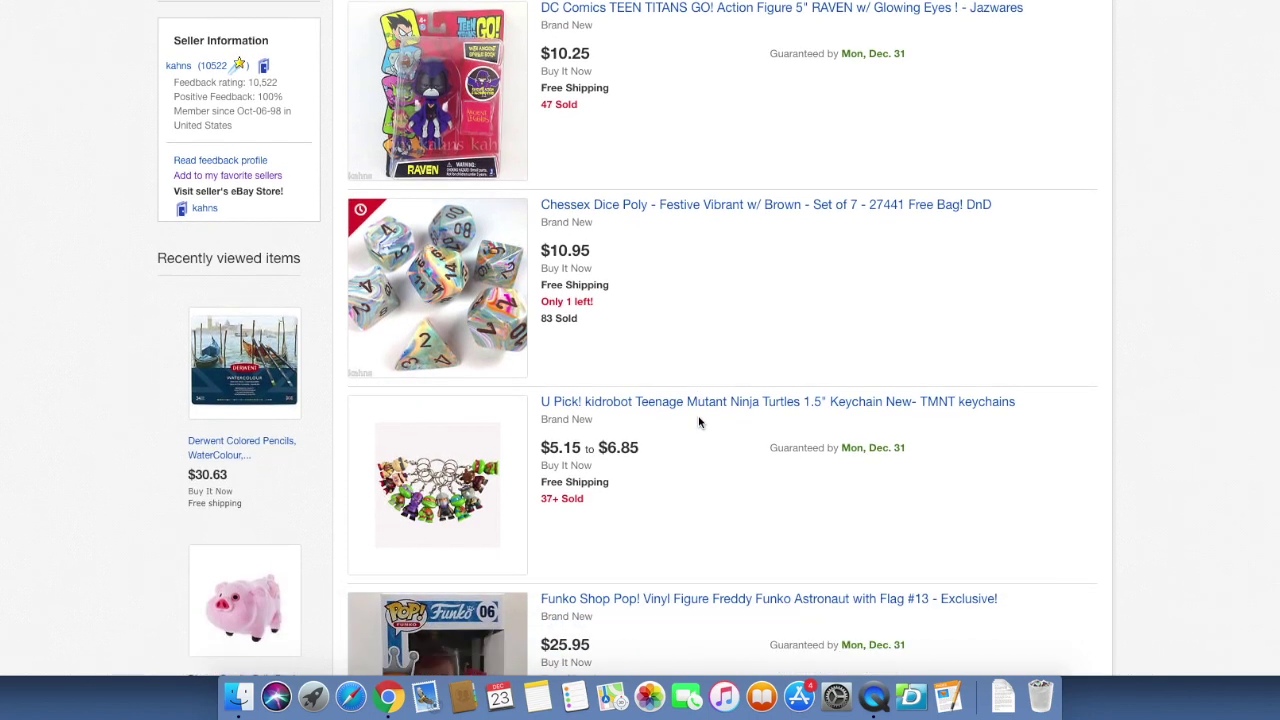
scroll(637, 414, "down", 1)
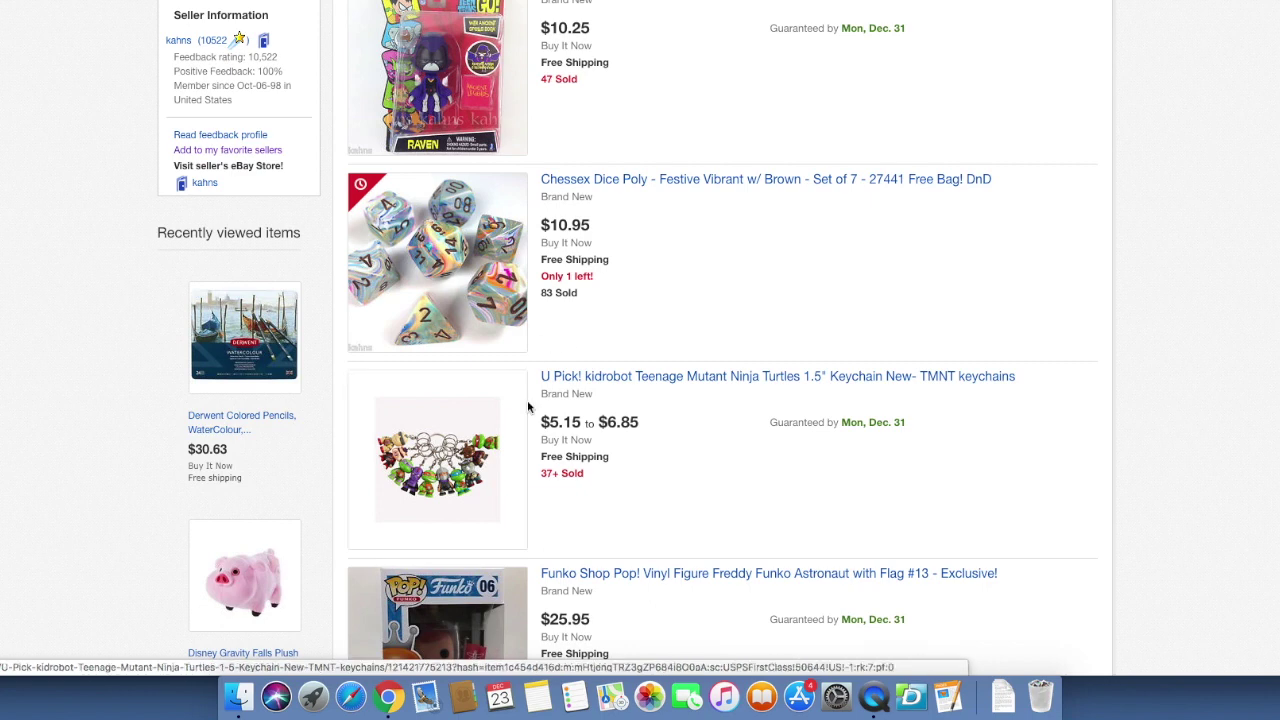
scroll(527, 400, "down", 3)
scroll(528, 405, "down", 3)
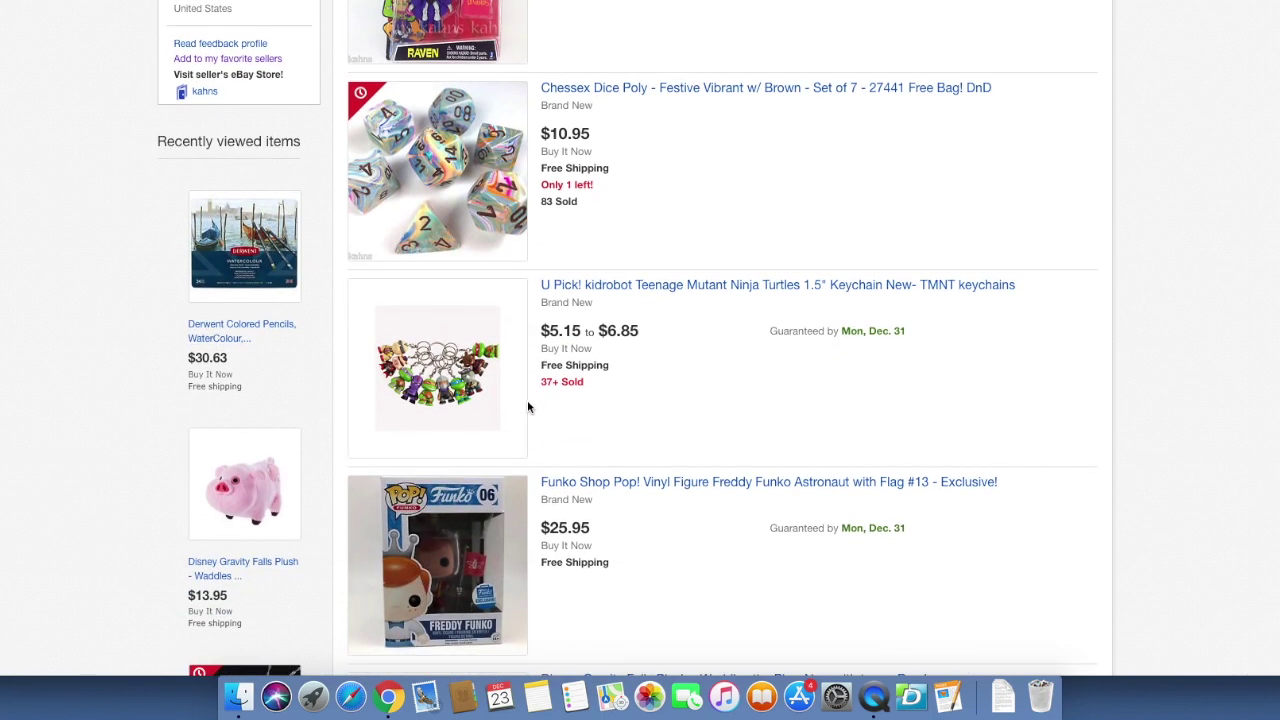
scroll(527, 400, "up", 1)
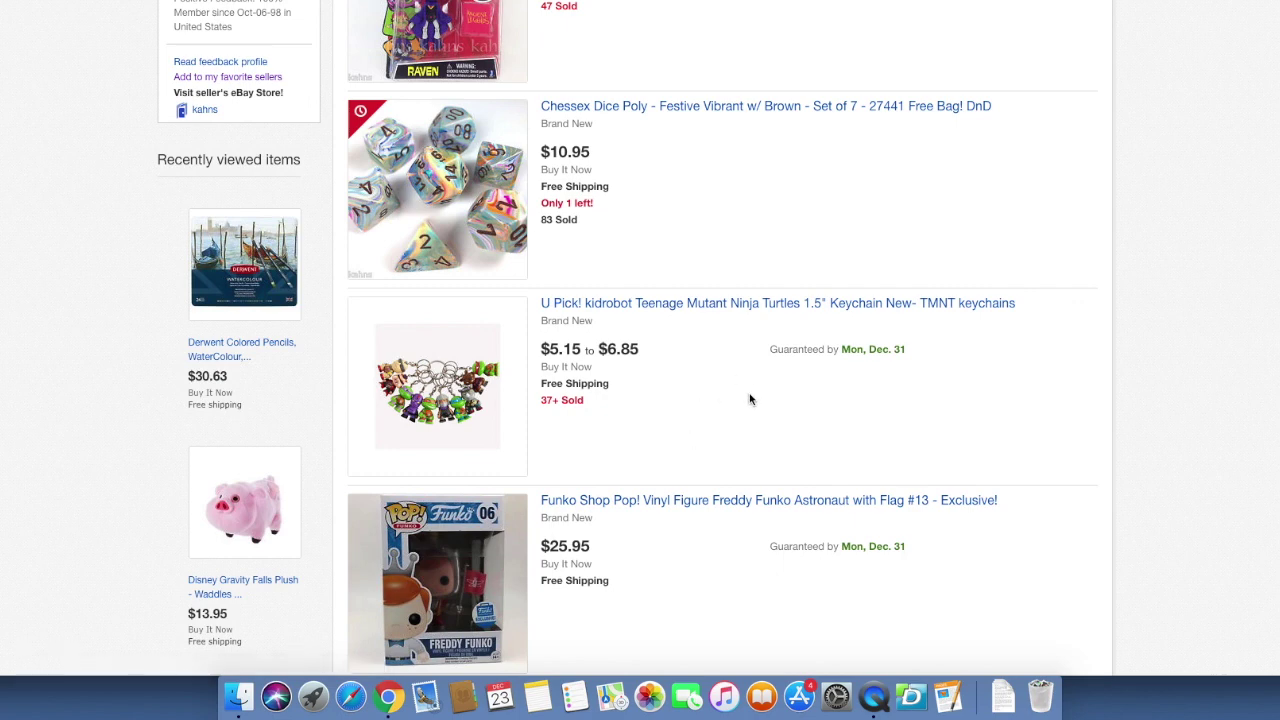
Look through the seller's listings from the TMNT keychains past the Waddles plush to the kidrobot Moomin keychain, checking sold and watcher counts
scroll(750, 399, "down", 5)
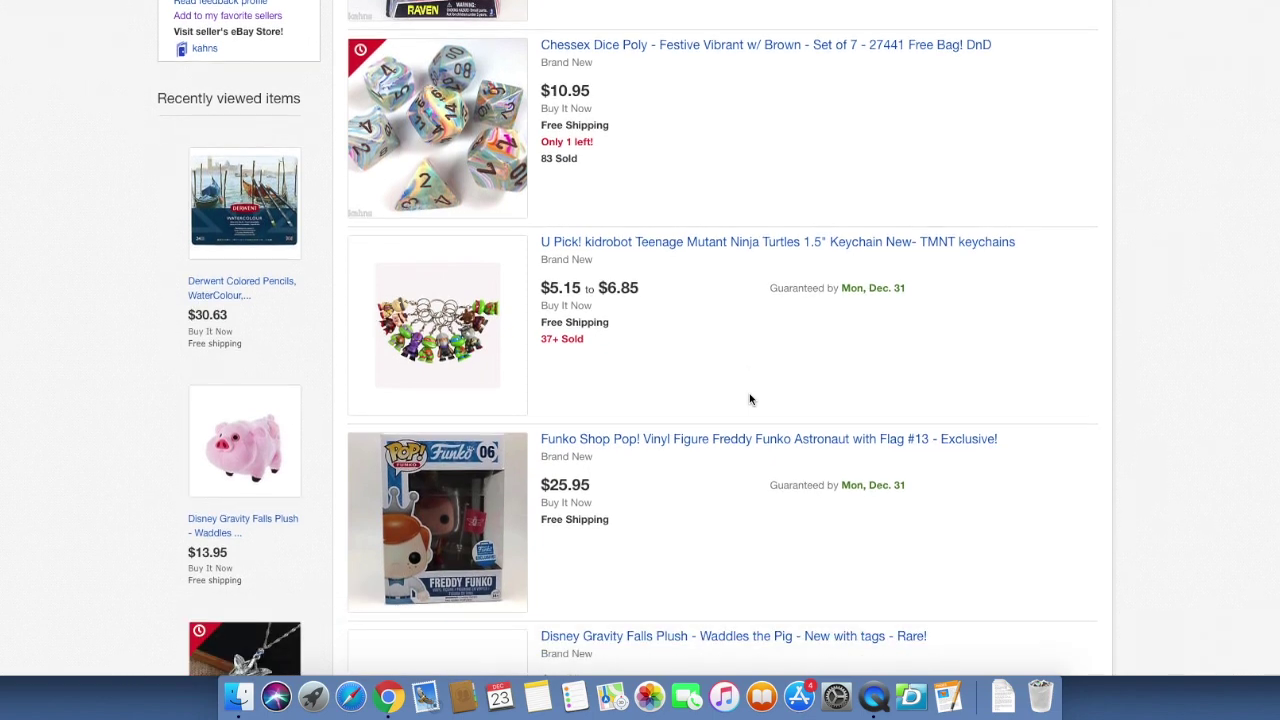
scroll(751, 399, "down", 8)
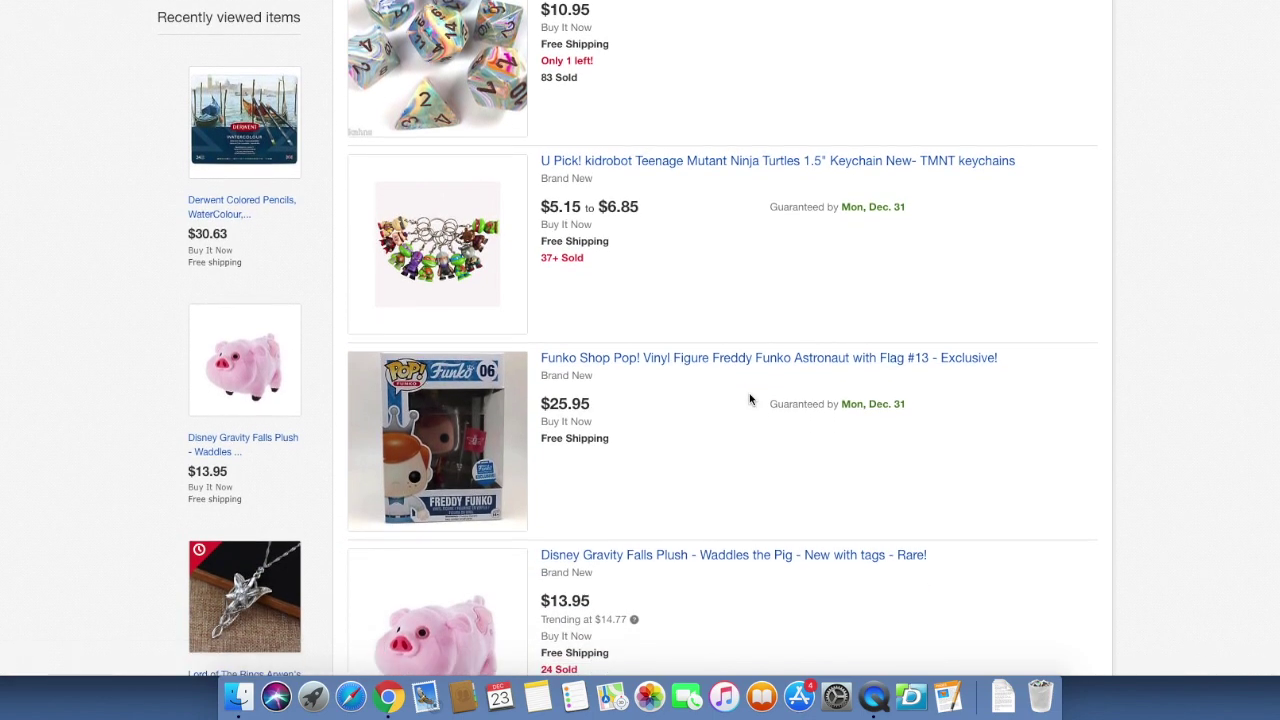
scroll(751, 399, "down", 7)
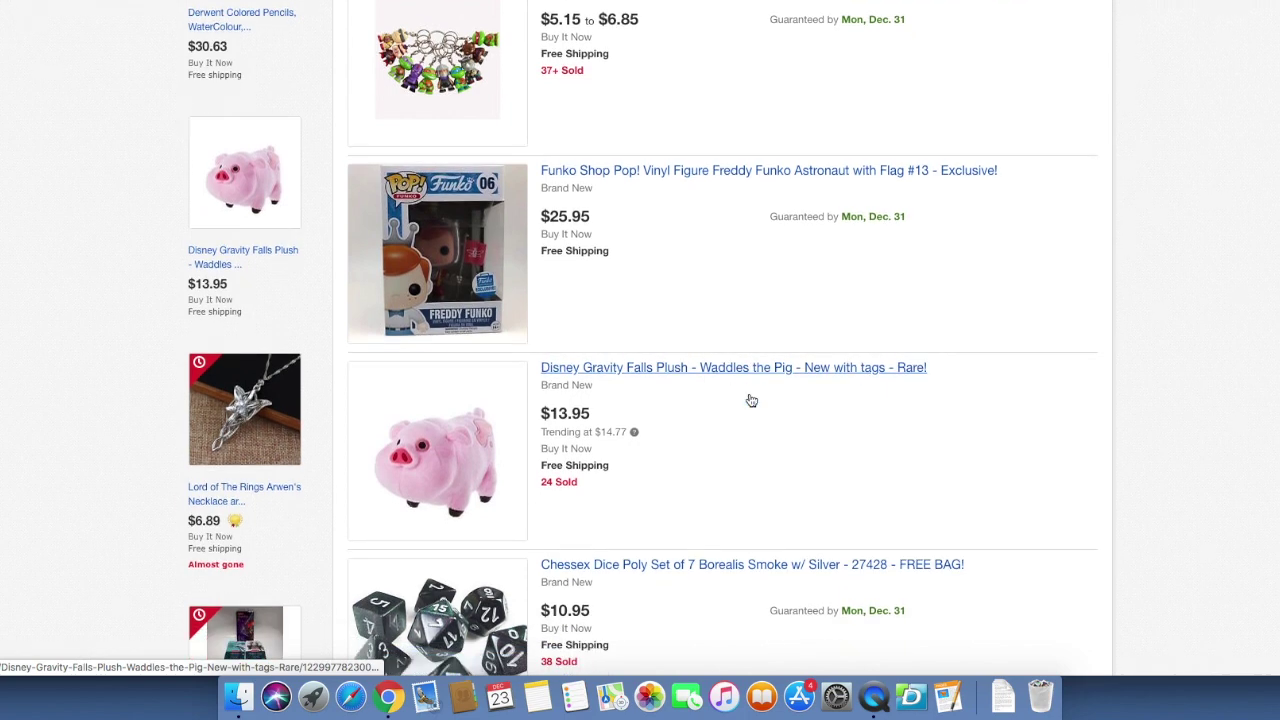
scroll(750, 399, "down", 5)
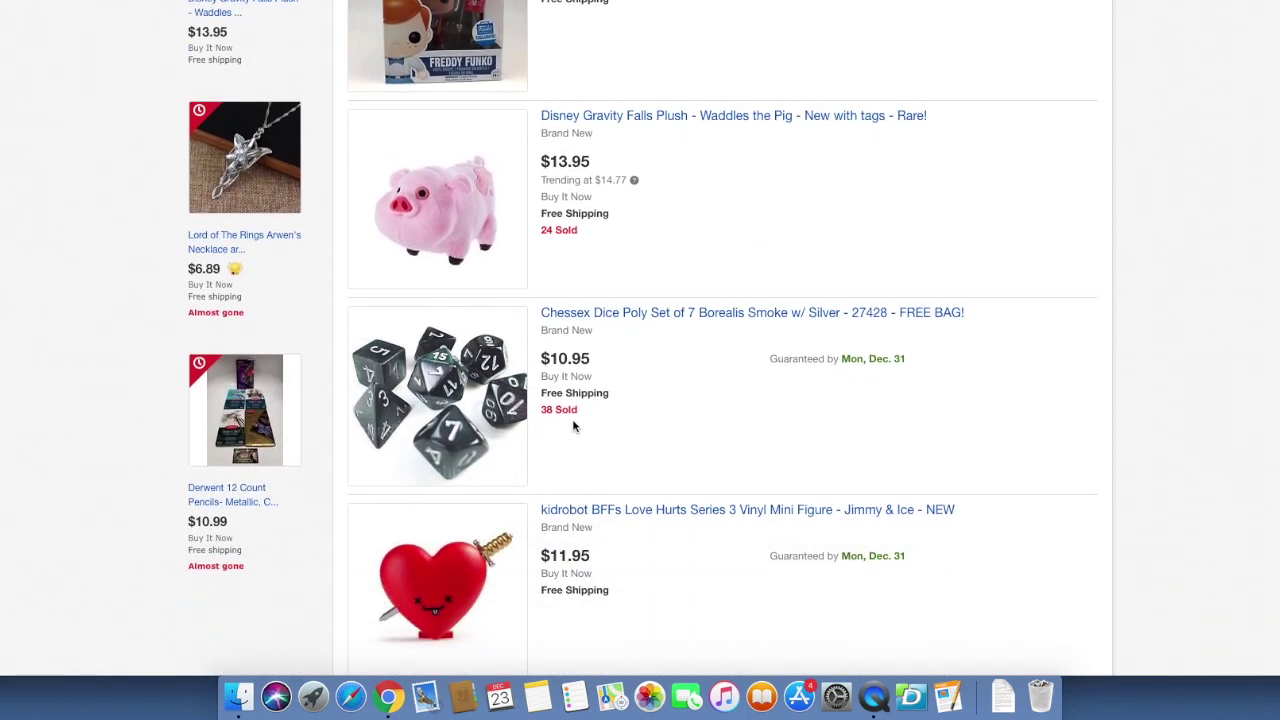
scroll(548, 421, "down", 8)
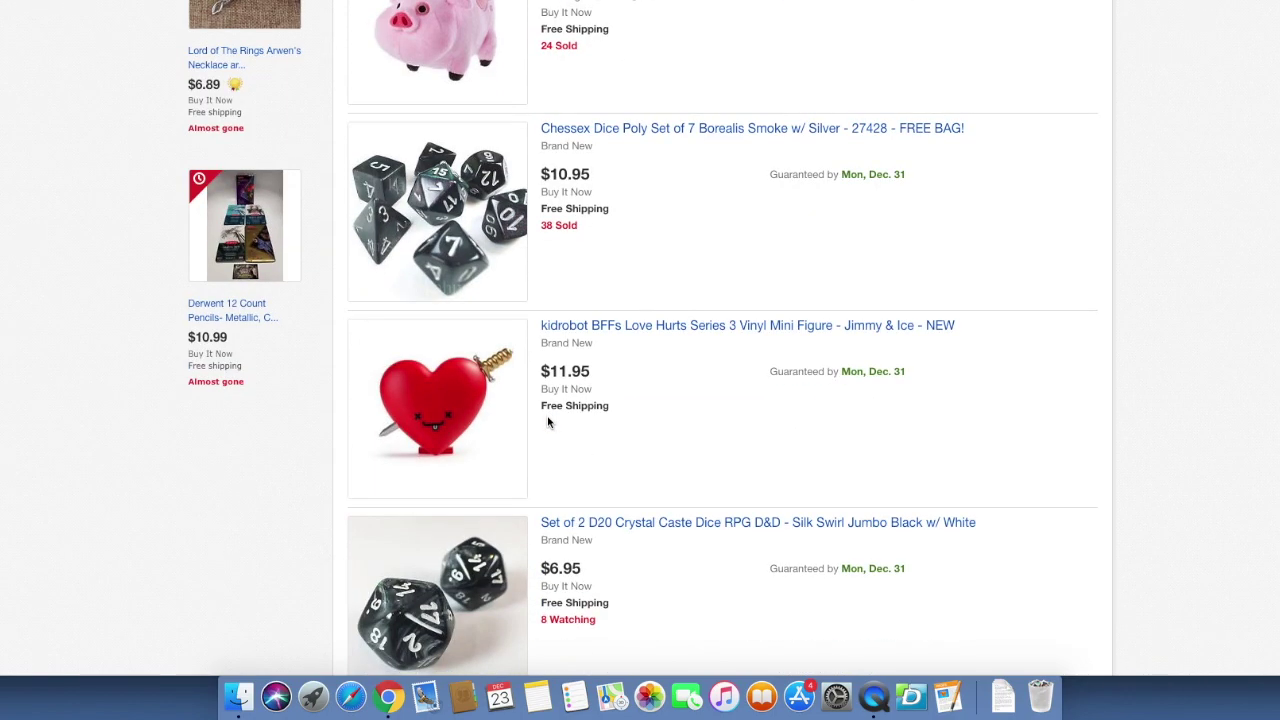
scroll(548, 421, "down", 20)
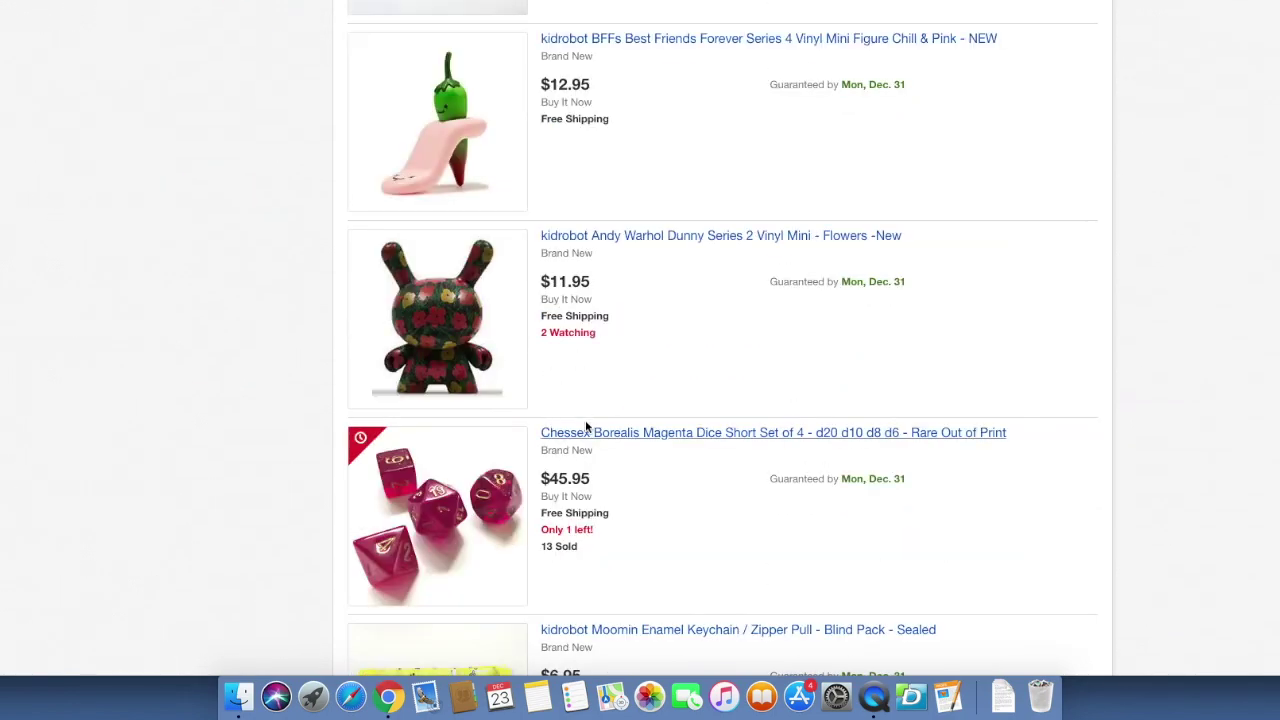
scroll(570, 420, "down", 4)
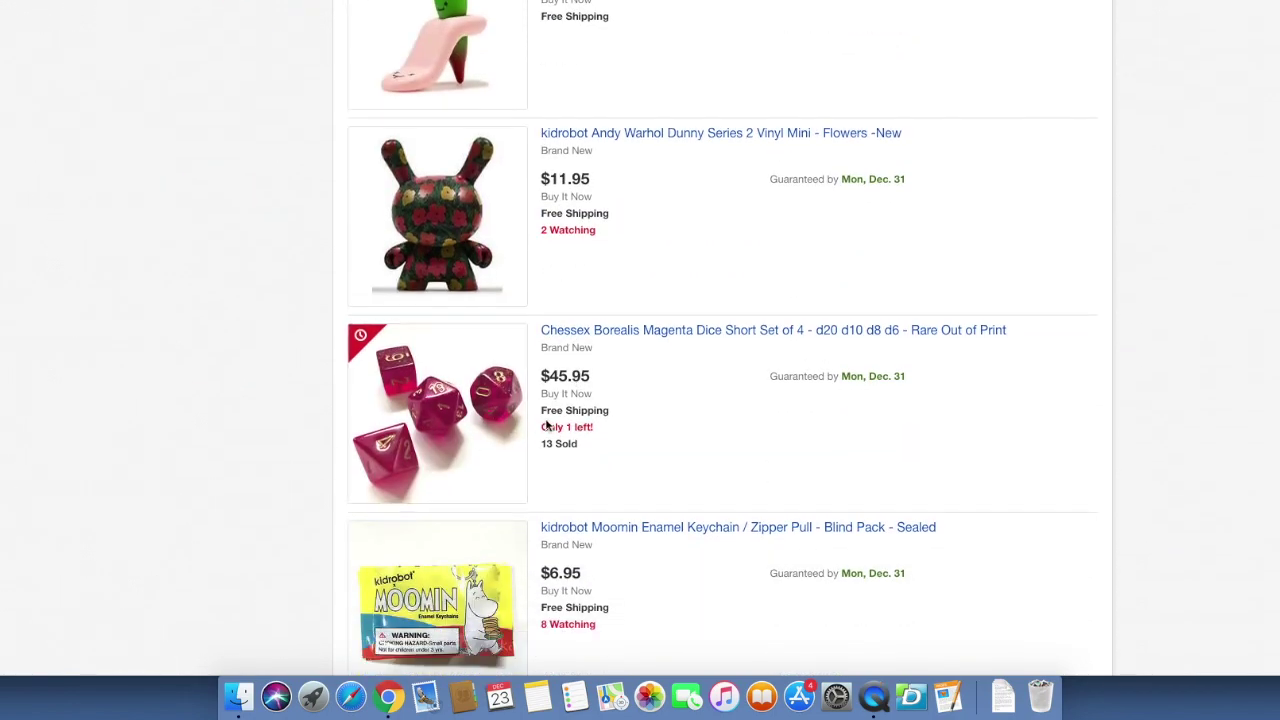
scroll(547, 425, "down", 5)
Filter the seller's items to show only sold listings
scroll(545, 421, "up", 20)
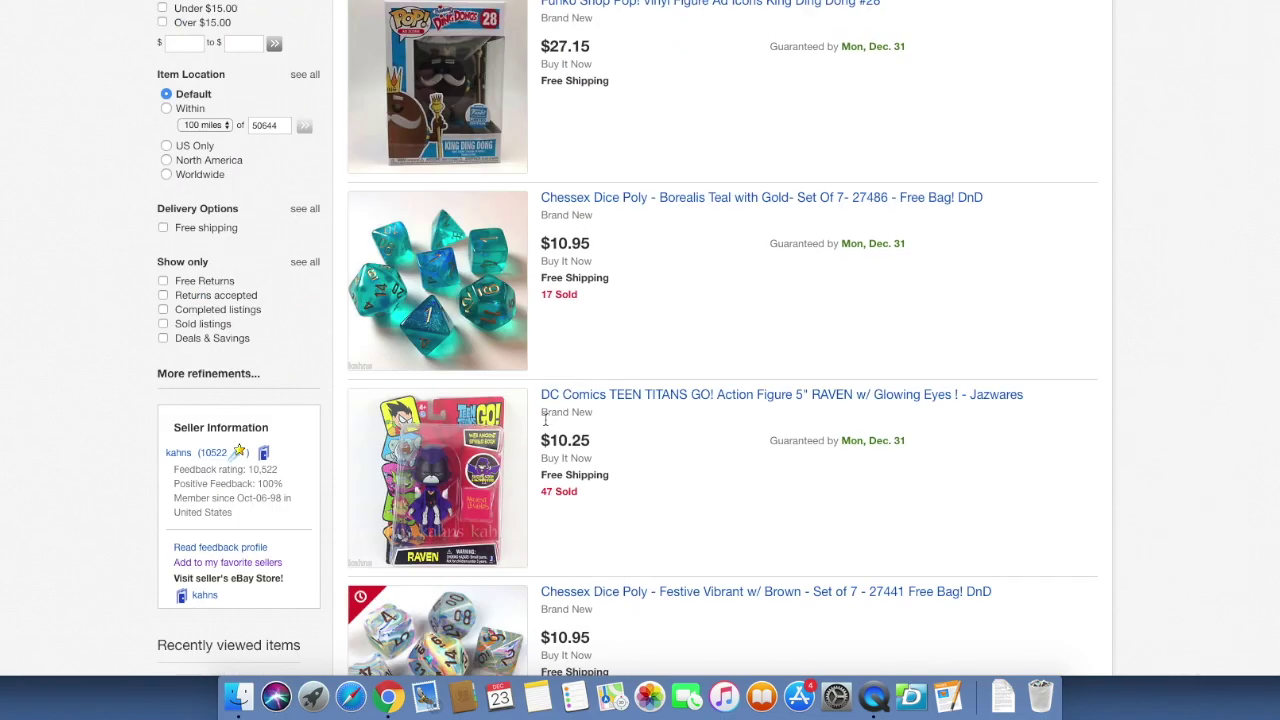
scroll(545, 421, "up", 20)
scroll(545, 421, "down", 20)
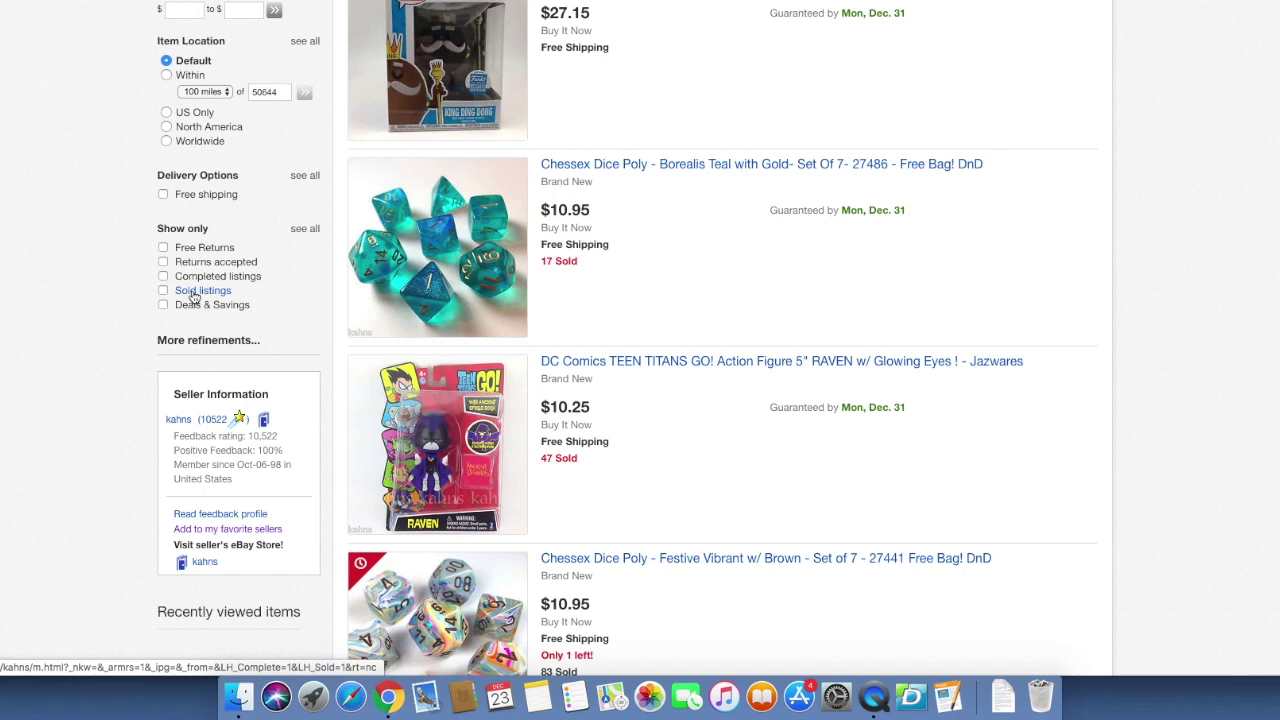
left_click(196, 293)
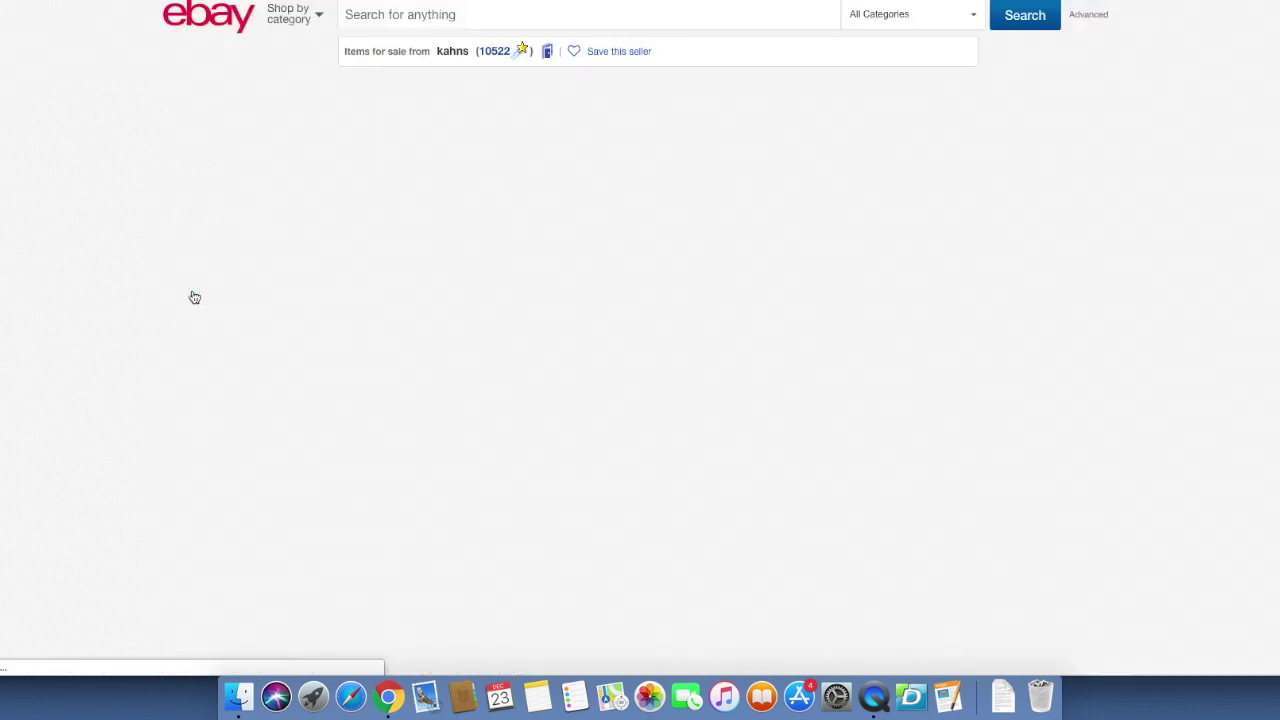
Examine the prices and sale dates of the seller's most recently sold items, from the Borealis Magenta dice set to the kidrobot Andy Warhol TV figure
scroll(680, 545, "down", 1)
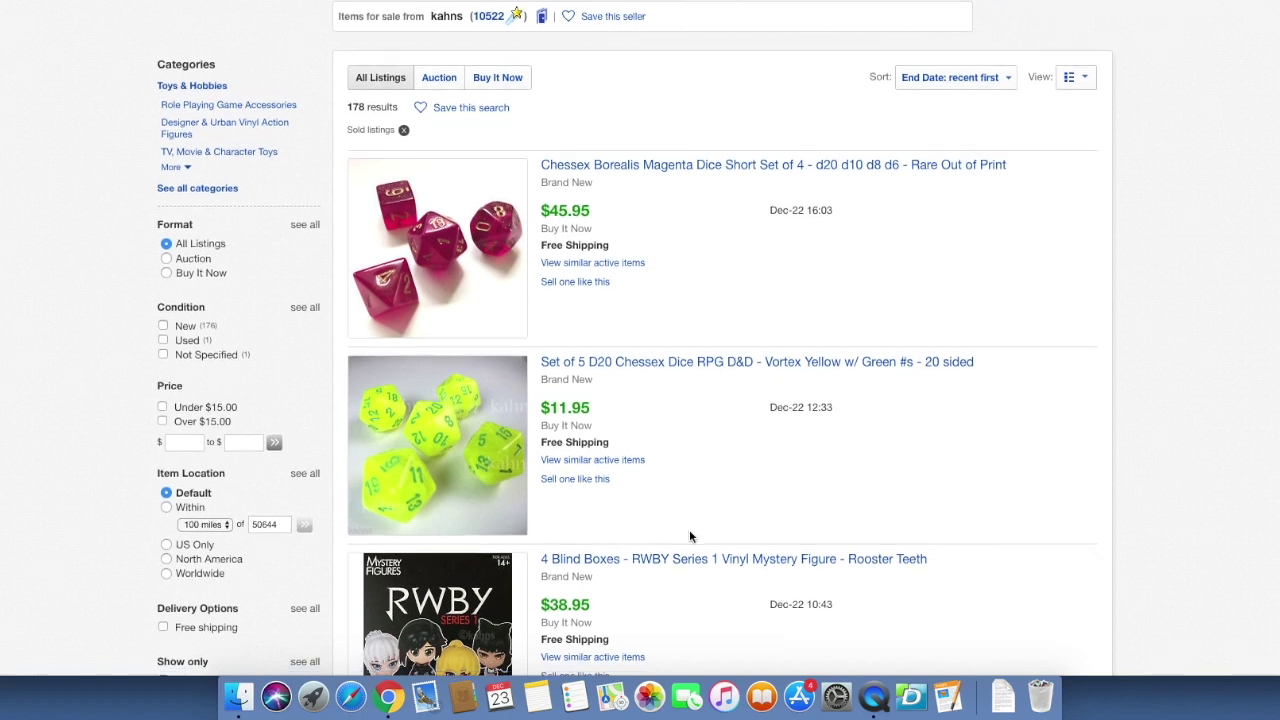
scroll(689, 537, "down", 3)
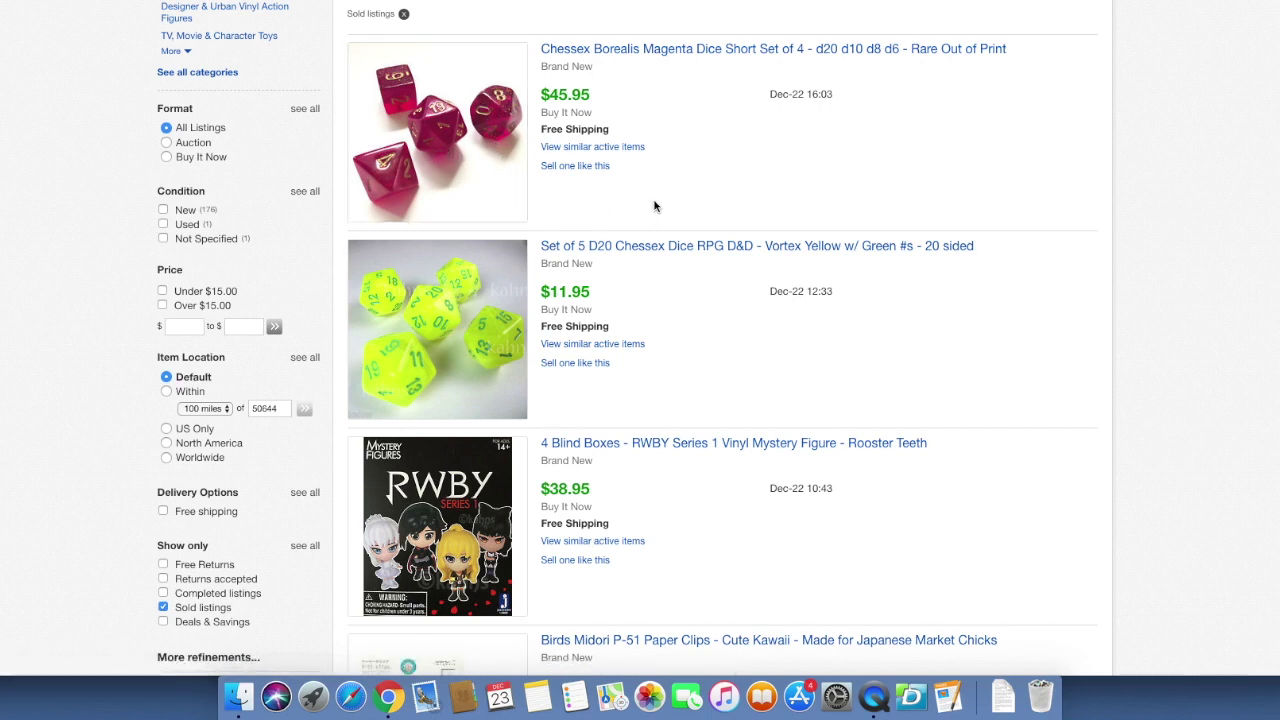
scroll(616, 201, "down", 1)
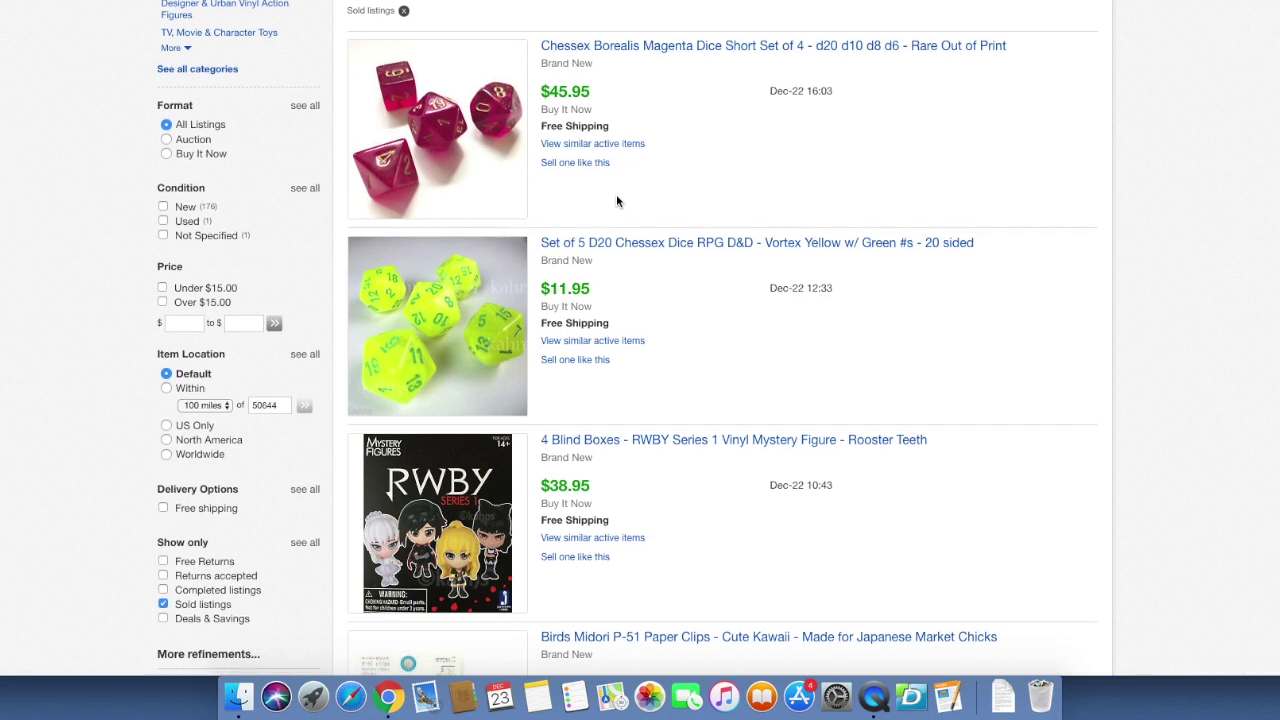
scroll(616, 201, "down", 1)
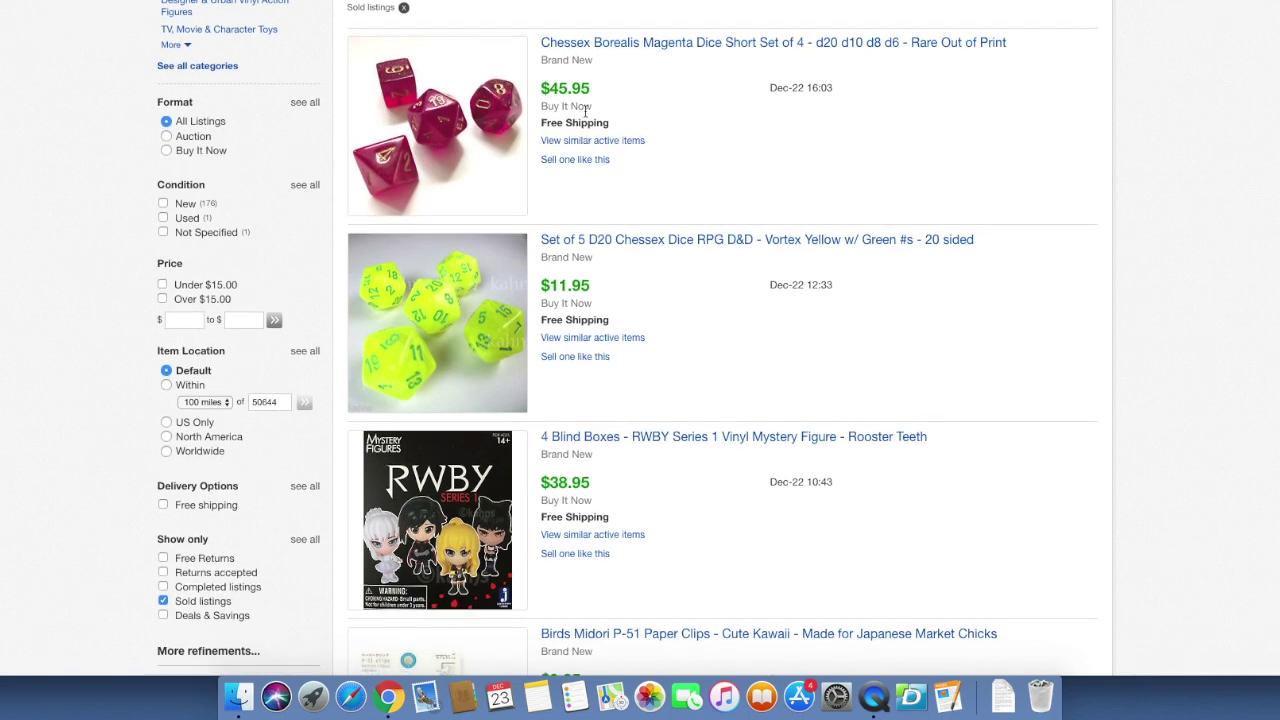
scroll(614, 333, "down", 10)
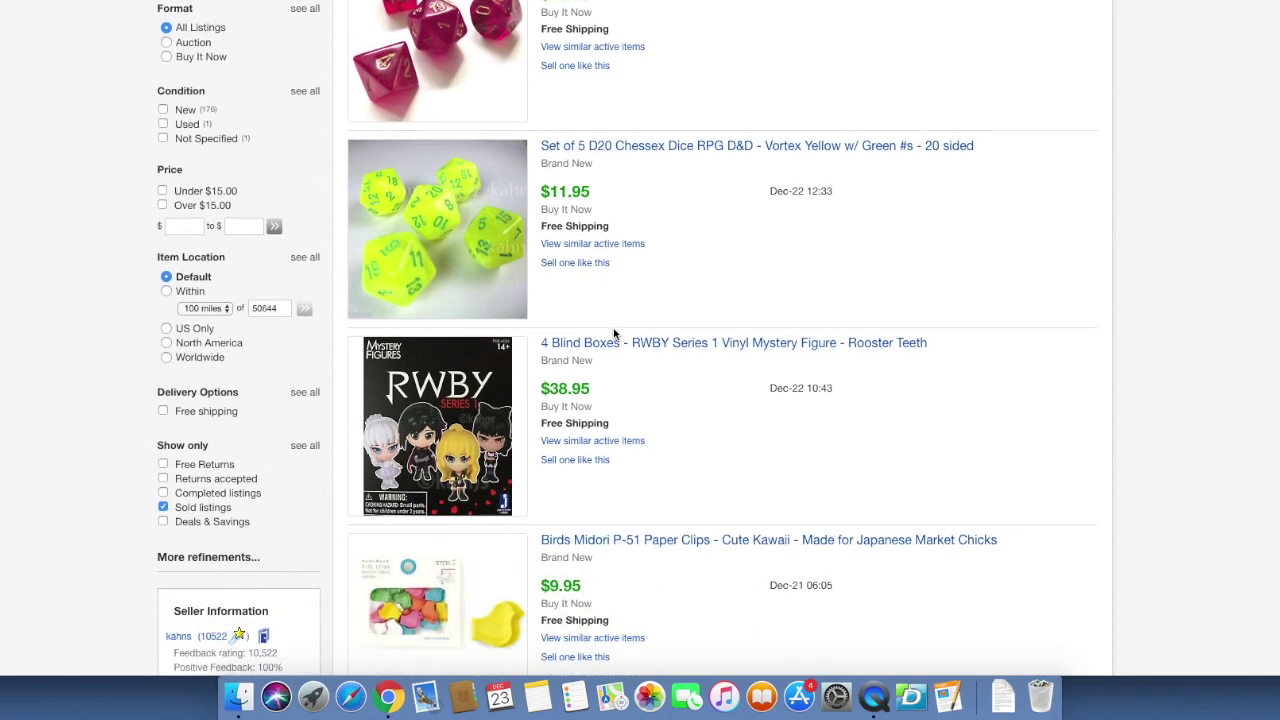
scroll(614, 334, "down", 12)
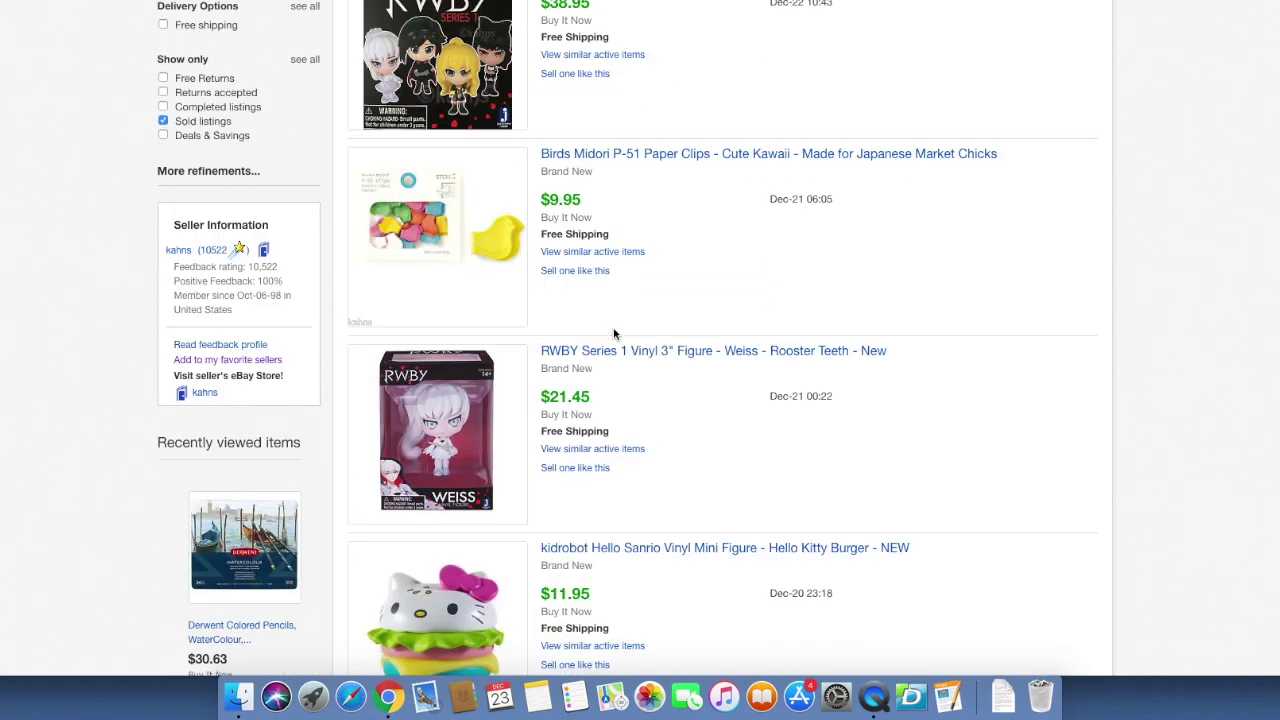
scroll(614, 334, "down", 13)
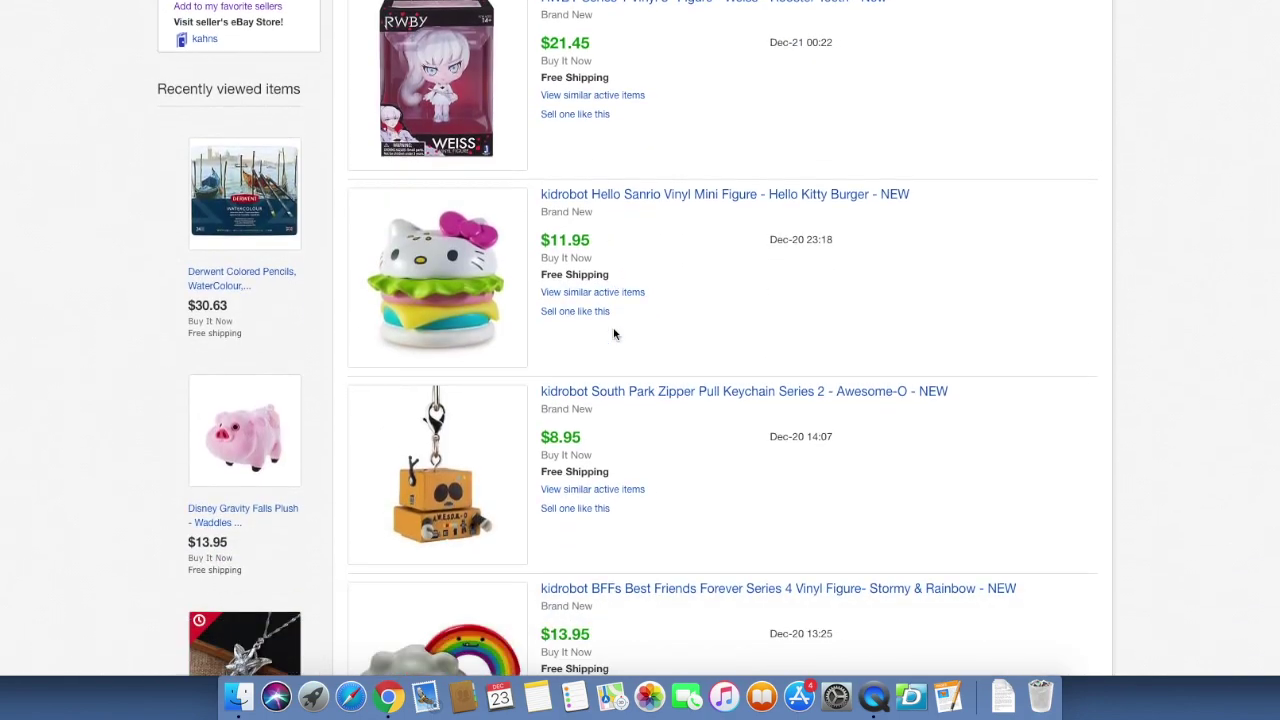
scroll(614, 334, "down", 9)
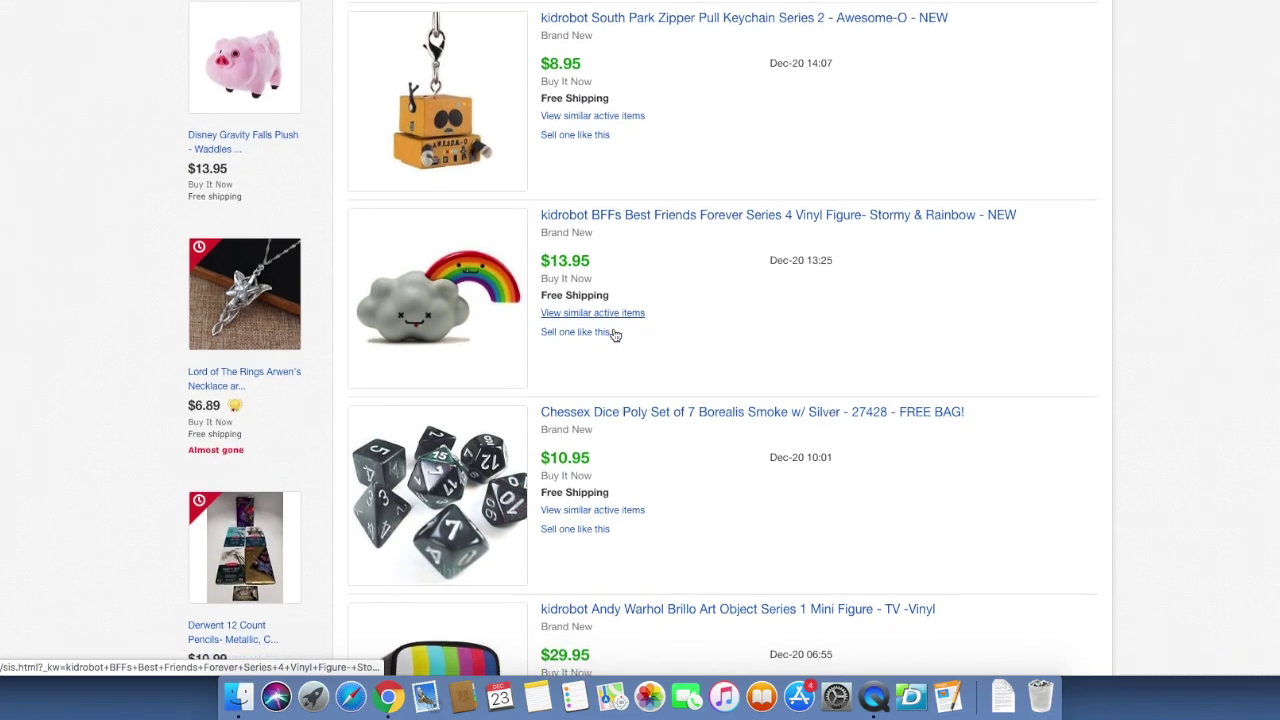
scroll(614, 333, "down", 2)
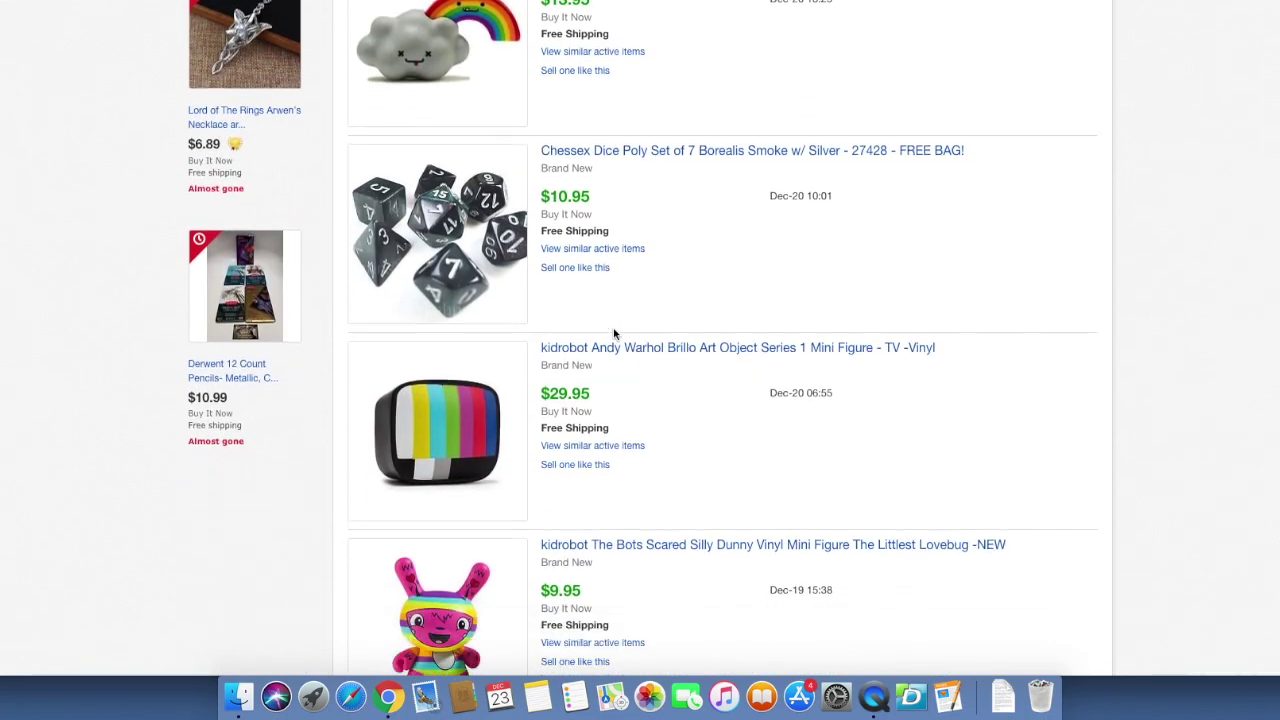
Browse the seller's older sold listings back to the mid-December dice and kidrobot sales, checking which products sell repeatedly and at what price
scroll(588, 263, "down", 15)
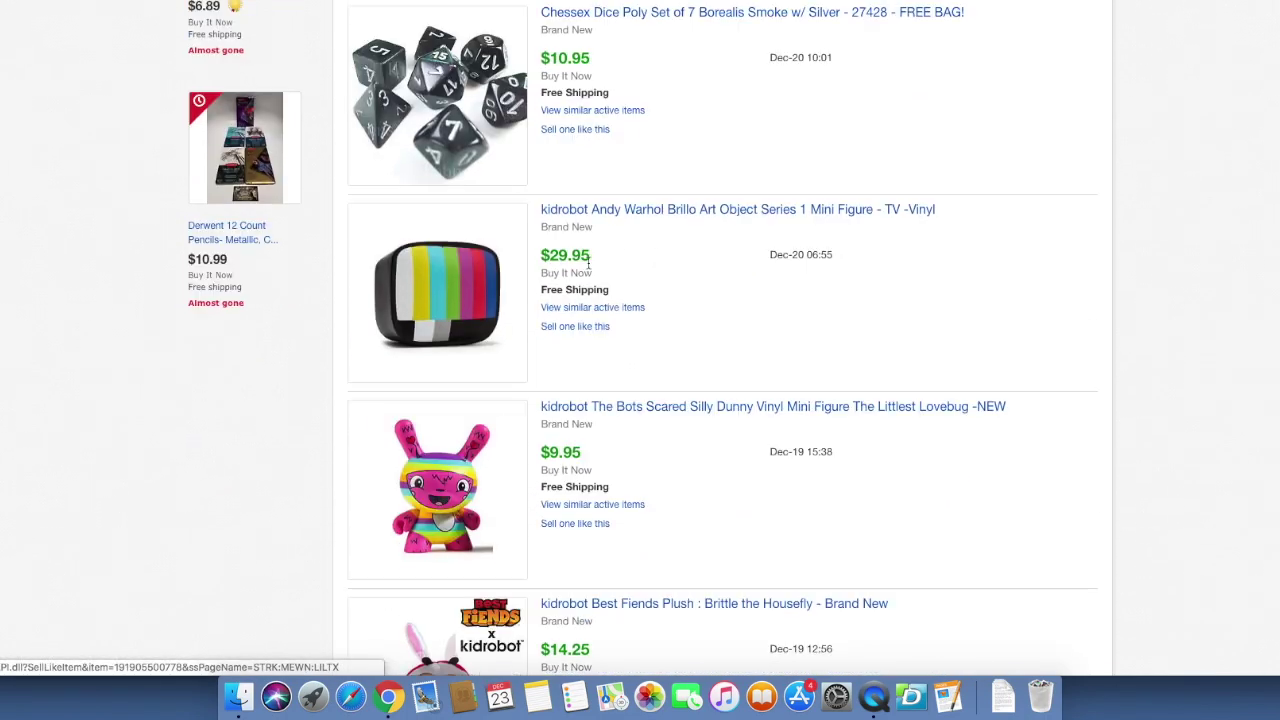
scroll(588, 263, "down", 19)
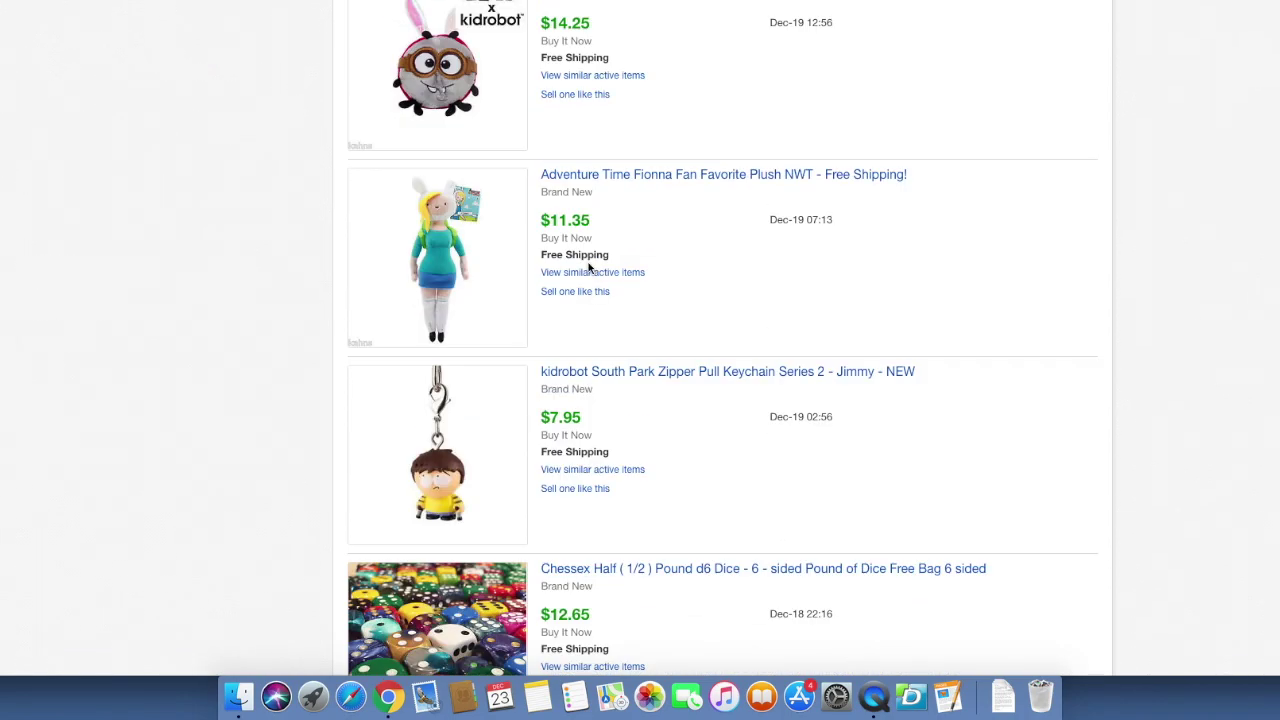
scroll(589, 263, "down", 20)
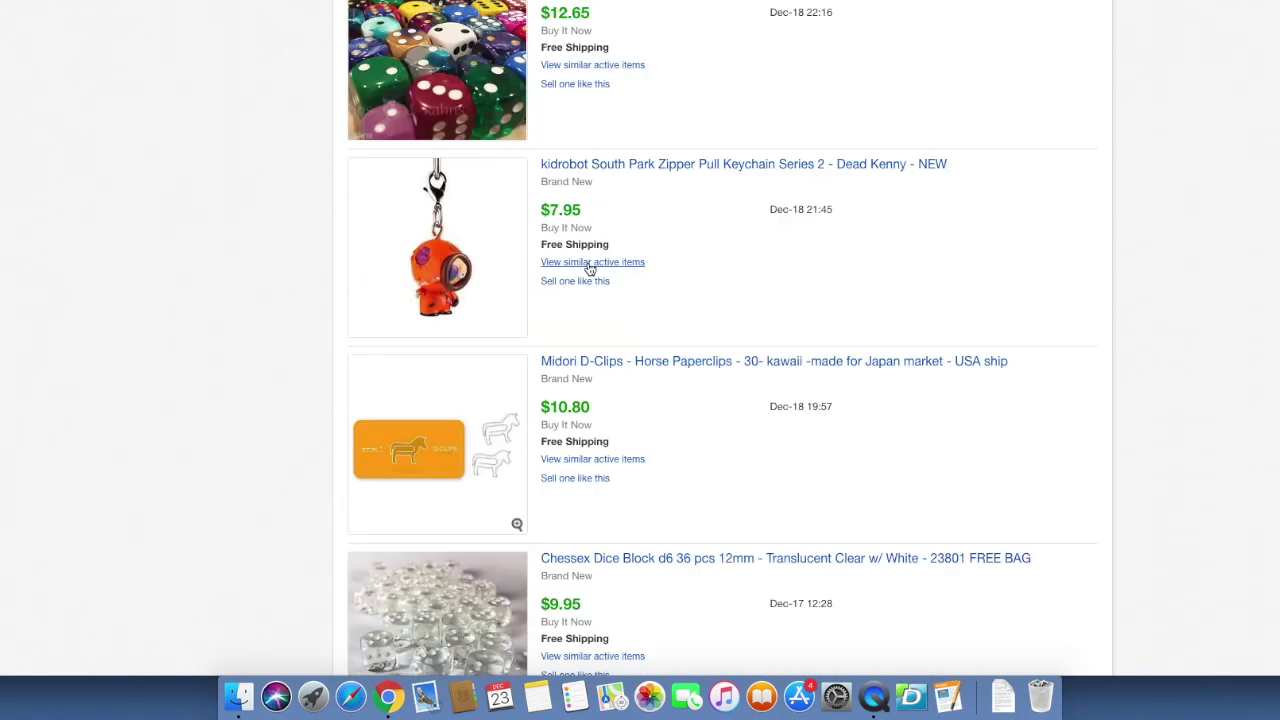
scroll(590, 270, "down", 18)
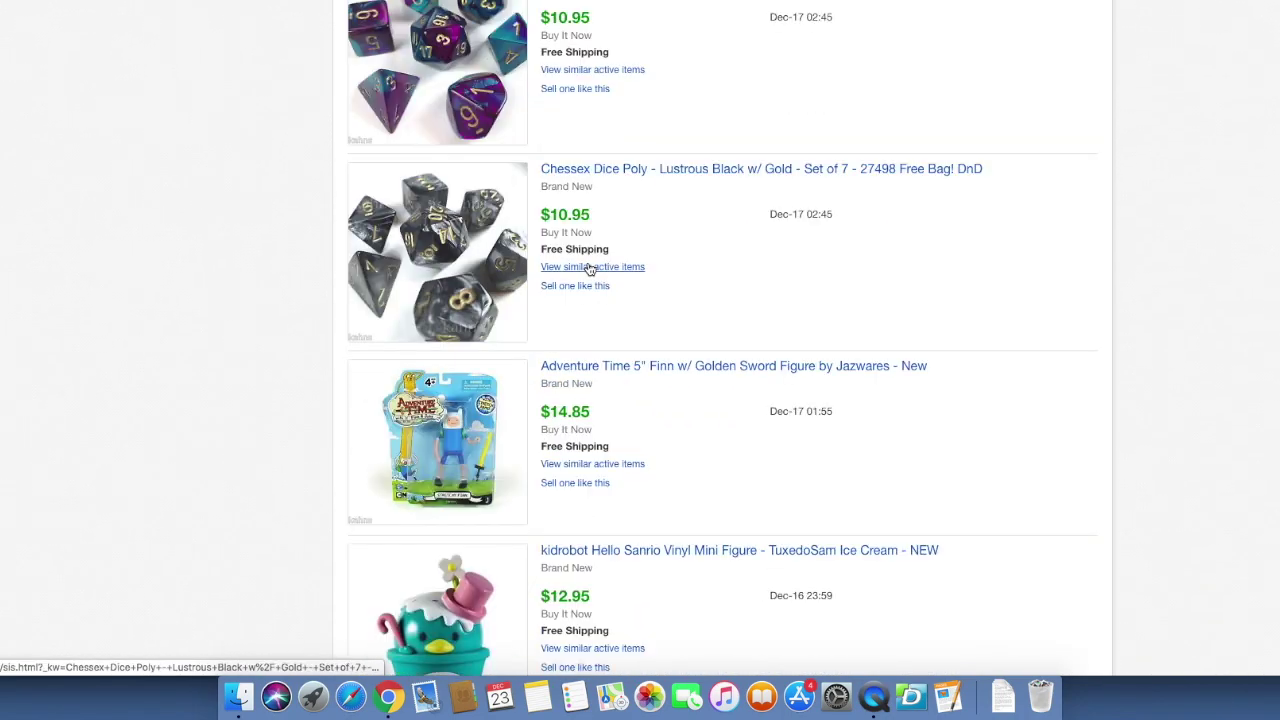
scroll(590, 268, "down", 20)
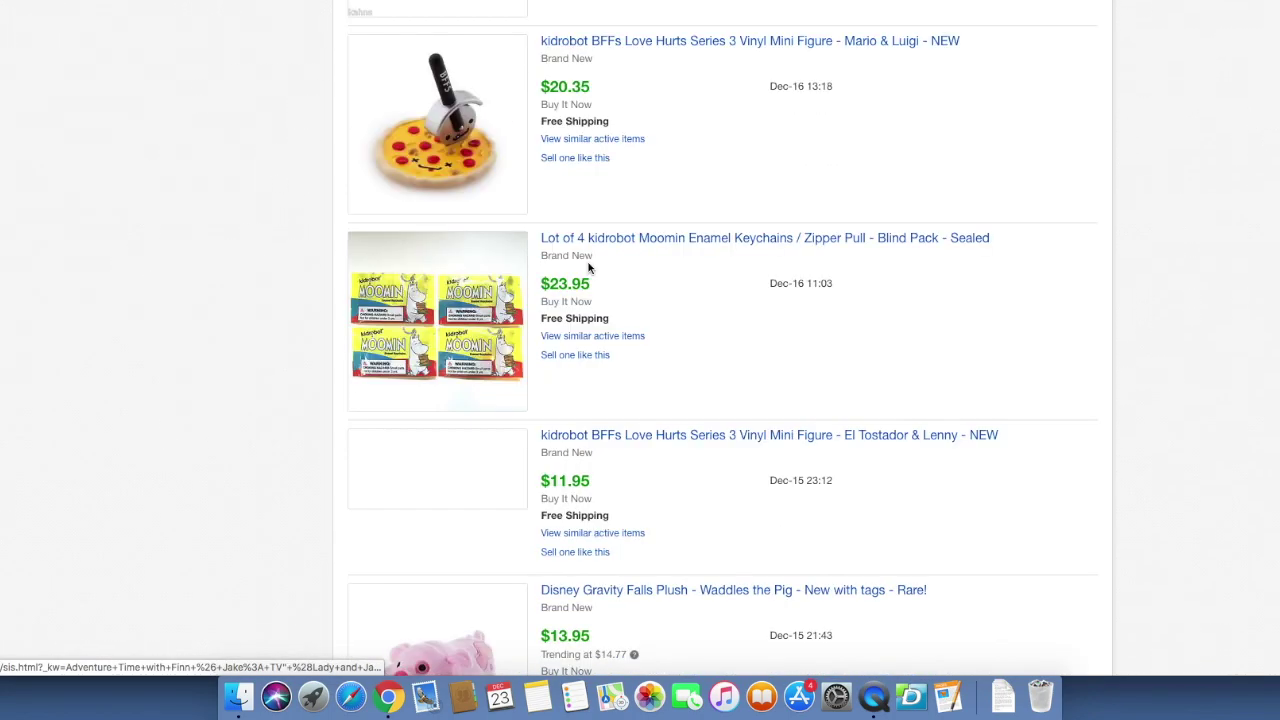
scroll(590, 265, "up", 4)
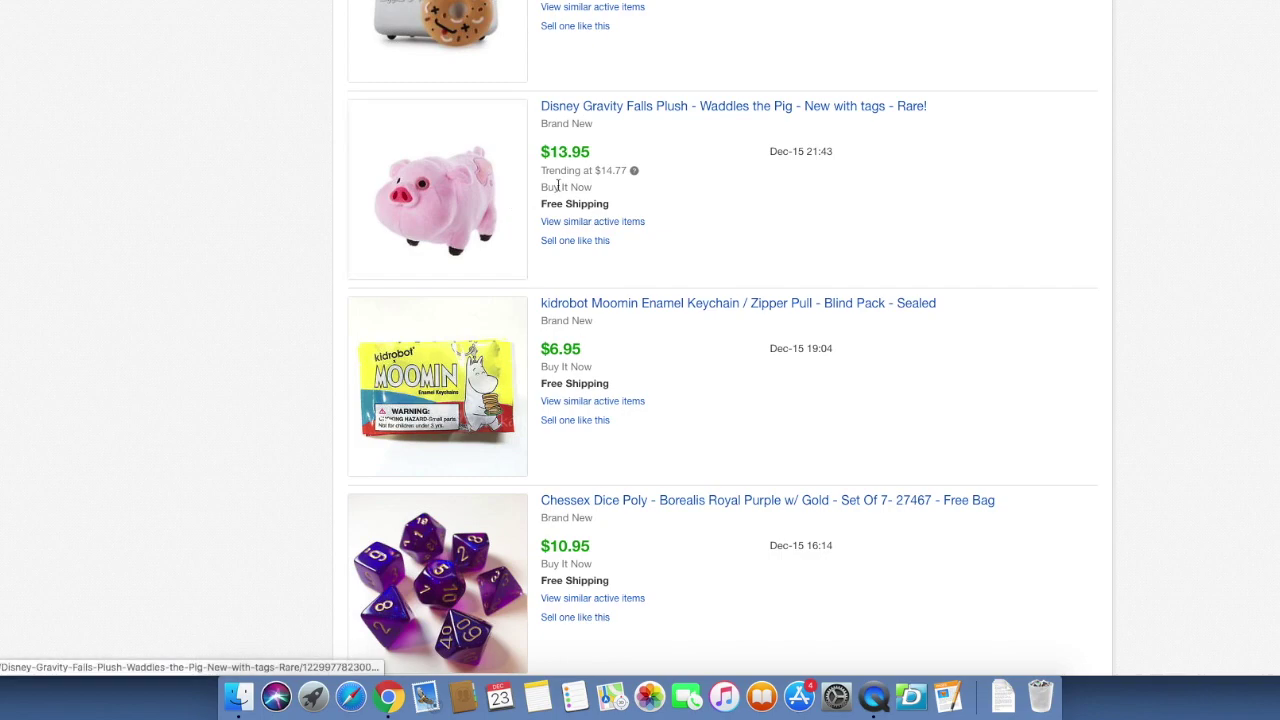
scroll(602, 226, "down", 5)
scroll(604, 229, "down", 12)
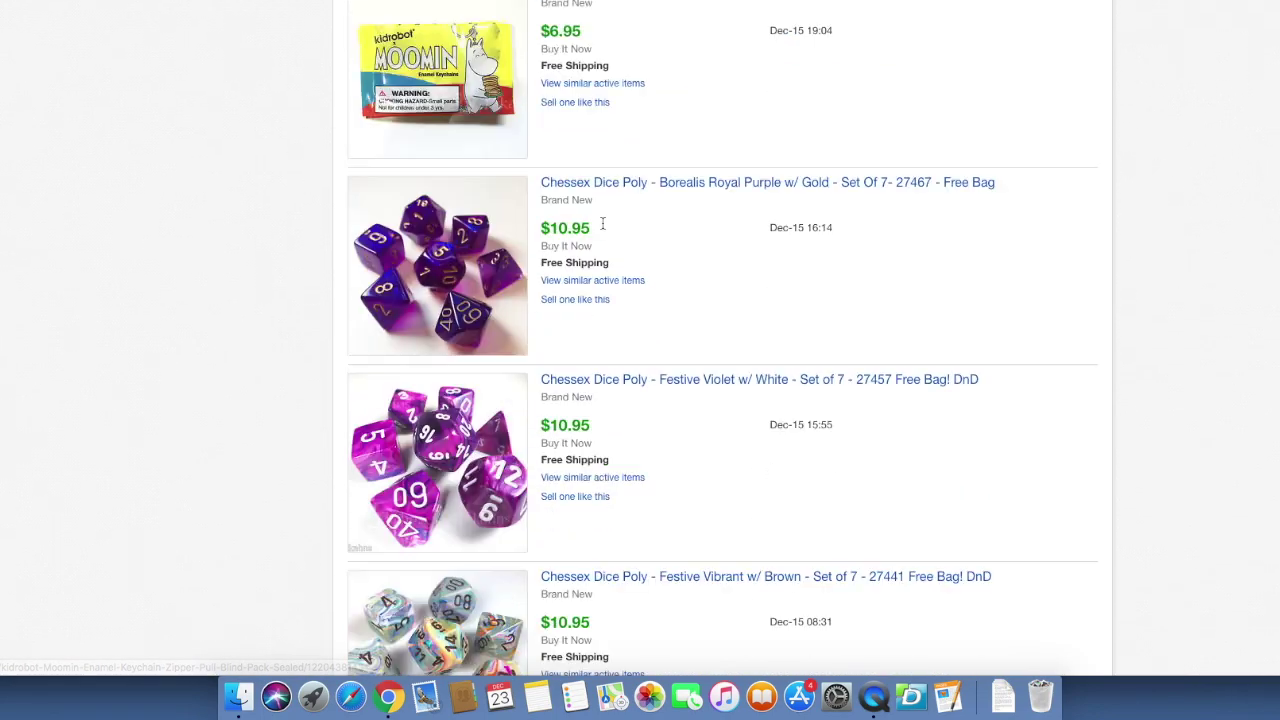
scroll(589, 260, "down", 20)
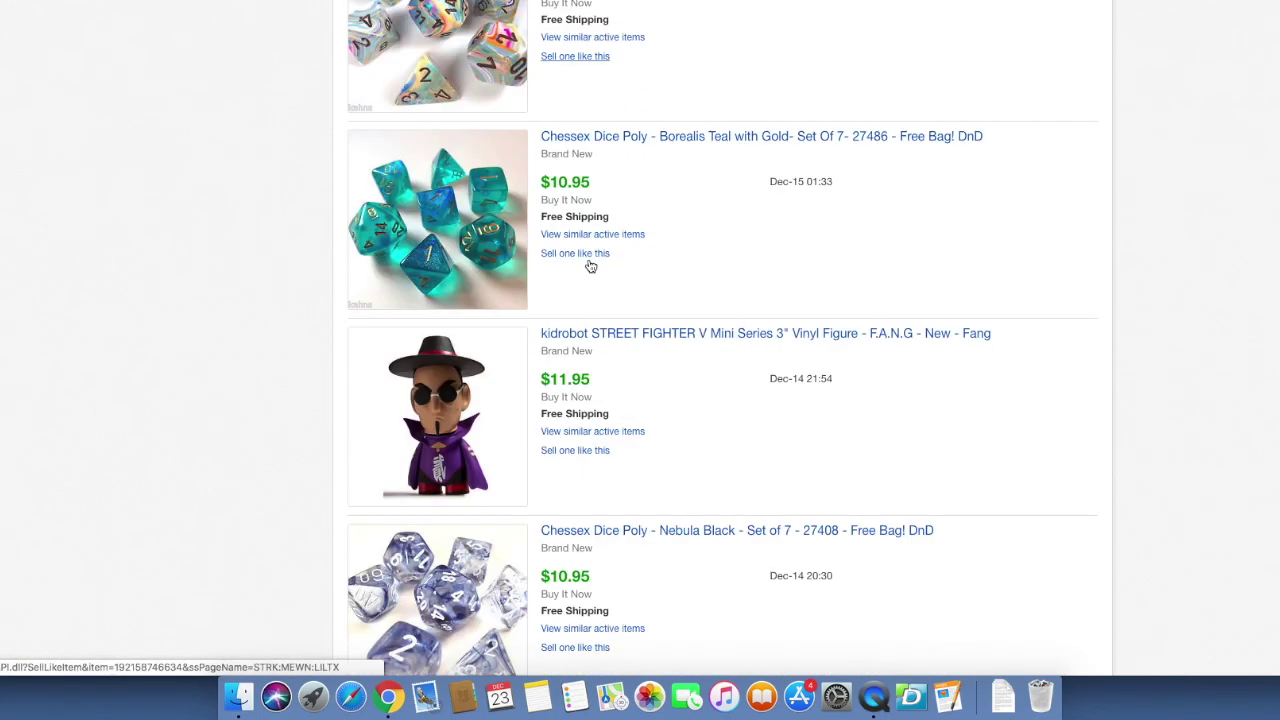
scroll(589, 260, "down", 20)
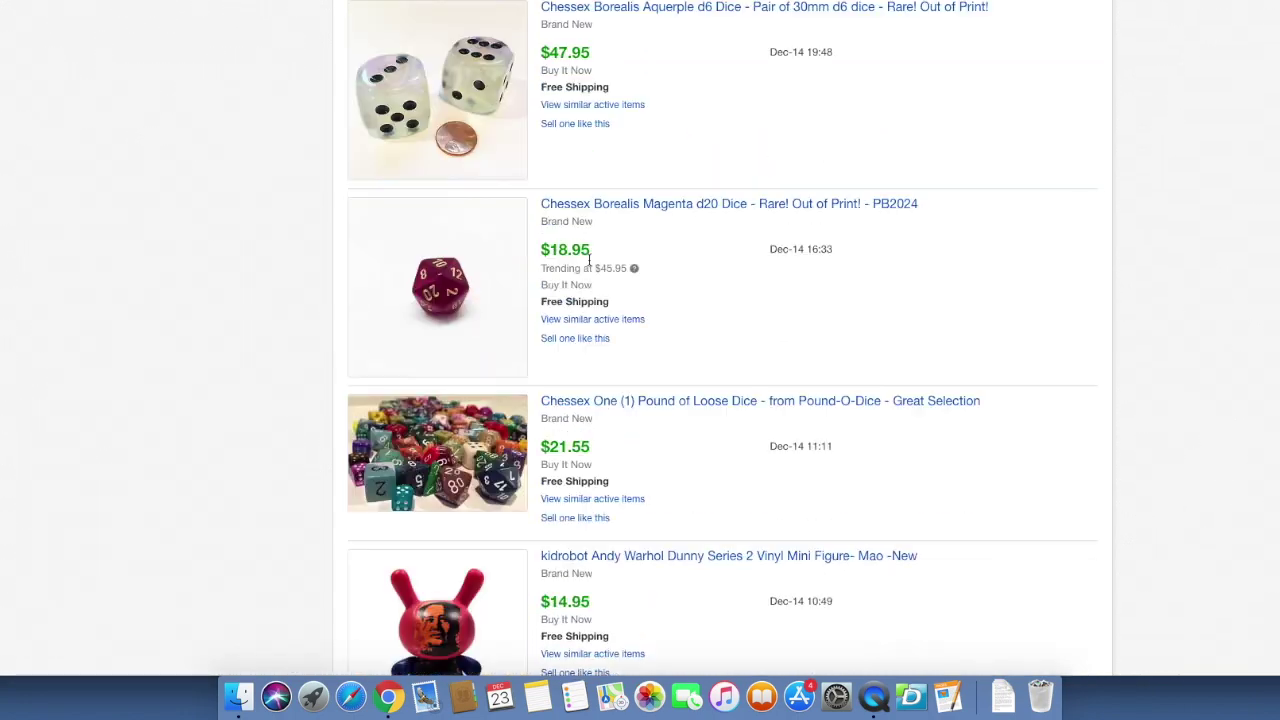
Look through the remaining December 14 to December 11 sold listings down to the Nebula Blue dice set that ends the page
scroll(590, 262, "down", 20)
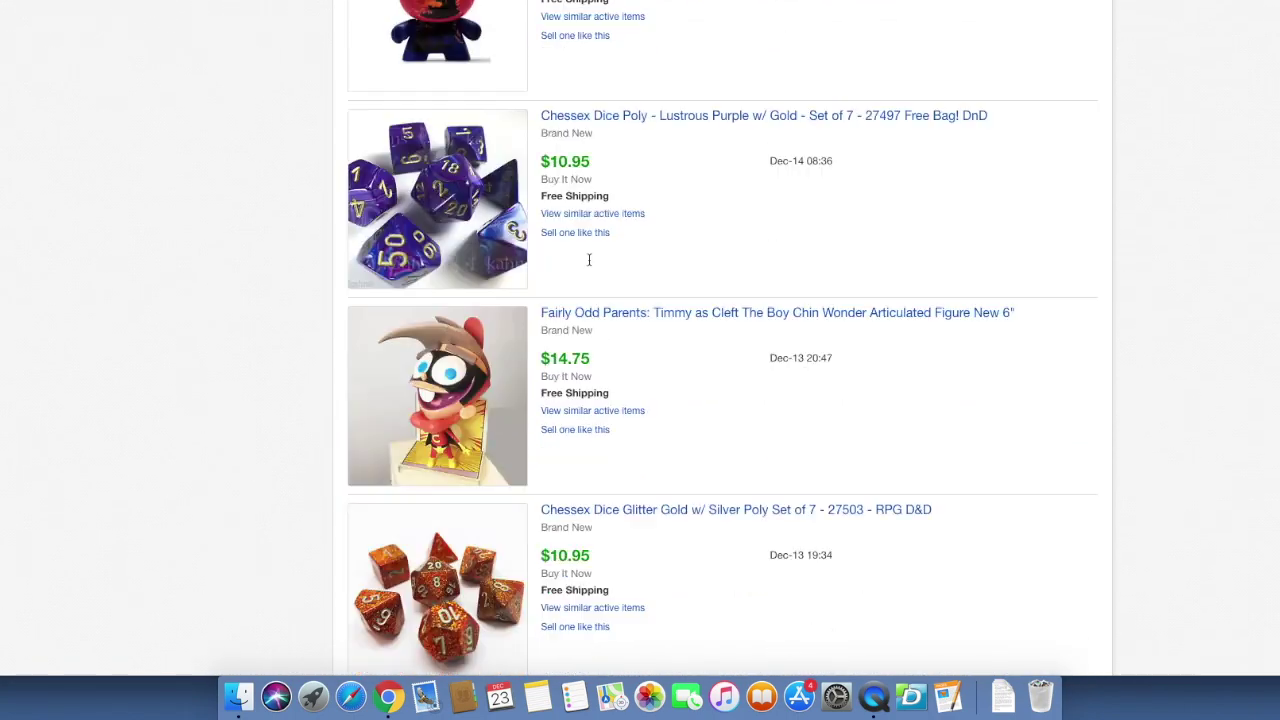
scroll(590, 265, "down", 20)
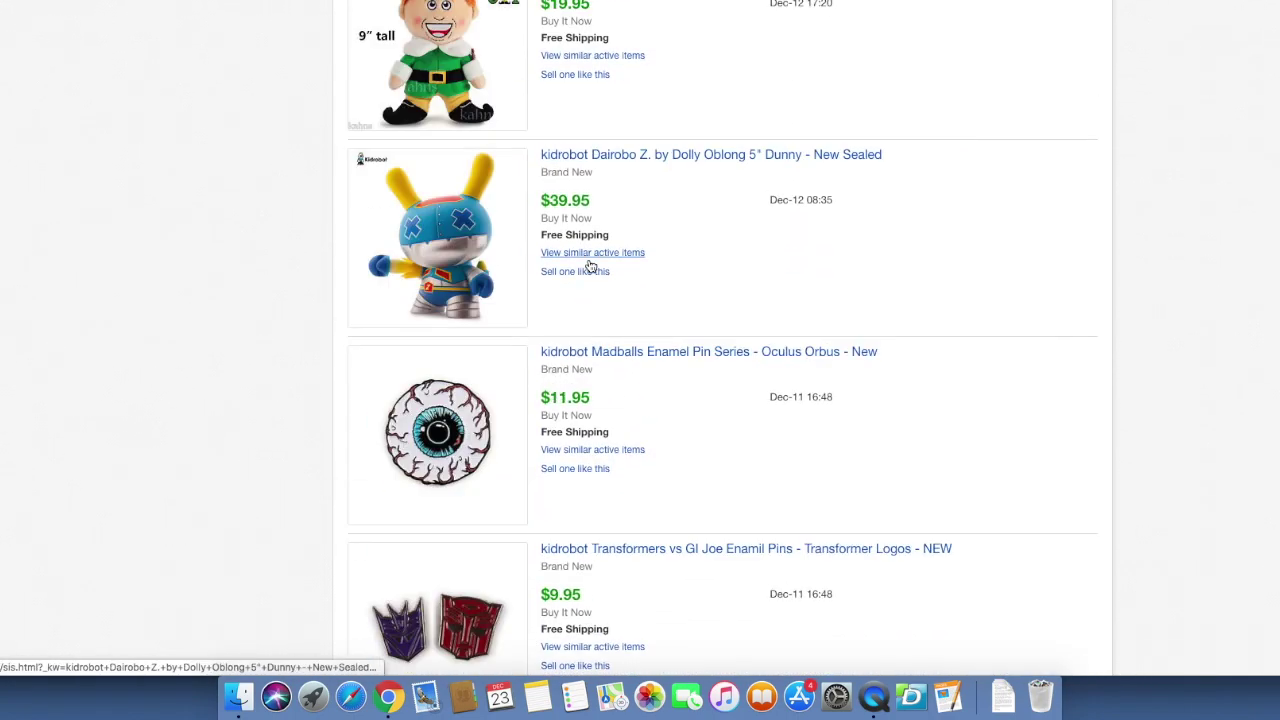
scroll(589, 265, "down", 7)
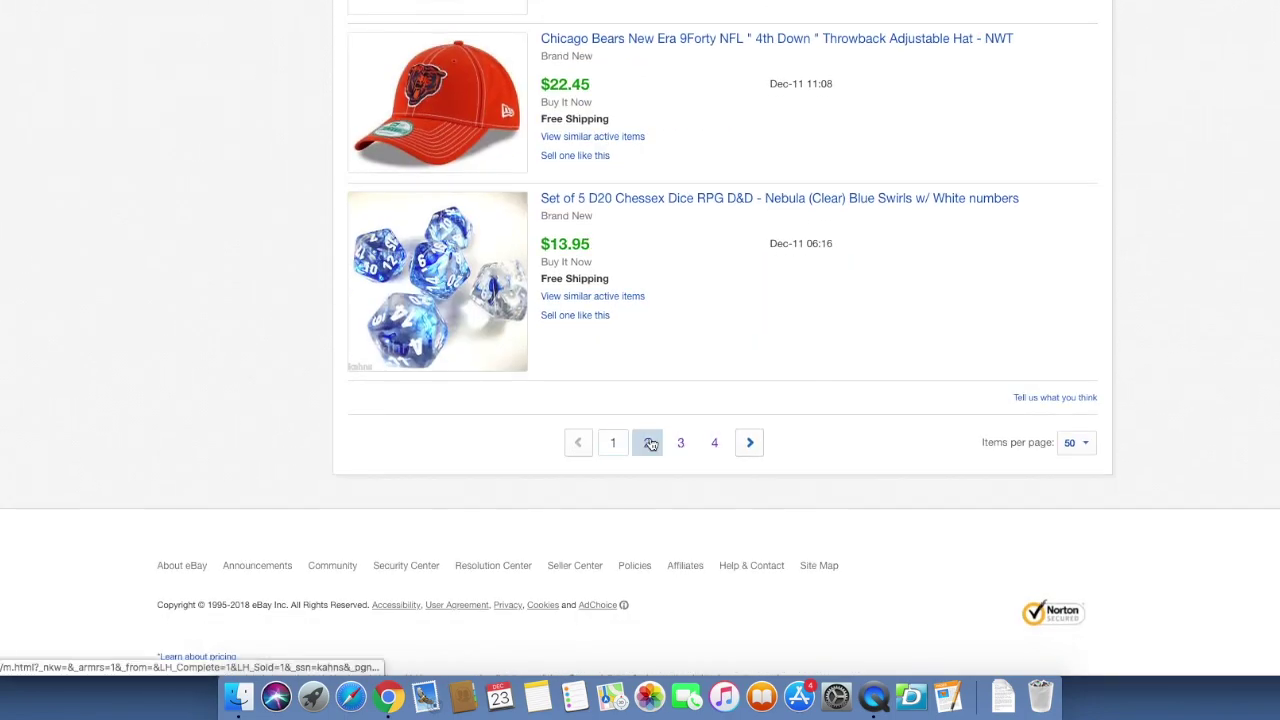
scroll(666, 360, "up", 5)
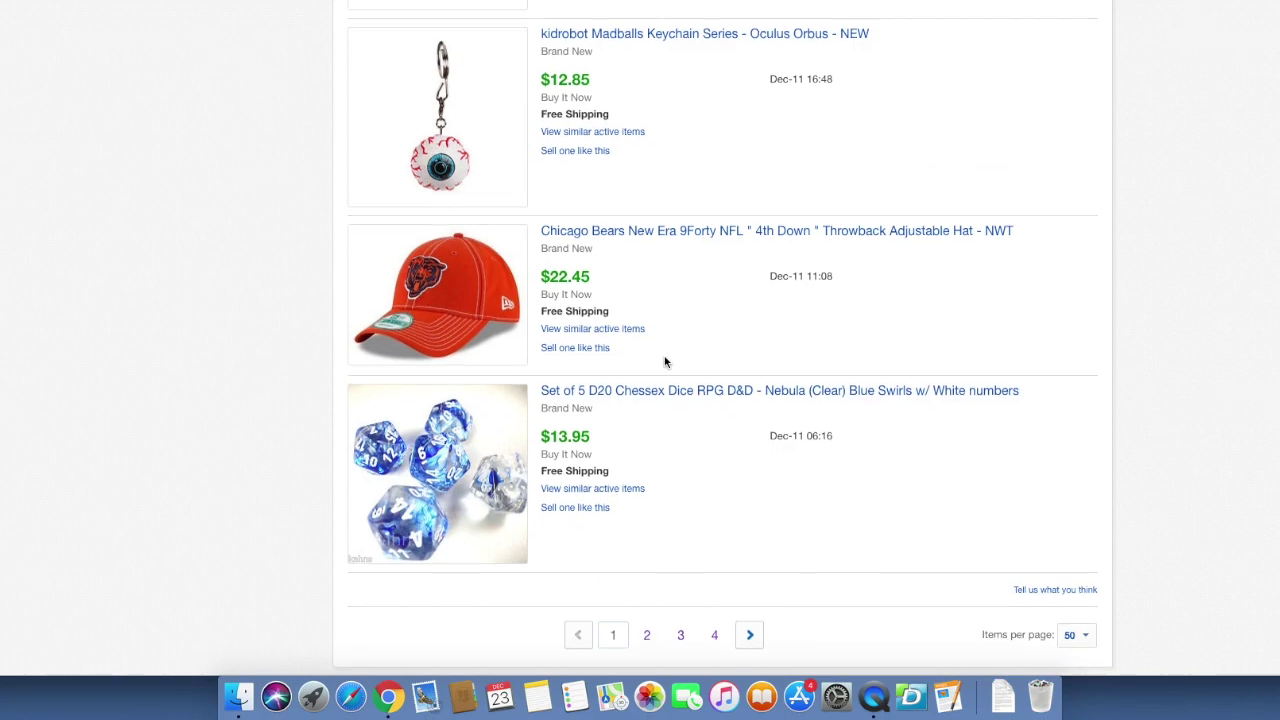
Go back through the sold listings from the Chicago Bears hat to the newest dice sales, comparing product types, prices and sale dates
scroll(666, 361, "up", 4)
scroll(666, 361, "up", 20)
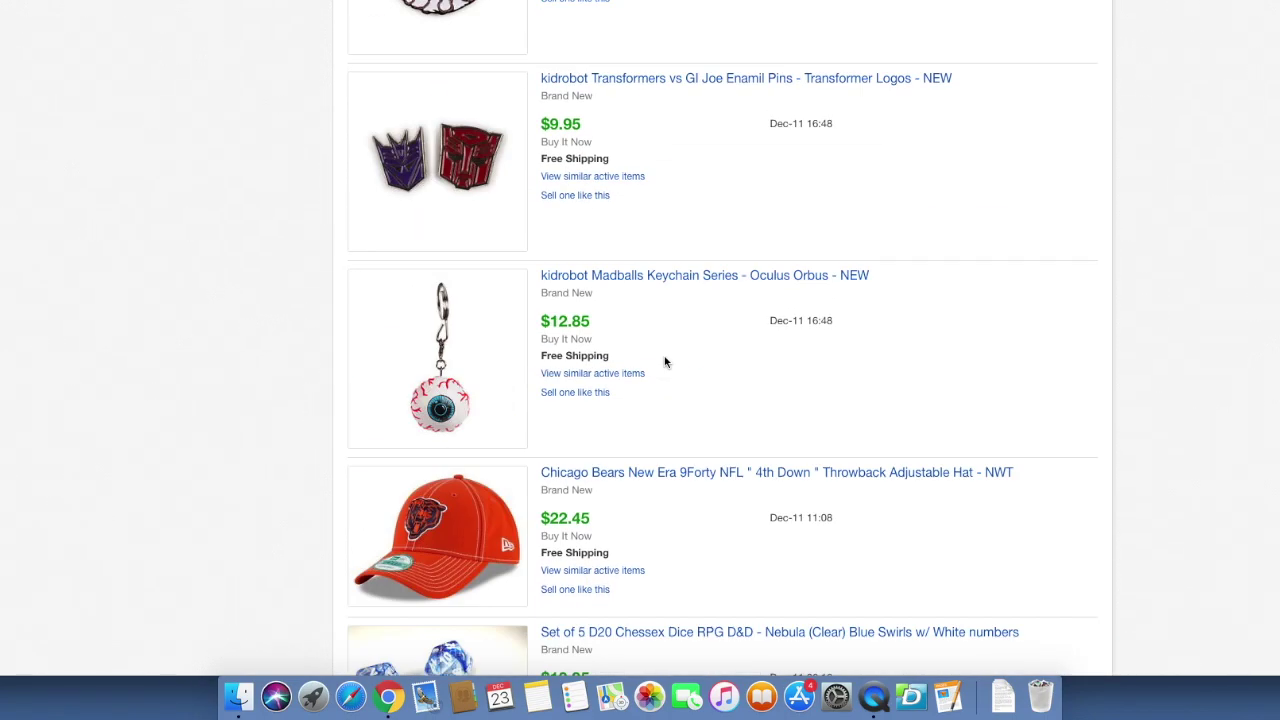
scroll(666, 361, "up", 20)
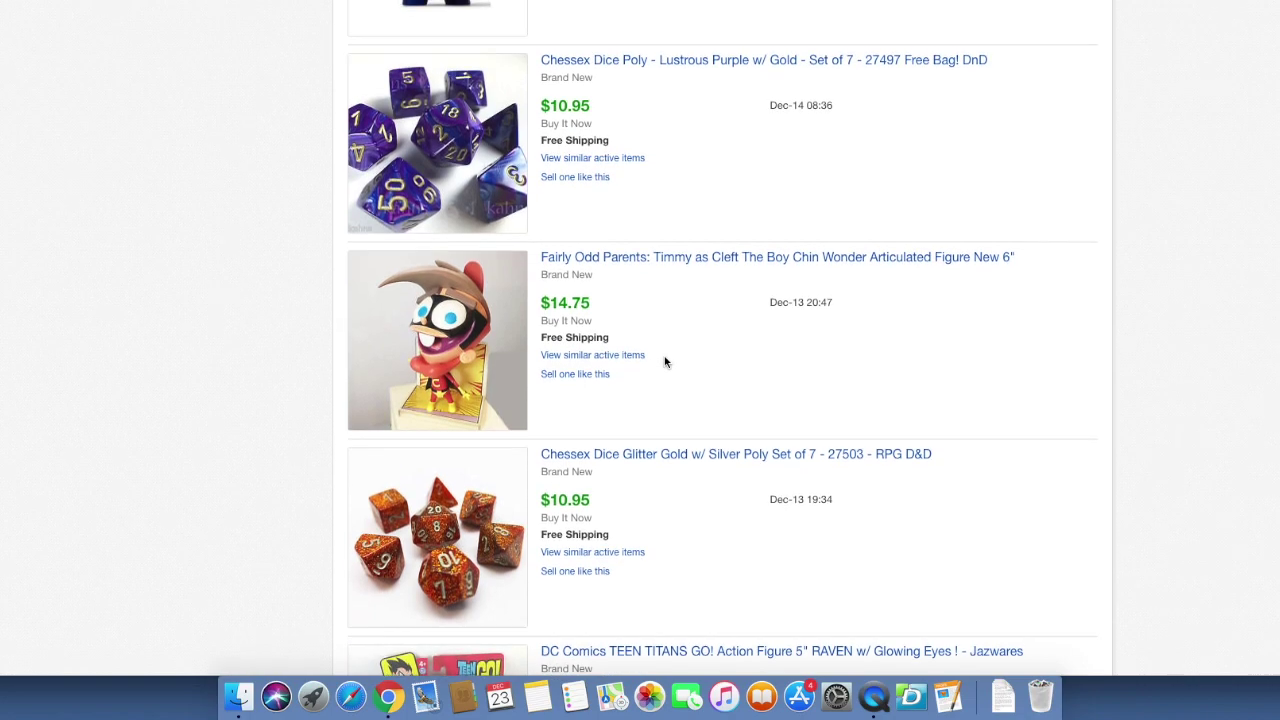
scroll(666, 361, "up", 8)
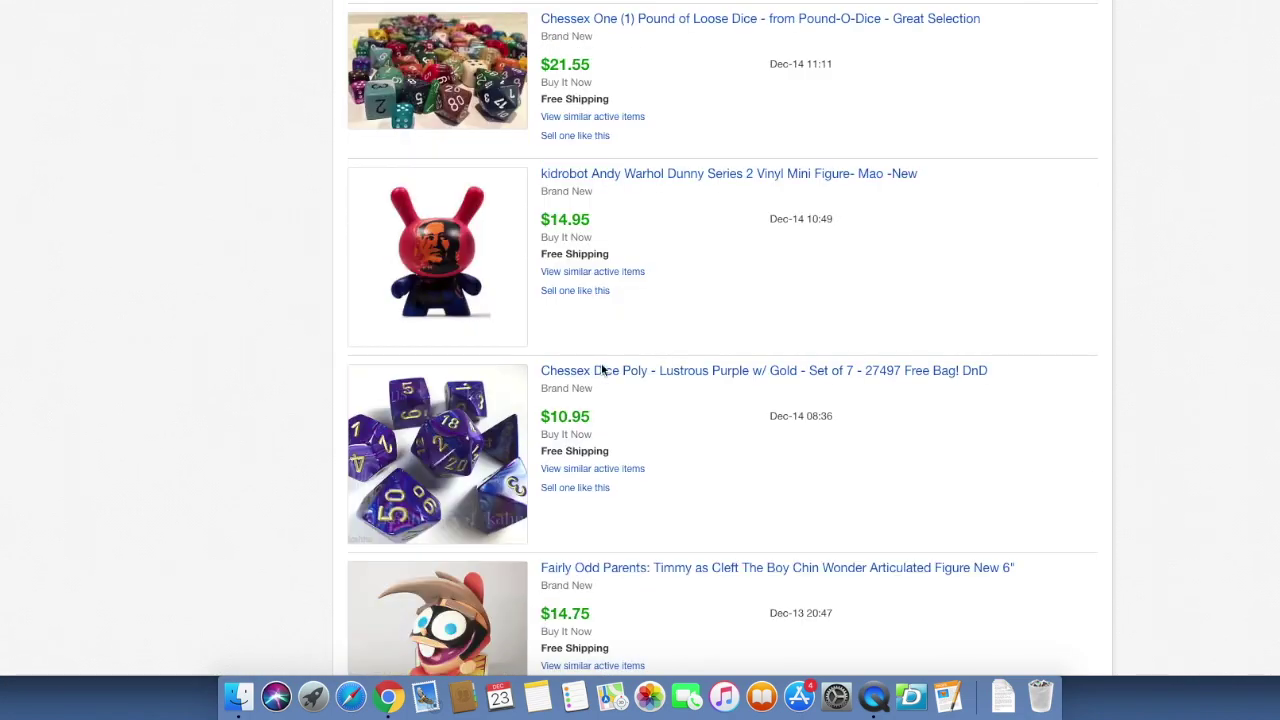
scroll(597, 400, "up", 11)
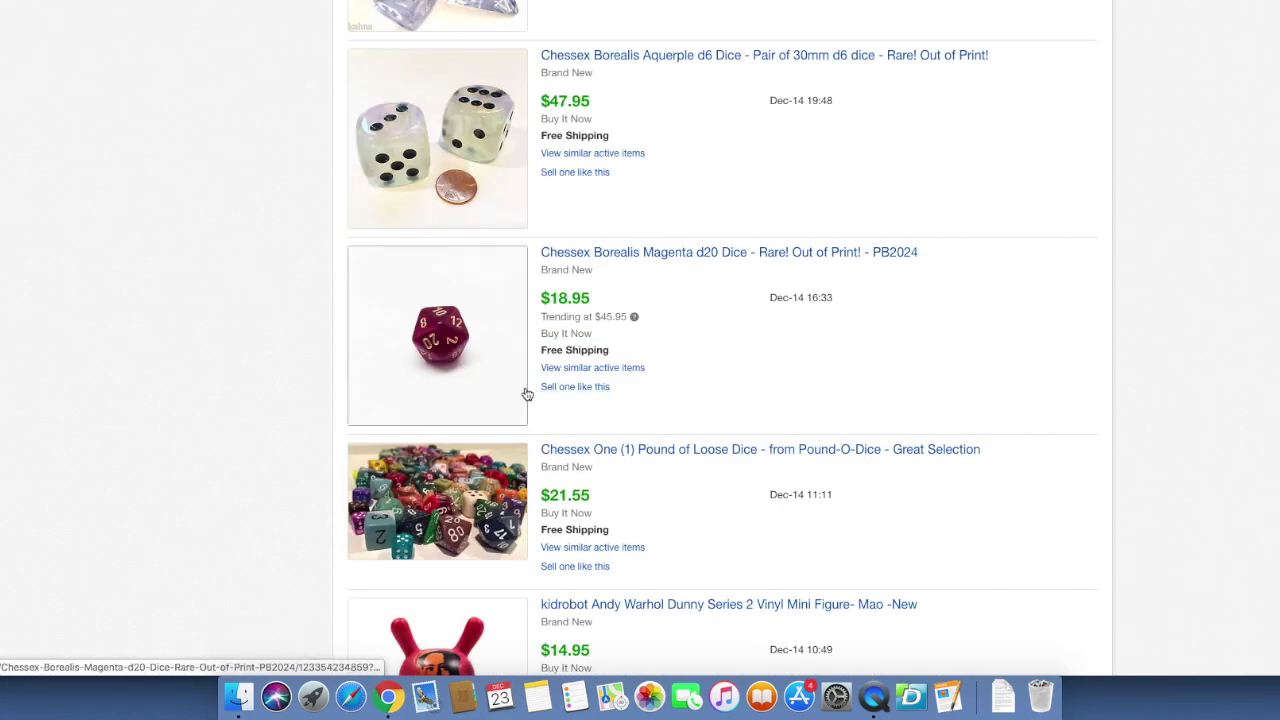
scroll(517, 302, "up", 16)
scroll(557, 307, "up", 20)
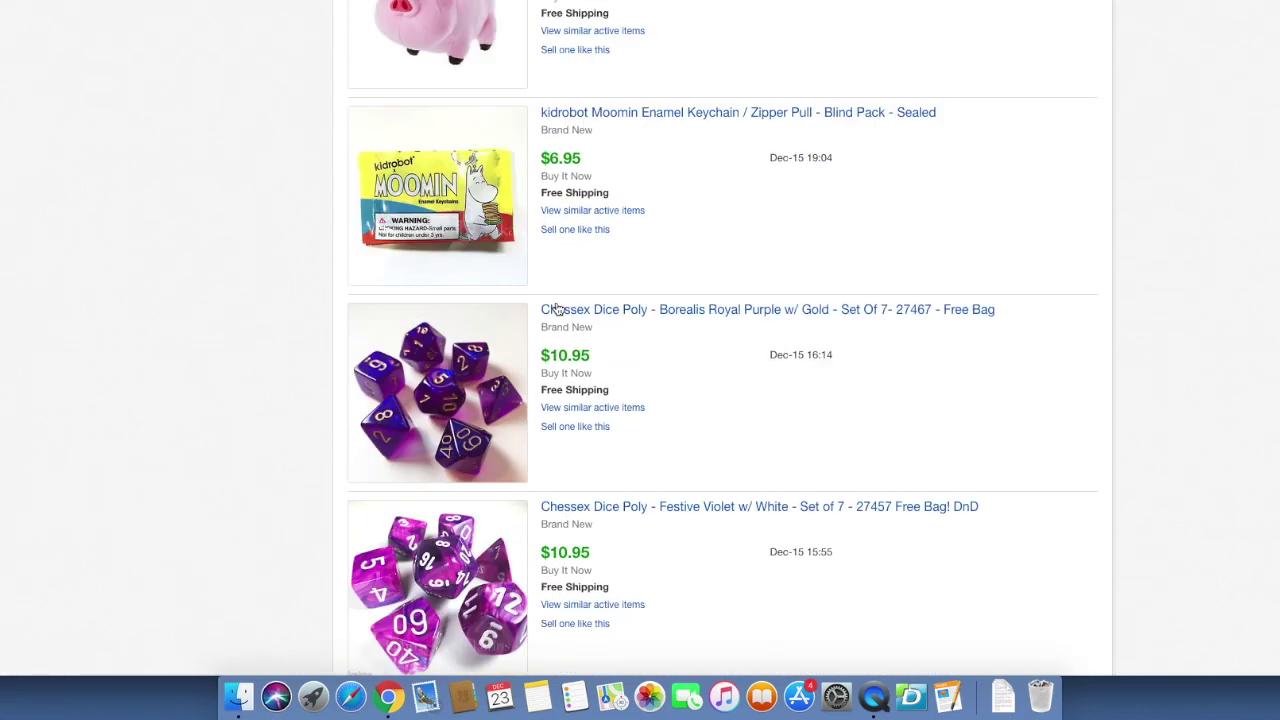
scroll(557, 307, "up", 10)
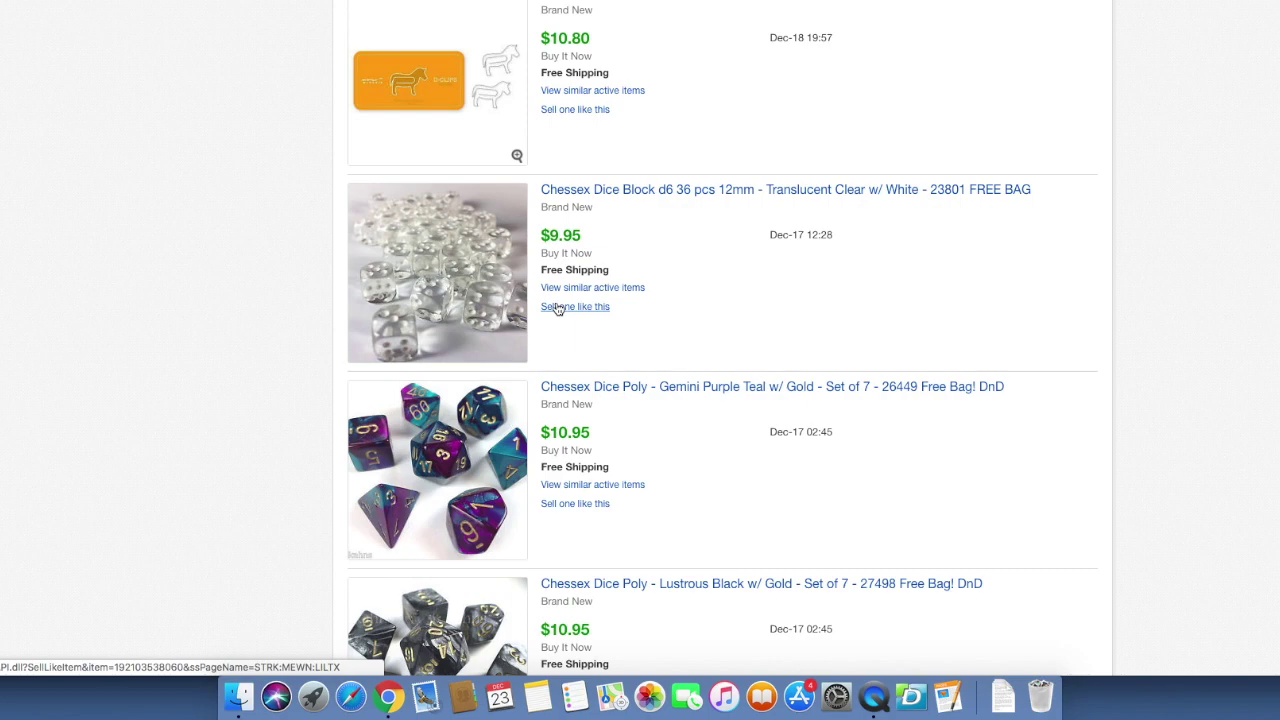
scroll(557, 307, "up", 9)
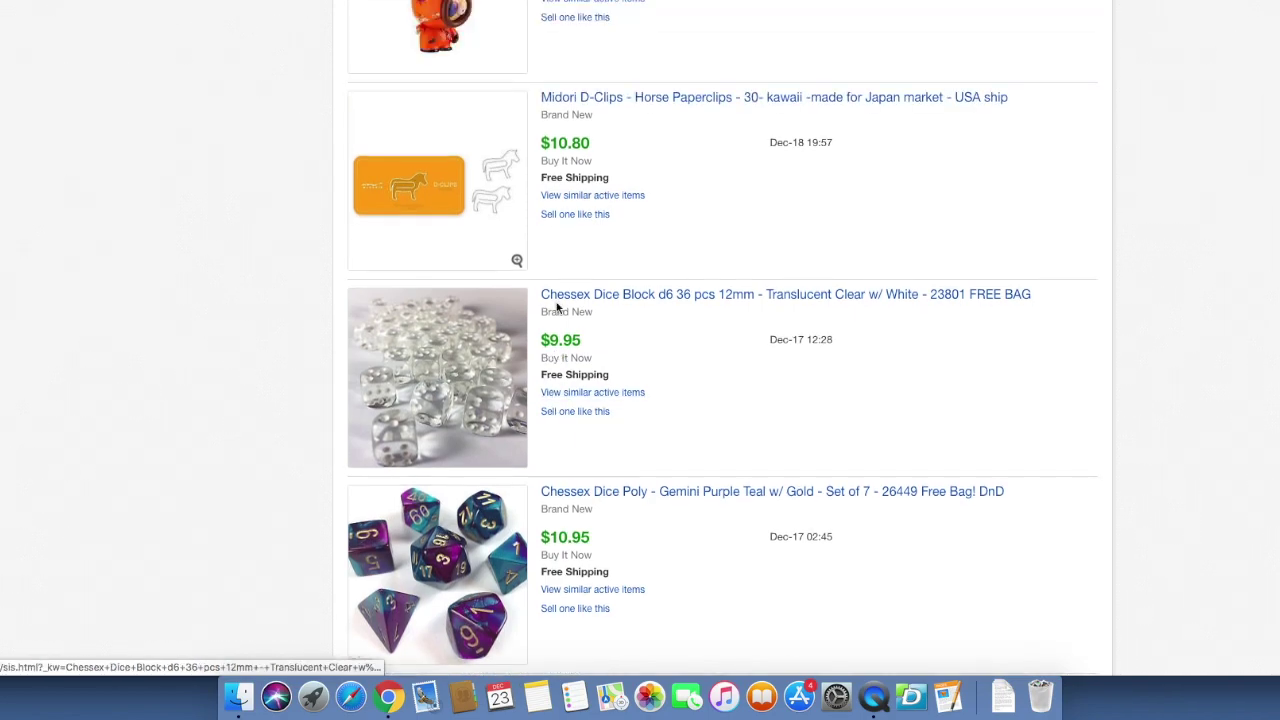
scroll(557, 307, "up", 20)
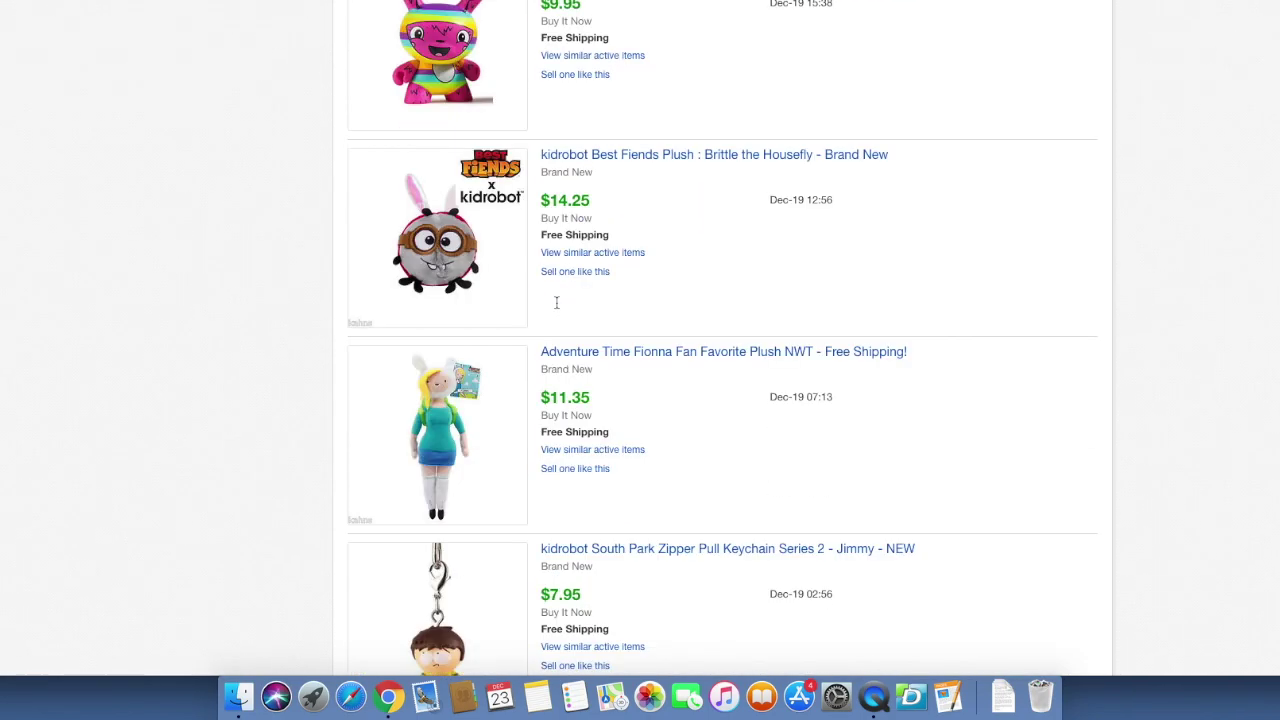
scroll(557, 307, "up", 20)
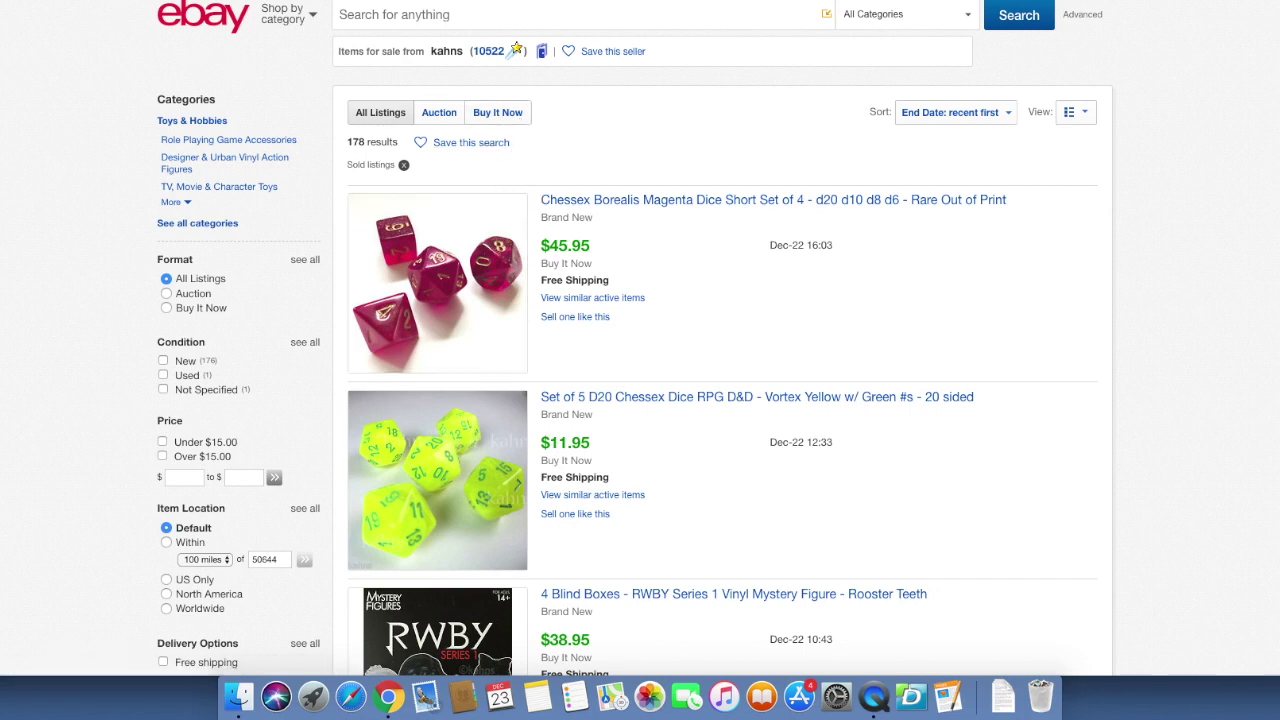
Copy the Smart Share promotable link for the seller's Disney Gravity Falls Waddles the Pig plush listing and close the sharing dialog
scroll(640, 400, "down", 5)
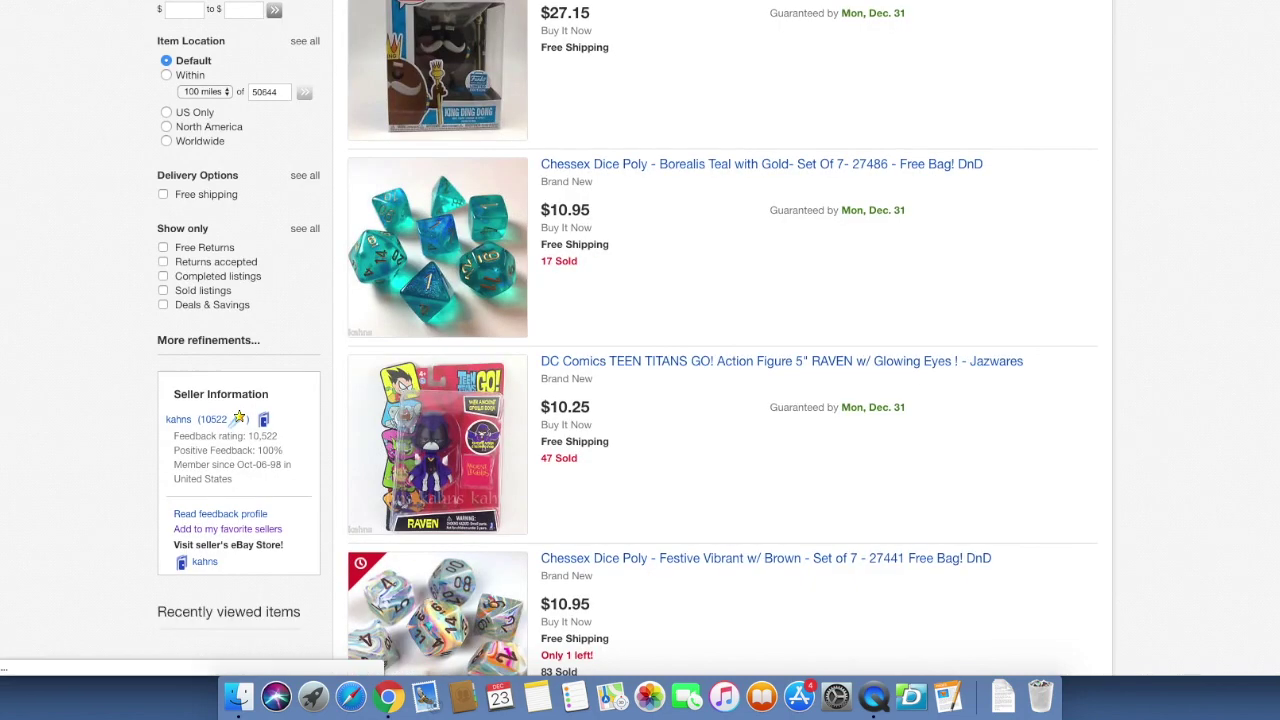
left_click(239, 418)
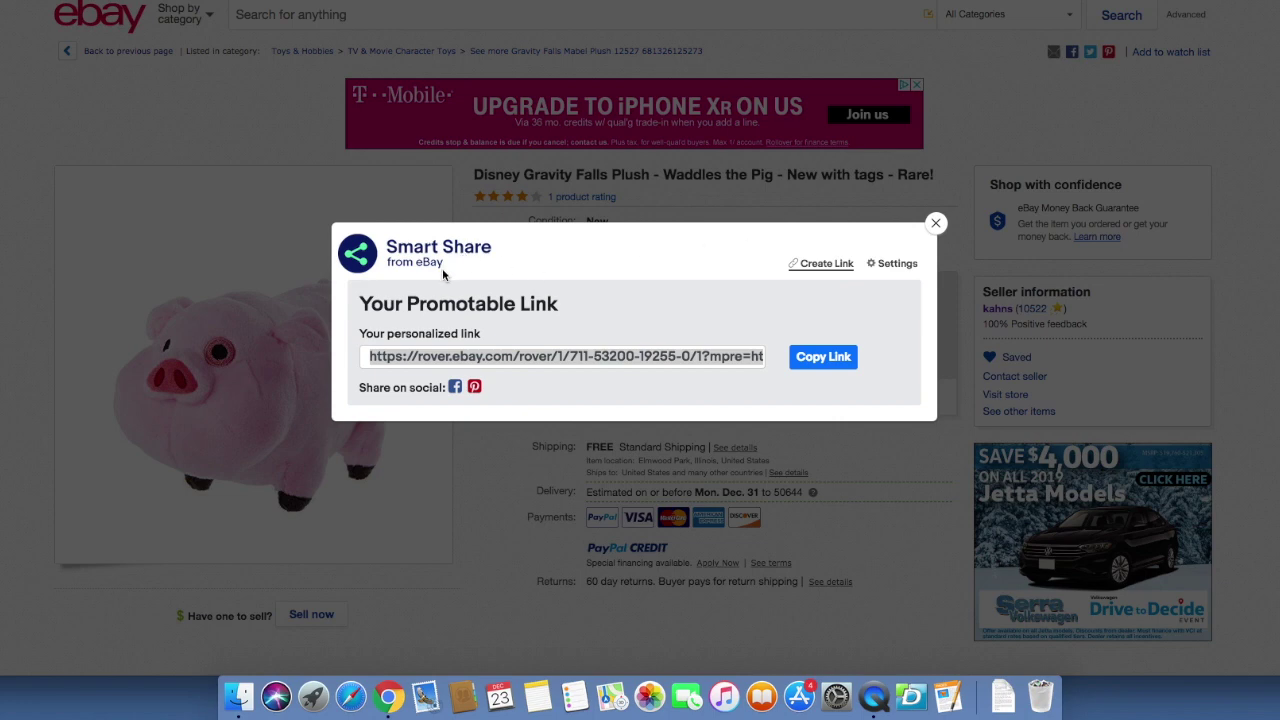
left_click(826, 362)
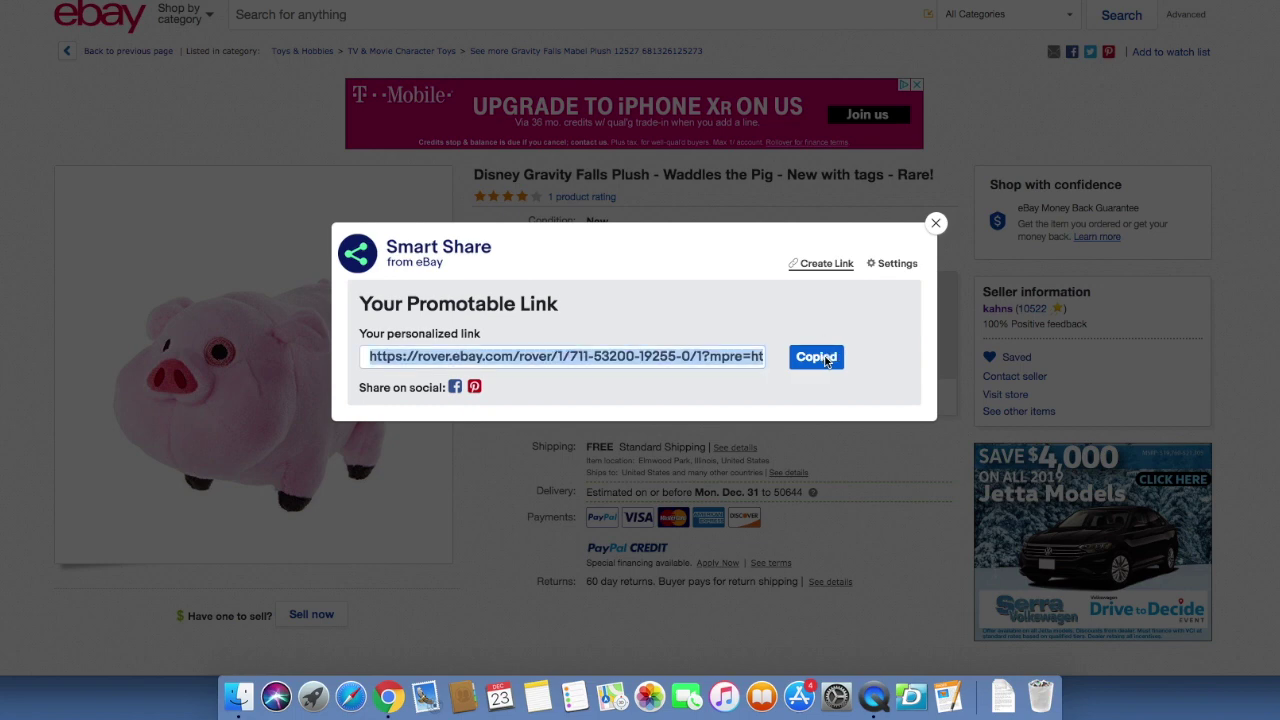
left_click(935, 223)
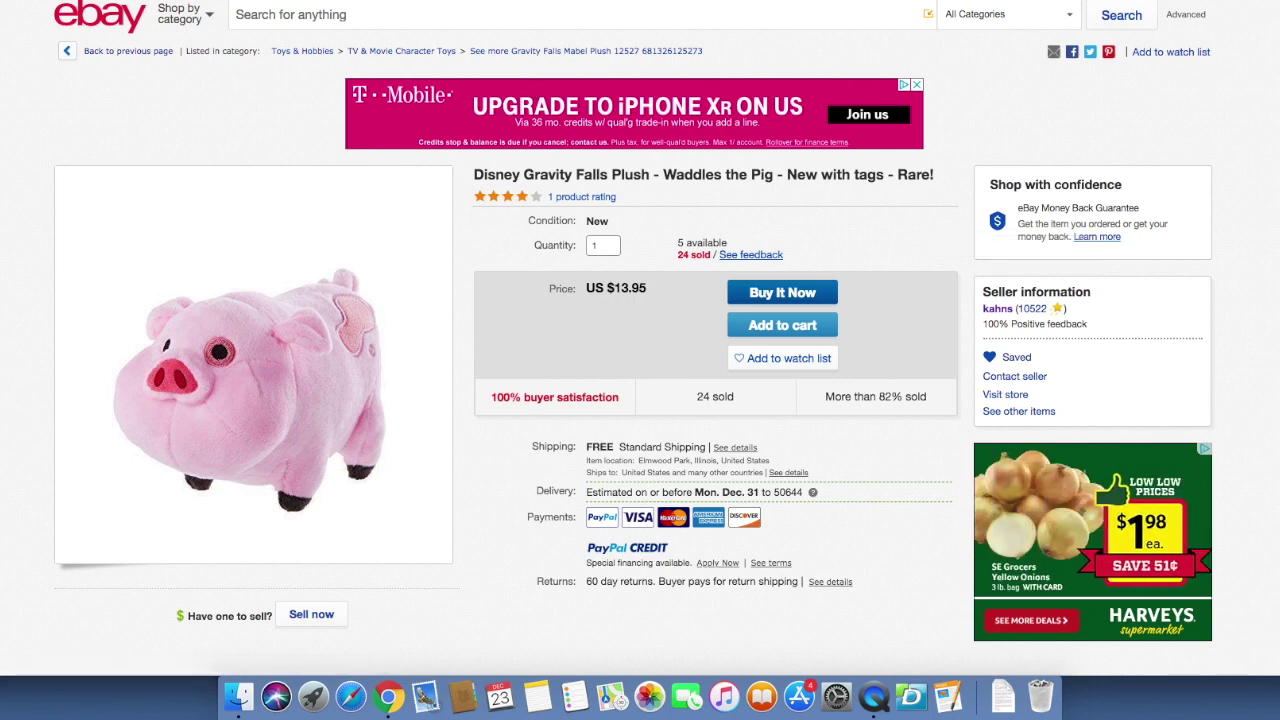
Switch to the product spreadsheet in Google Sheets and replace the Waddles pig plush's link on the Items sheet with the copied promotable link
key("ctrl+Tab")
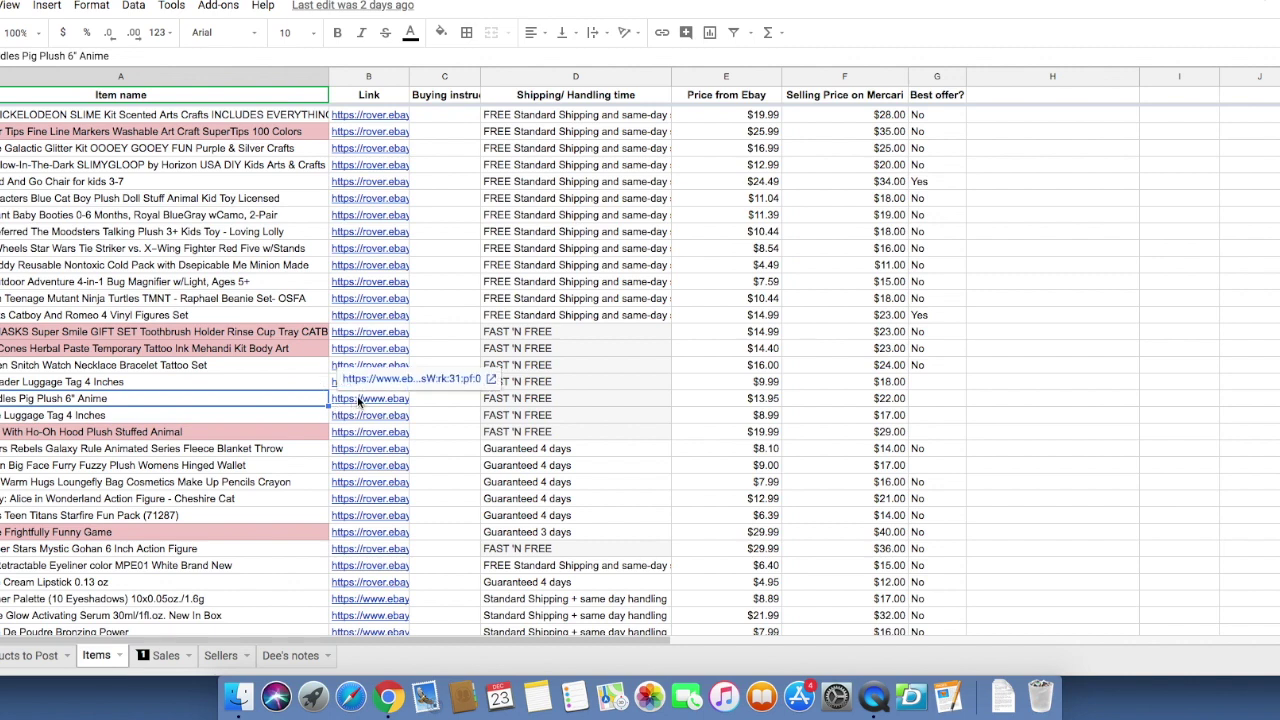
left_click(359, 401)
double_click(359, 401)
right_click(359, 401)
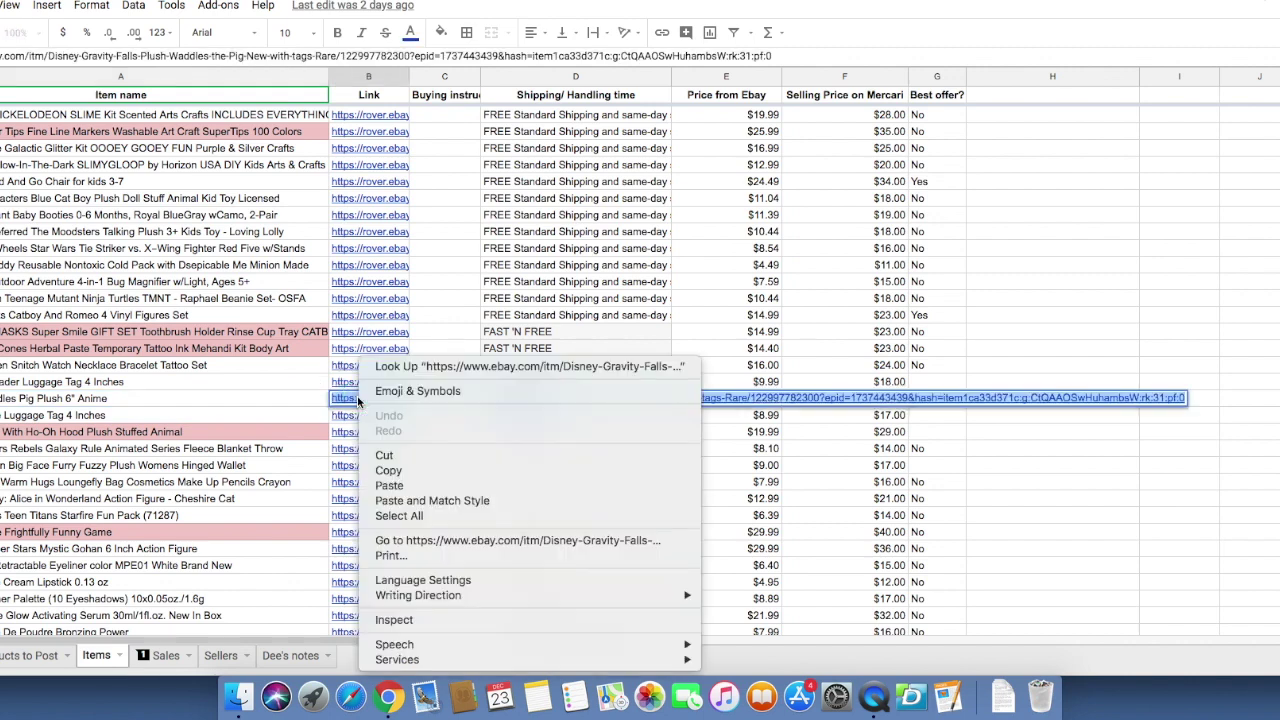
left_click(390, 487)
left_click(305, 401)
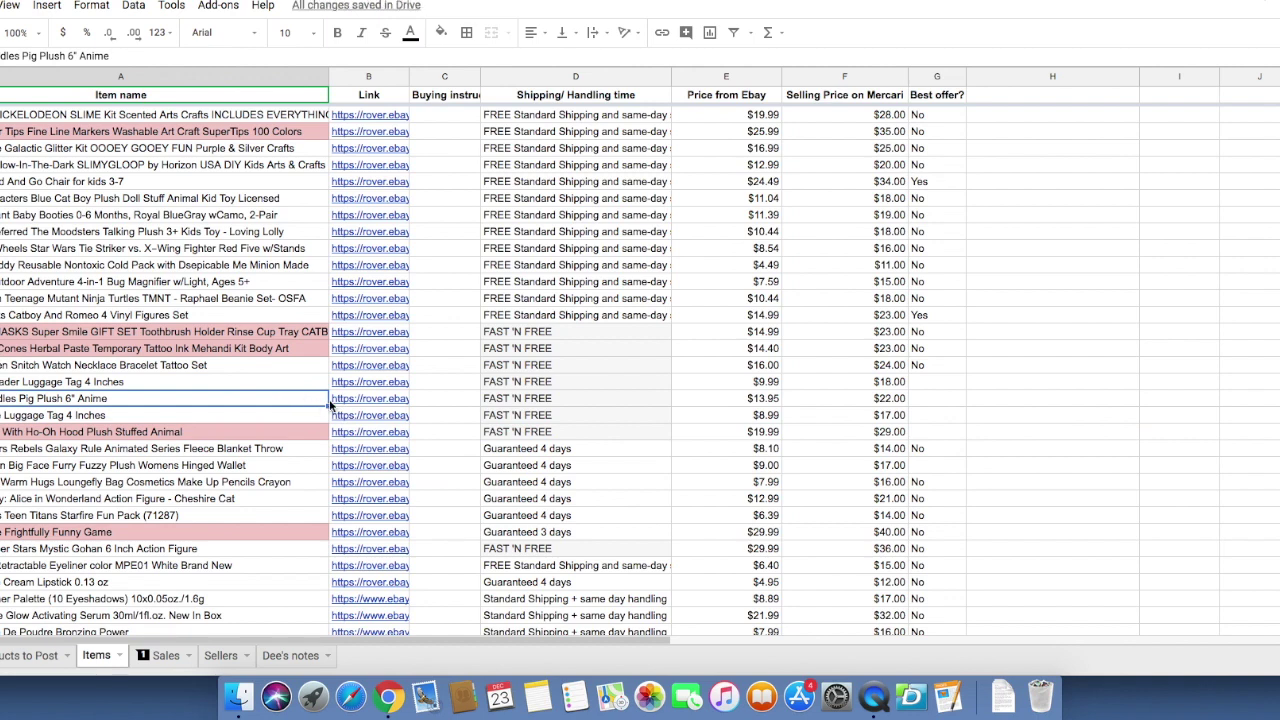
Open the Waddles pig plush's new link to check its eBay listing, and return to the spreadsheet
mouse_move(362, 405)
left_click(372, 379)
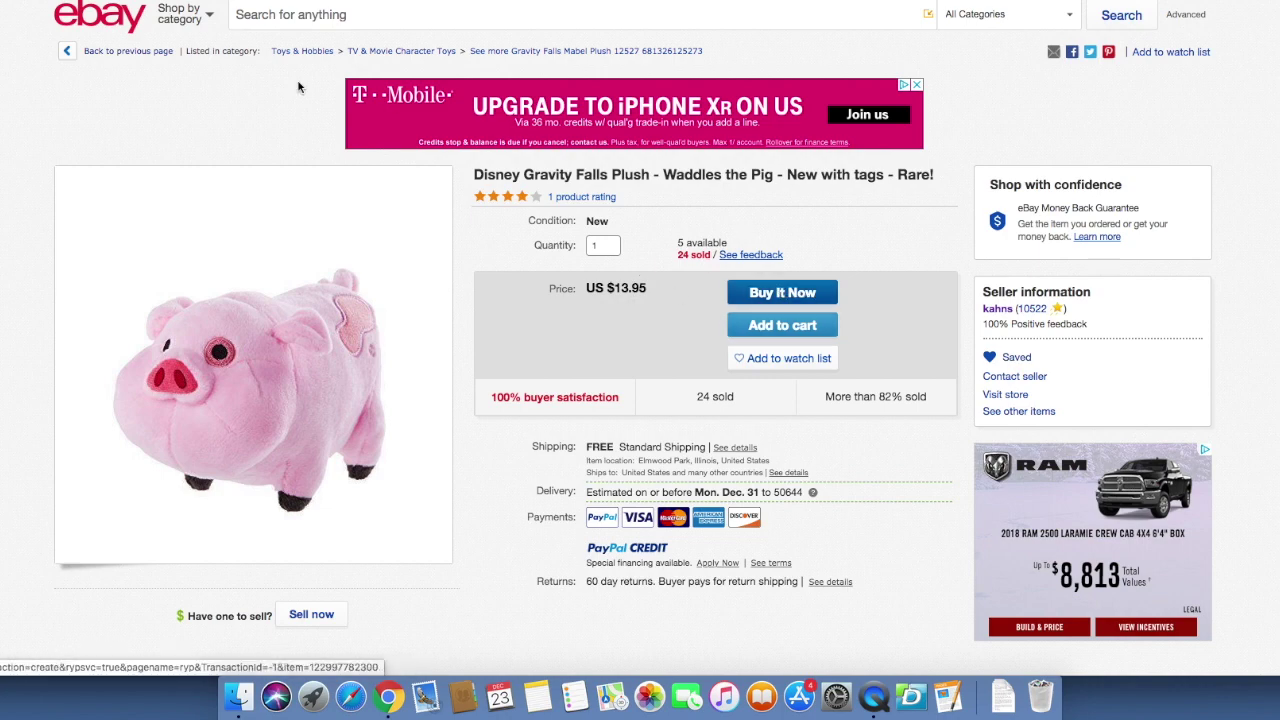
key("ctrl+Tab")
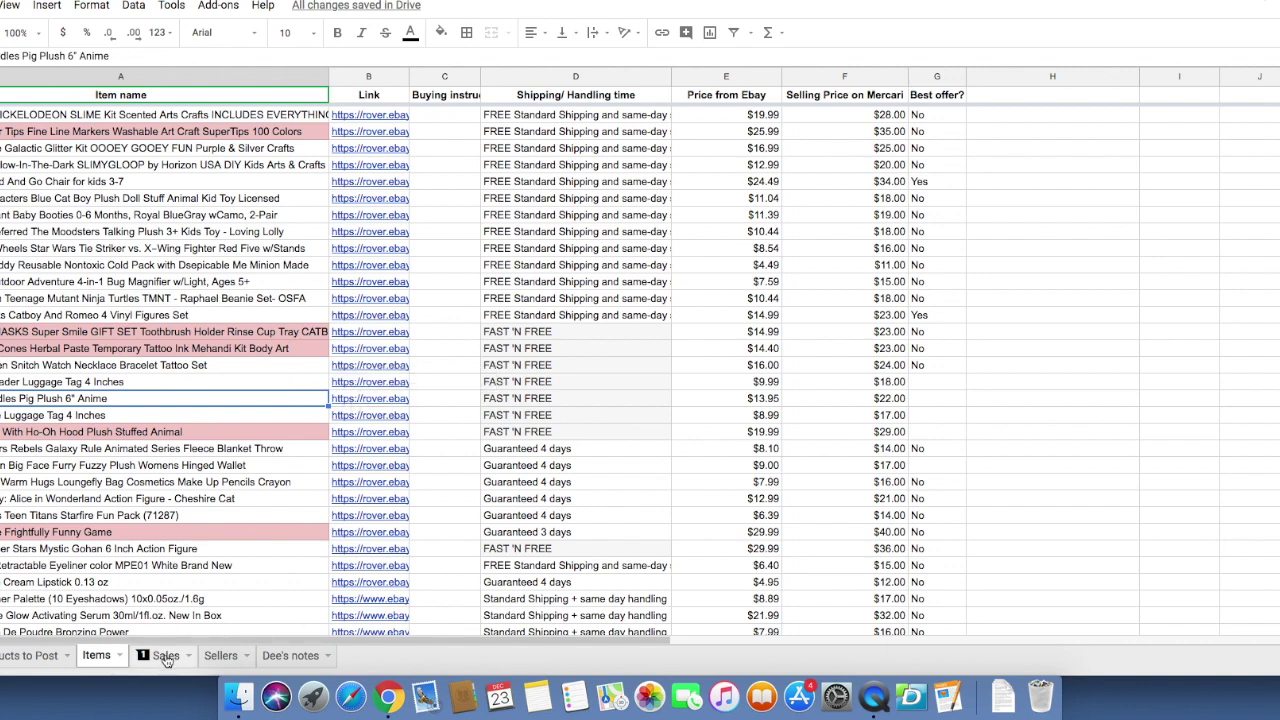
Review the recorded sellers with their delivery times, tax status and remarks on the Sellers sheet
left_click(220, 656)
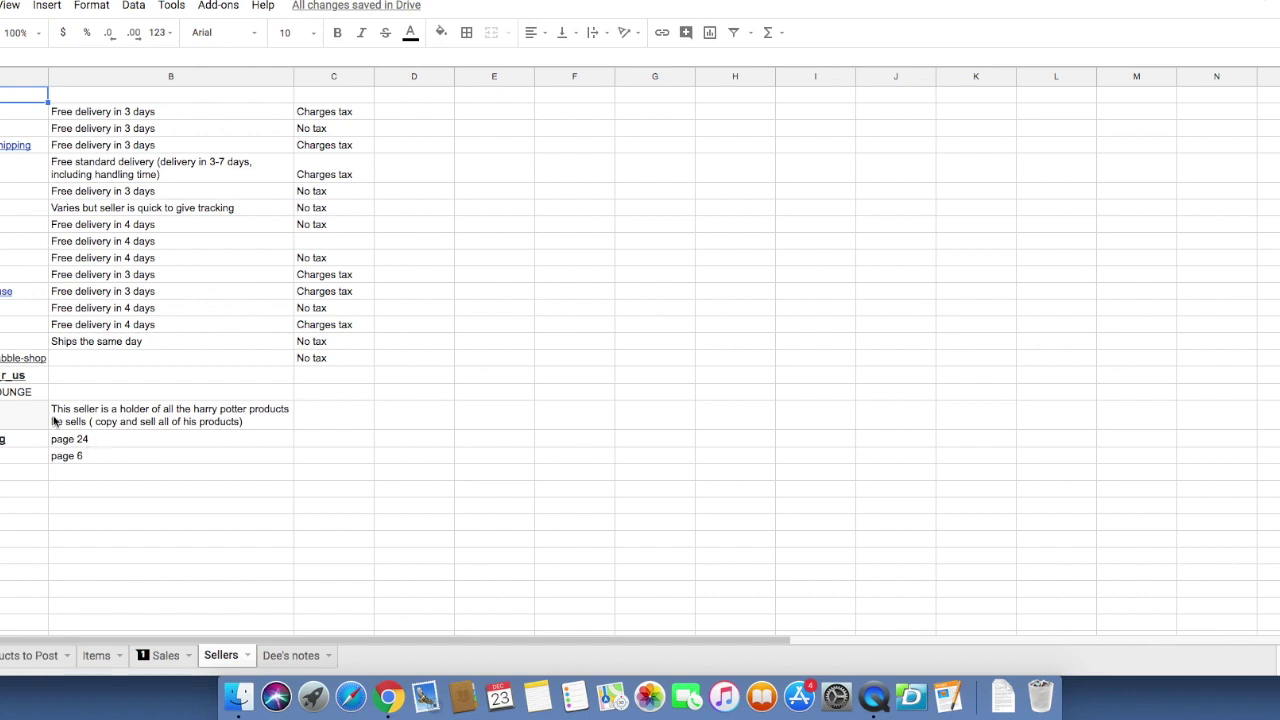
mouse_move(31, 426)
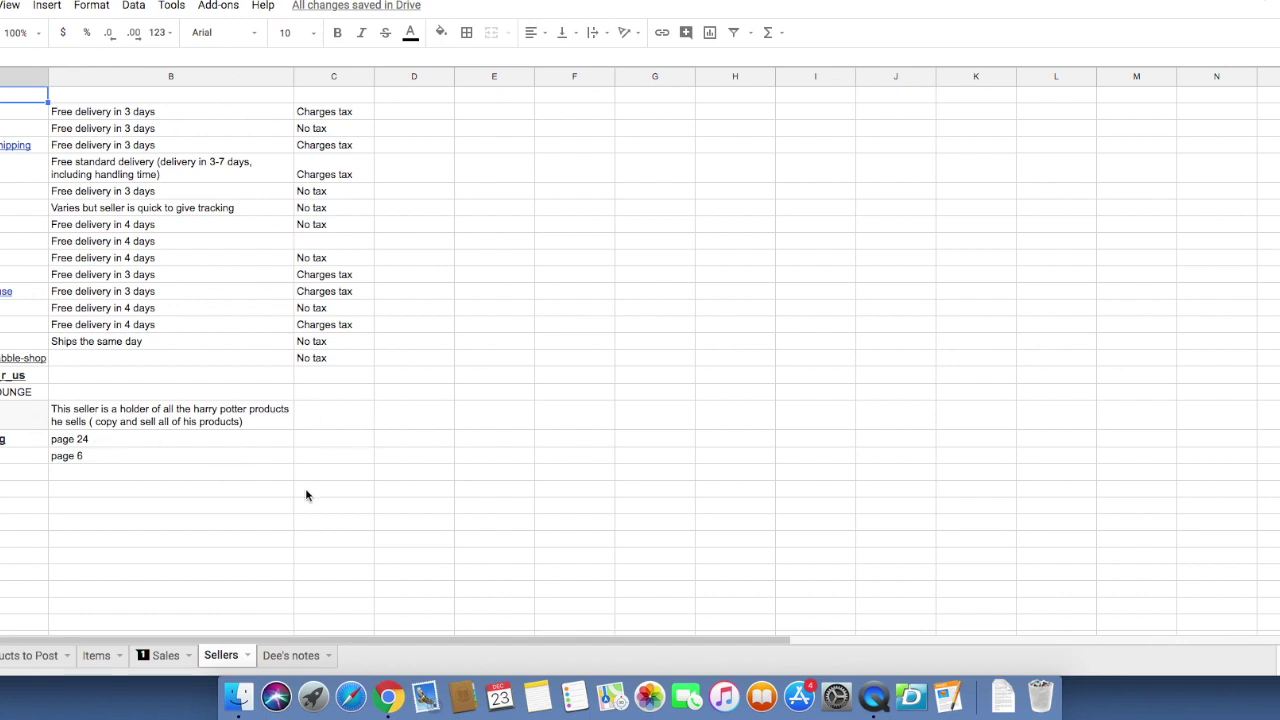
mouse_move(10, 376)
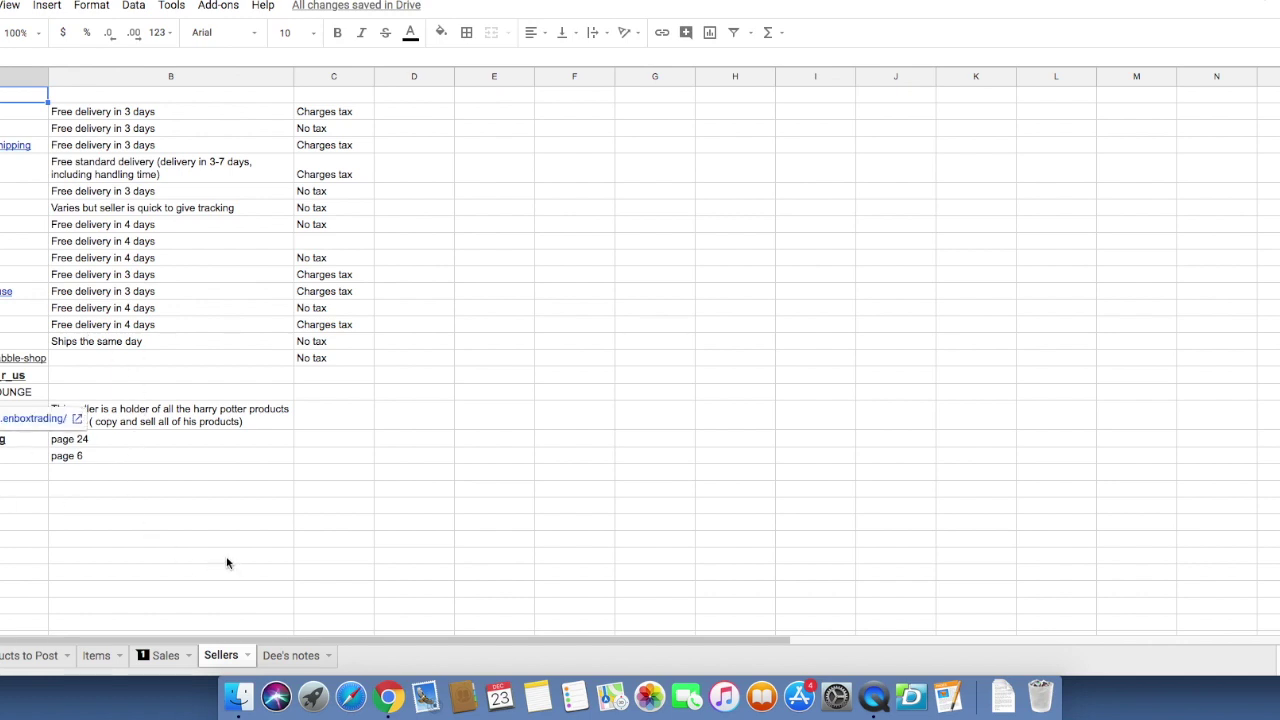
Review the saved eBay product and seller links on the personal notes sheet
left_click(291, 656)
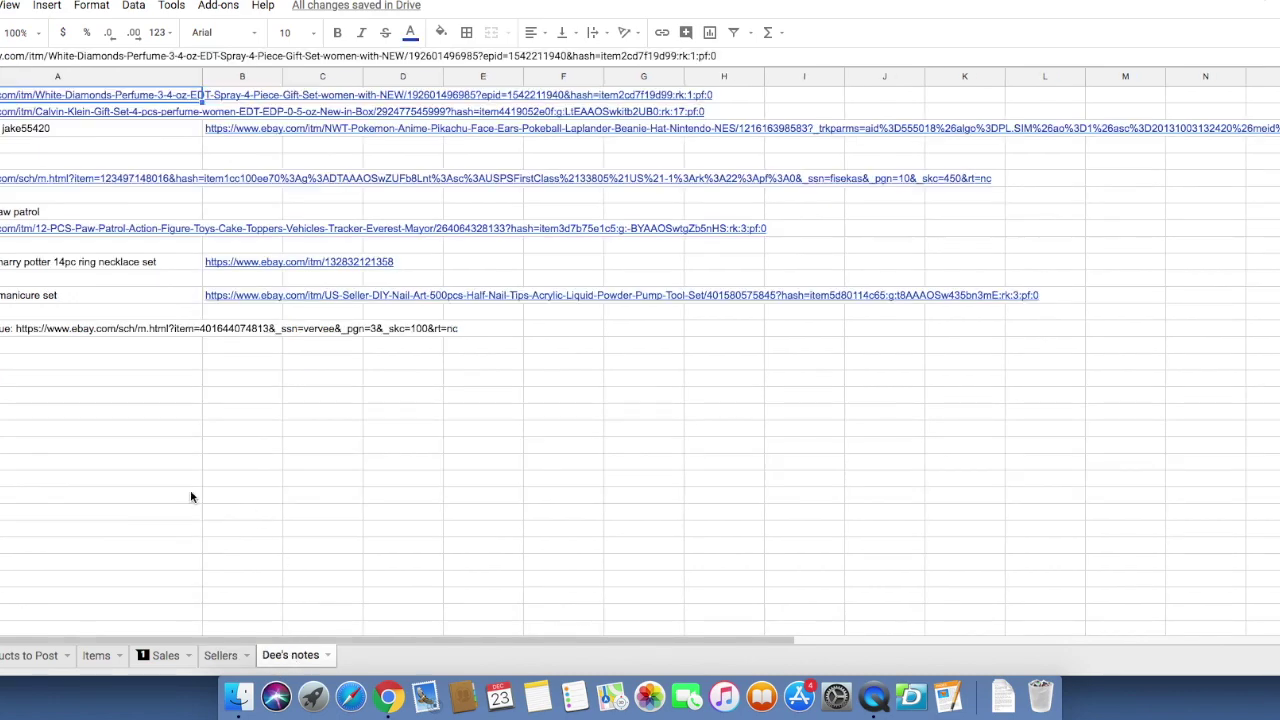
scroll(192, 497, "down", 1)
scroll(192, 497, "up", 1)
Examine the first rows of the Sales sheet, covering gross sale, Mercari 10% fee, item cost, federal tax, total profit and order status
left_click(165, 656)
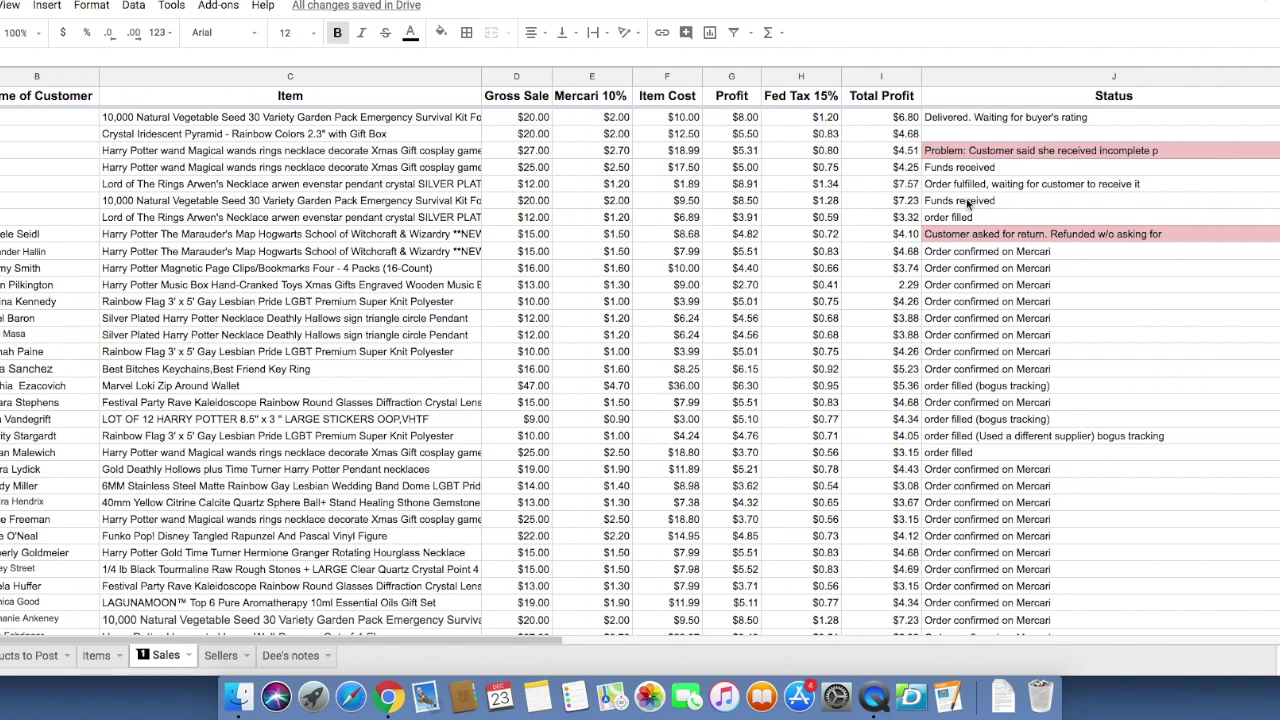
scroll(525, 246, "down", 1)
scroll(525, 246, "up", 1)
scroll(525, 246, "down", 1)
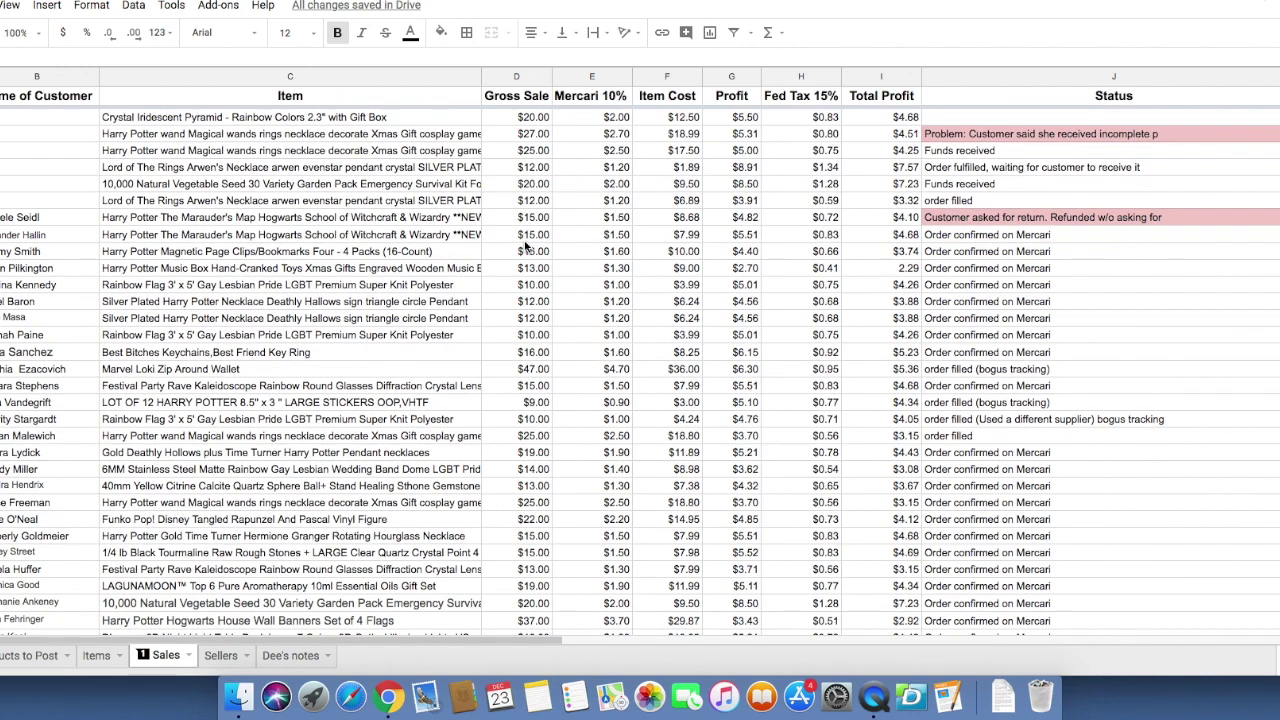
scroll(525, 246, "up", 1)
scroll(525, 246, "down", 10)
scroll(525, 246, "up", 10)
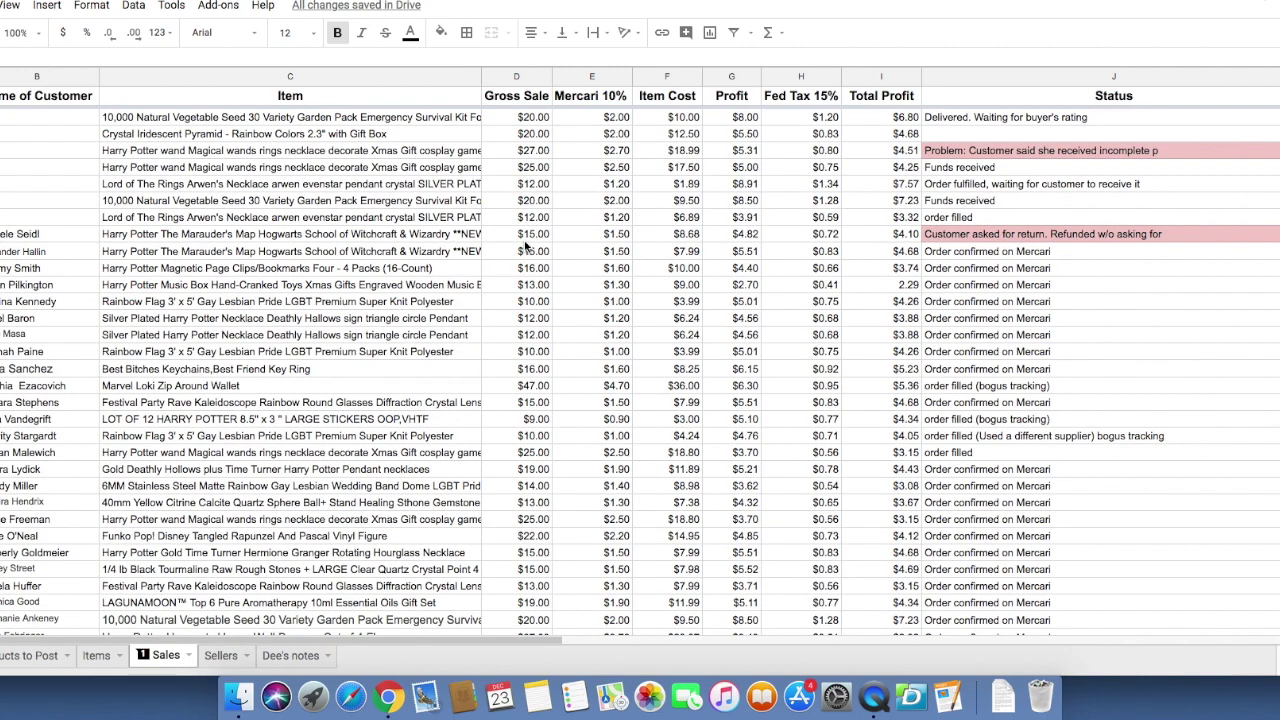
scroll(525, 246, "down", 2)
scroll(525, 246, "up", 1)
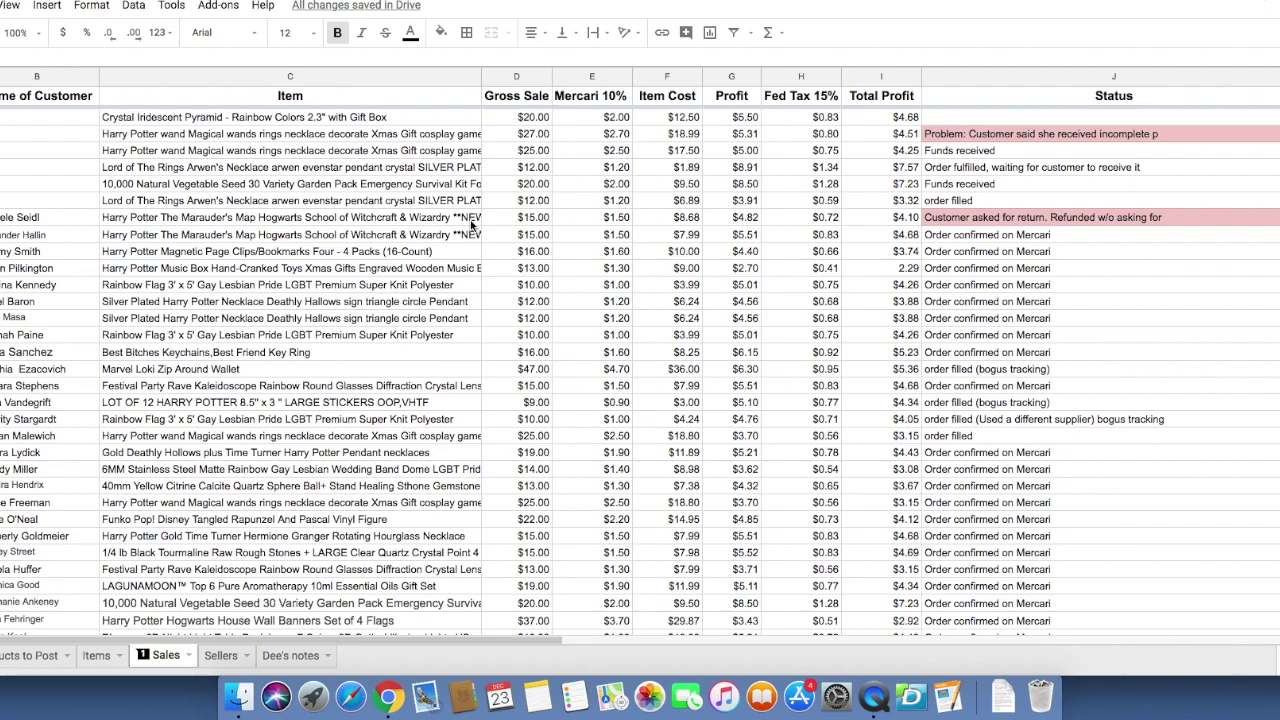
Examine the orders further down the Sales sheet, comparing item costs, total profits and bogus tracking notes
scroll(471, 226, "down", 10)
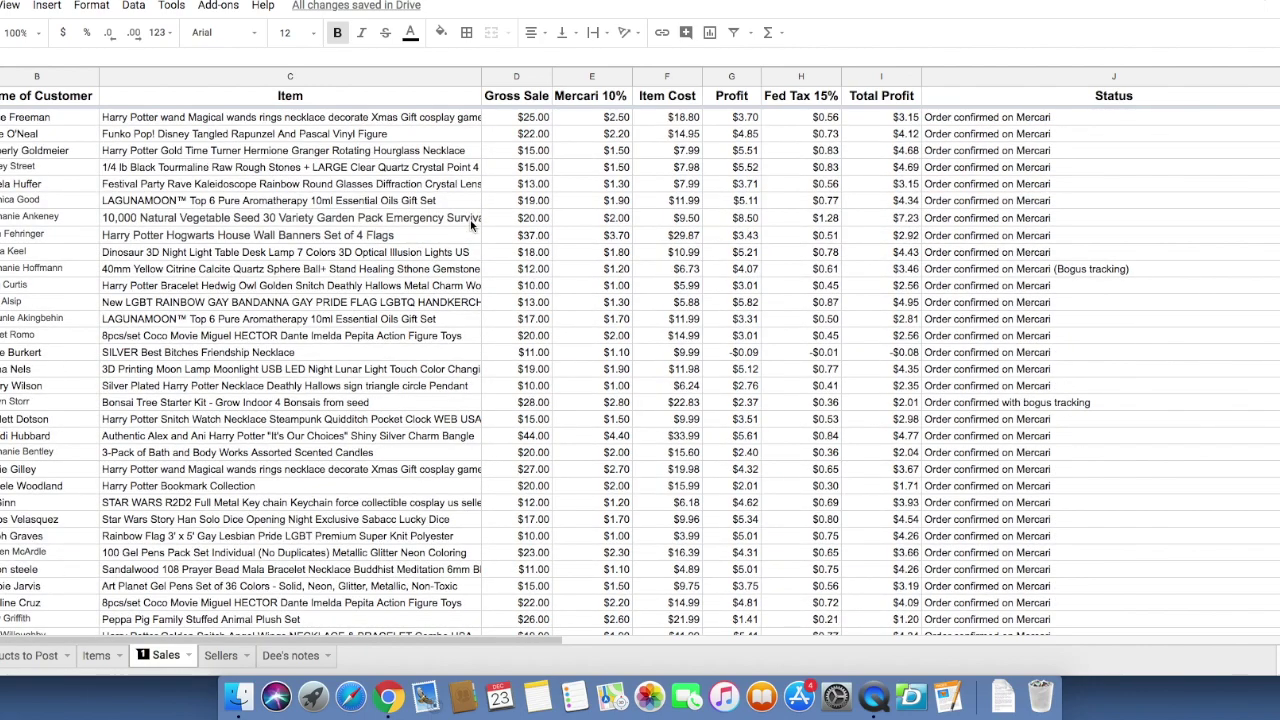
scroll(471, 226, "down", 1)
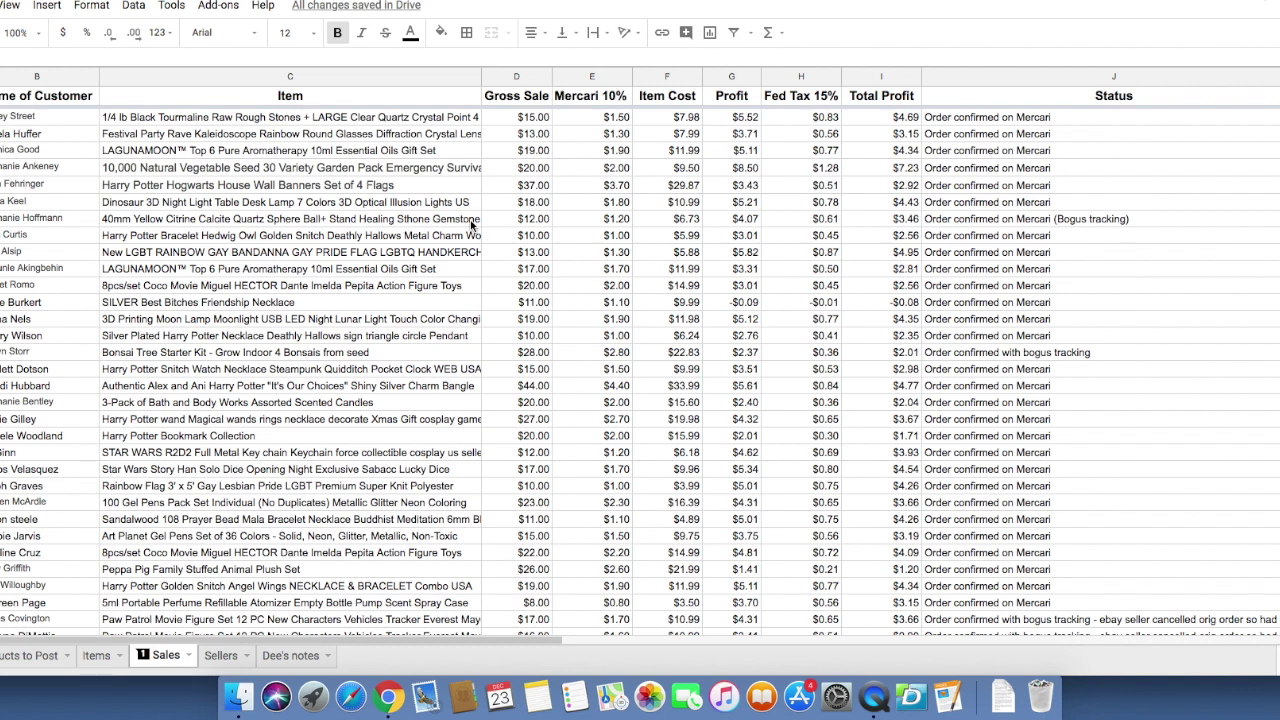
scroll(471, 226, "up", 2)
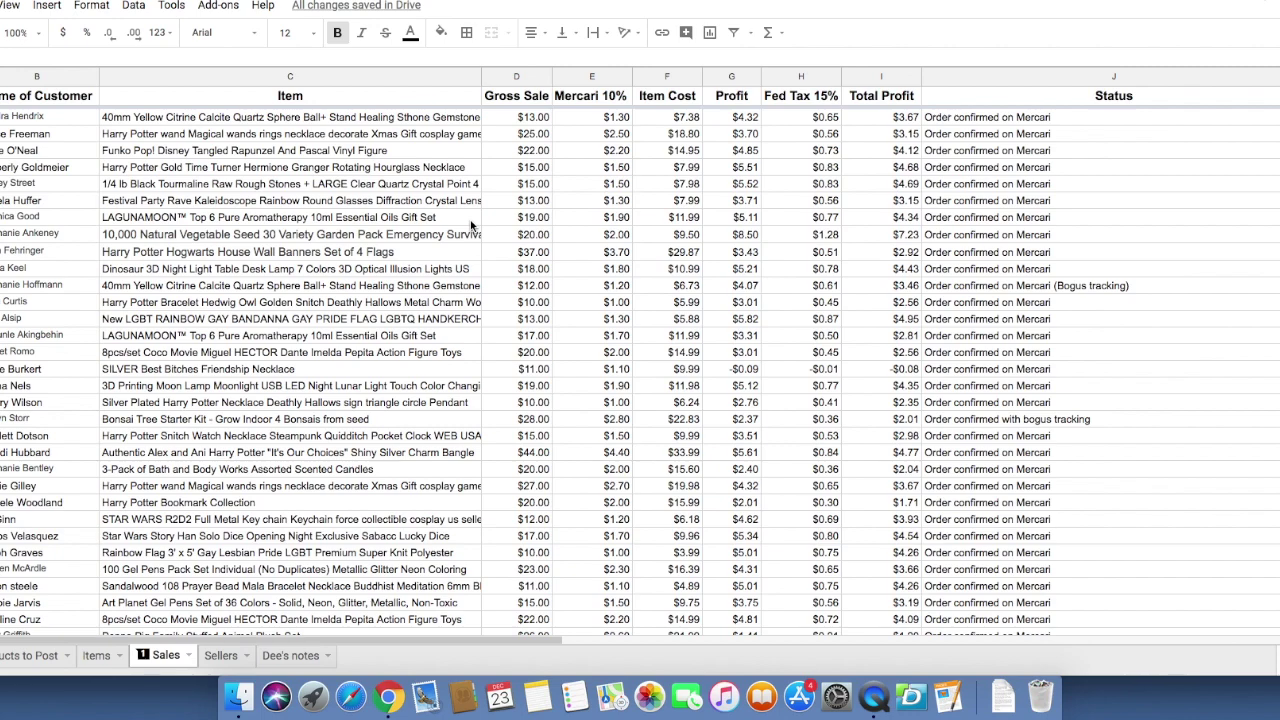
scroll(471, 226, "down", 1)
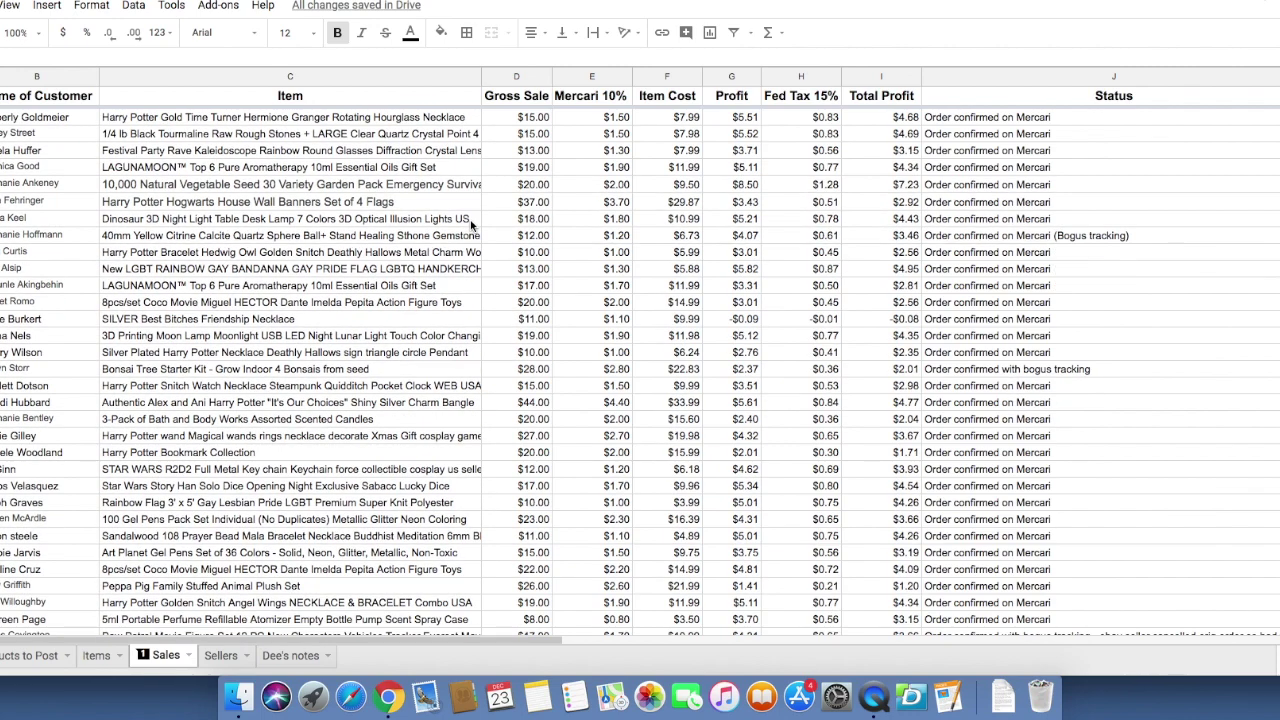
scroll(471, 226, "down", 2)
scroll(471, 226, "up", 1)
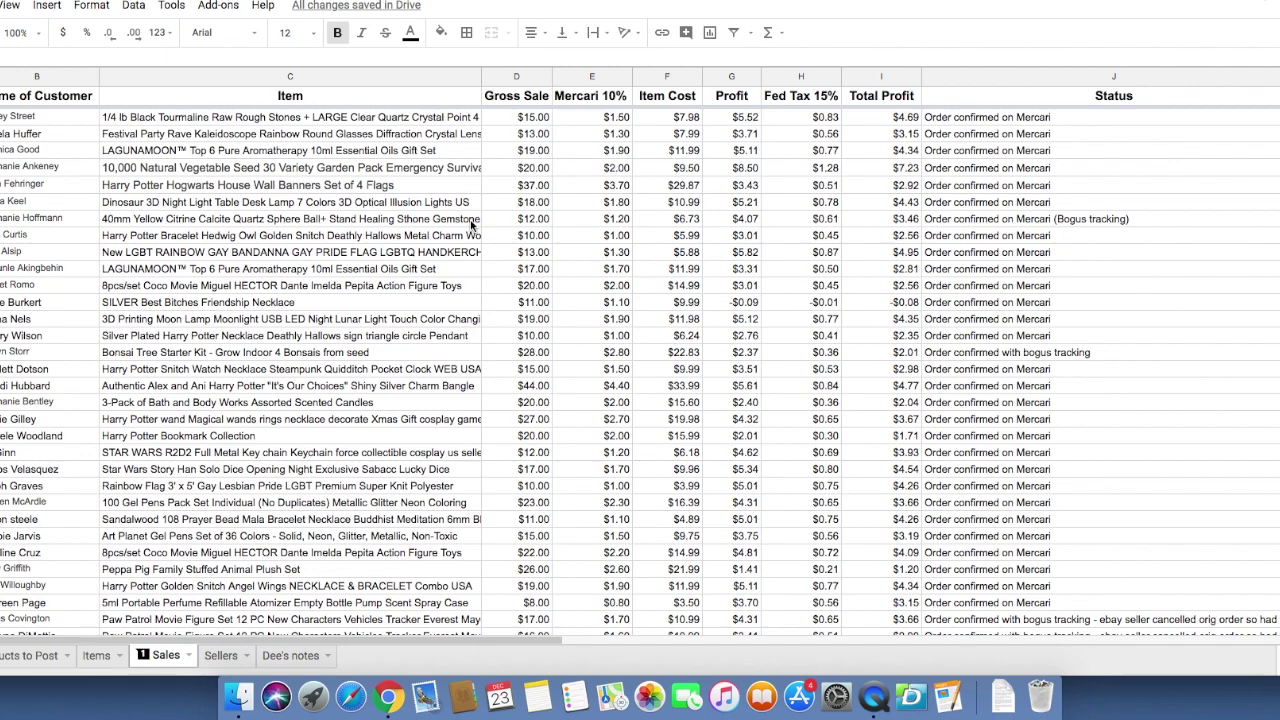
Review the order statuses on the Sales sheet from the early entries down to the last placed orders and pending notes
scroll(471, 226, "up", 3)
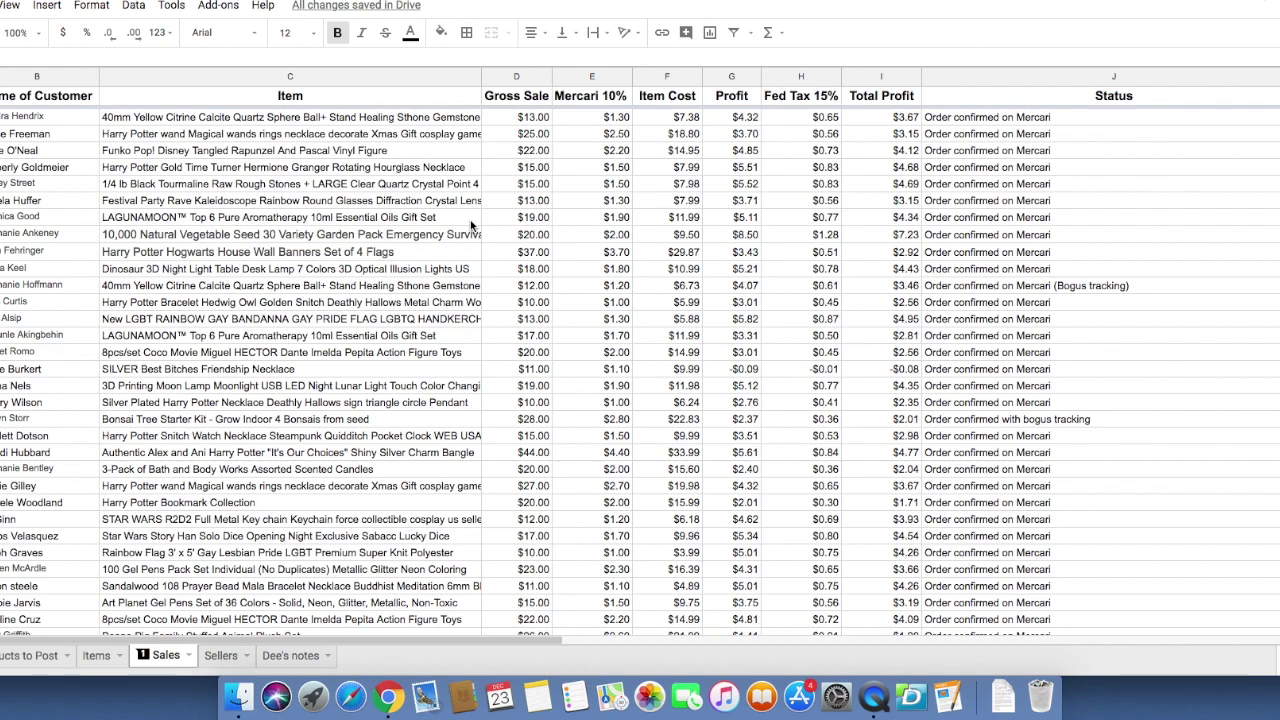
scroll(1178, 270, "up", 8)
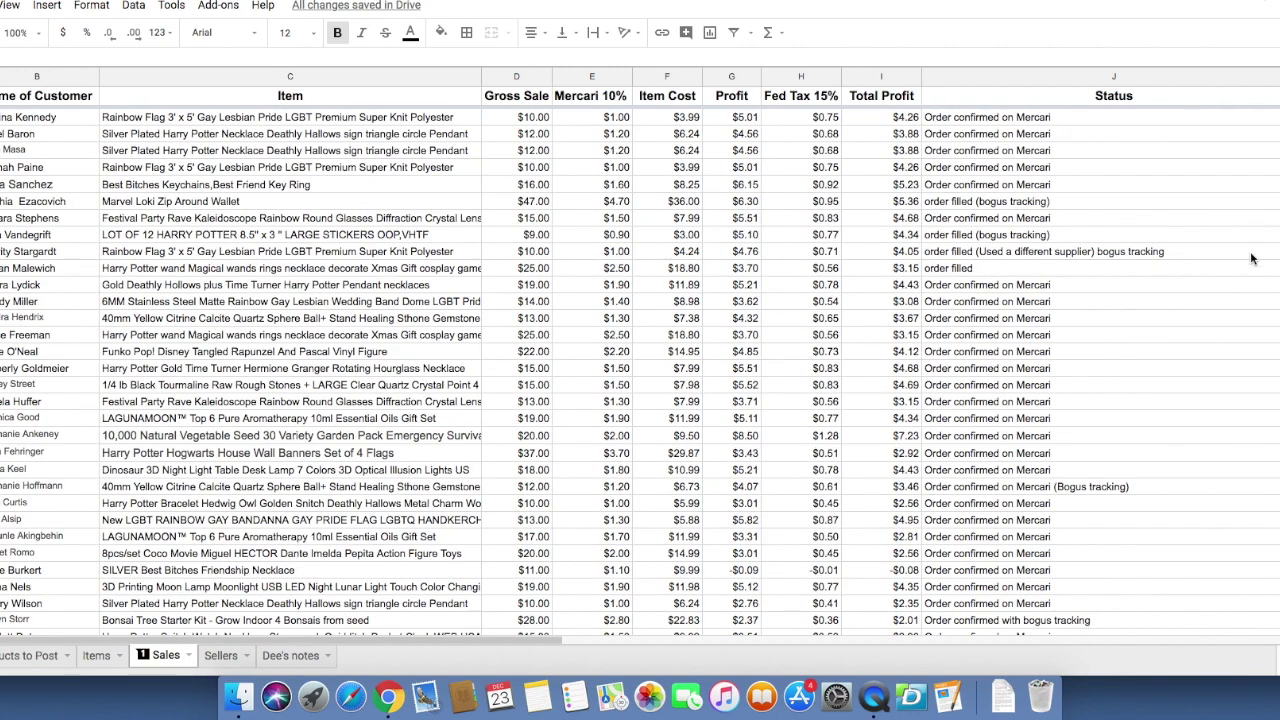
scroll(1250, 259, "down", 1)
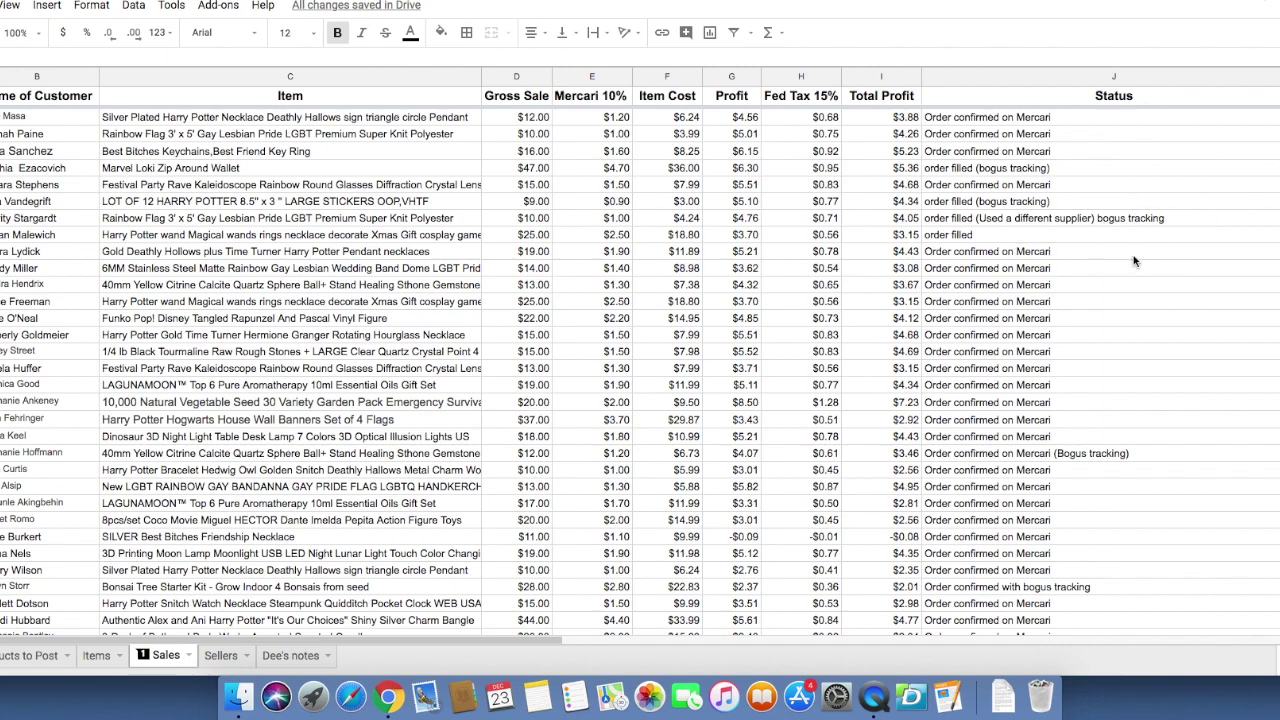
scroll(1160, 266, "down", 5)
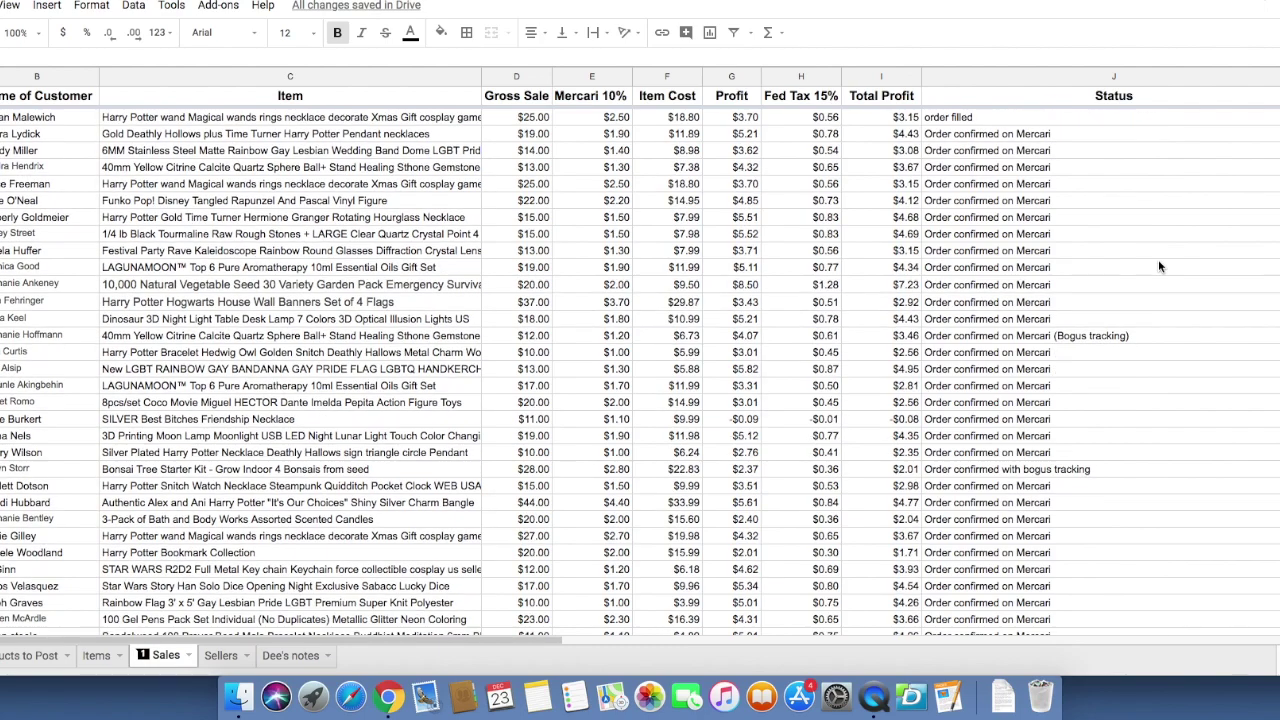
scroll(1120, 320, "down", 7)
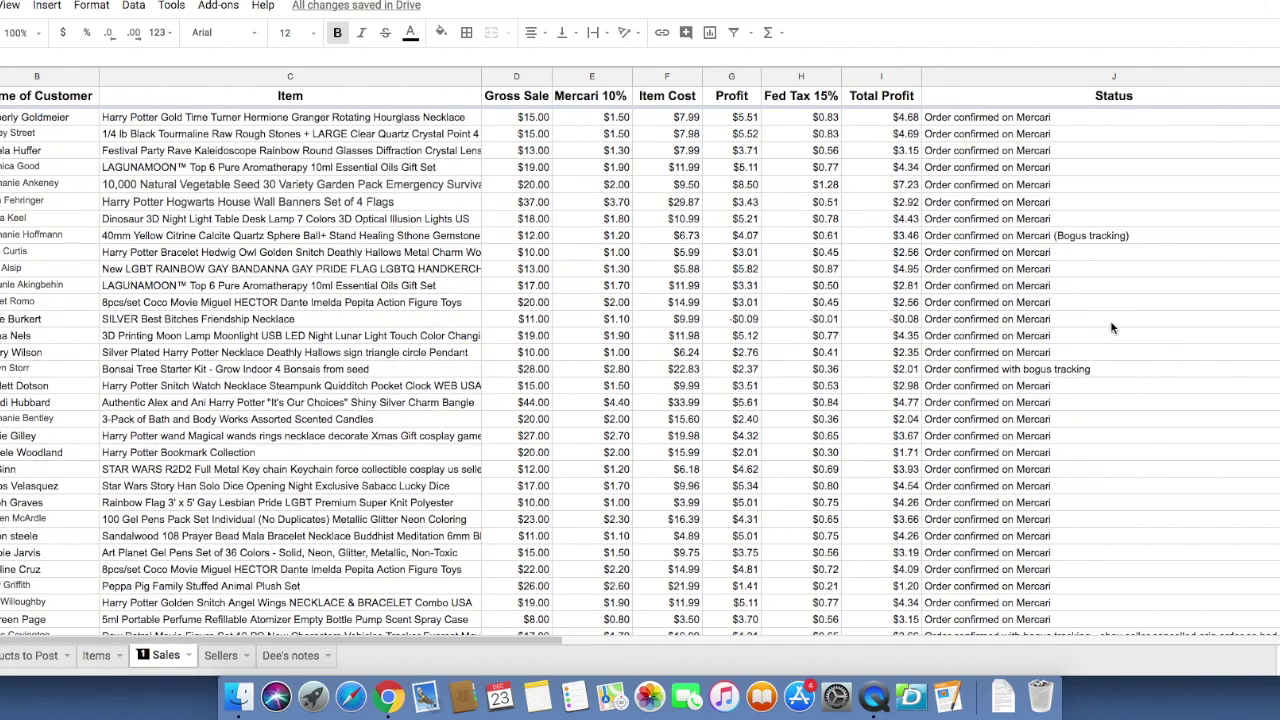
scroll(1112, 327, "down", 20)
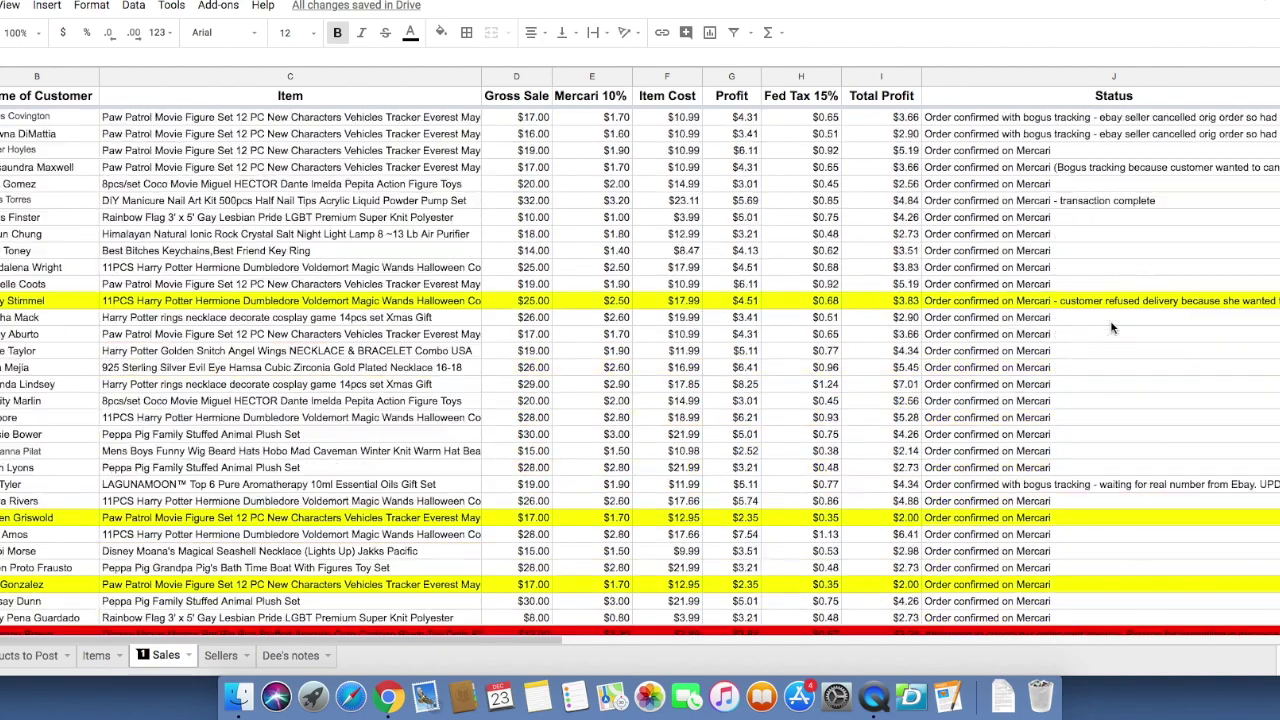
scroll(1112, 327, "down", 20)
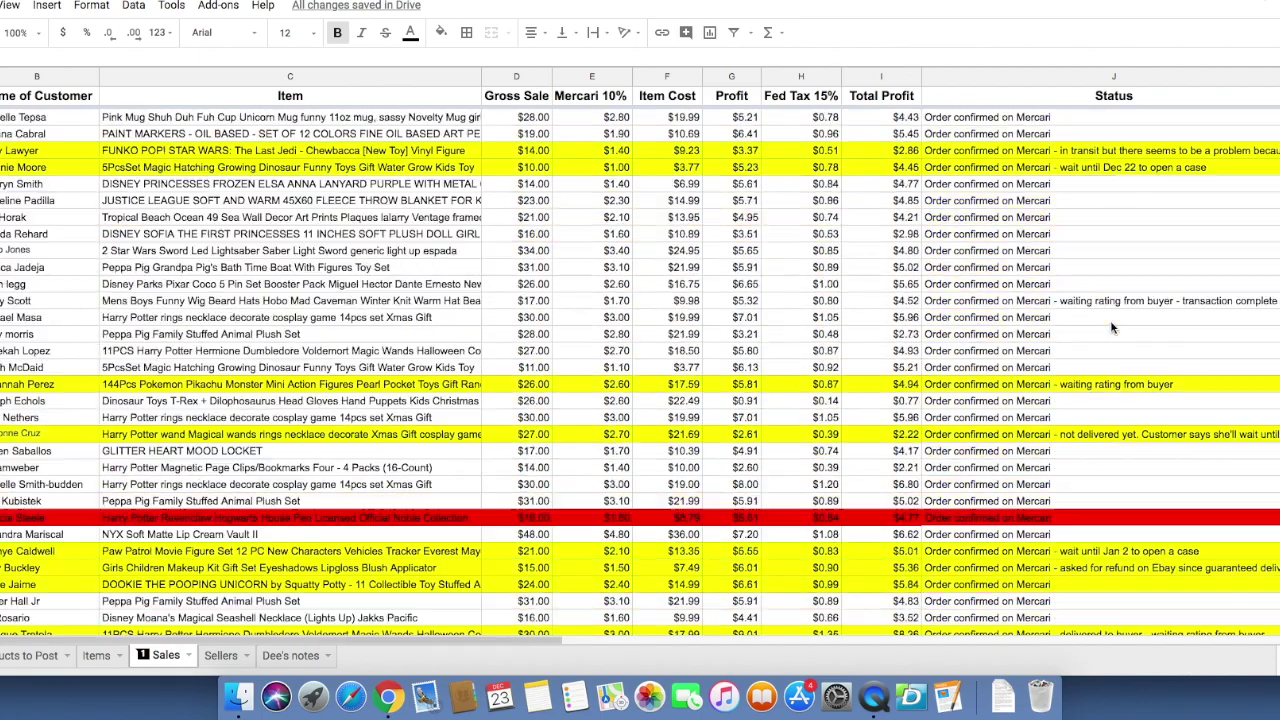
scroll(1112, 327, "down", 12)
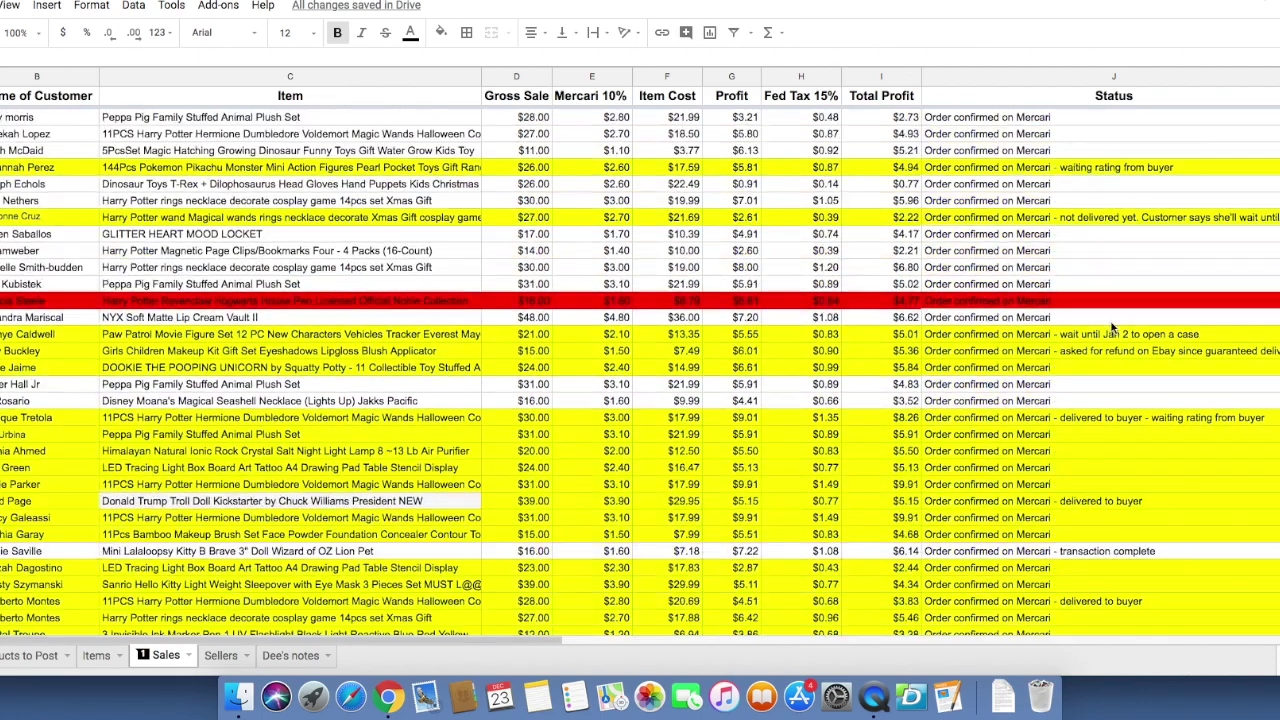
scroll(1112, 327, "down", 13)
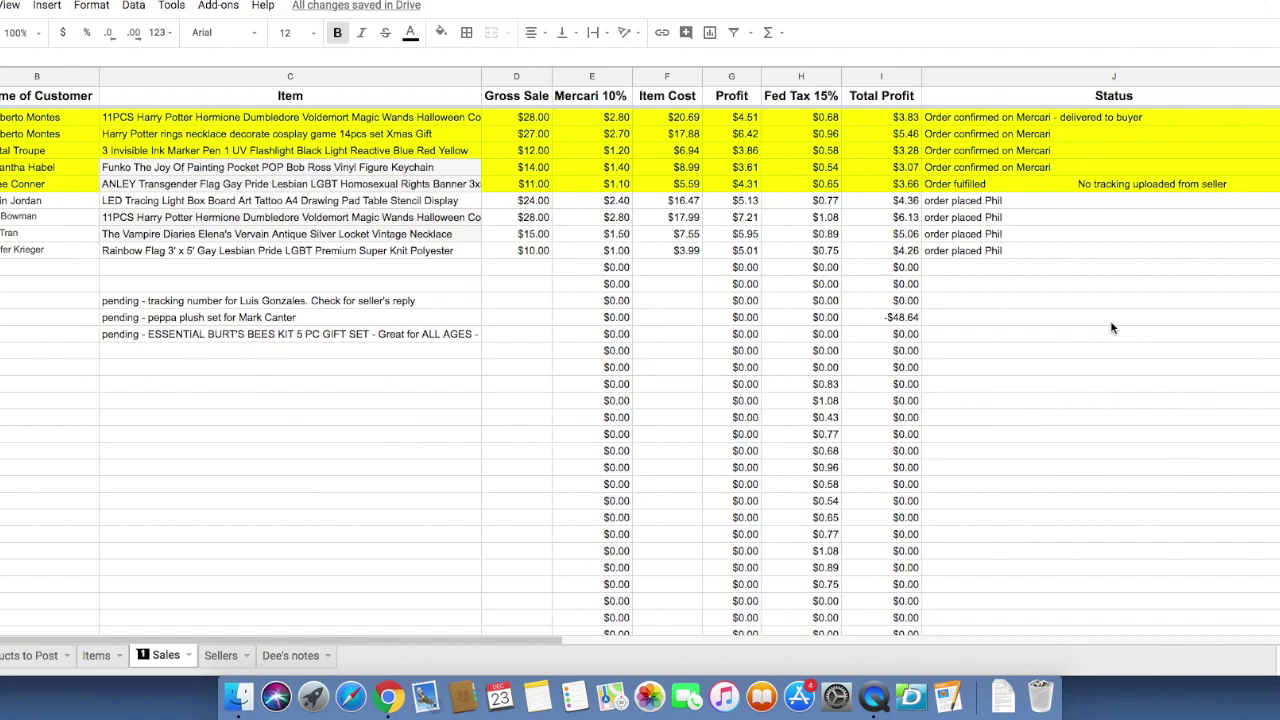
Examine the yellow- and red-highlighted orders in the lower part of the Sales sheet
scroll(1112, 327, "up", 20)
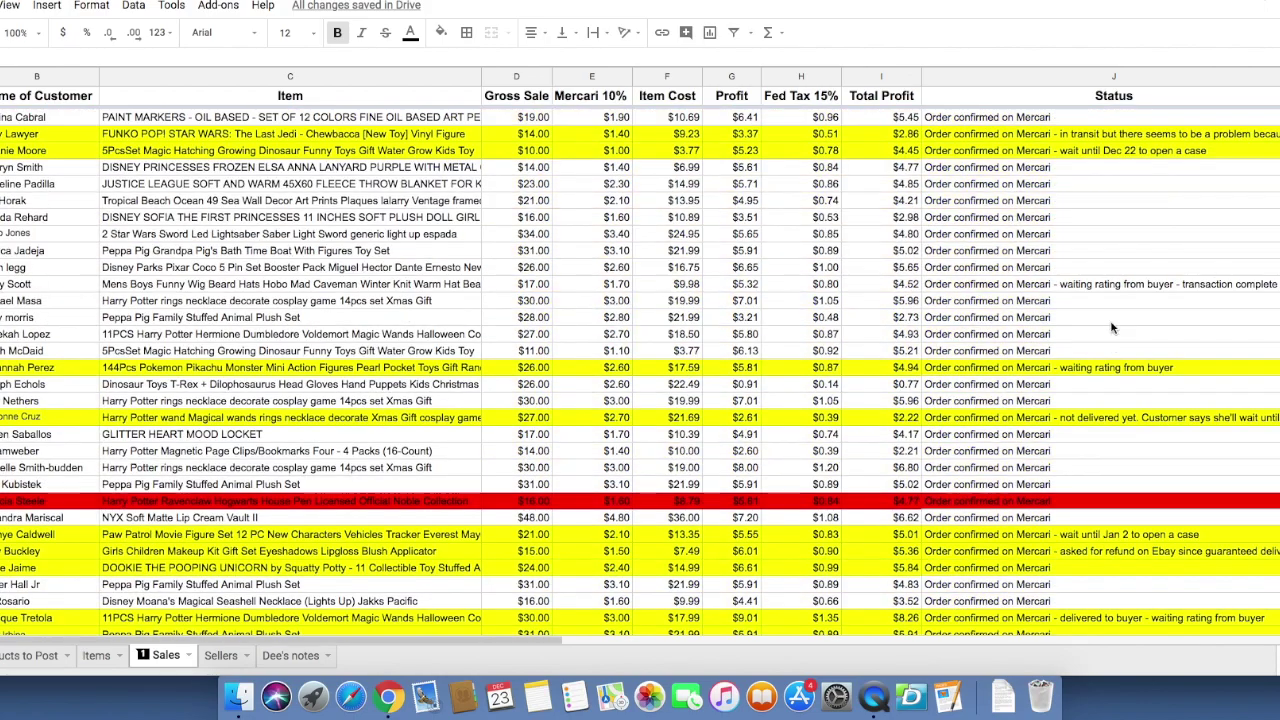
scroll(1112, 327, "down", 20)
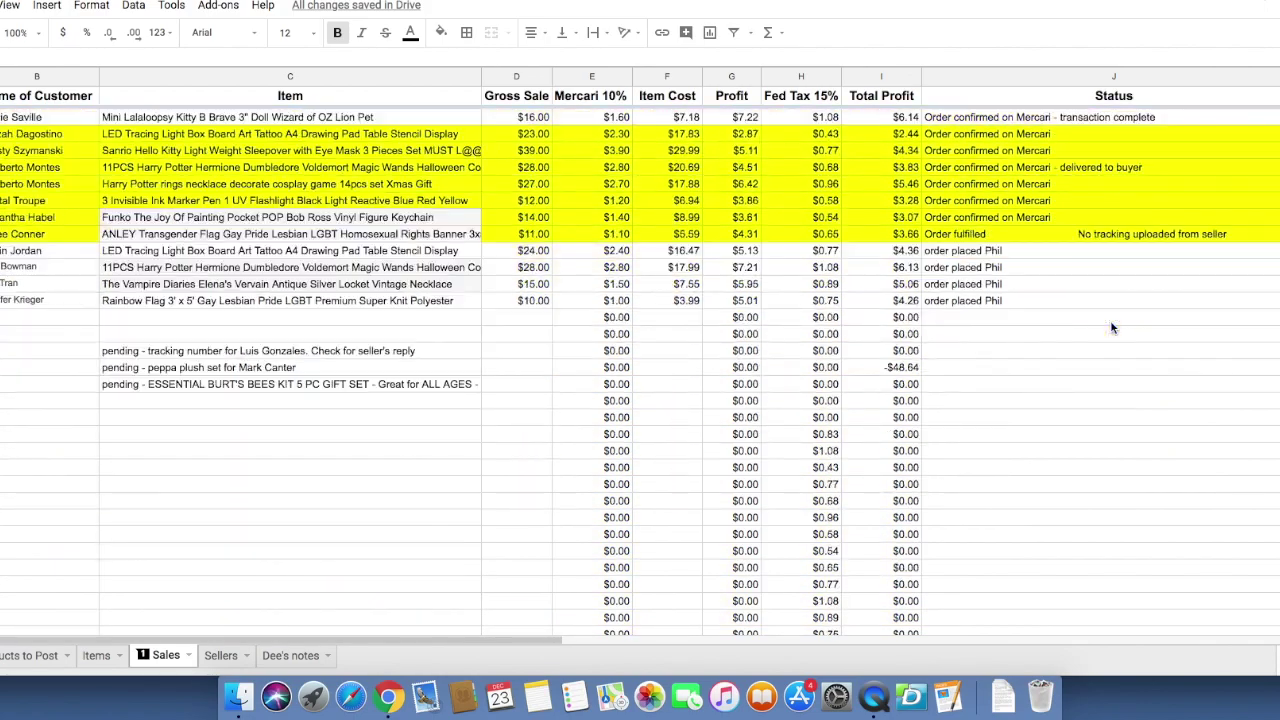
scroll(1112, 327, "down", 3)
scroll(1112, 327, "up", 20)
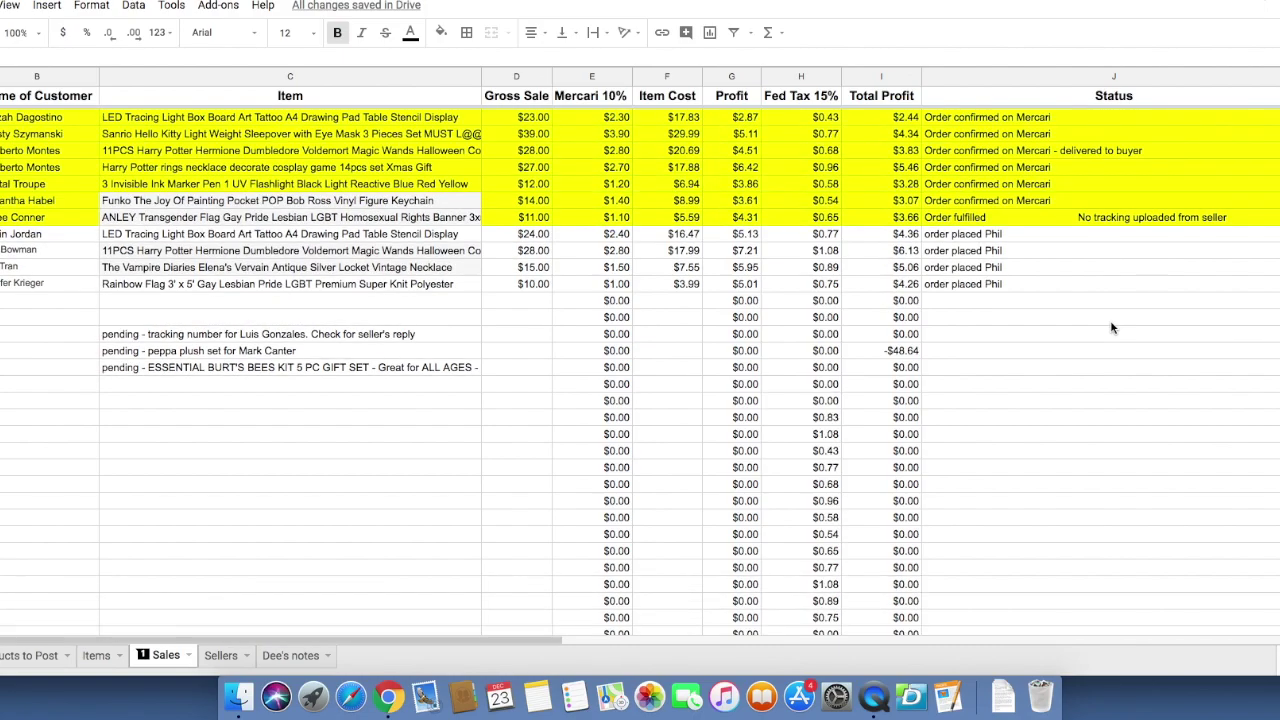
scroll(1112, 327, "up", 6)
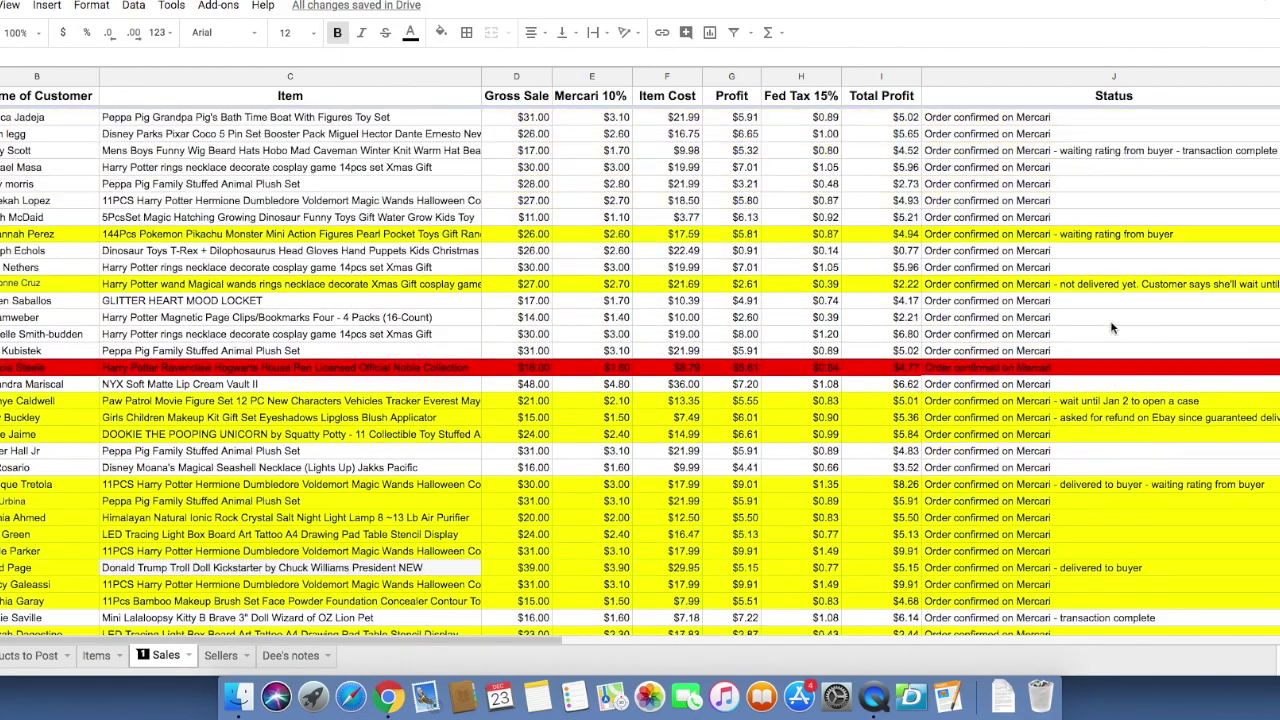
scroll(1112, 327, "up", 5)
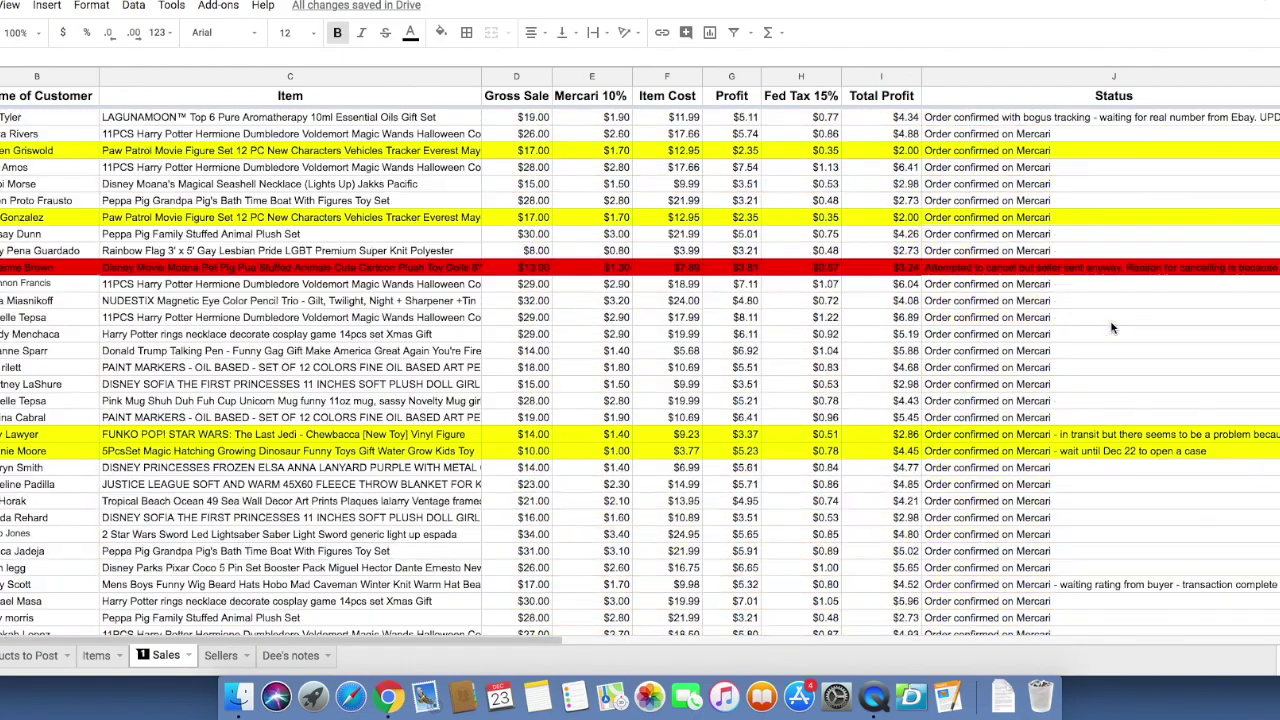
scroll(1112, 327, "up", 5)
scroll(1100, 340, "down", 10)
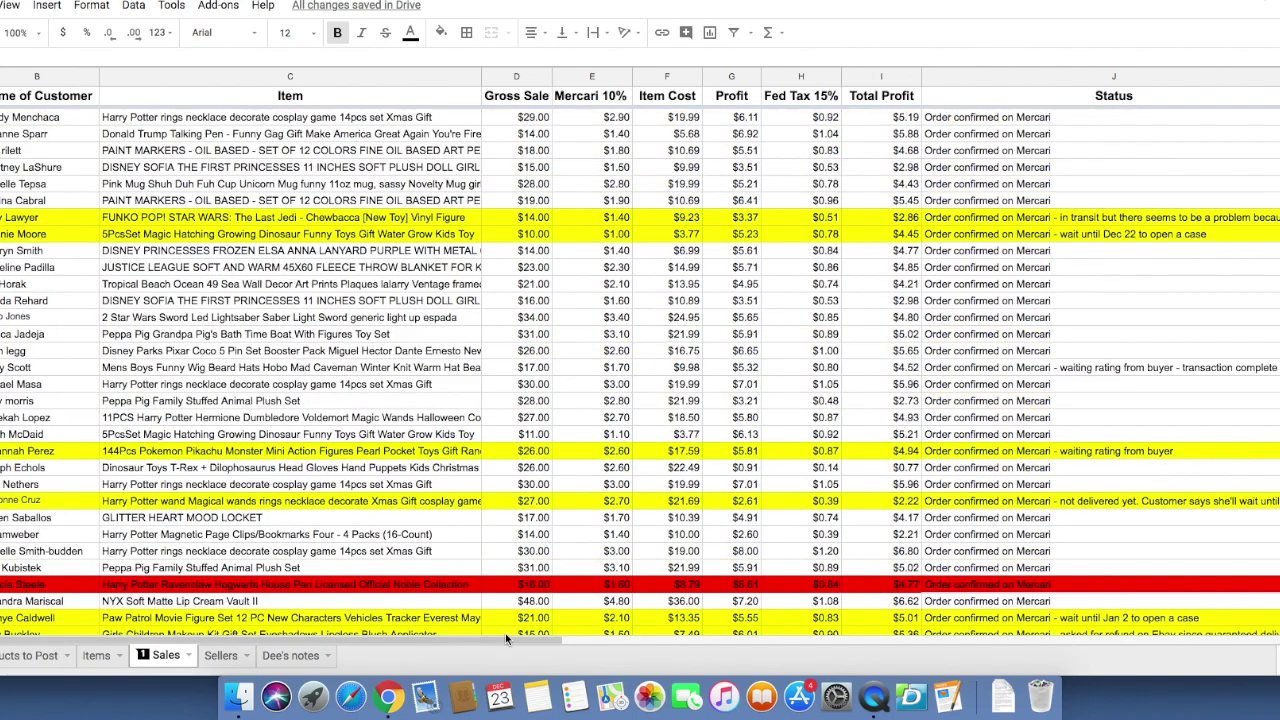
Examine the Payouts/Losses column alongside the full status notes of the highlighted orders on the Sales sheet
left_click_drag(505, 638, 737, 648)
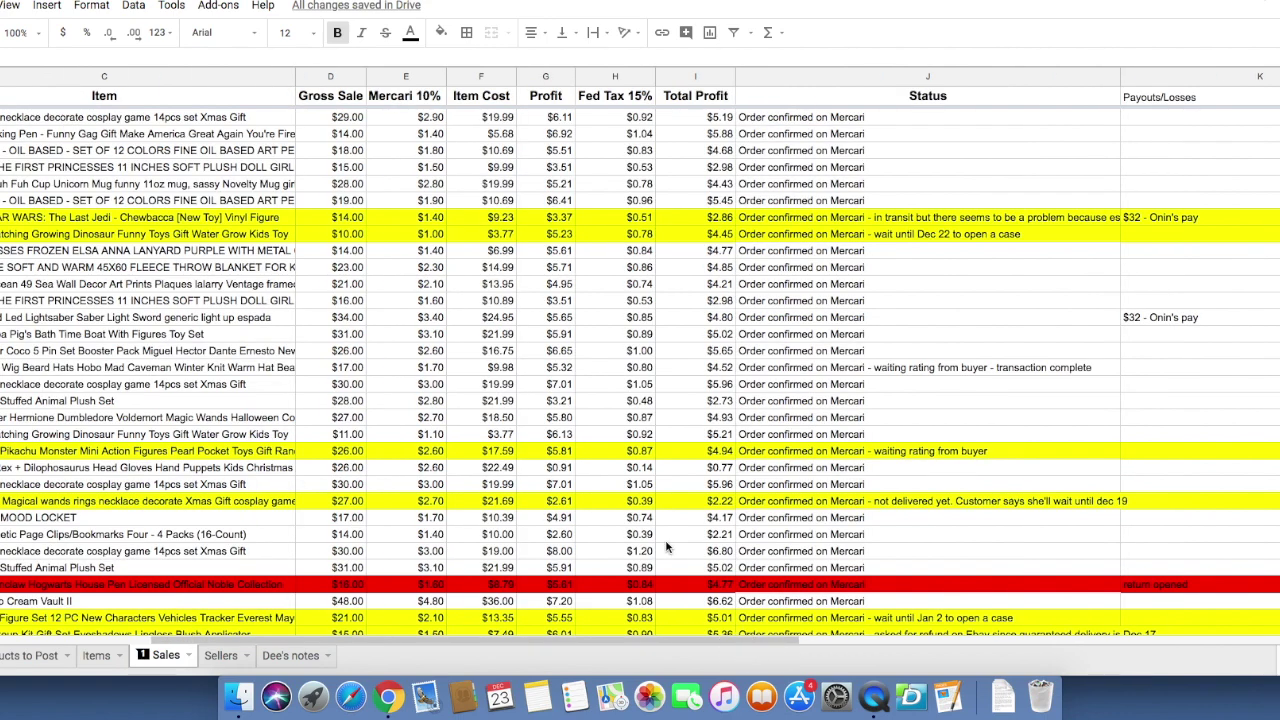
scroll(222, 470, "down", 3)
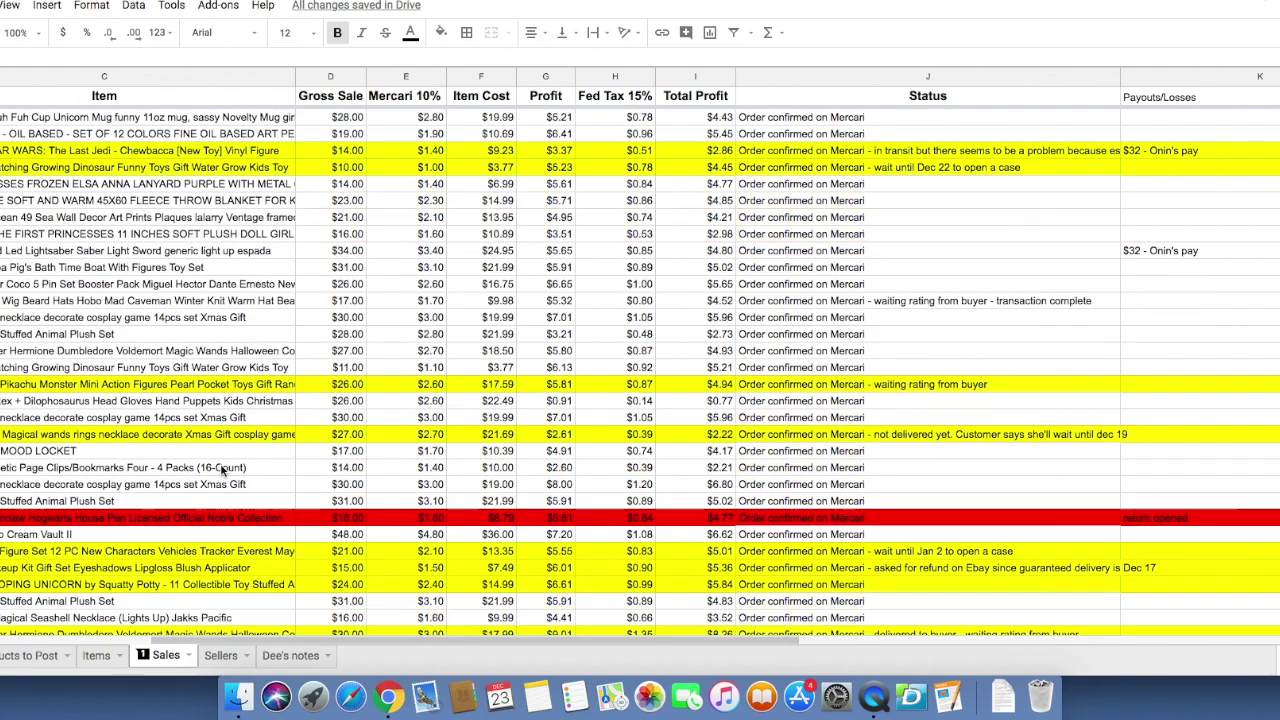
scroll(222, 470, "down", 1)
scroll(222, 470, "up", 5)
scroll(224, 470, "up", 3)
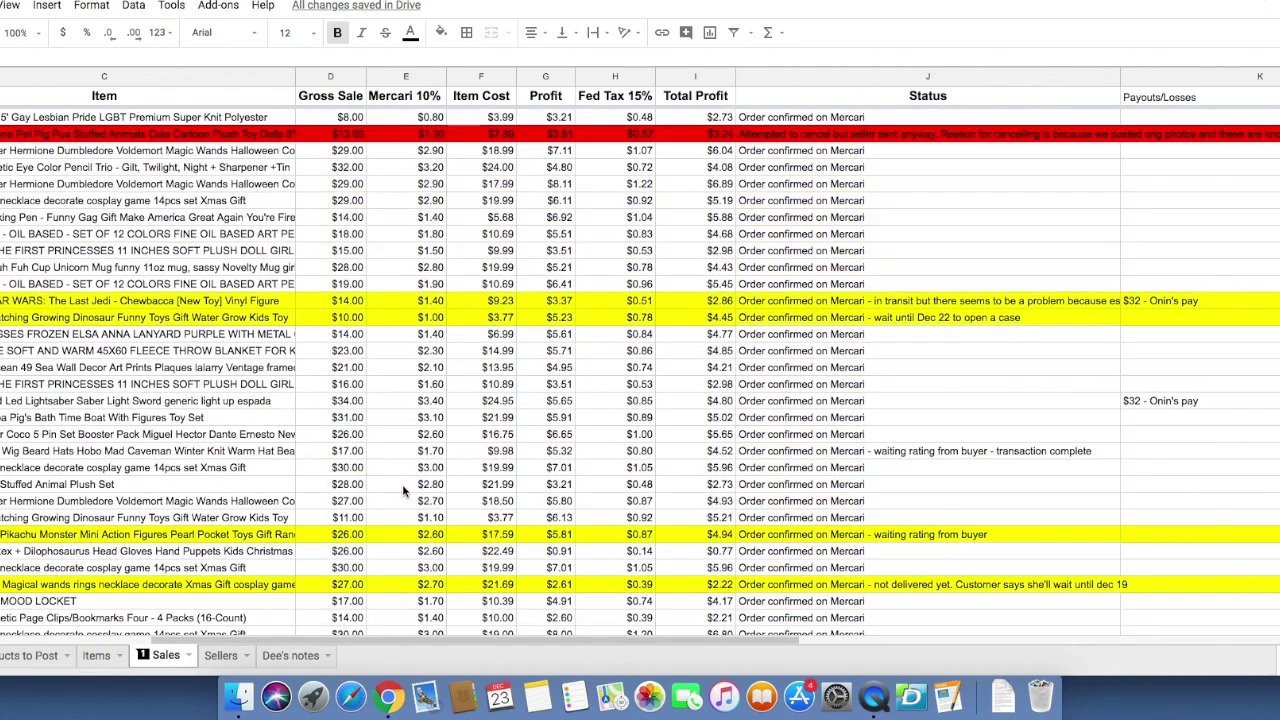
scroll(567, 500, "down", 1)
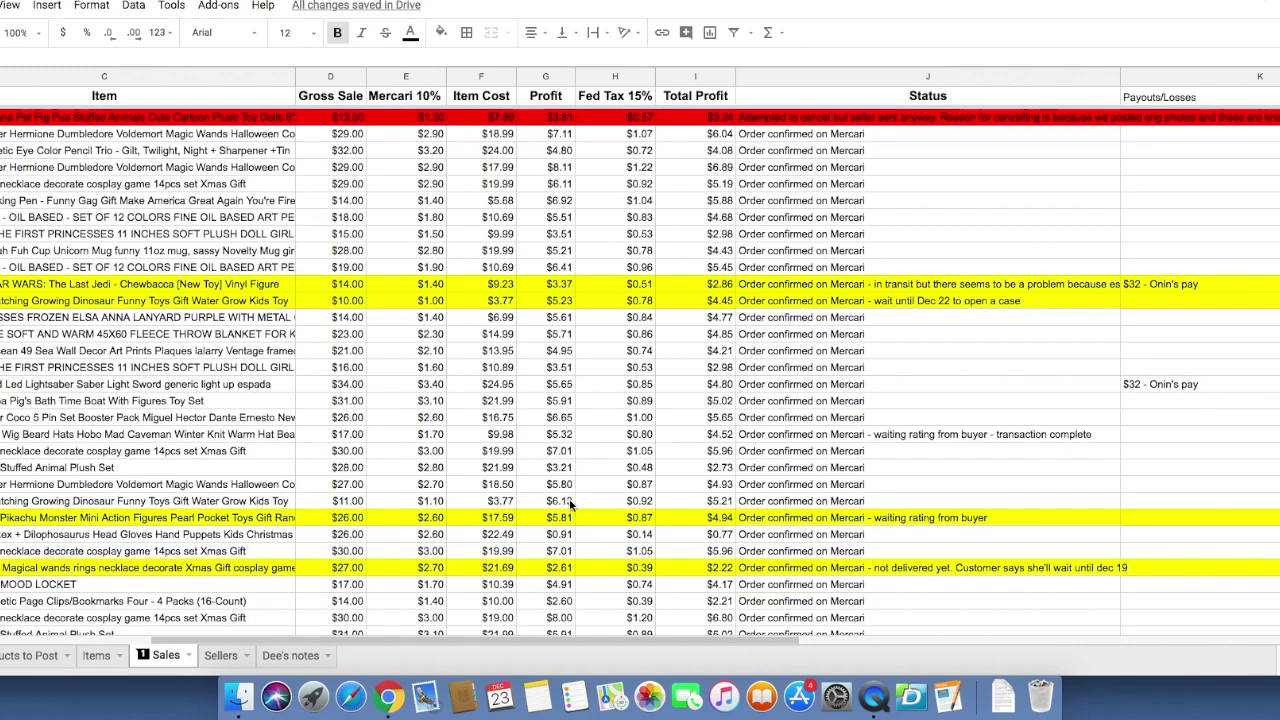
left_click_drag(549, 640, 587, 646)
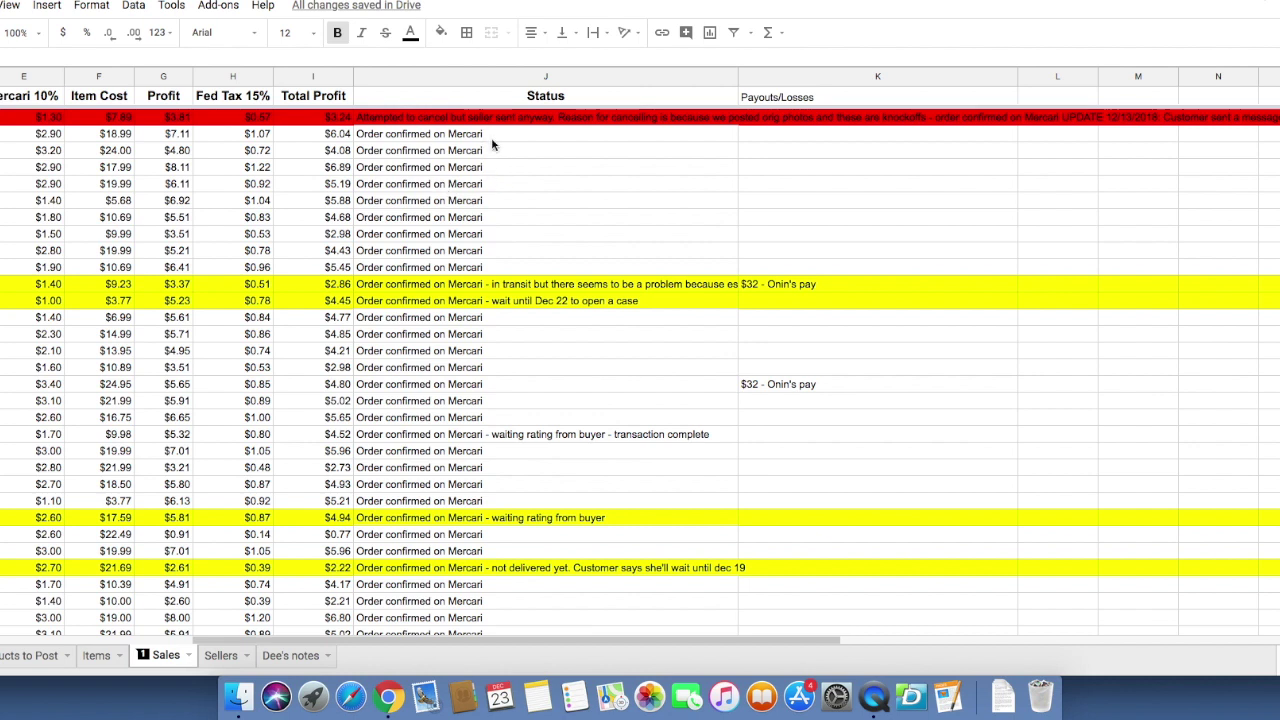
Check the status notes of the recent highlighted orders down to the totals row of the Sales sheet
scroll(482, 187, "down", 3)
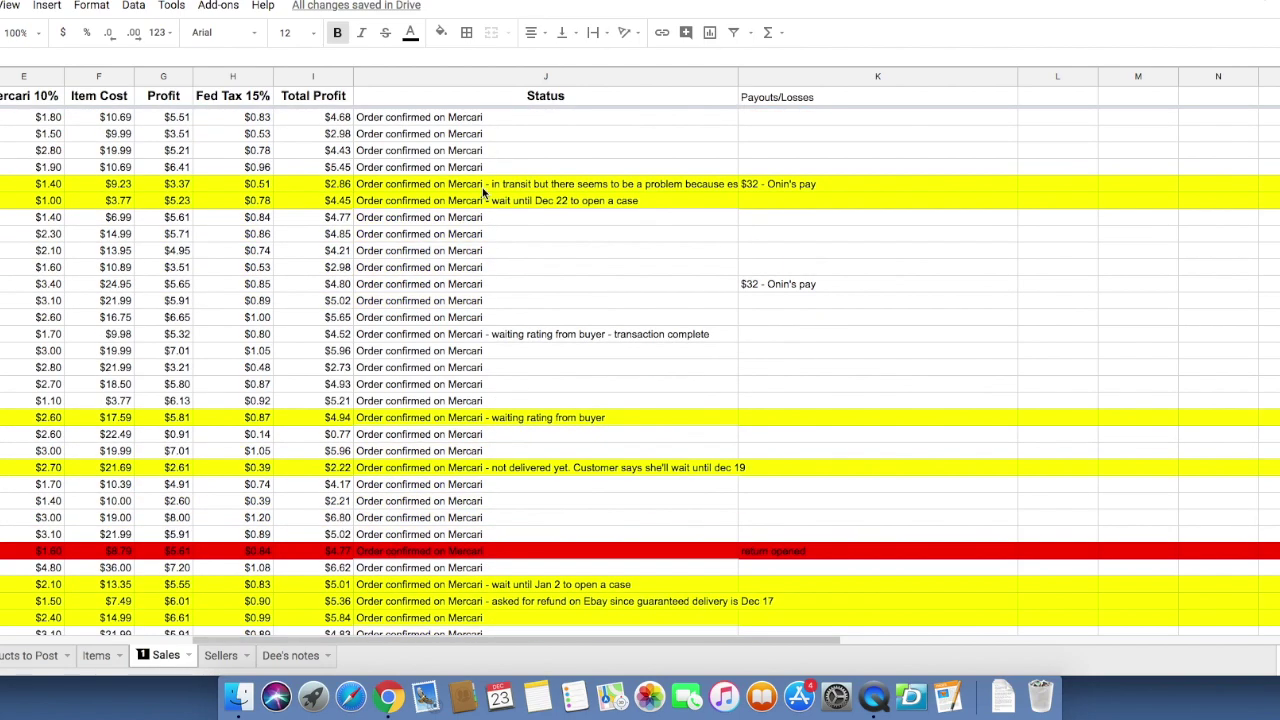
scroll(482, 187, "down", 5)
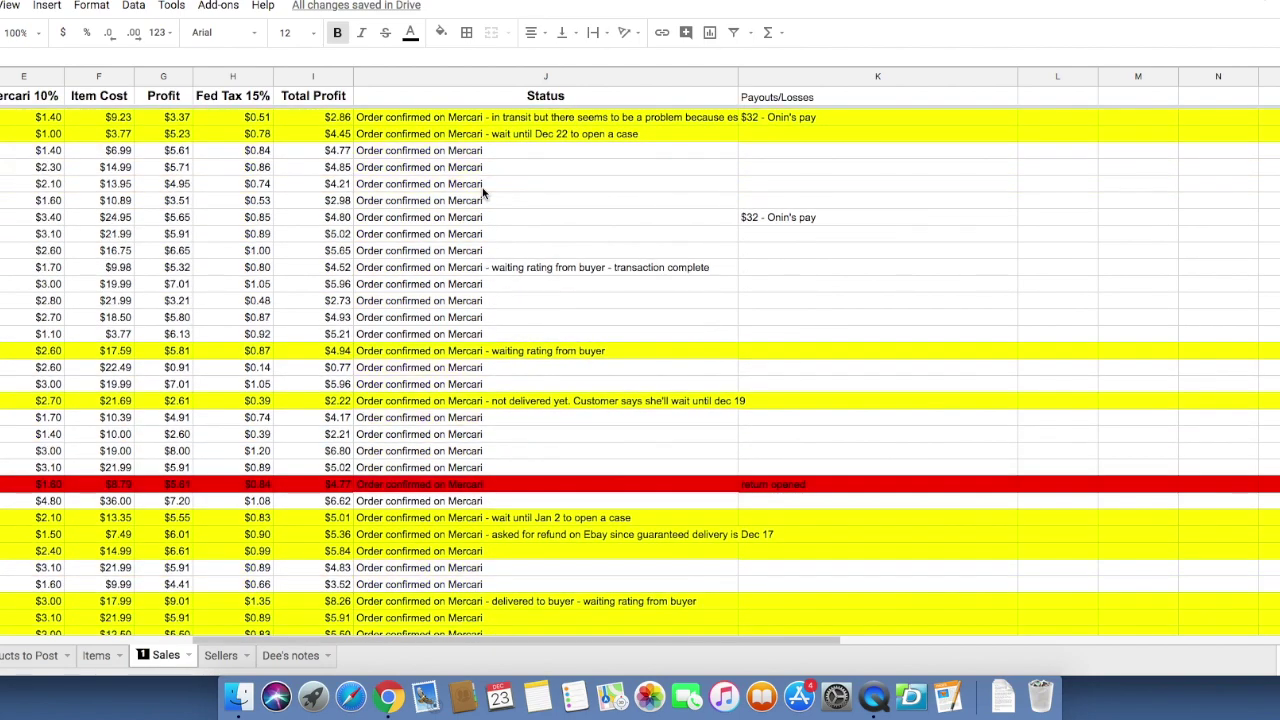
scroll(482, 187, "down", 7)
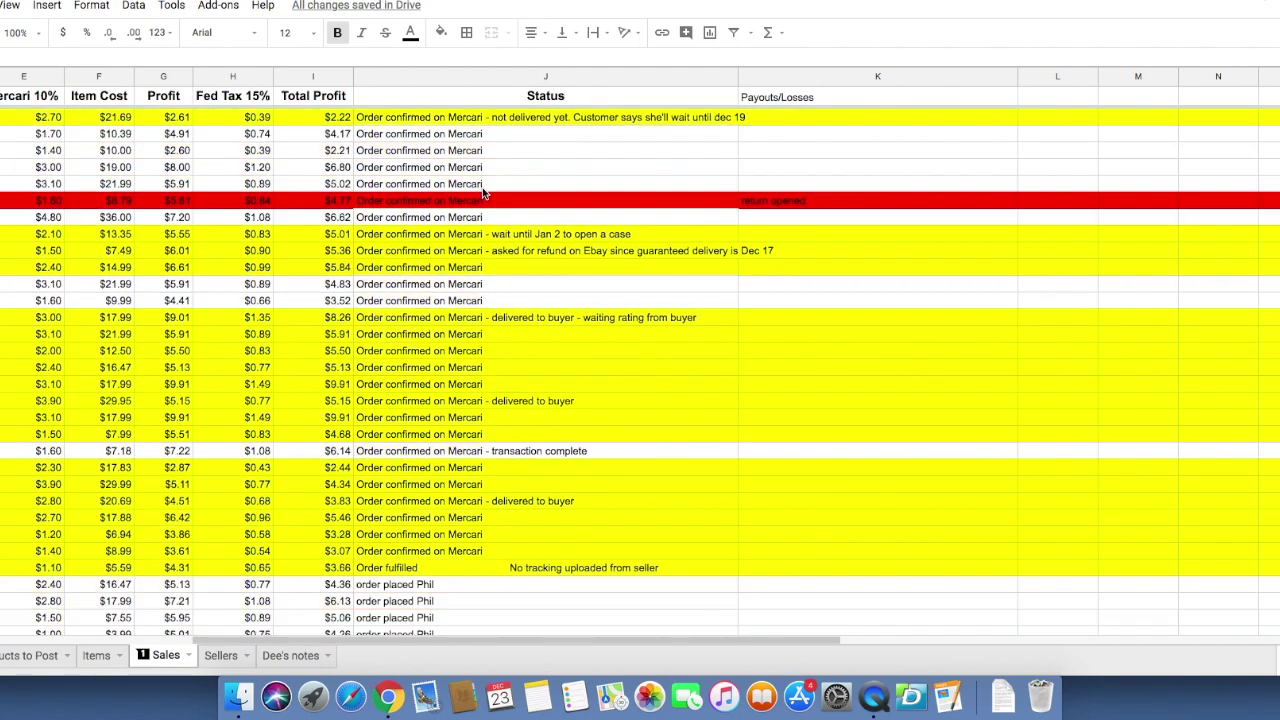
scroll(482, 187, "down", 10)
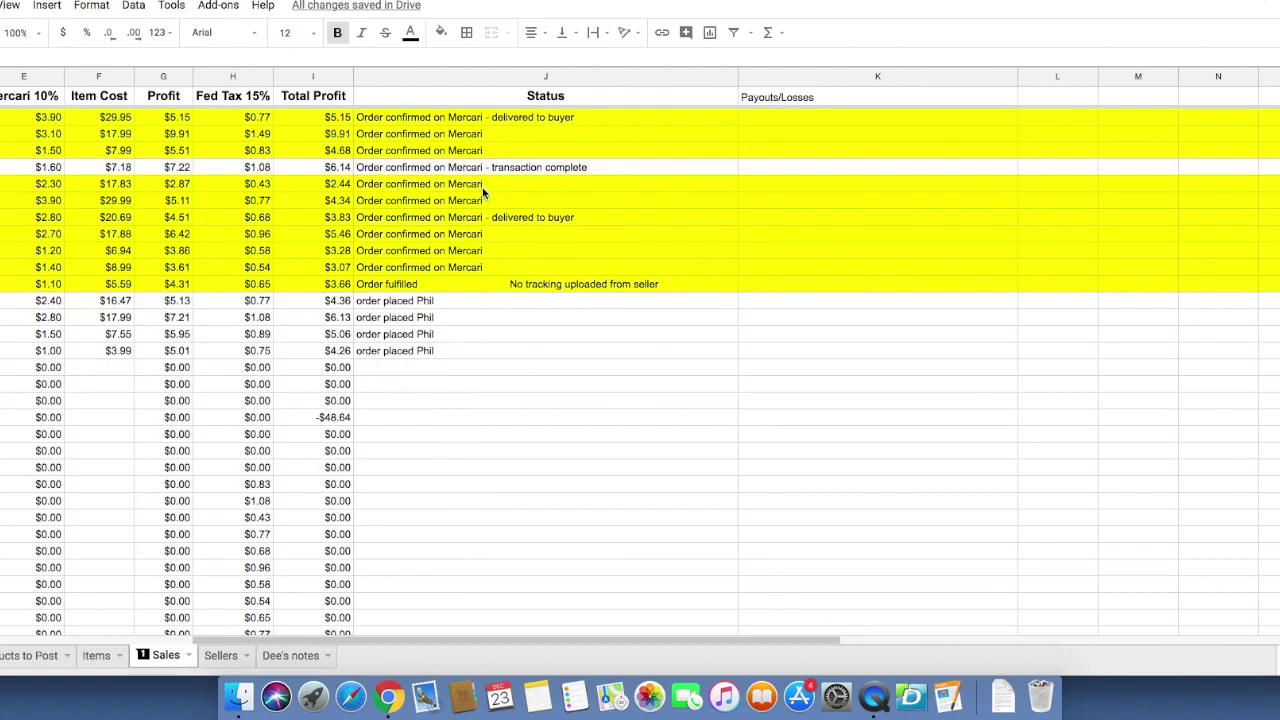
scroll(482, 190, "down", 4)
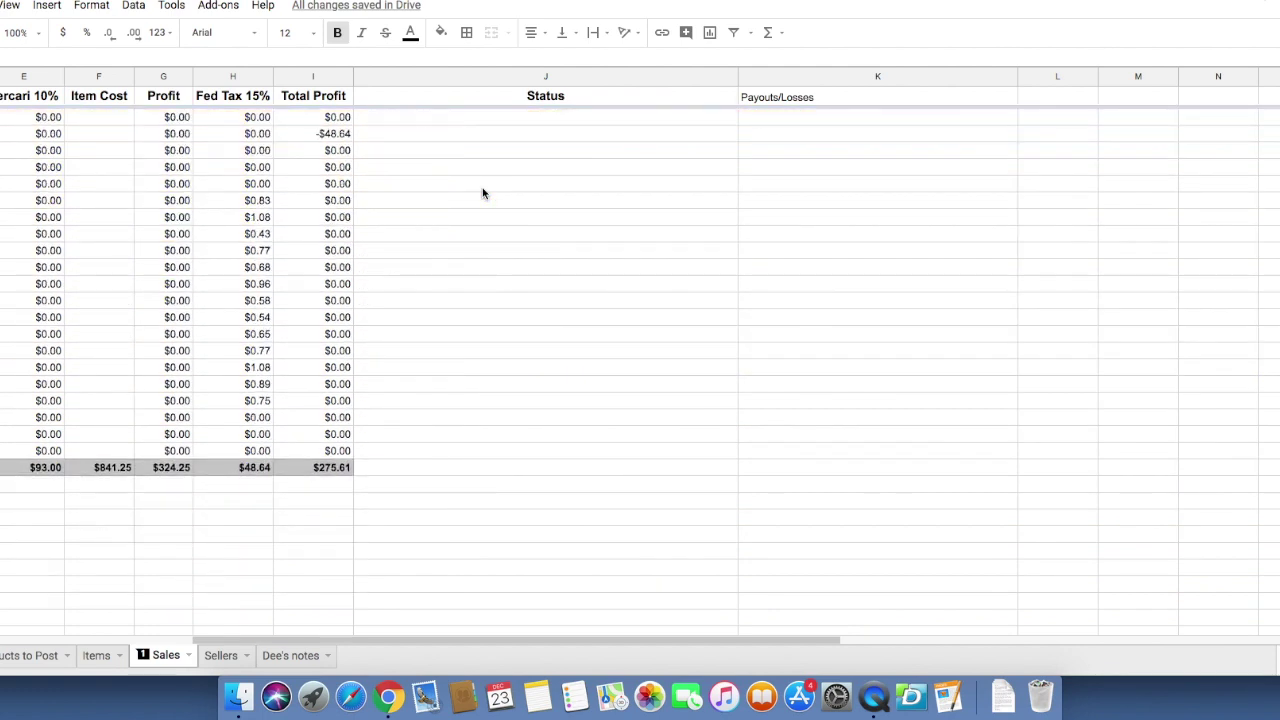
scroll(482, 190, "up", 3)
scroll(482, 193, "up", 12)
scroll(482, 193, "down", 16)
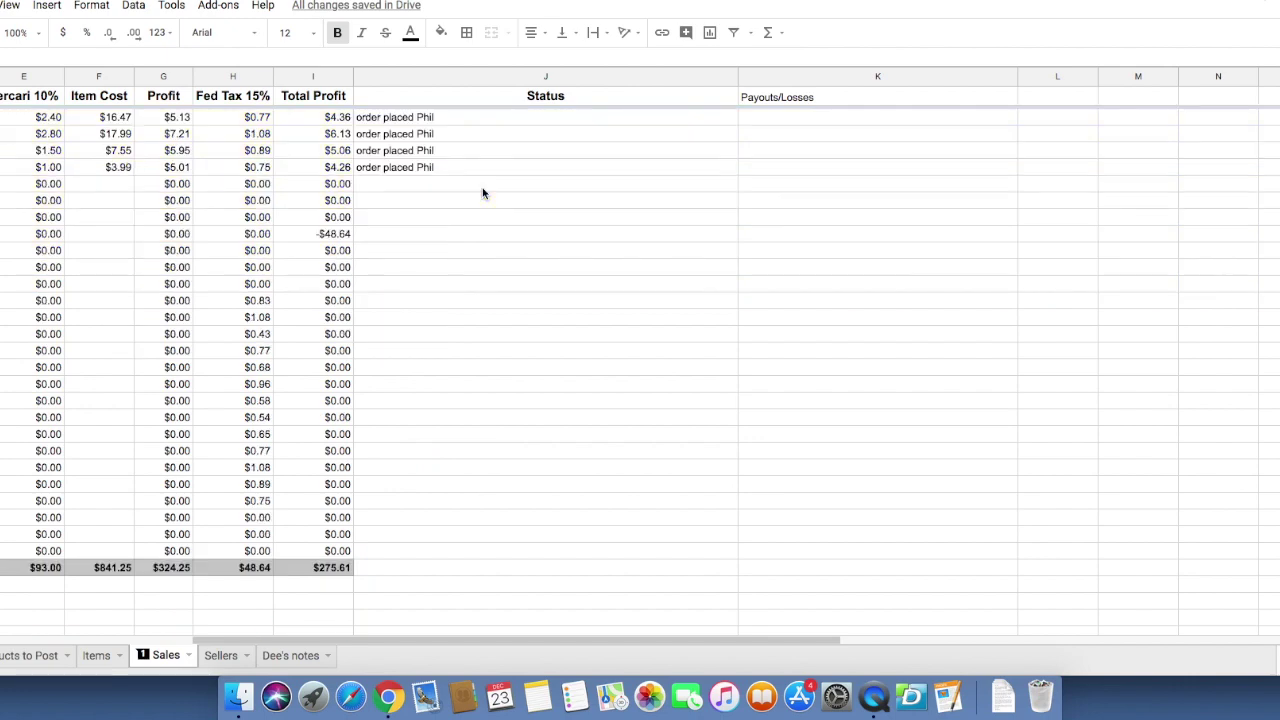
scroll(482, 193, "down", 4)
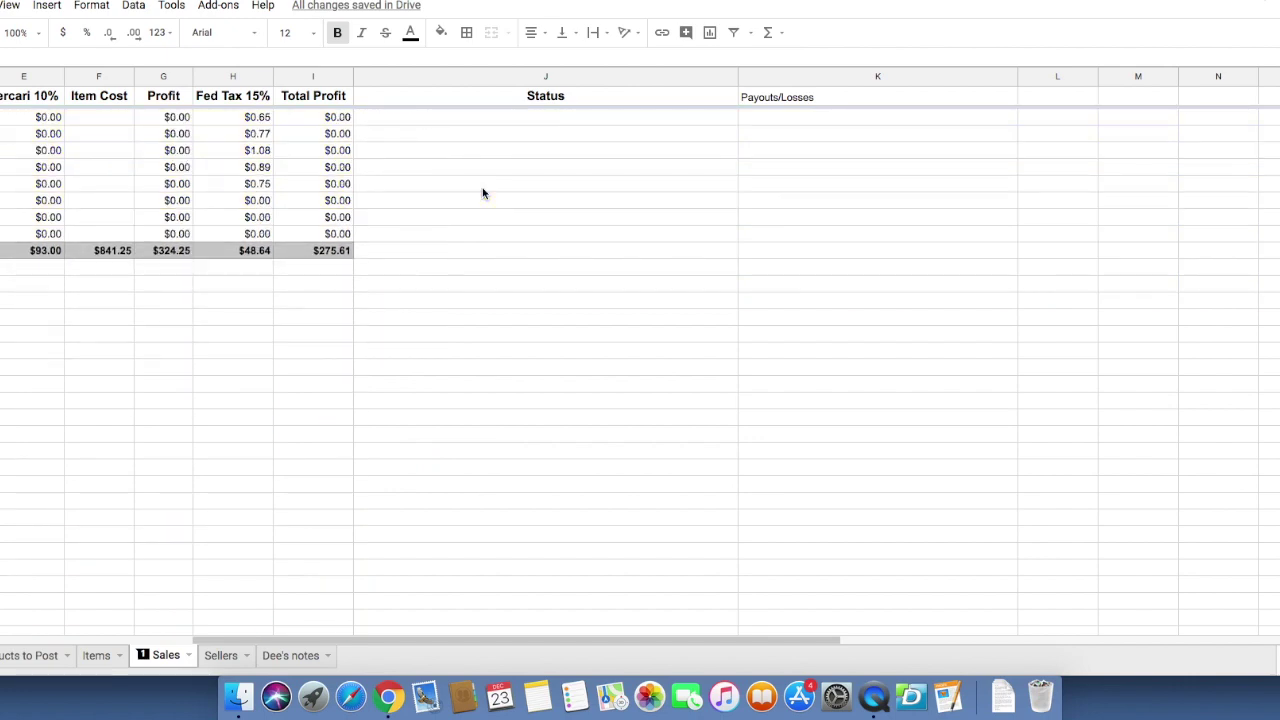
scroll(482, 193, "up", 8)
scroll(482, 193, "up", 10)
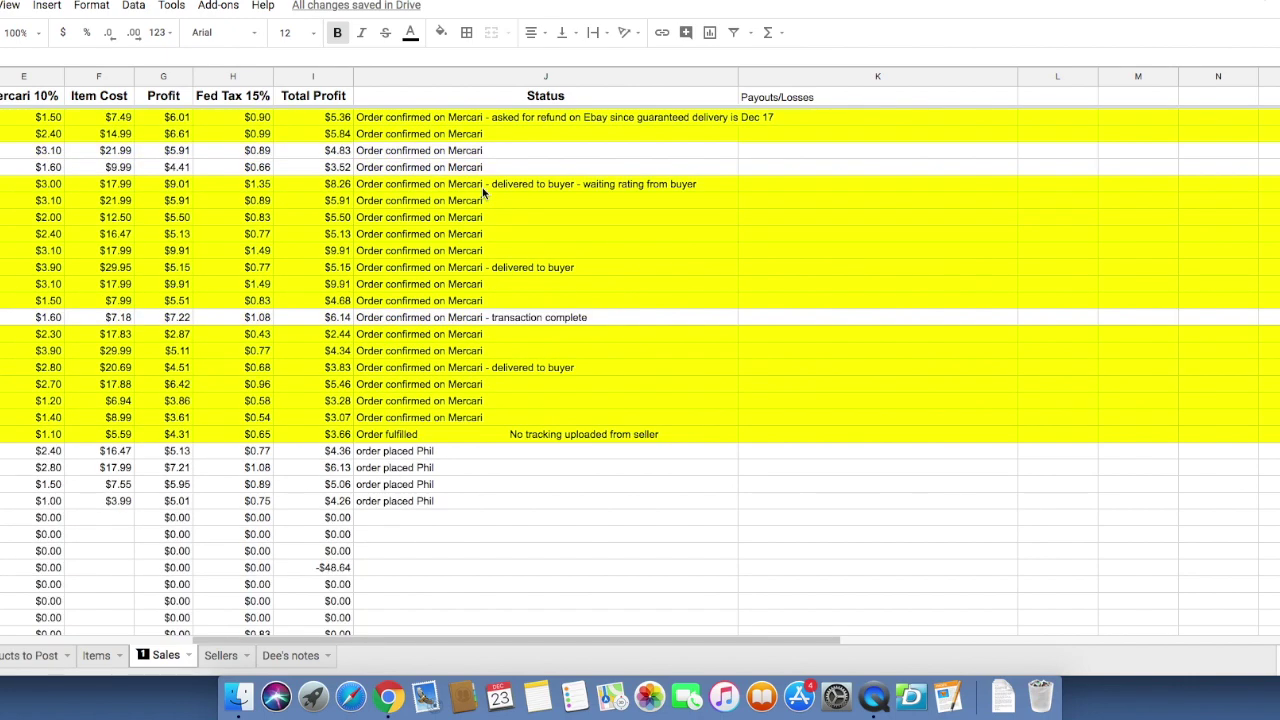
Review the totals for gross sale, Mercari fee, item cost, federal tax and profit, plus the customers and items of the orders above
scroll(401, 305, "down", 15)
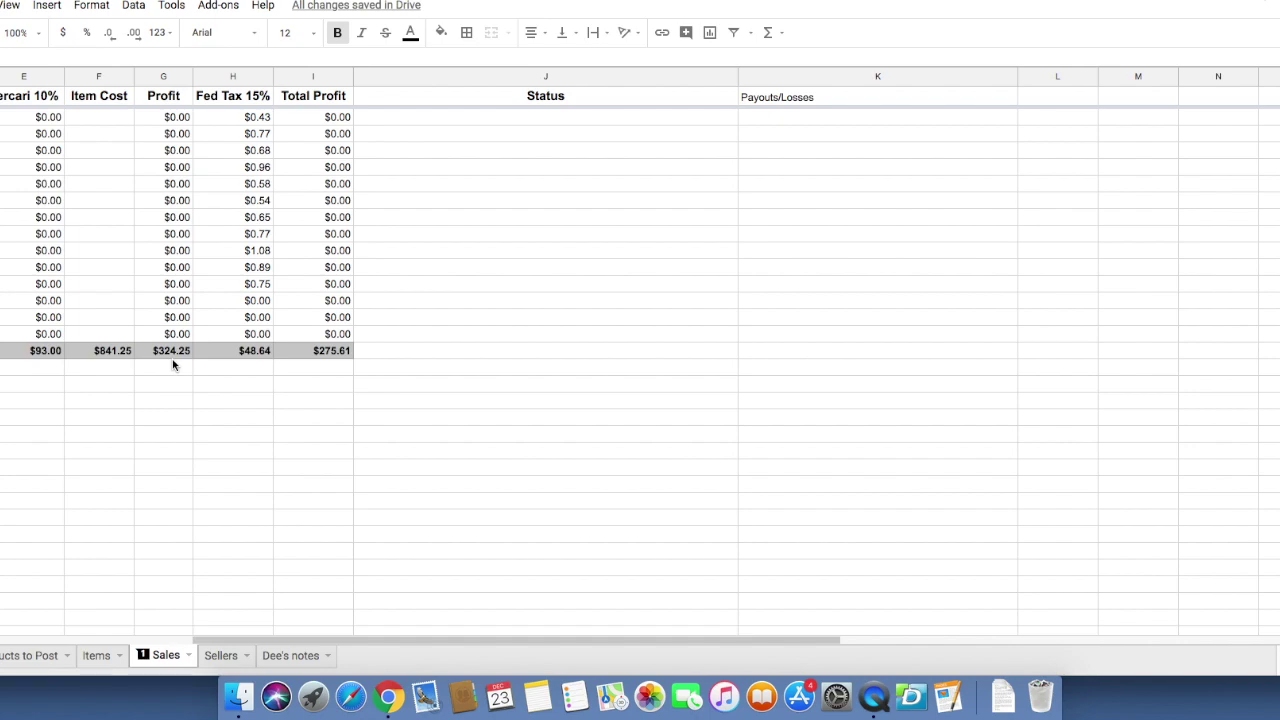
scroll(172, 365, "up", 10)
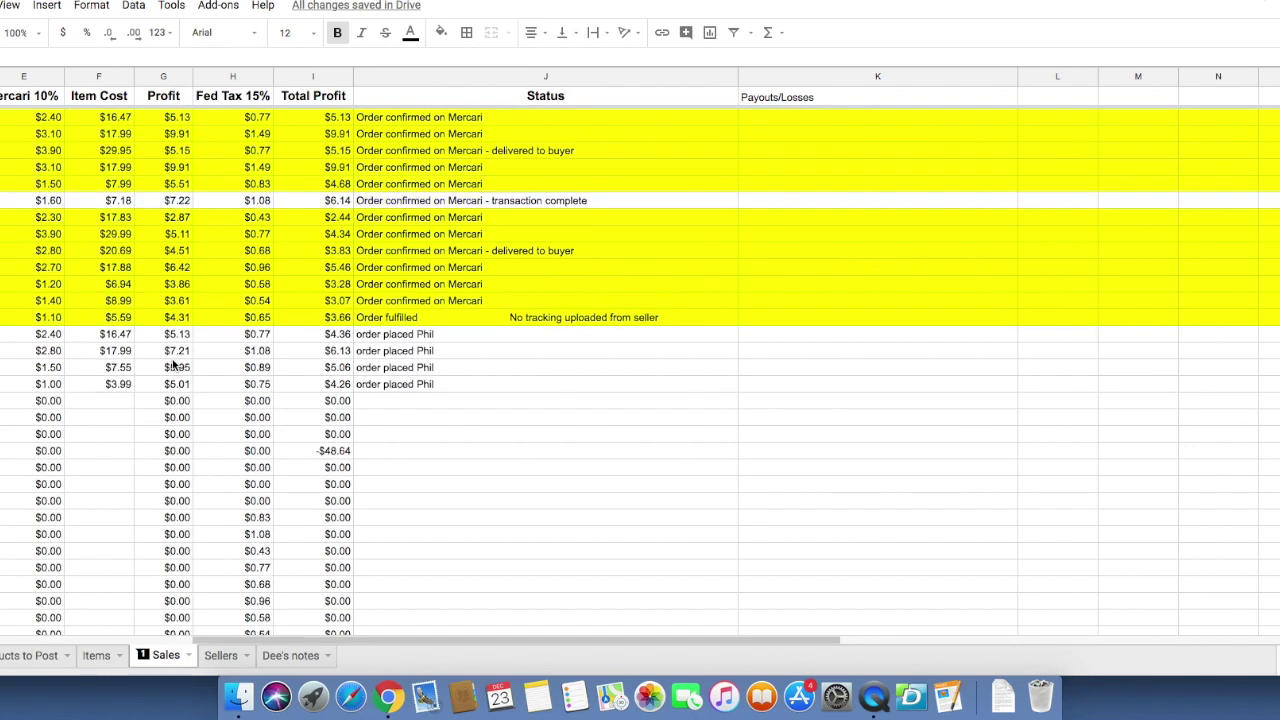
scroll(172, 365, "up", 2)
scroll(177, 366, "down", 10)
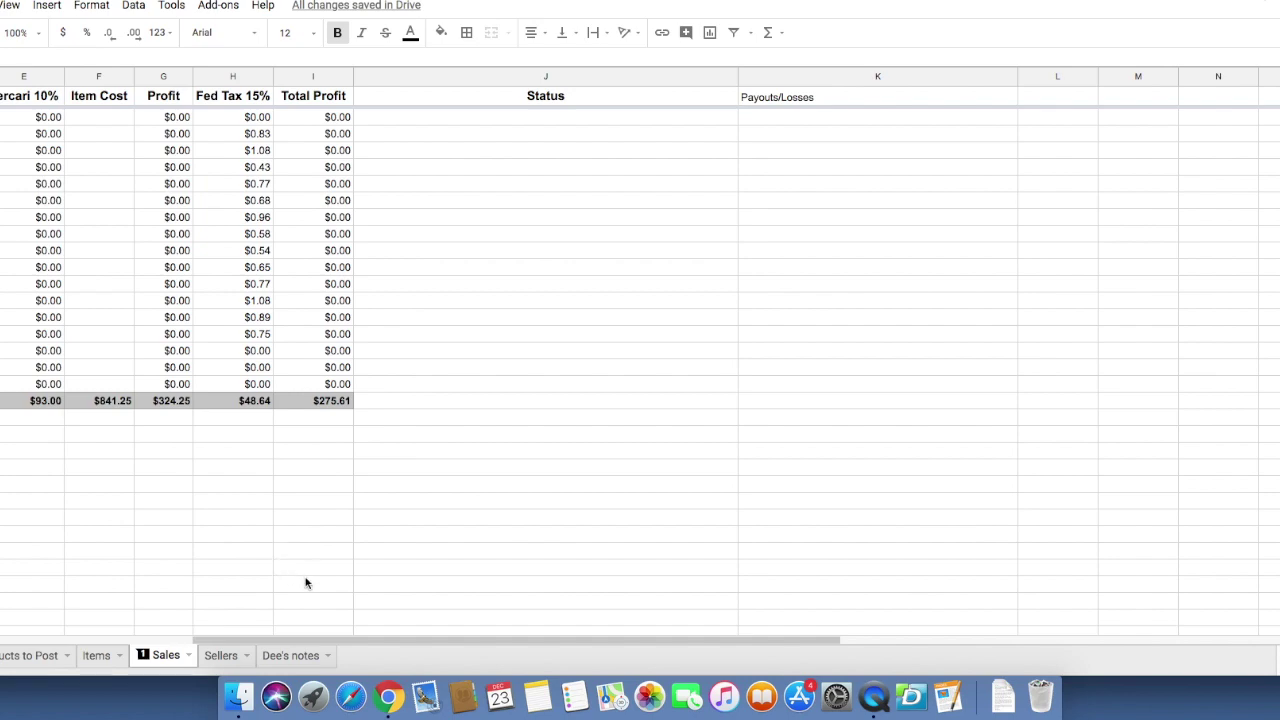
left_click_drag(329, 640, 15, 662)
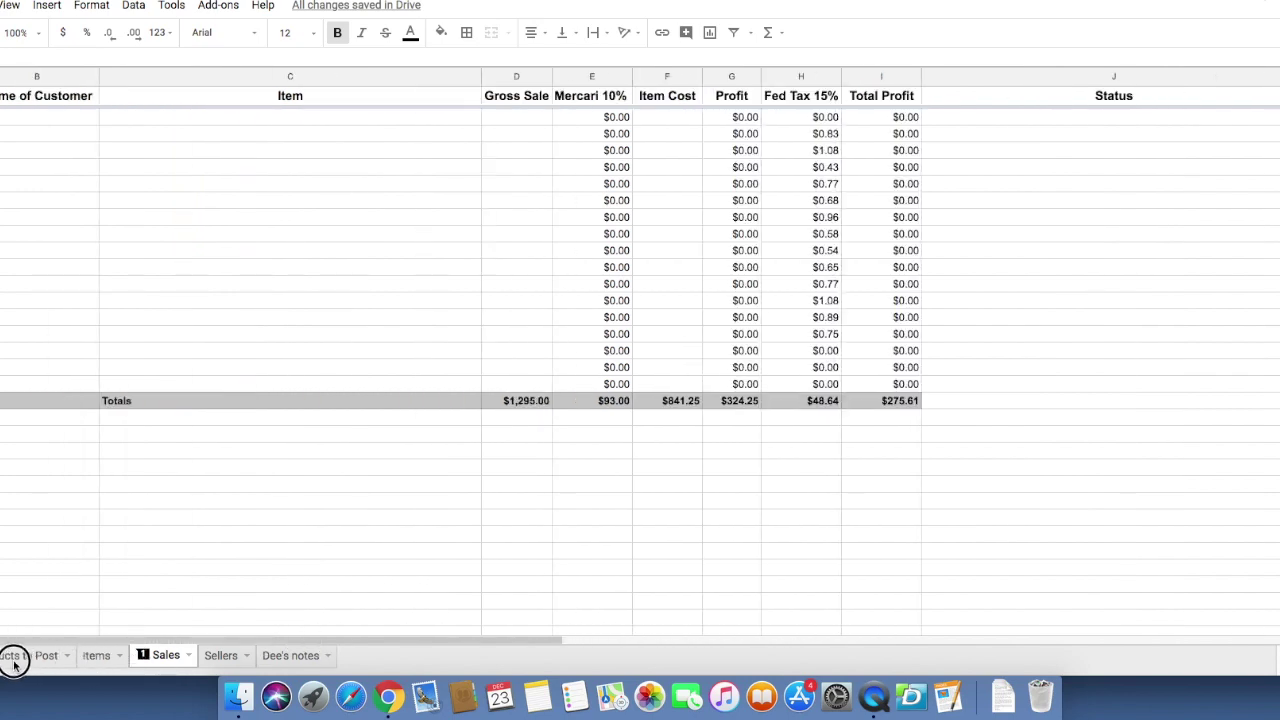
scroll(268, 533, "up", 8)
scroll(268, 535, "up", 2)
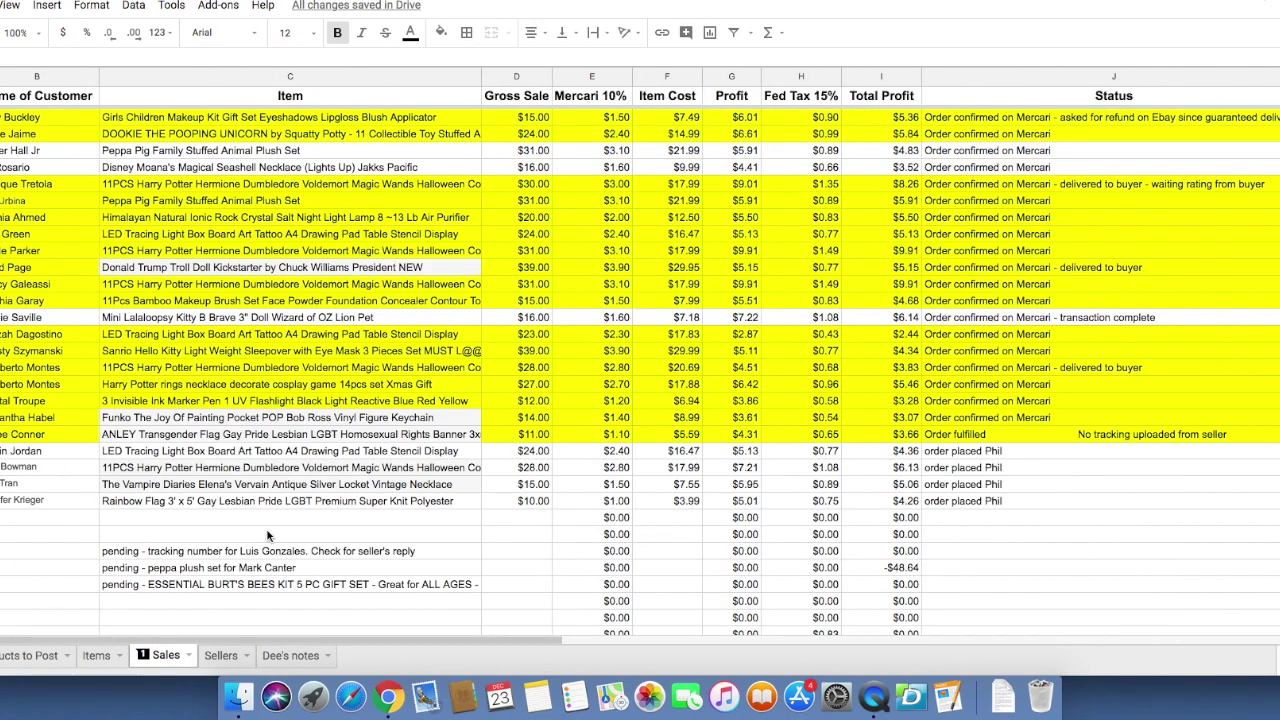
scroll(268, 536, "up", 1)
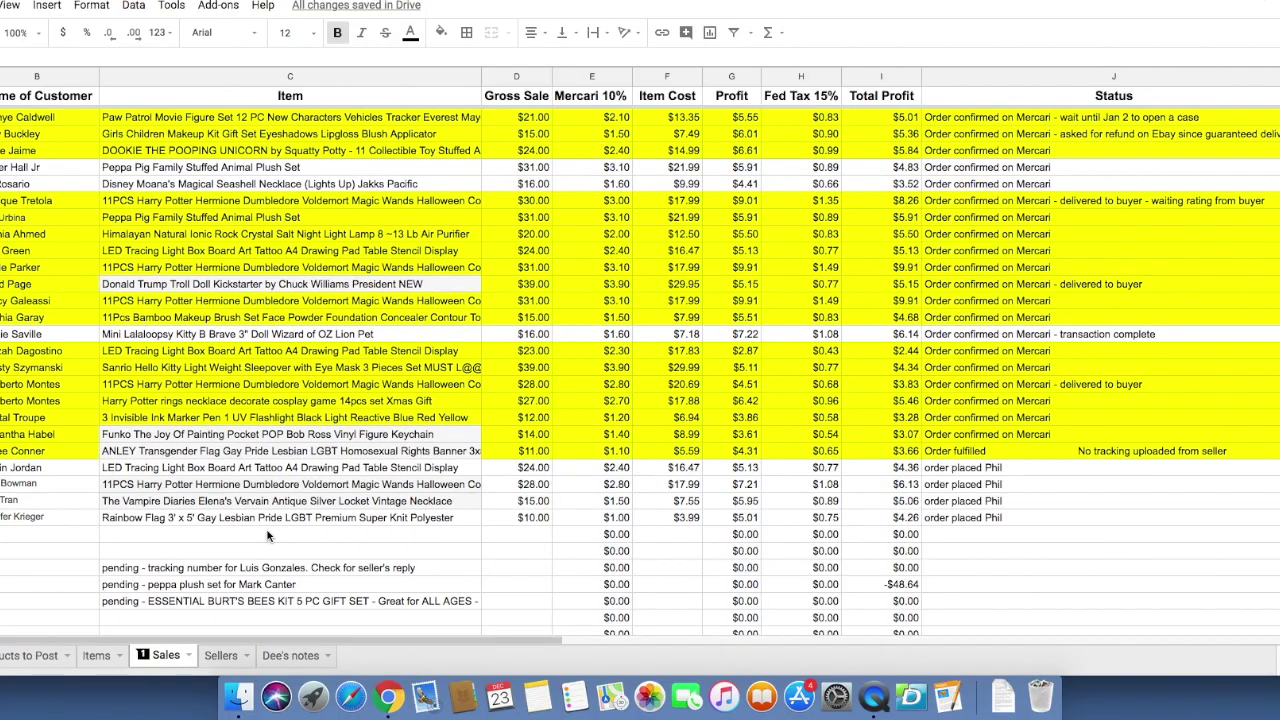
scroll(268, 536, "up", 15)
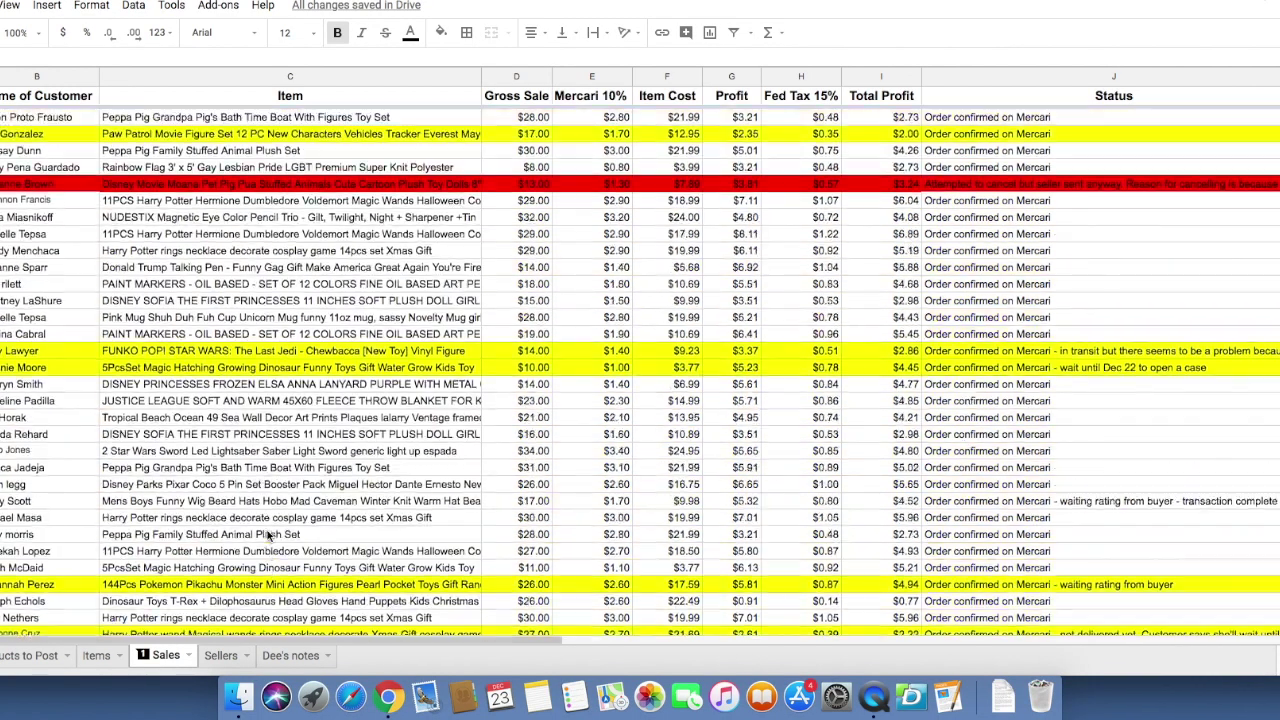
Look through the Sales sheet from its earliest orders down to the pending items and the totals row
scroll(268, 536, "up", 15)
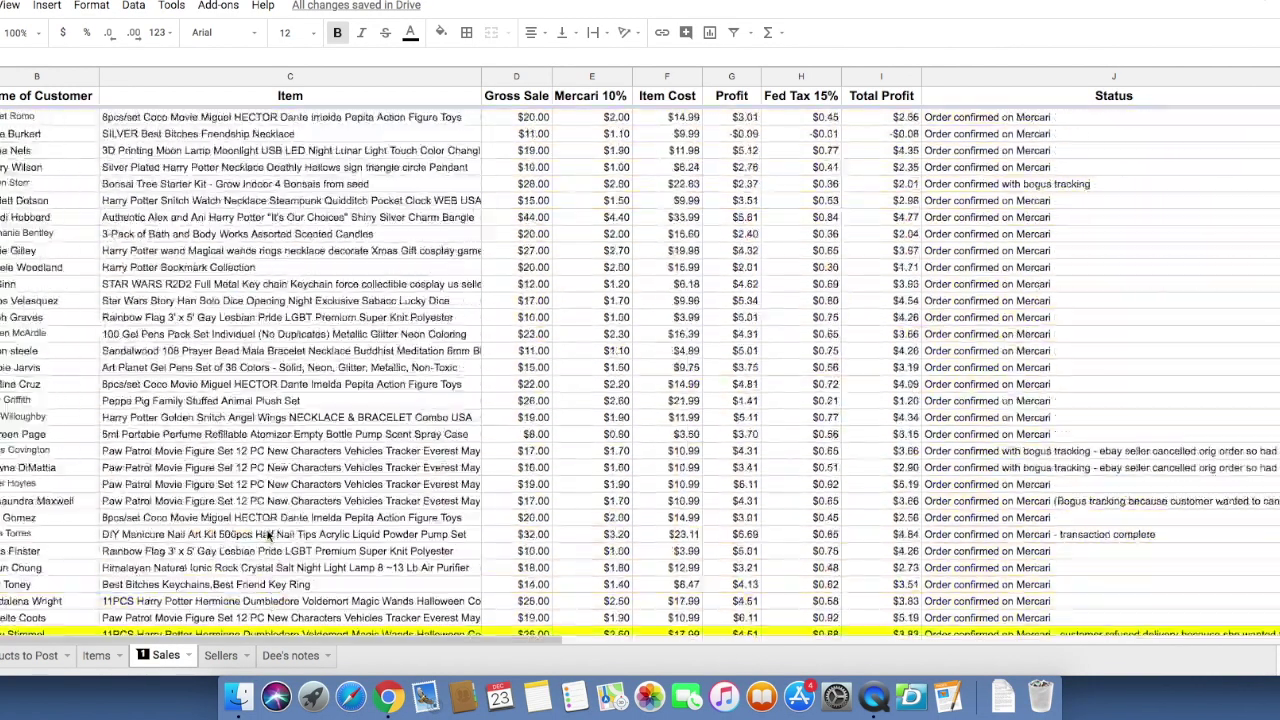
scroll(268, 536, "up", 12)
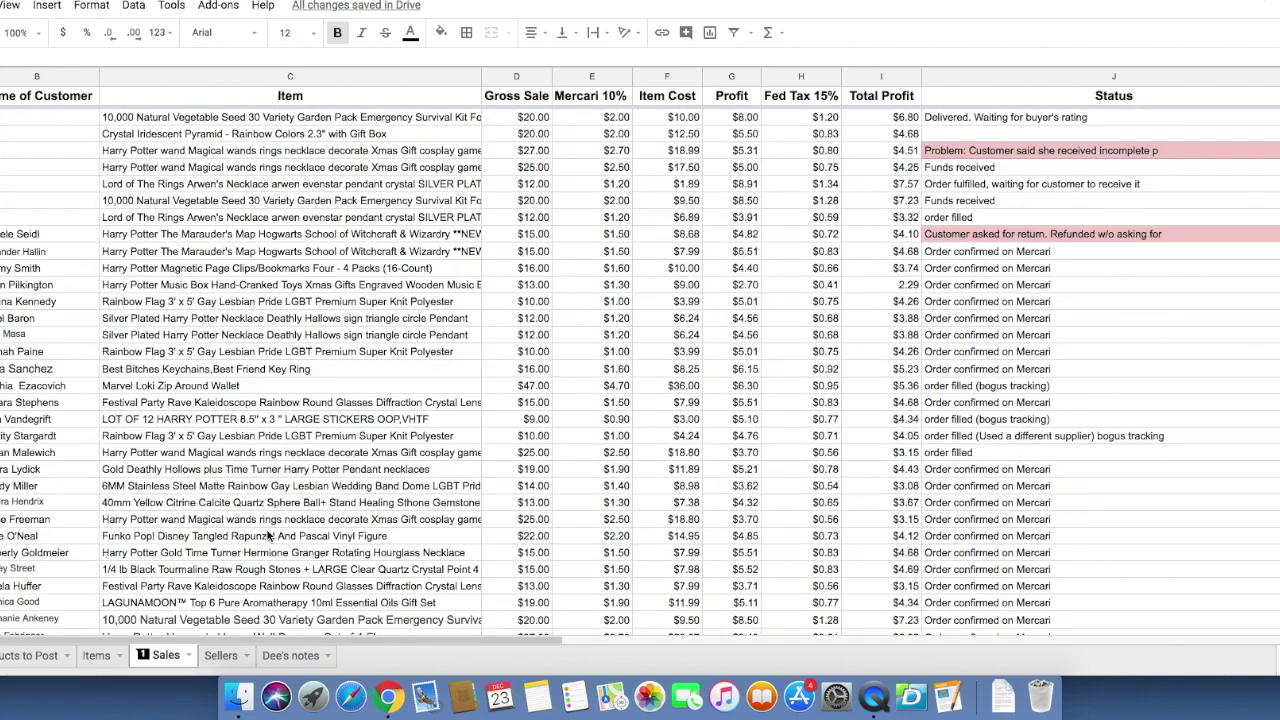
scroll(268, 536, "down", 5)
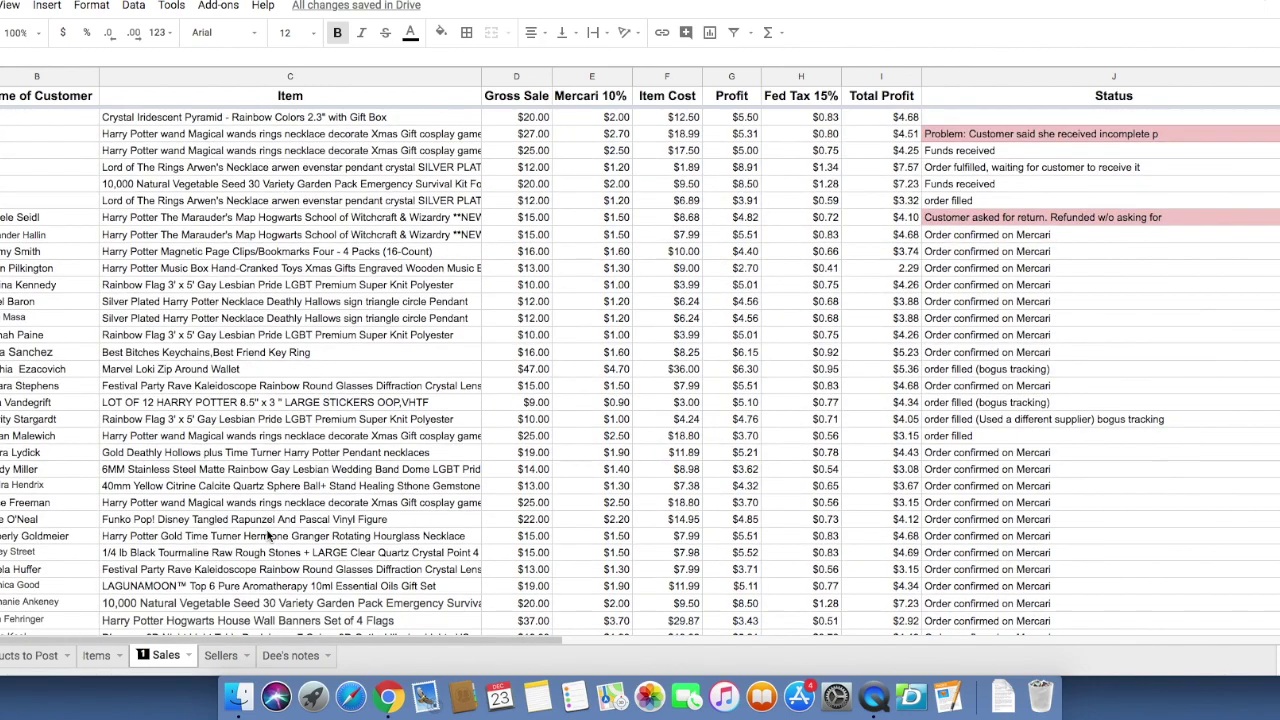
scroll(268, 536, "down", 20)
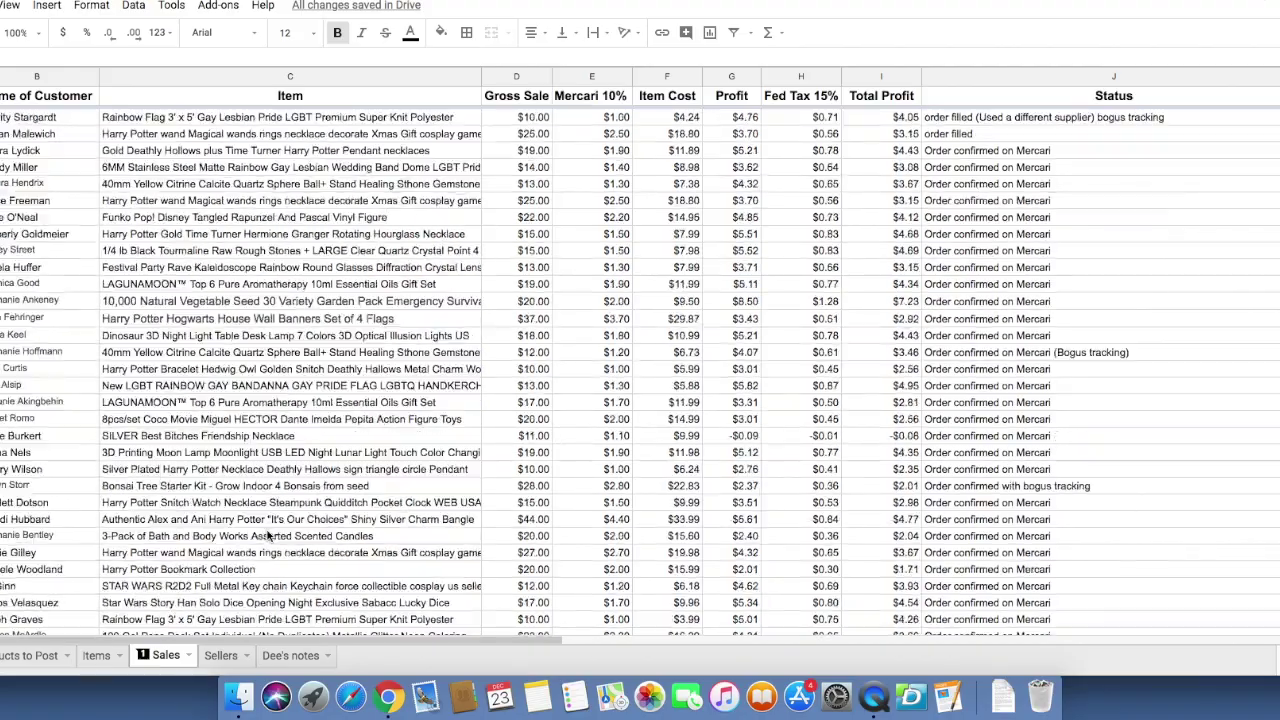
scroll(268, 536, "down", 20)
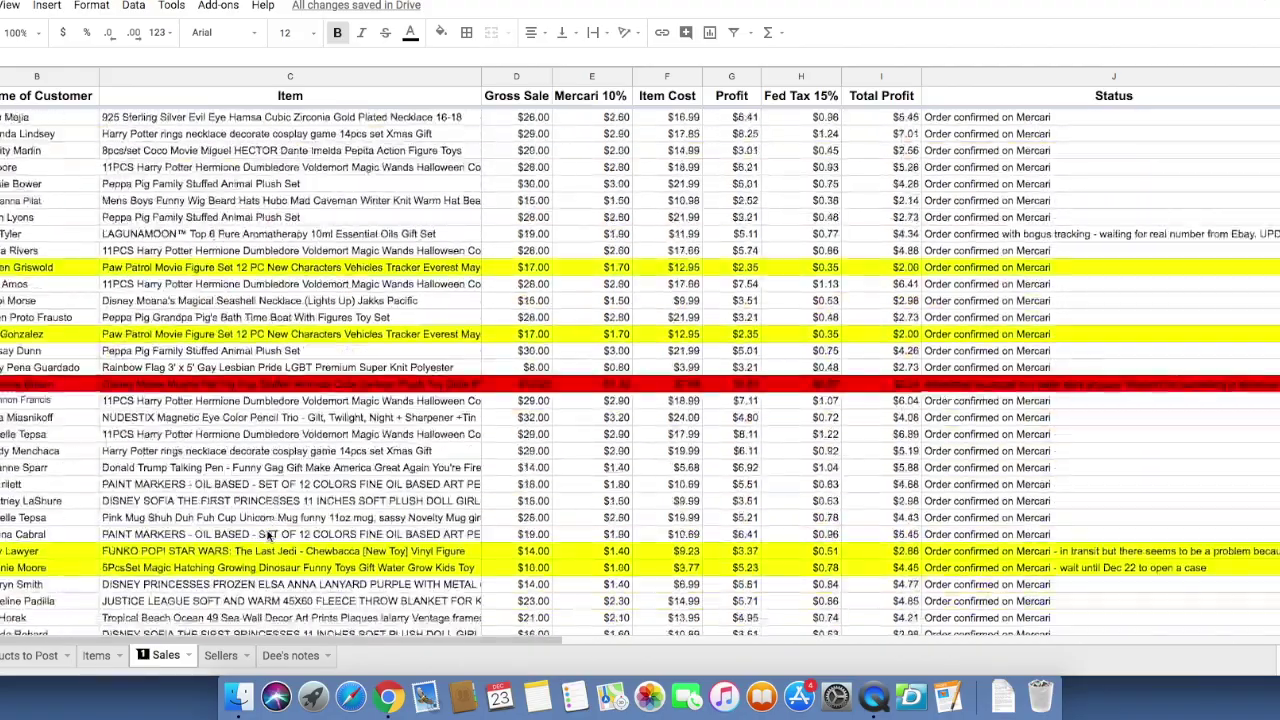
scroll(268, 536, "down", 8)
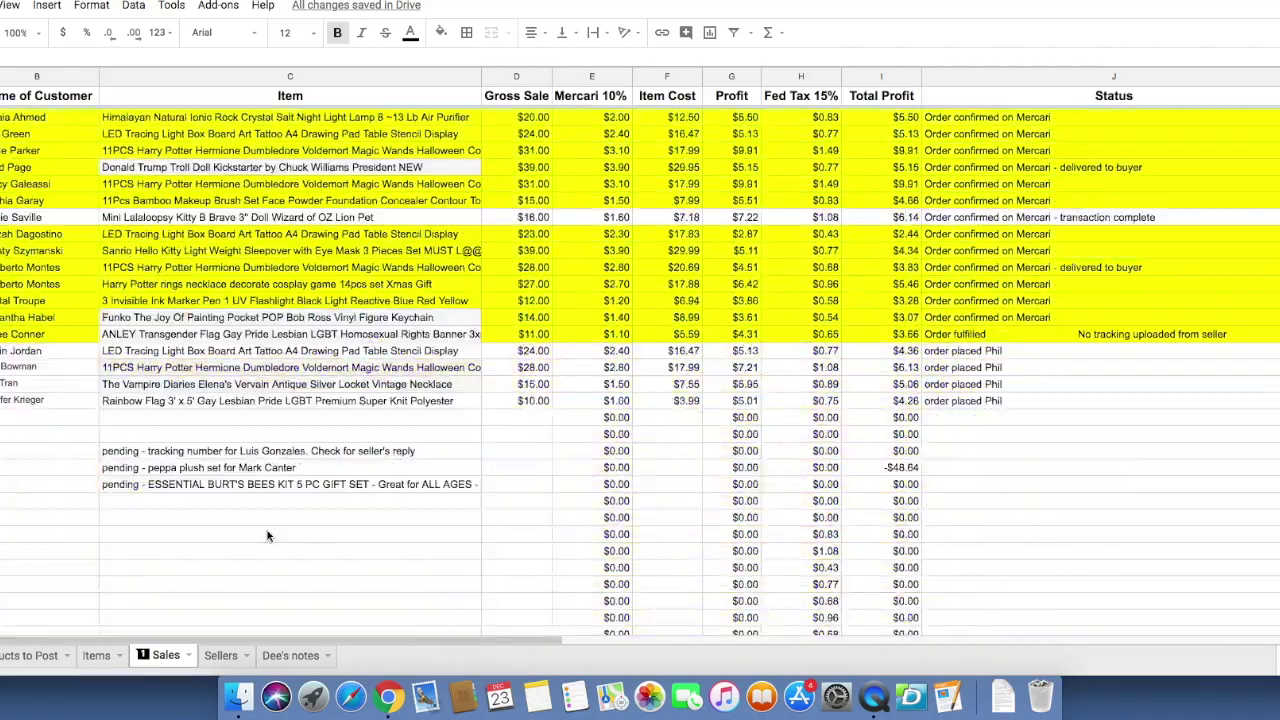
scroll(268, 536, "down", 4)
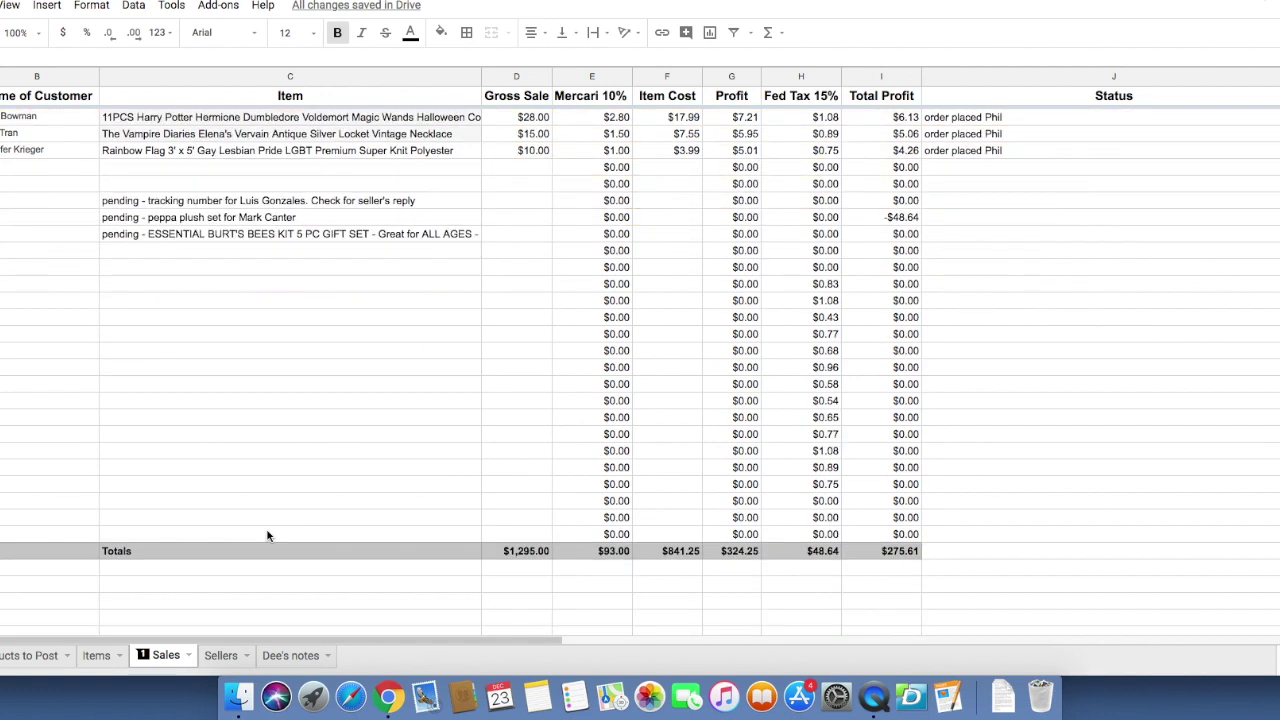
Review the item cost, federal tax and profit totals against the Status and Payouts/Losses columns of the orders above
left_click_drag(365, 642, 646, 630)
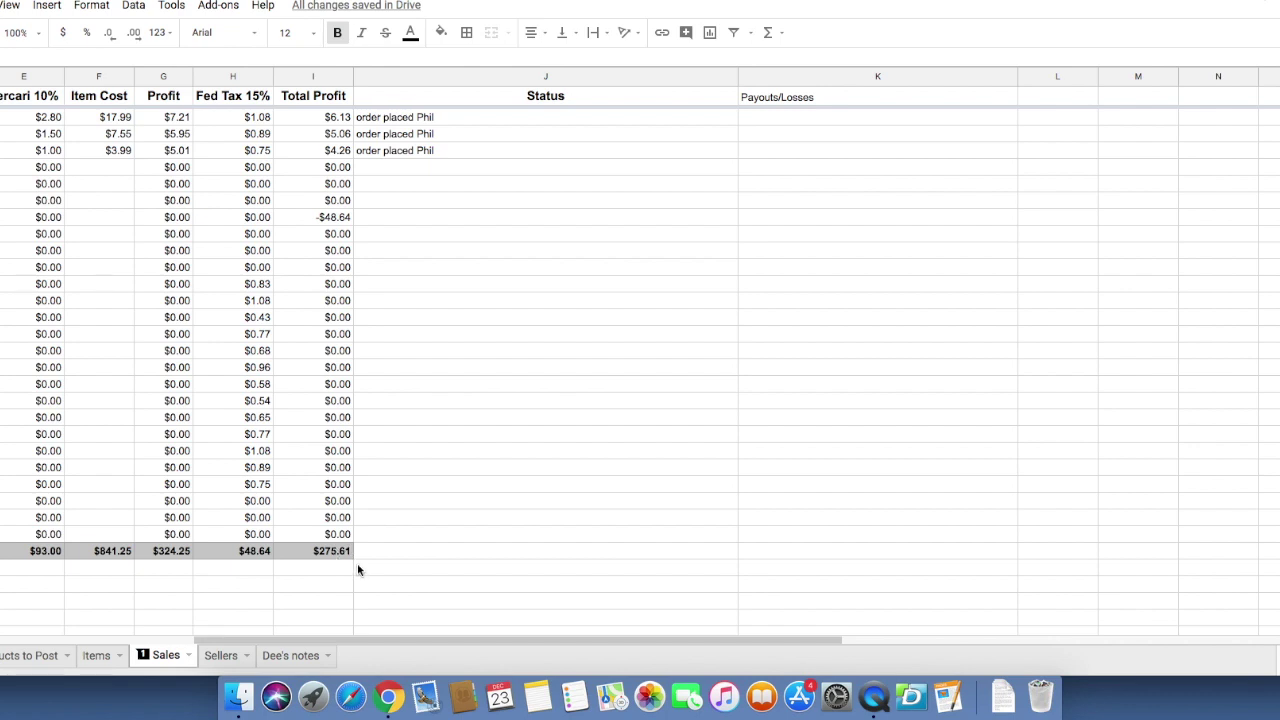
scroll(357, 563, "down", 1)
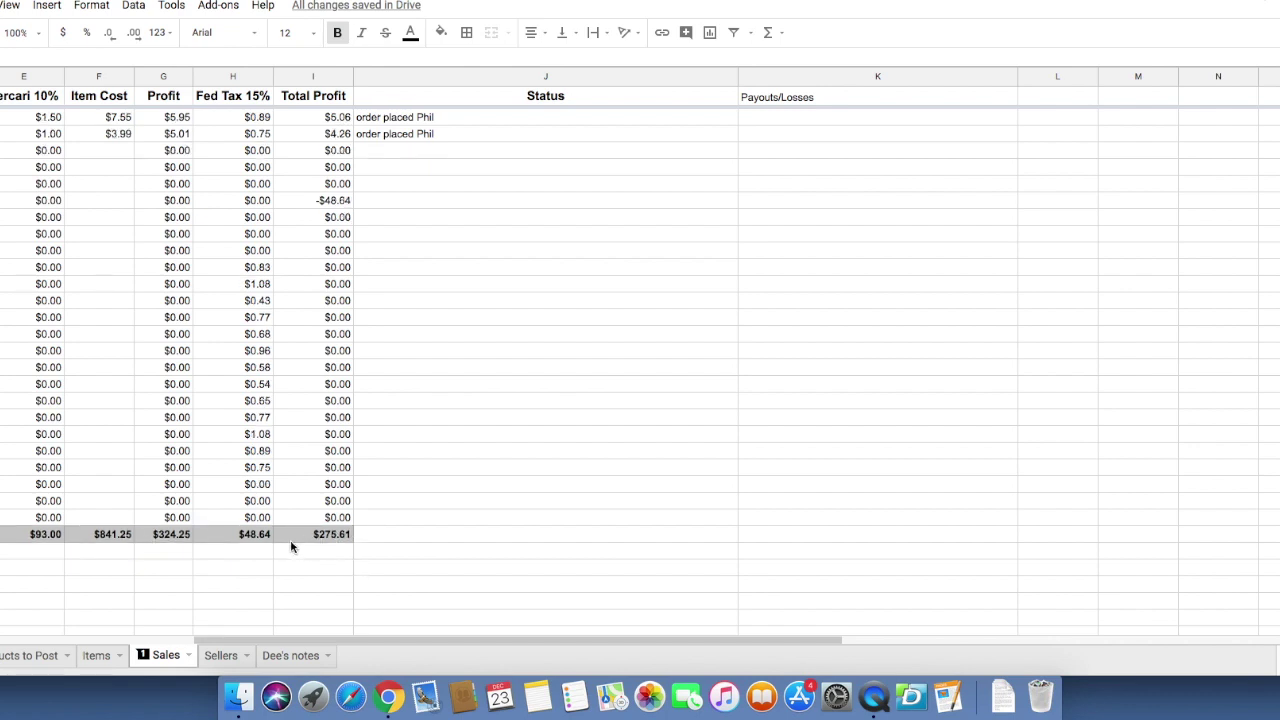
scroll(313, 544, "down", 2)
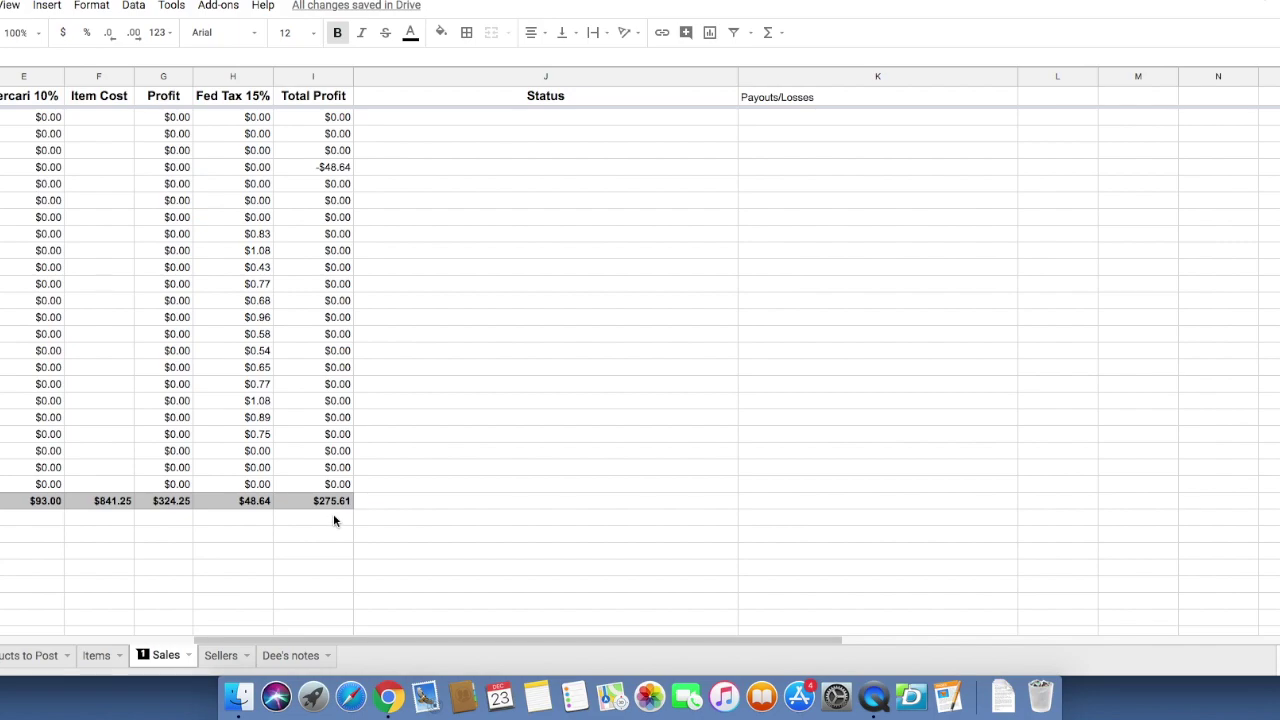
scroll(333, 513, "up", 10)
scroll(333, 519, "up", 5)
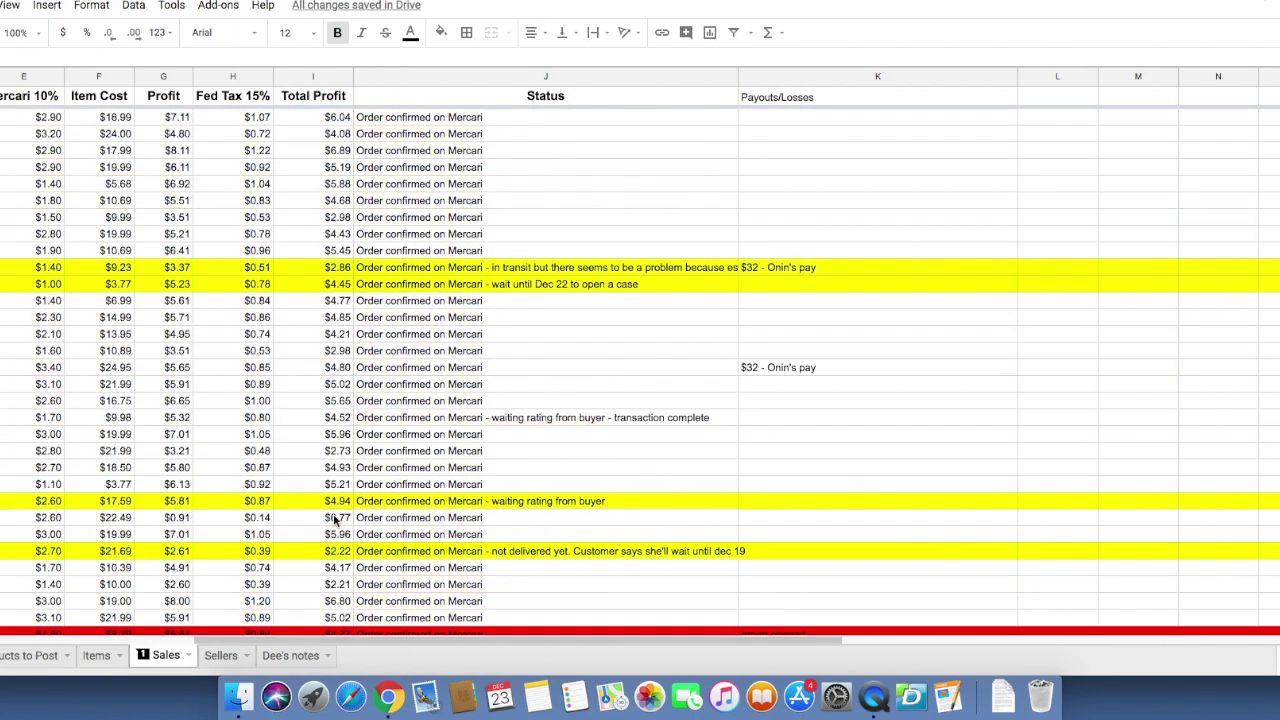
scroll(335, 519, "down", 15)
scroll(335, 519, "down", 3)
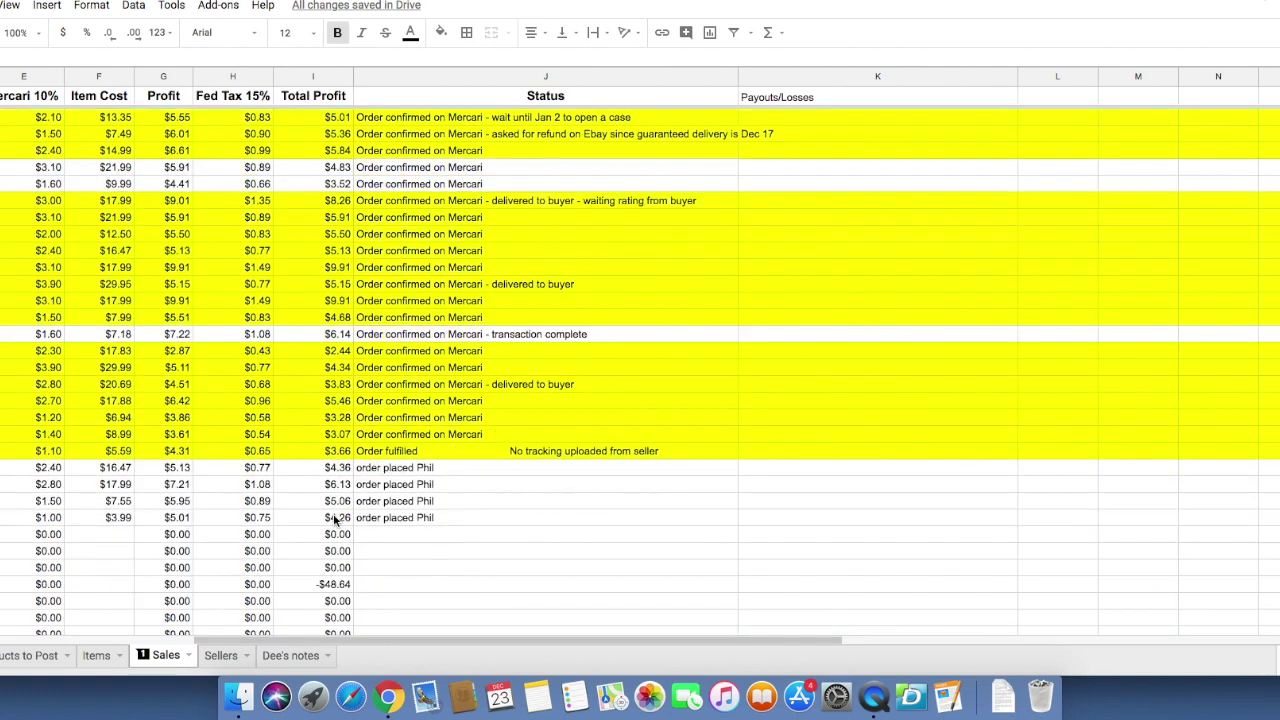
scroll(335, 519, "down", 11)
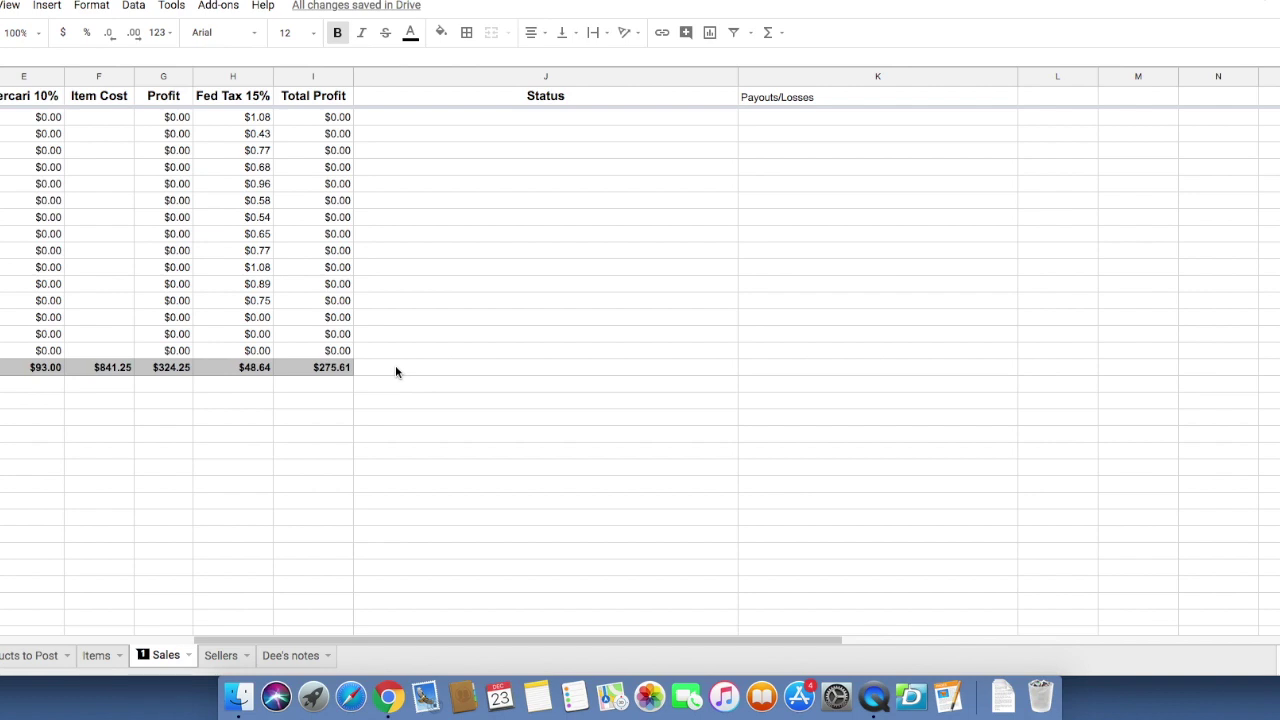
scroll(395, 371, "down", 3)
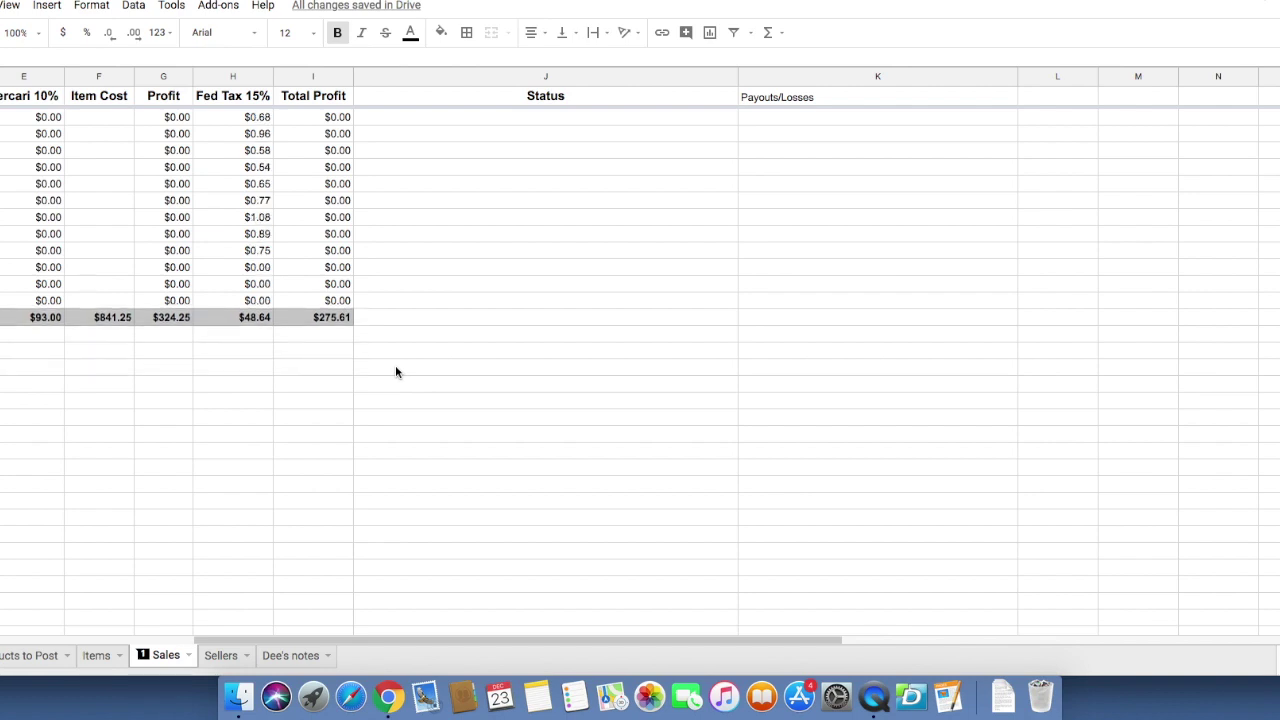
scroll(395, 372, "up", 6)
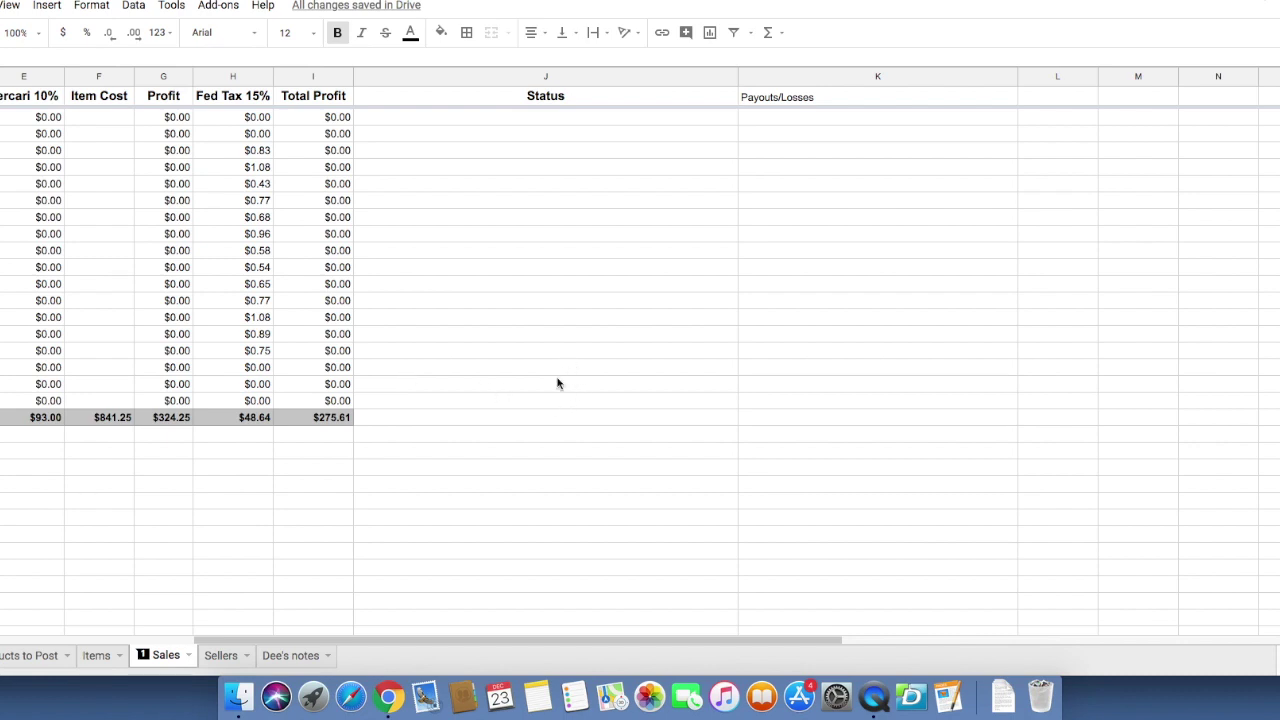
Narrow the browser window to expose the desktop, bring the Mercari Photos folder into view and open it
left_click_drag(1278, 215, 870, 242)
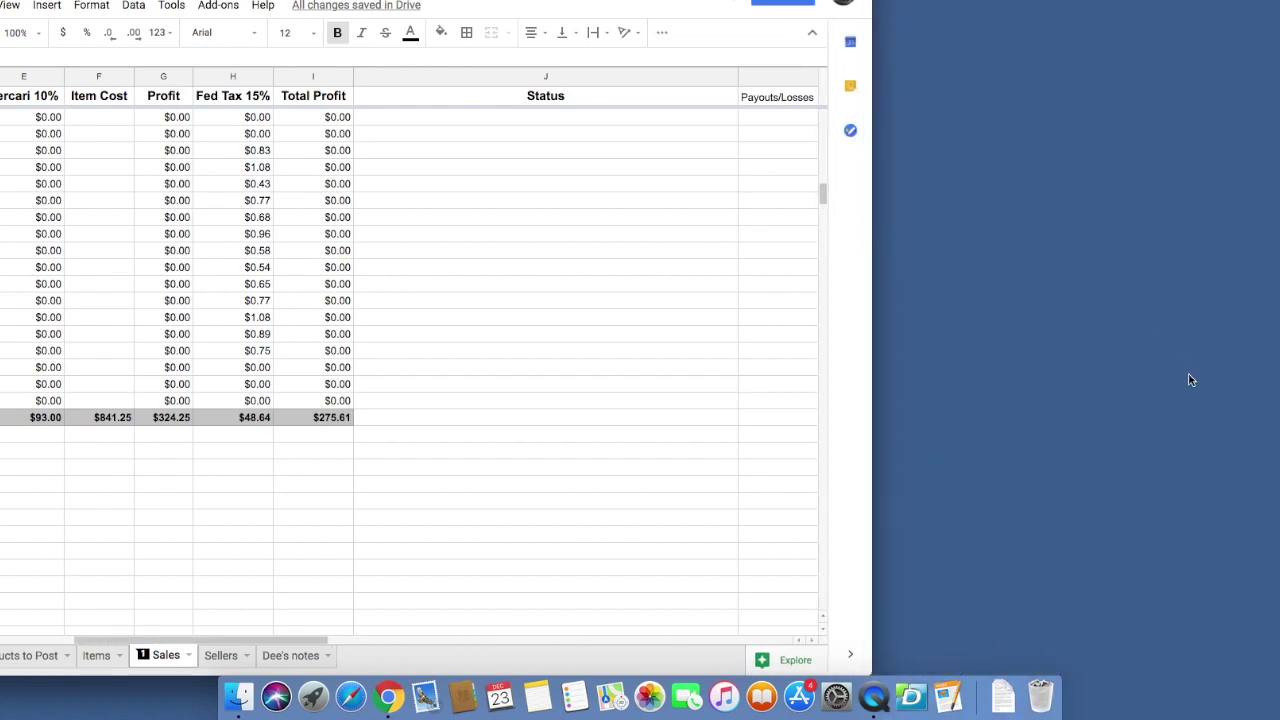
left_click_drag(1279, 258, 1011, 421)
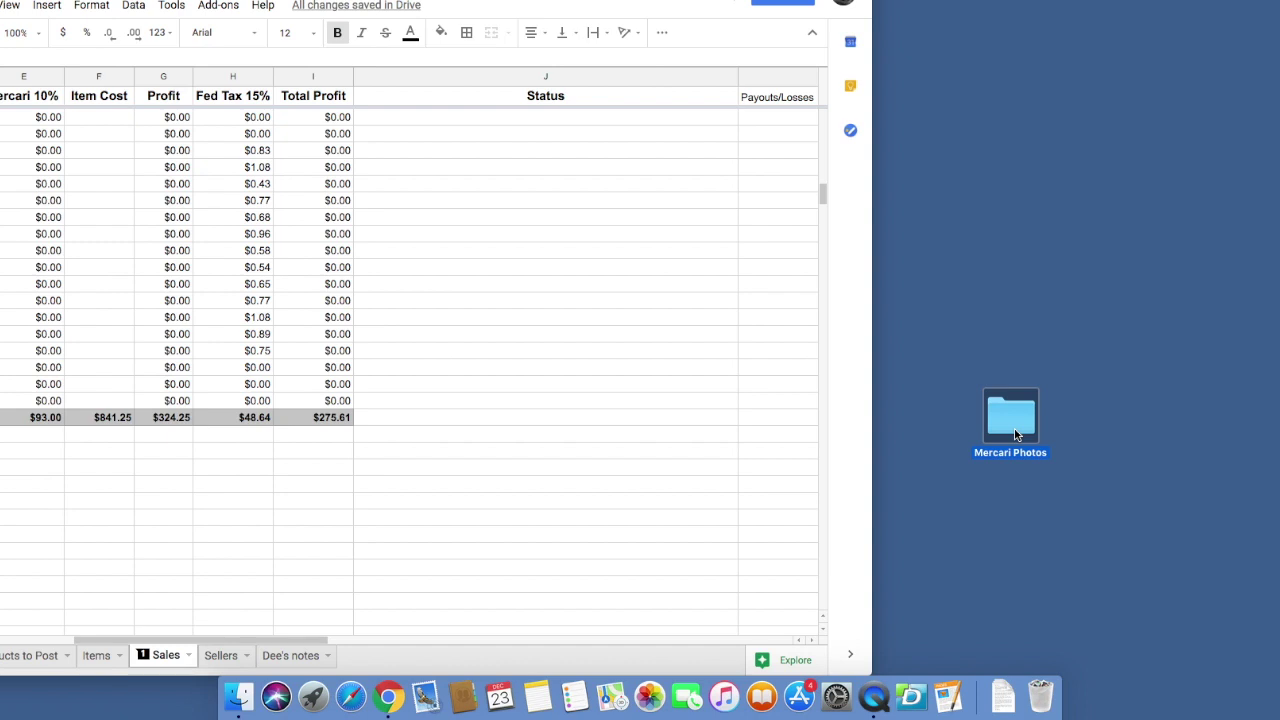
double_click(1016, 434)
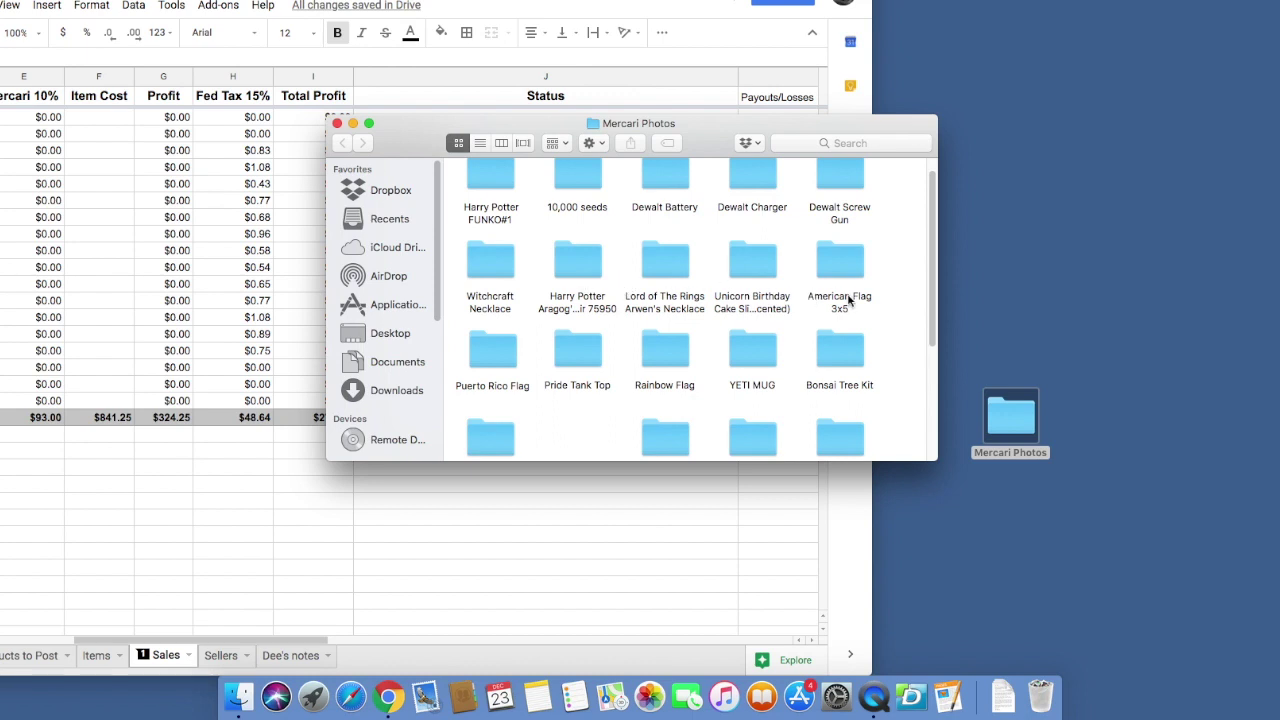
Check the files in the Lord of The Rings Arwen's Necklace folder, close it and widen the browser window again
double_click(655, 280)
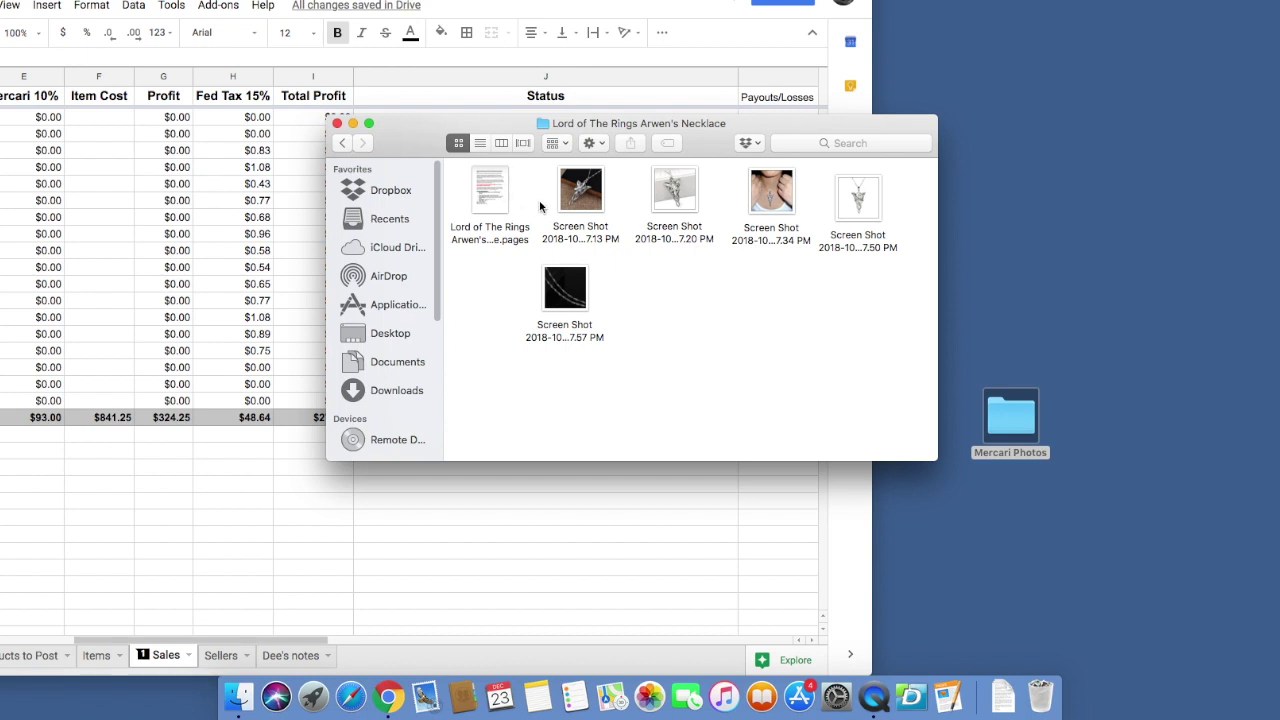
left_click(337, 123)
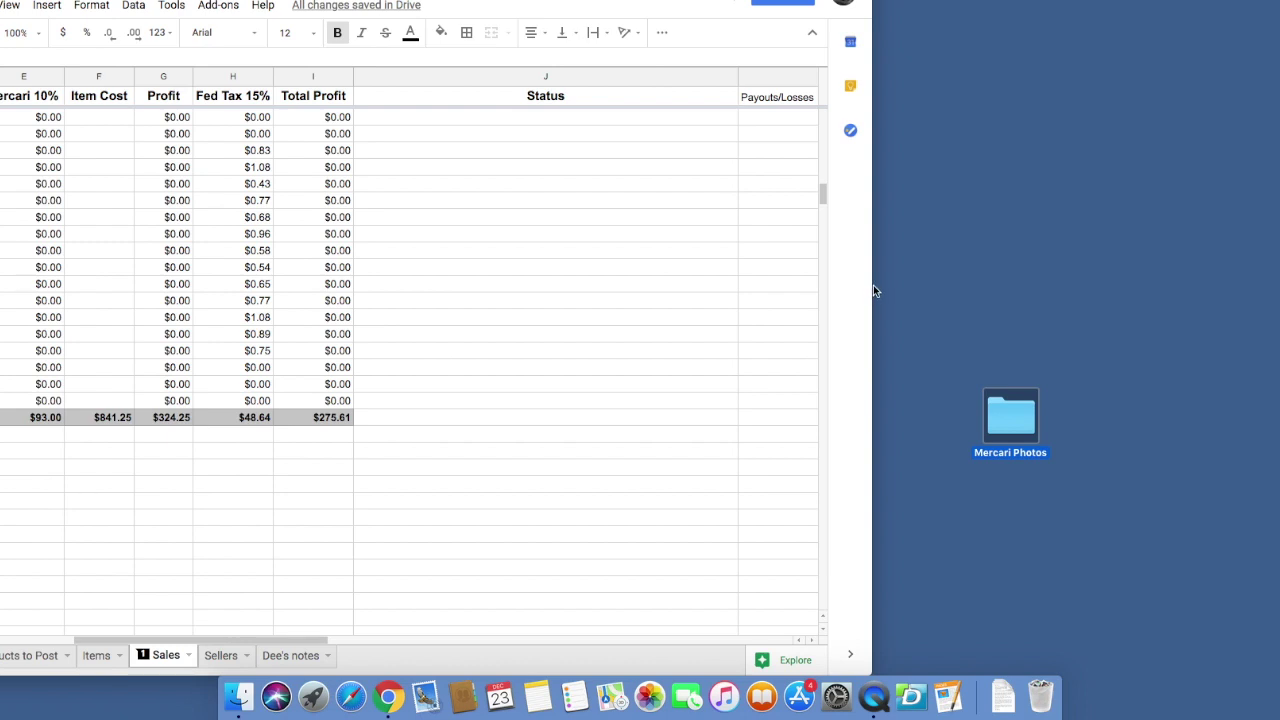
left_click_drag(872, 291, 1279, 268)
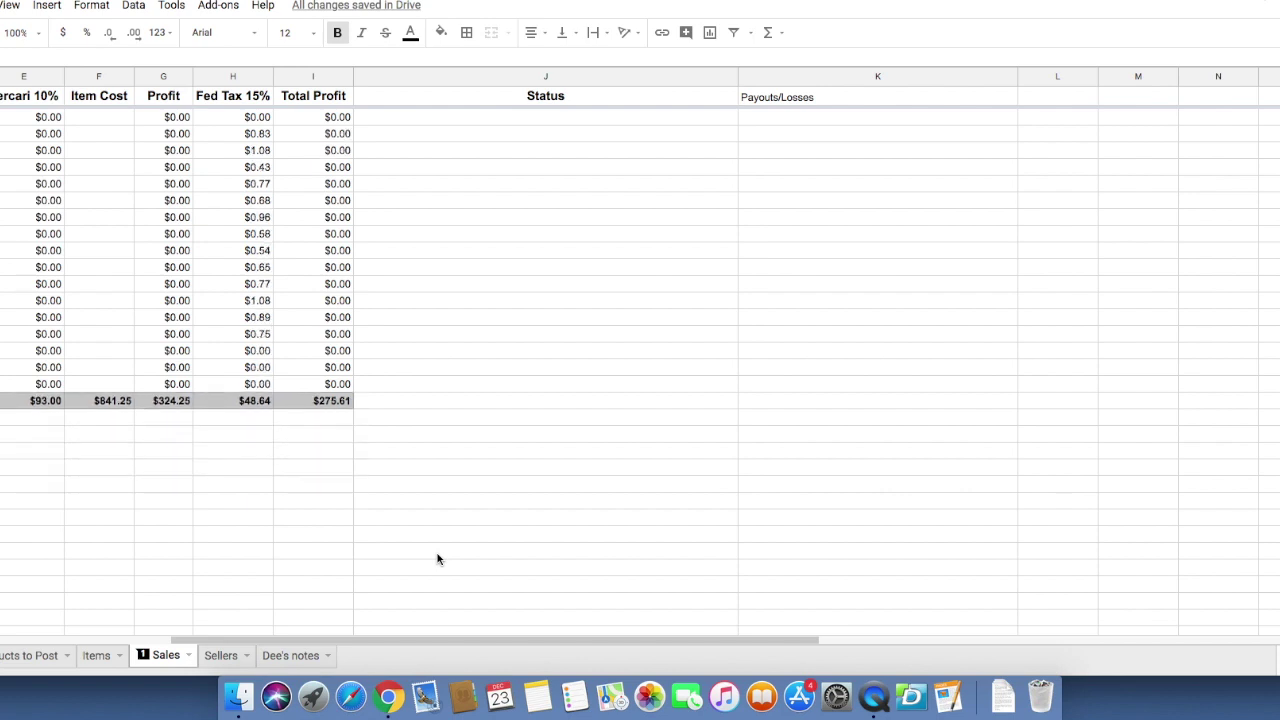
Recheck the profit amounts and status notes of the recent highlighted orders down to the totals row of the Sales sheet
scroll(437, 559, "up", 6)
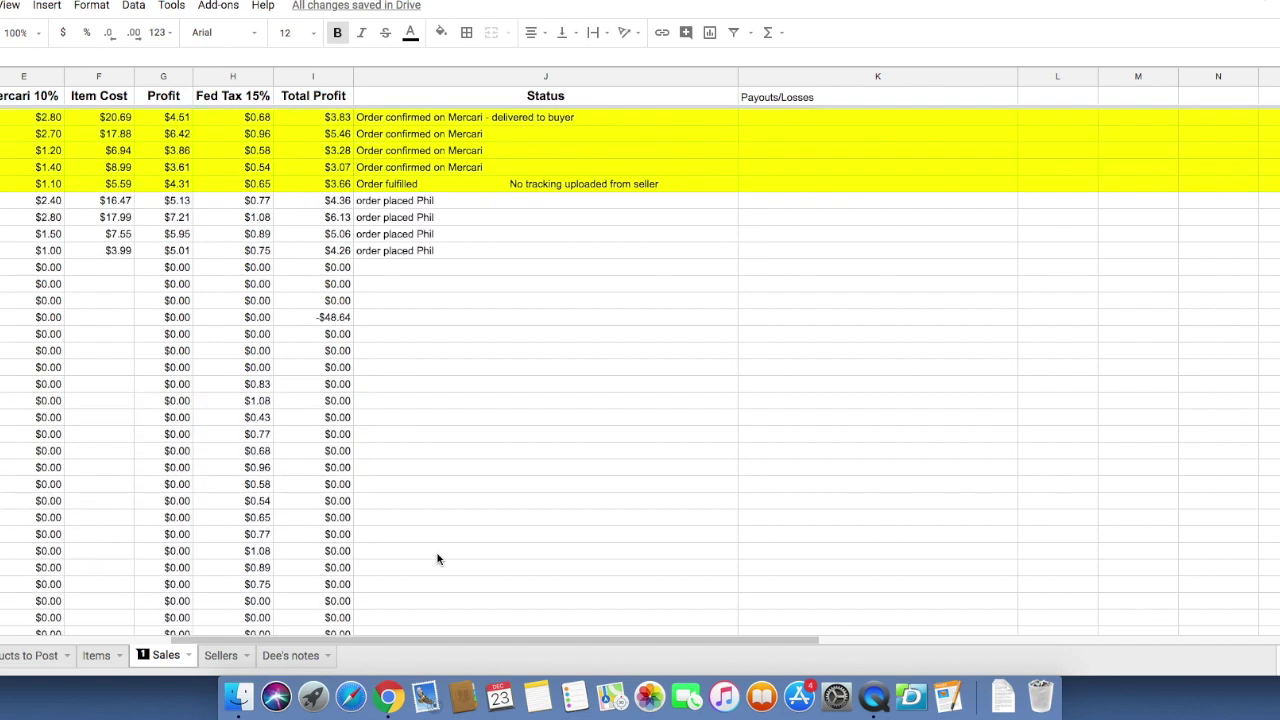
scroll(437, 559, "up", 5)
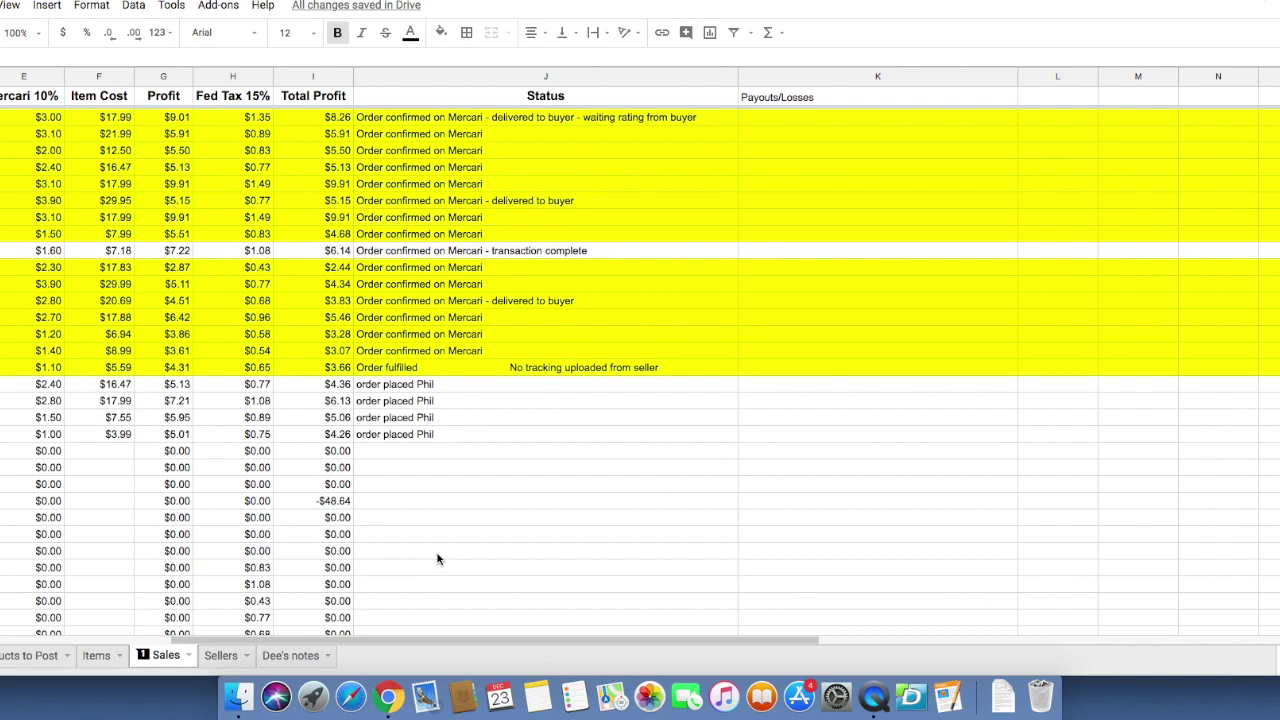
scroll(437, 559, "up", 1)
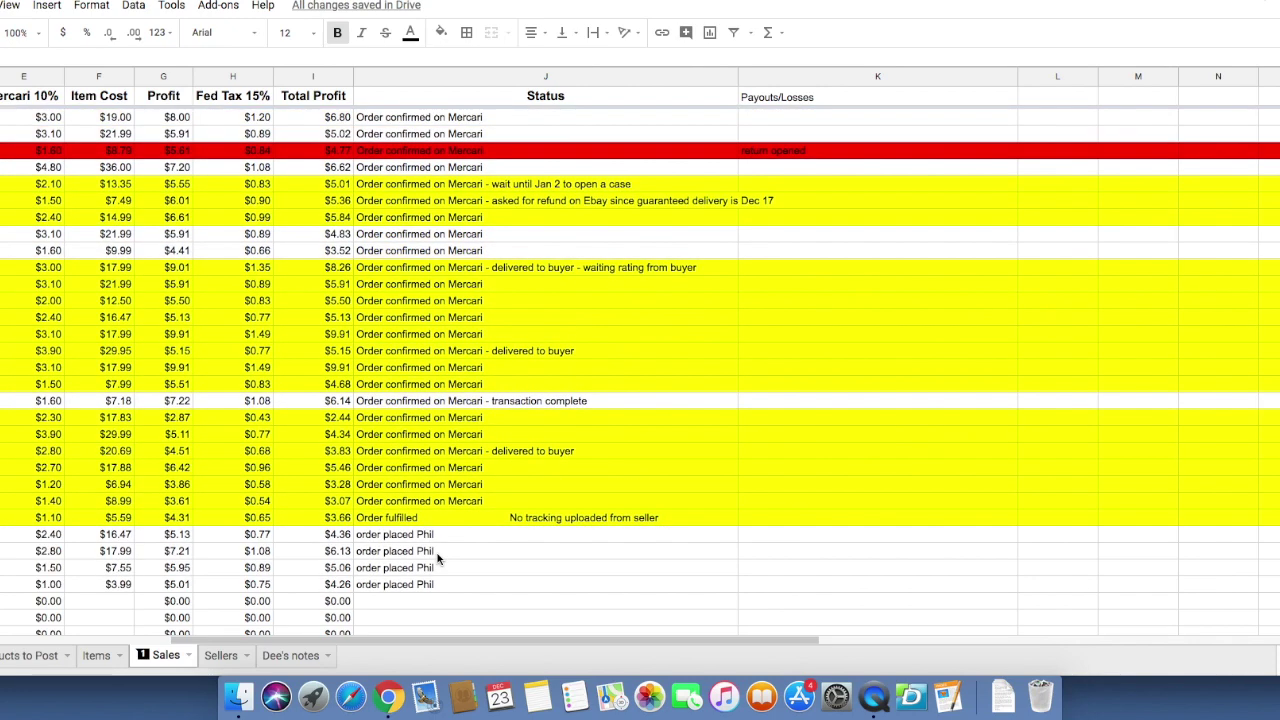
scroll(437, 559, "up", 2)
scroll(437, 559, "up", 2)
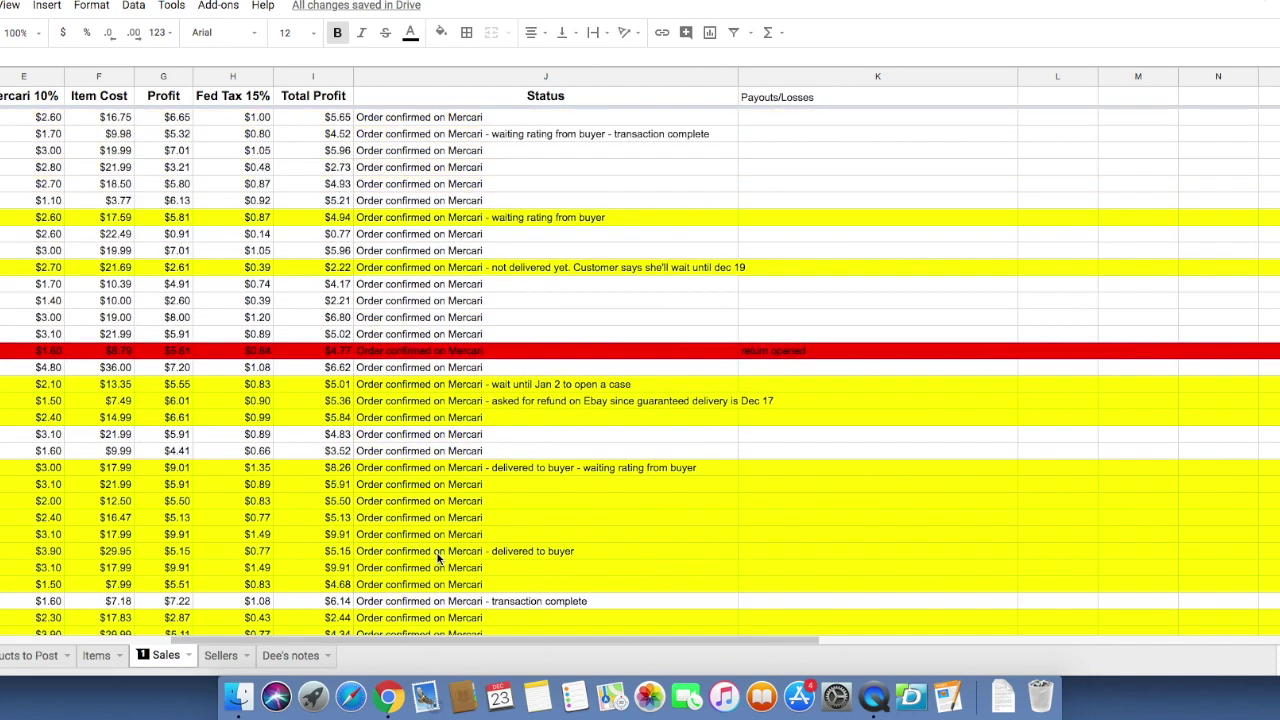
scroll(437, 559, "down", 1)
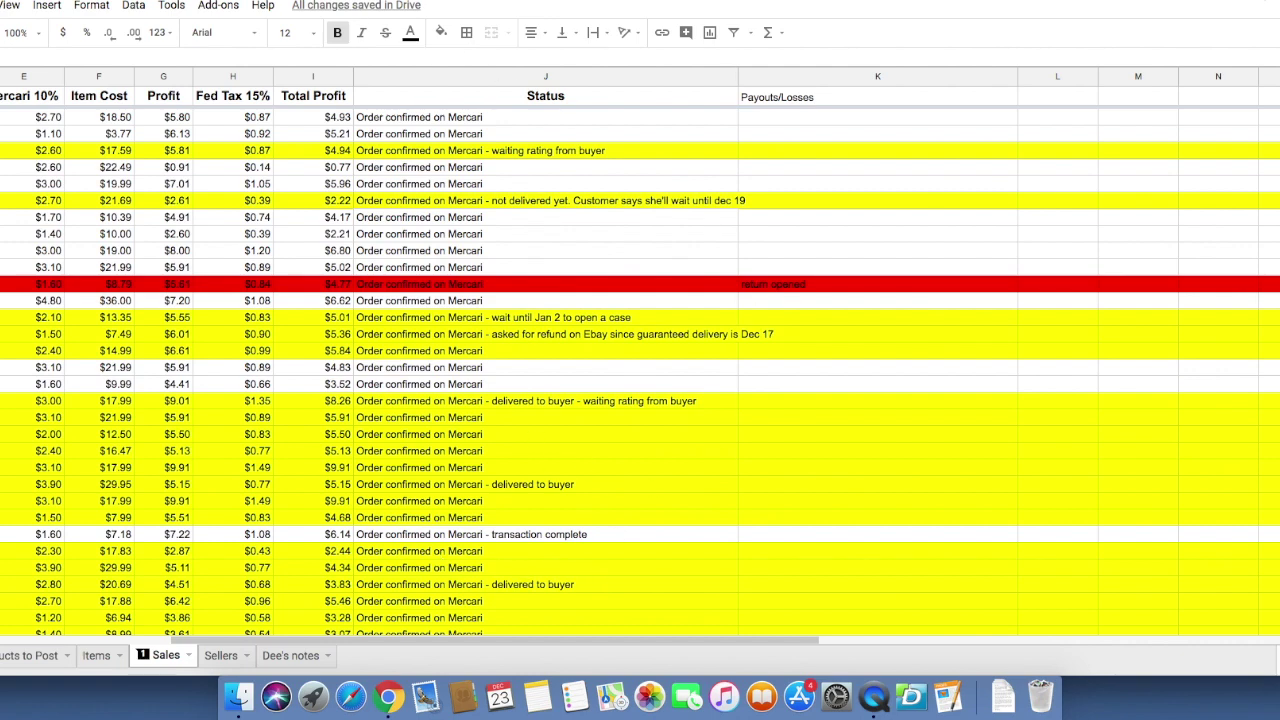
left_click(196, 1)
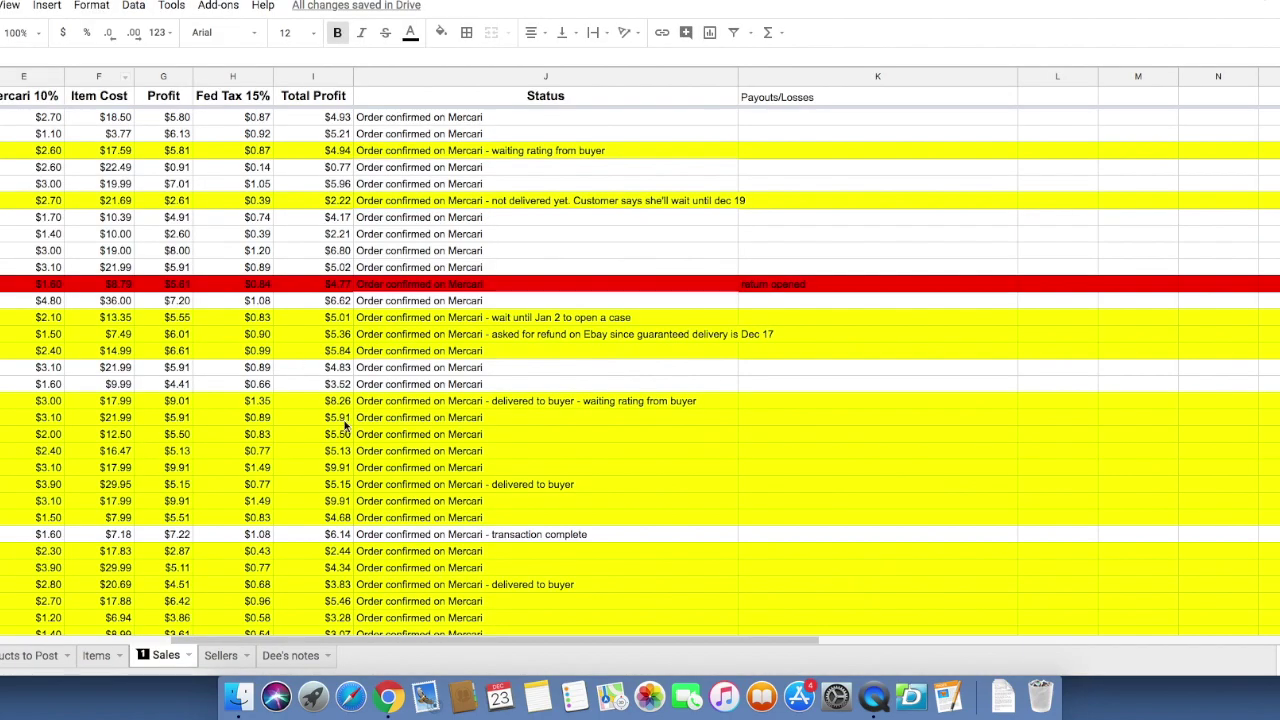
scroll(360, 438, "down", 10)
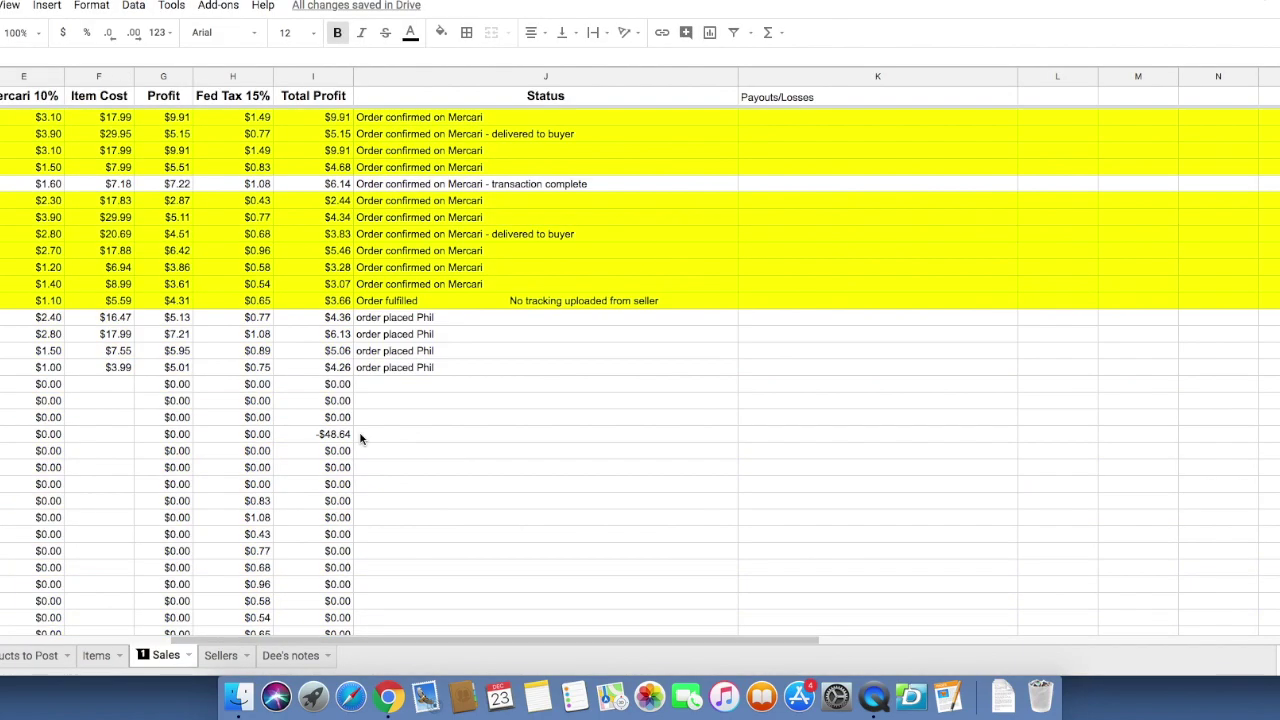
scroll(361, 438, "down", 5)
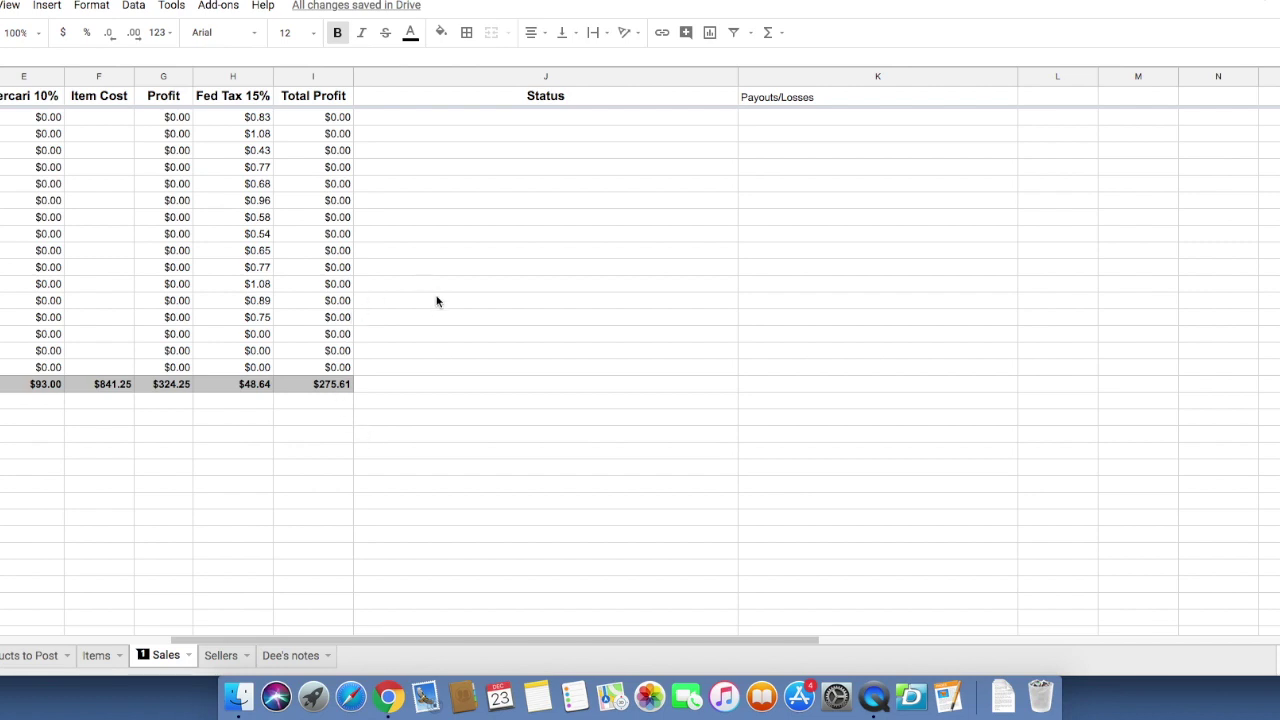
scroll(260, 328, "up", 8)
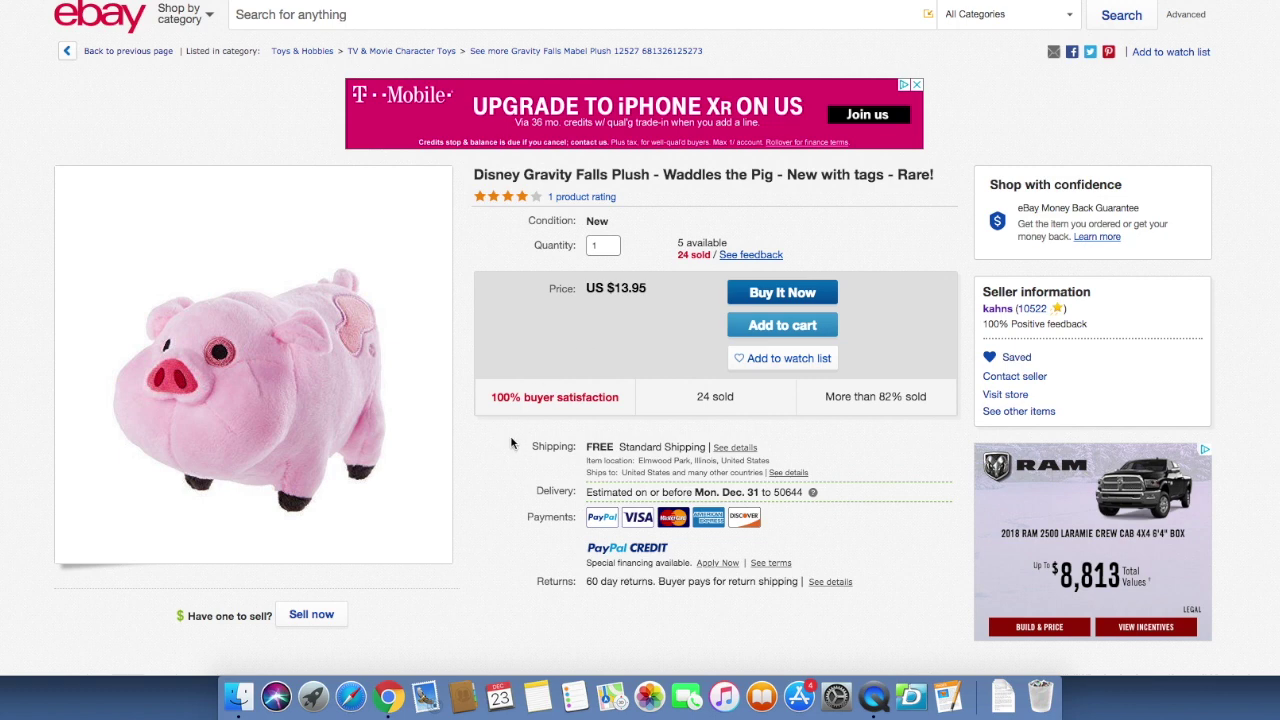
Compare the price and shipping details of the eBay Waddles the Pig plush listing with the sold Mercari listing
scroll(487, 481, "down", 2)
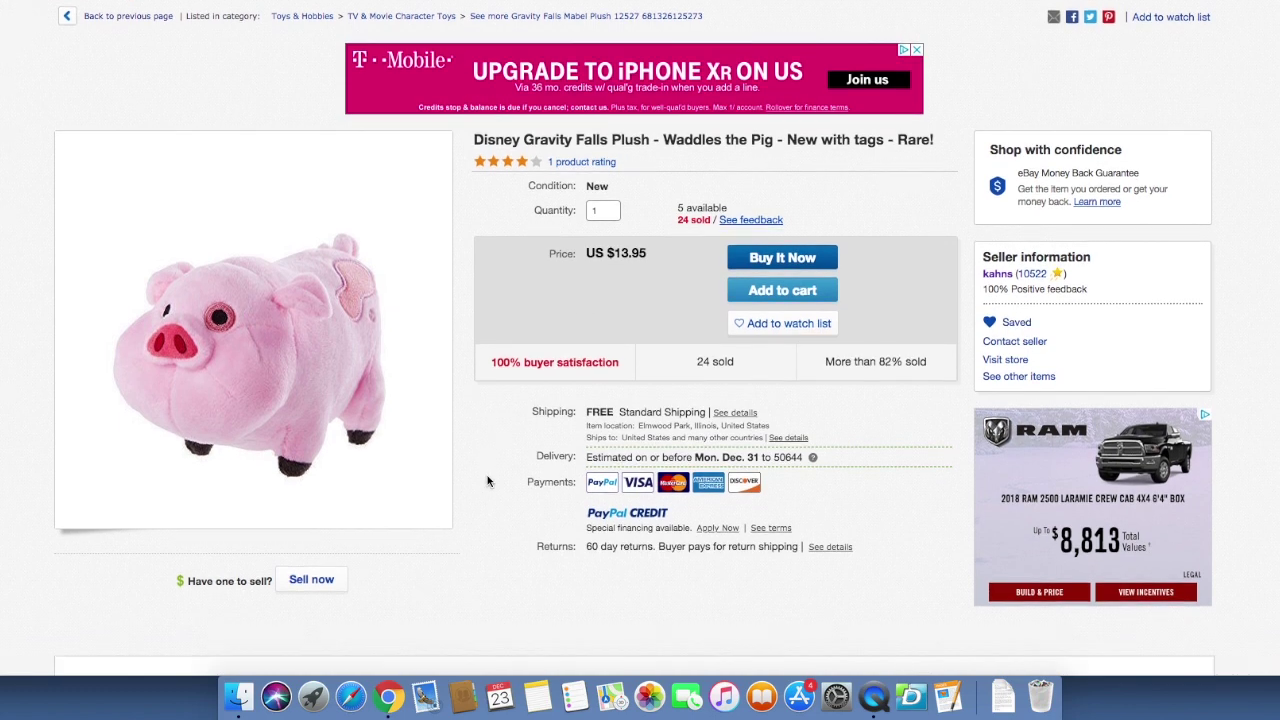
scroll(487, 481, "down", 1)
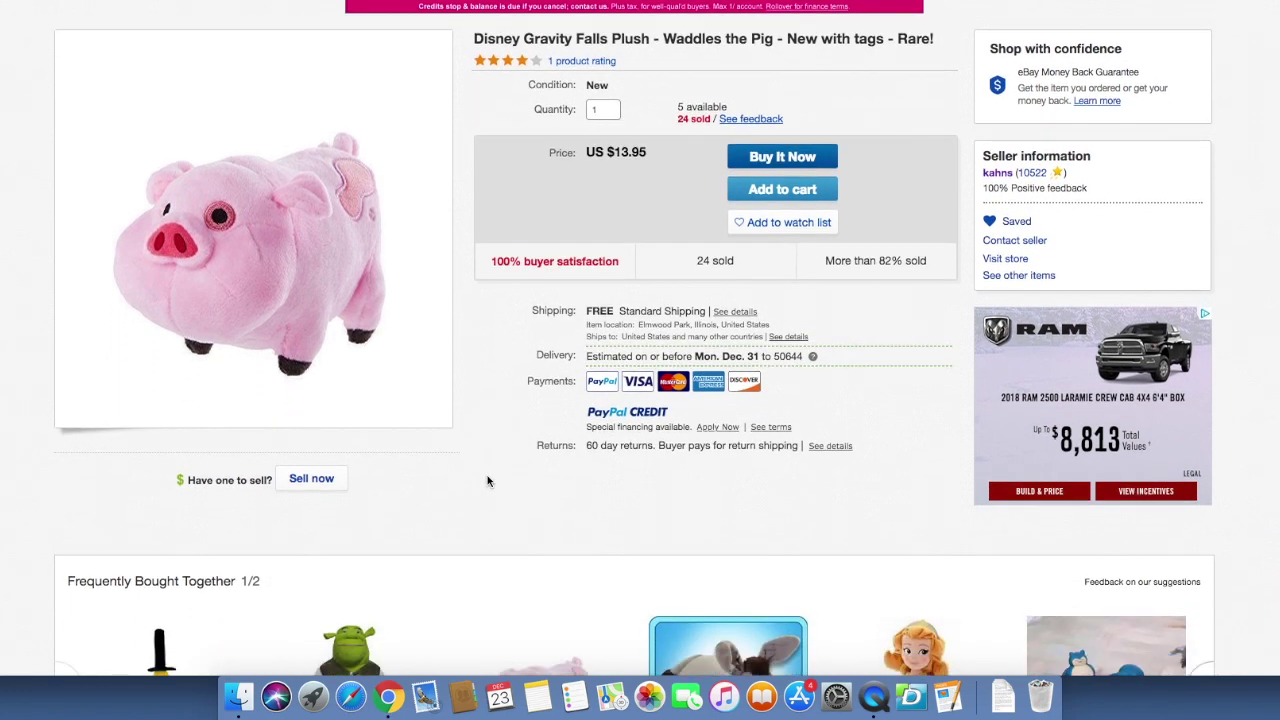
scroll(487, 481, "up", 1)
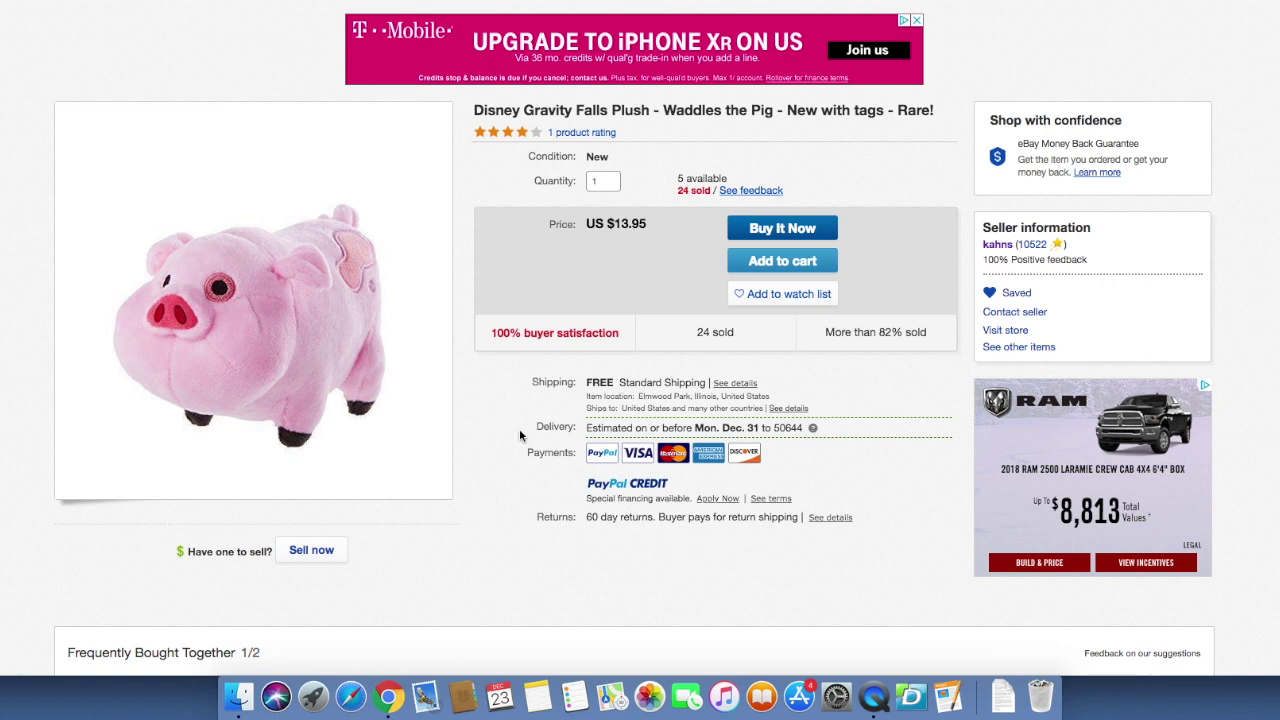
scroll(519, 428, "up", 1)
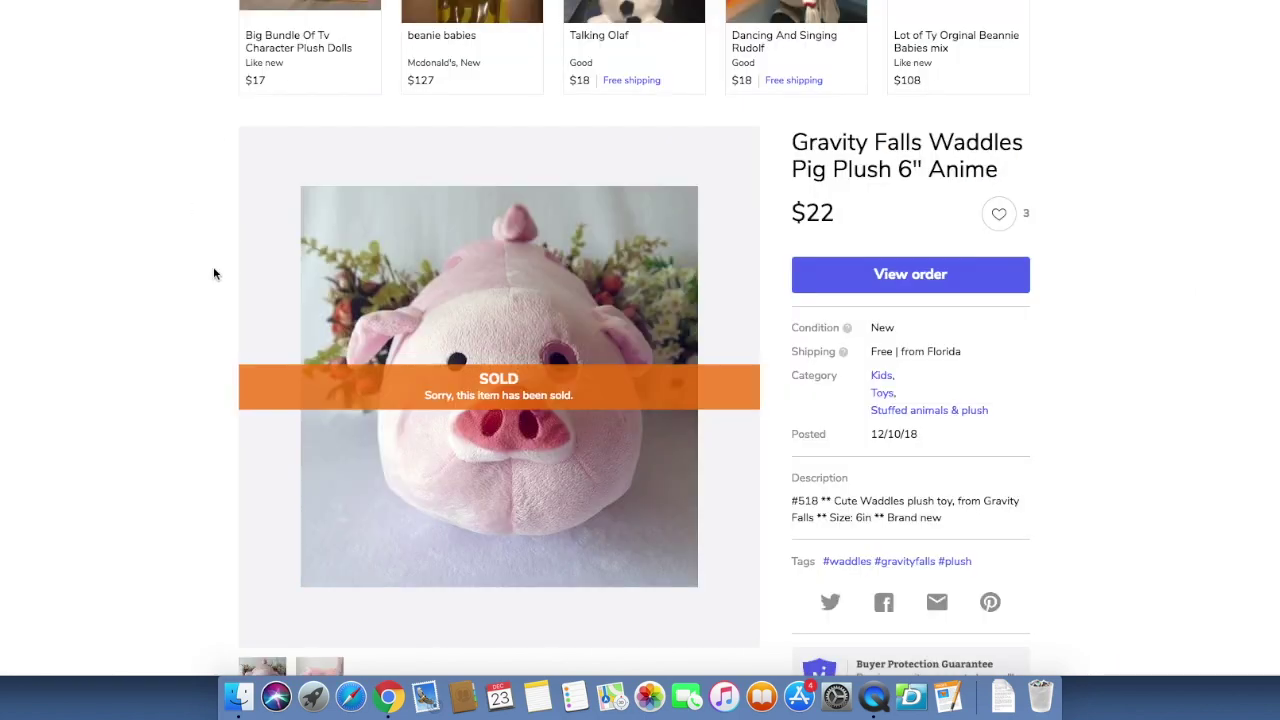
scroll(283, 312, "up", 5)
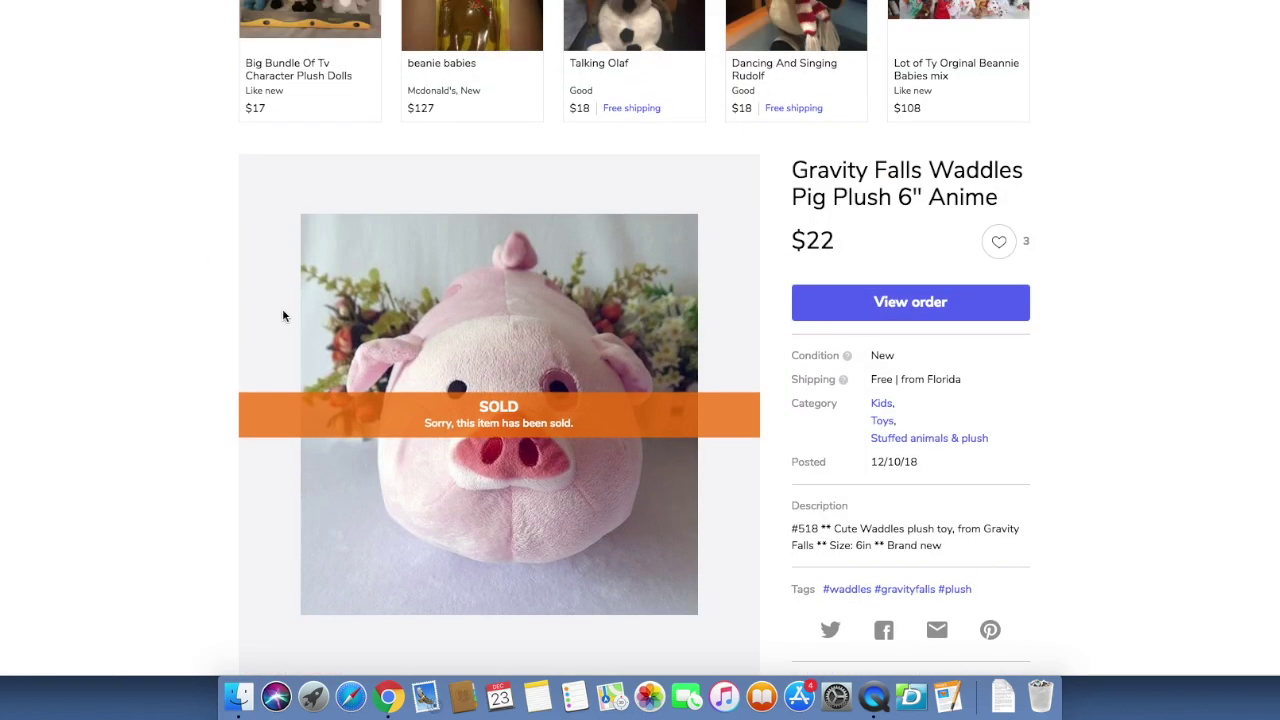
Examine the photos, price, condition, shipping and description of the sold Waddles Pig plush listing on Mercari
scroll(284, 316, "down", 5)
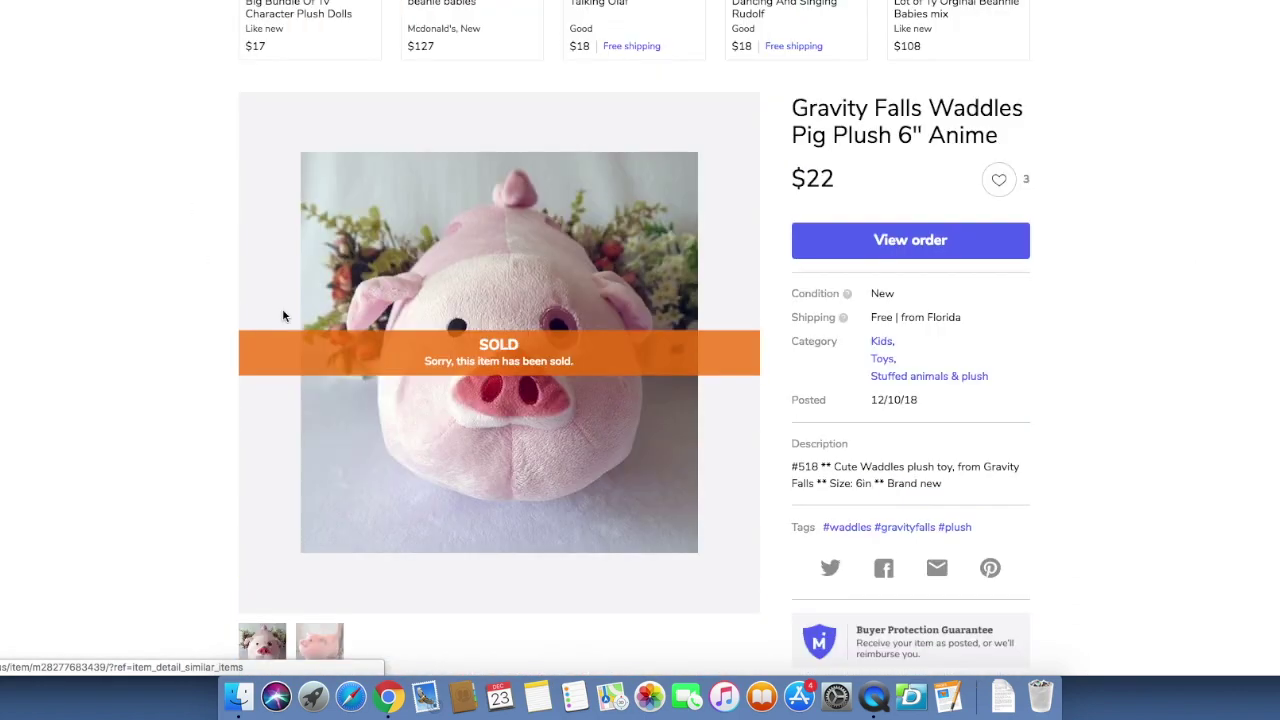
scroll(283, 316, "down", 3)
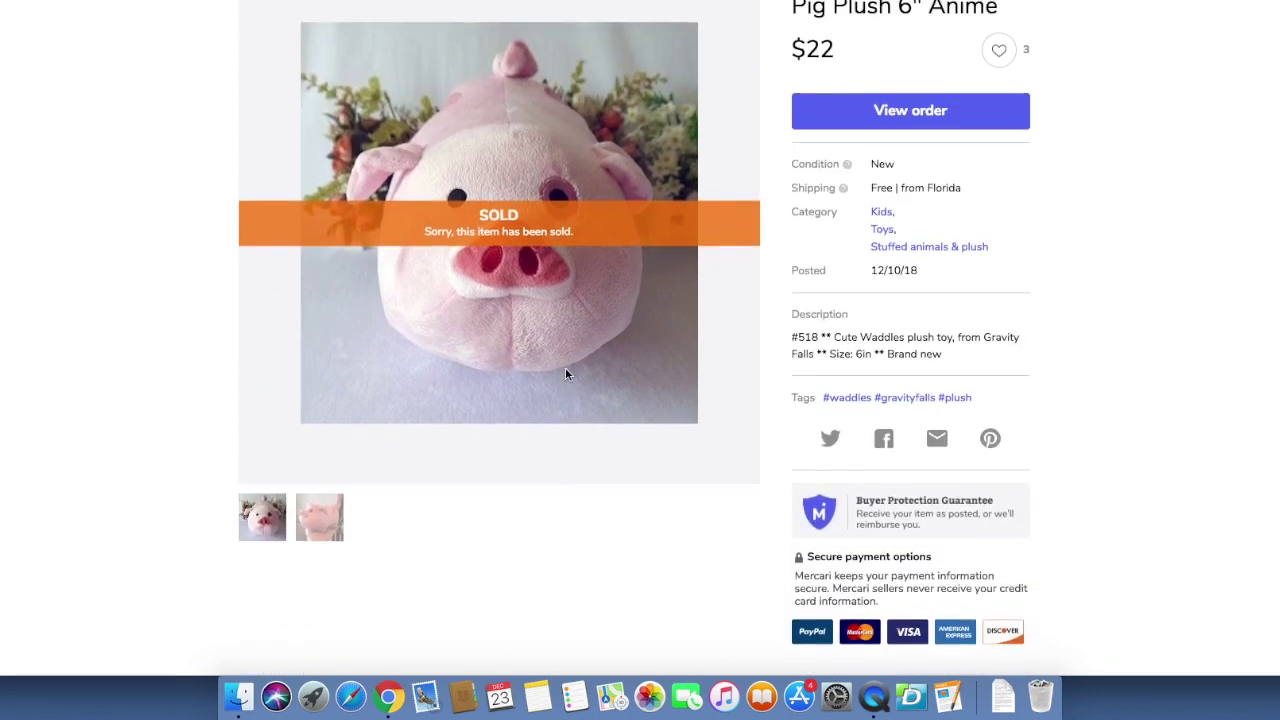
scroll(566, 374, "up", 4)
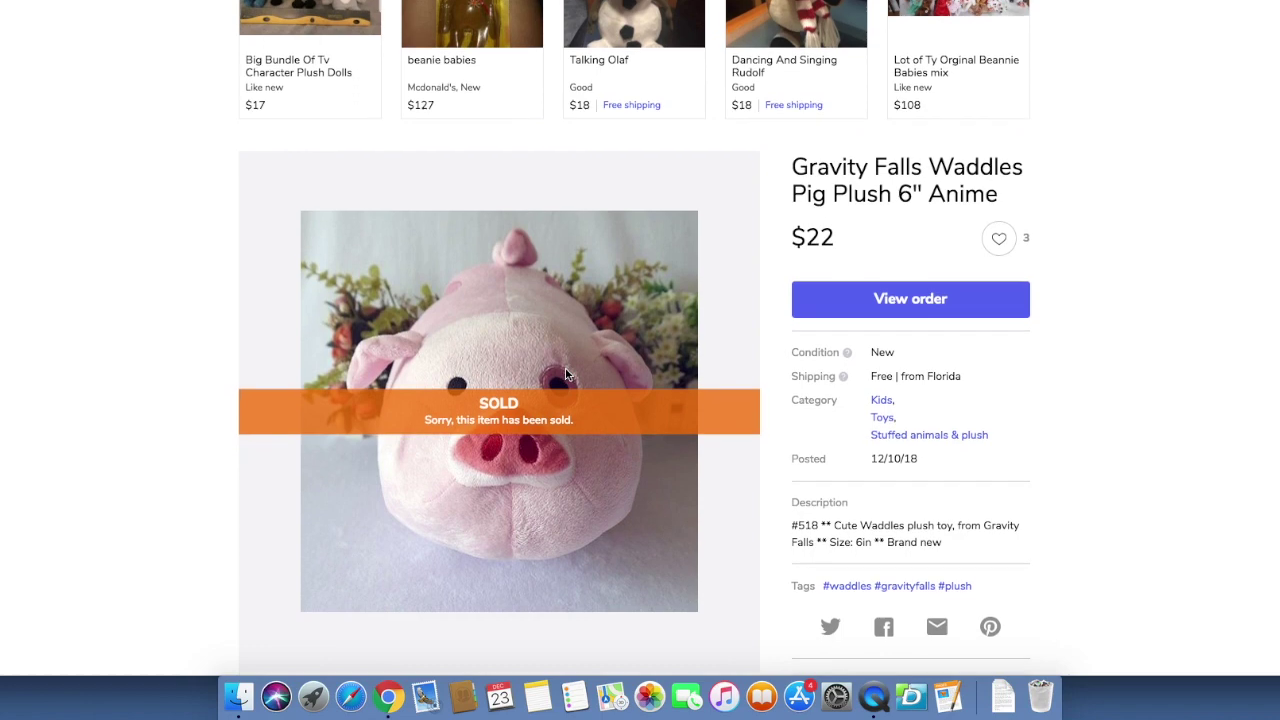
scroll(565, 374, "down", 1)
scroll(565, 374, "down", 2)
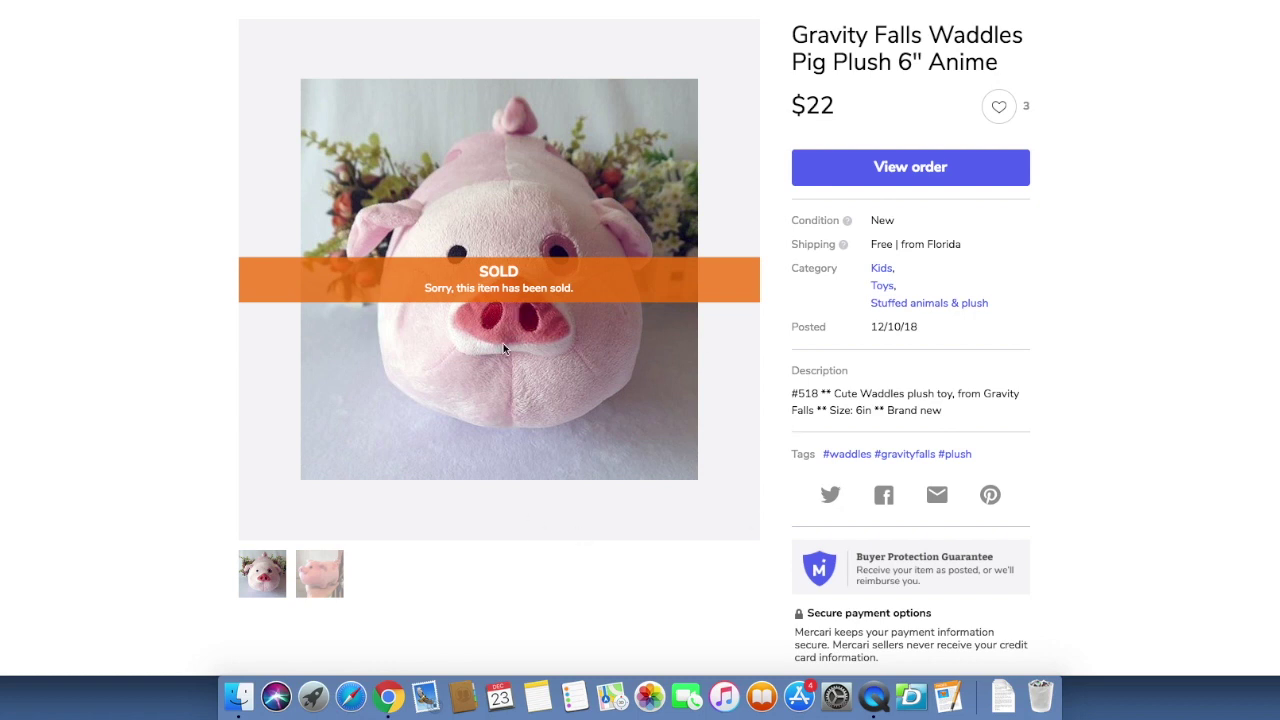
scroll(492, 425, "up", 1)
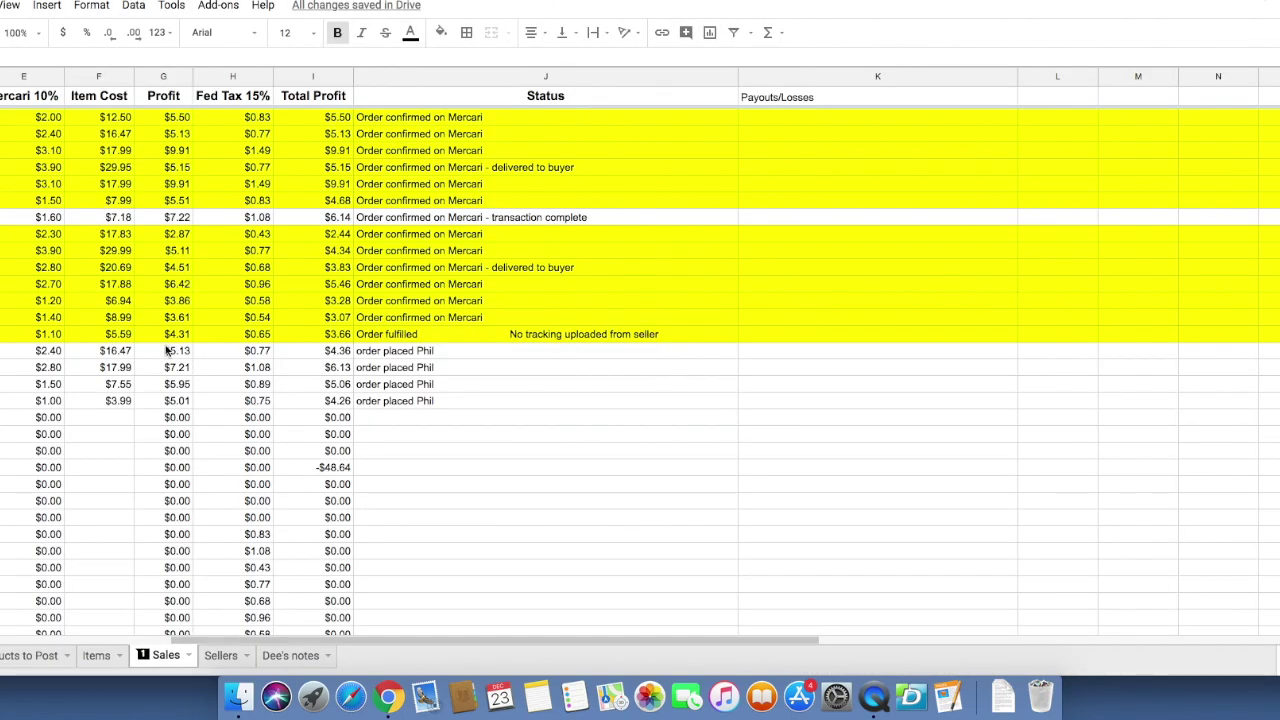
Review the order status notes on the Sales sheet and check the Waddles Pig plush entry and its eBay link on the Items sheet
scroll(168, 350, "up", 3)
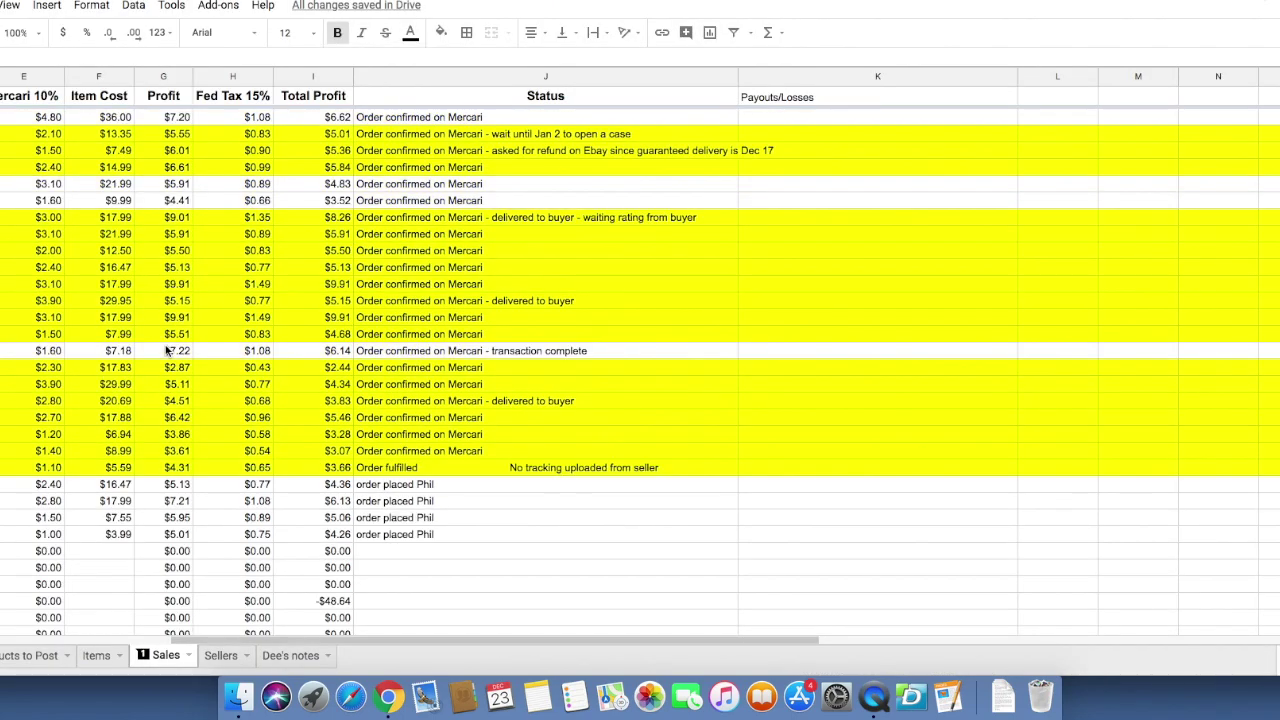
left_click(108, 656)
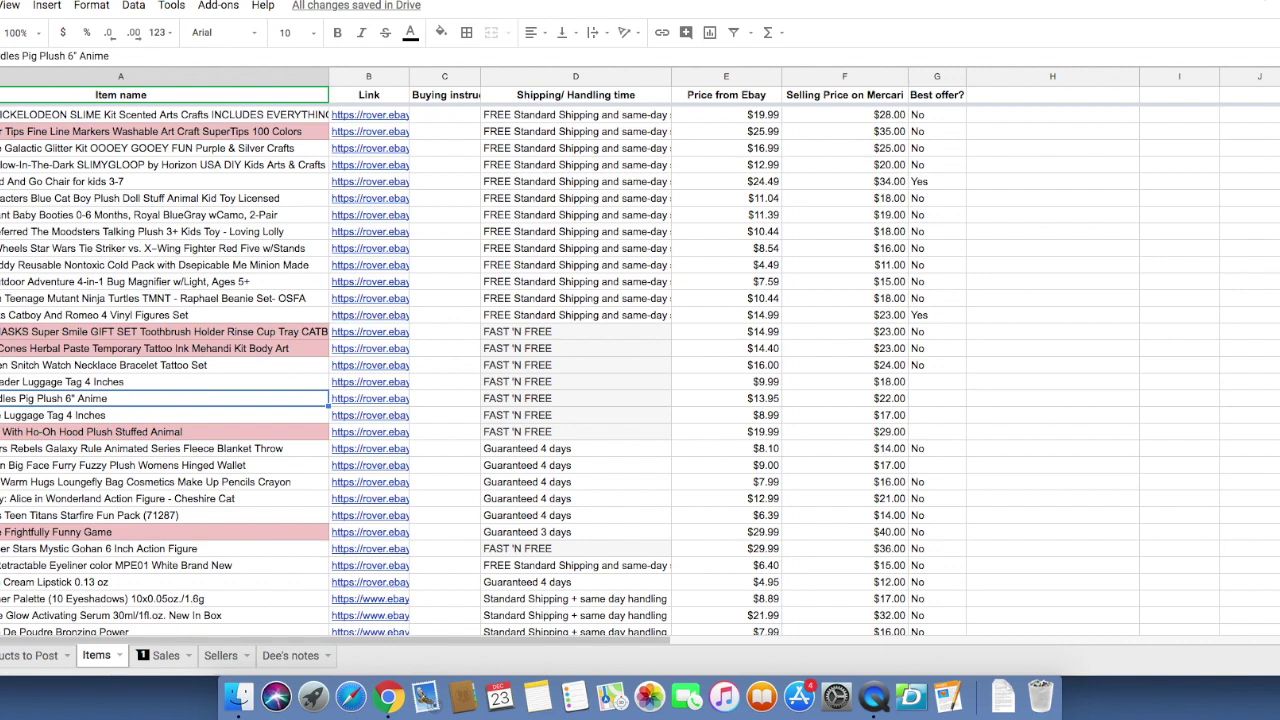
left_click(370, 388)
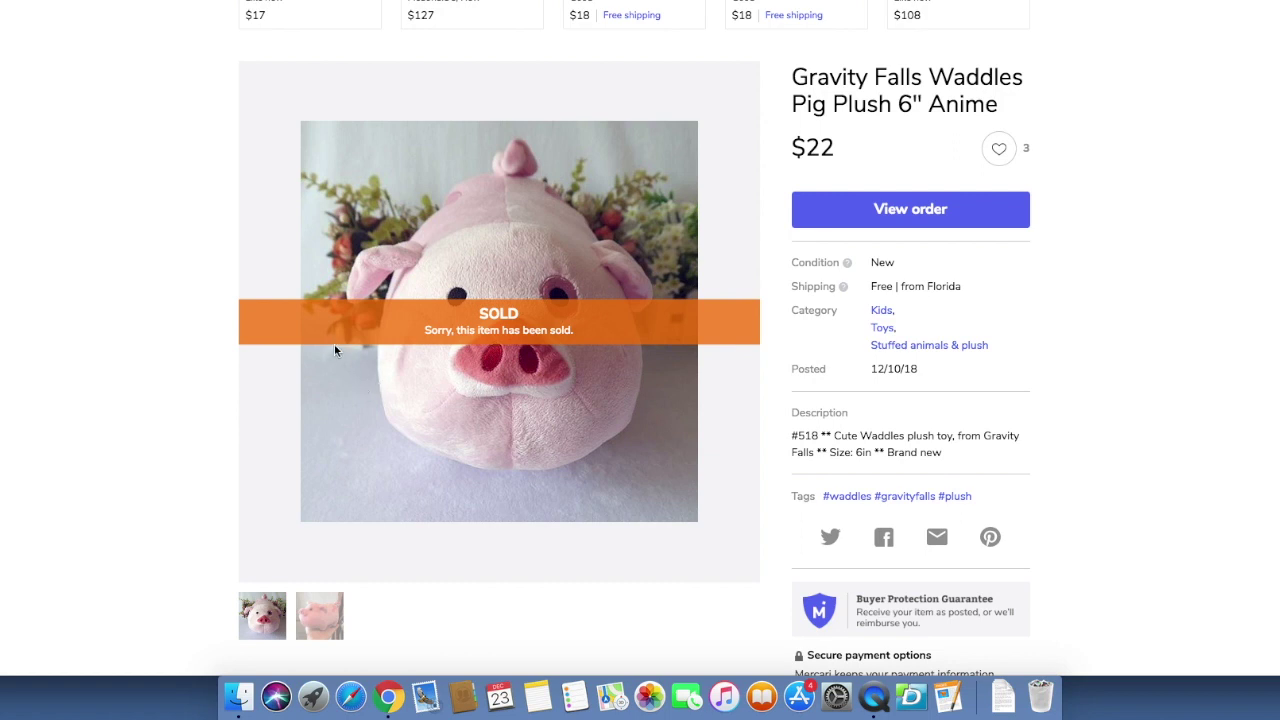
Recheck the category, posting date, description and tags of the sold Mercari listing for the Waddles Pig plush
scroll(337, 348, "up", 1)
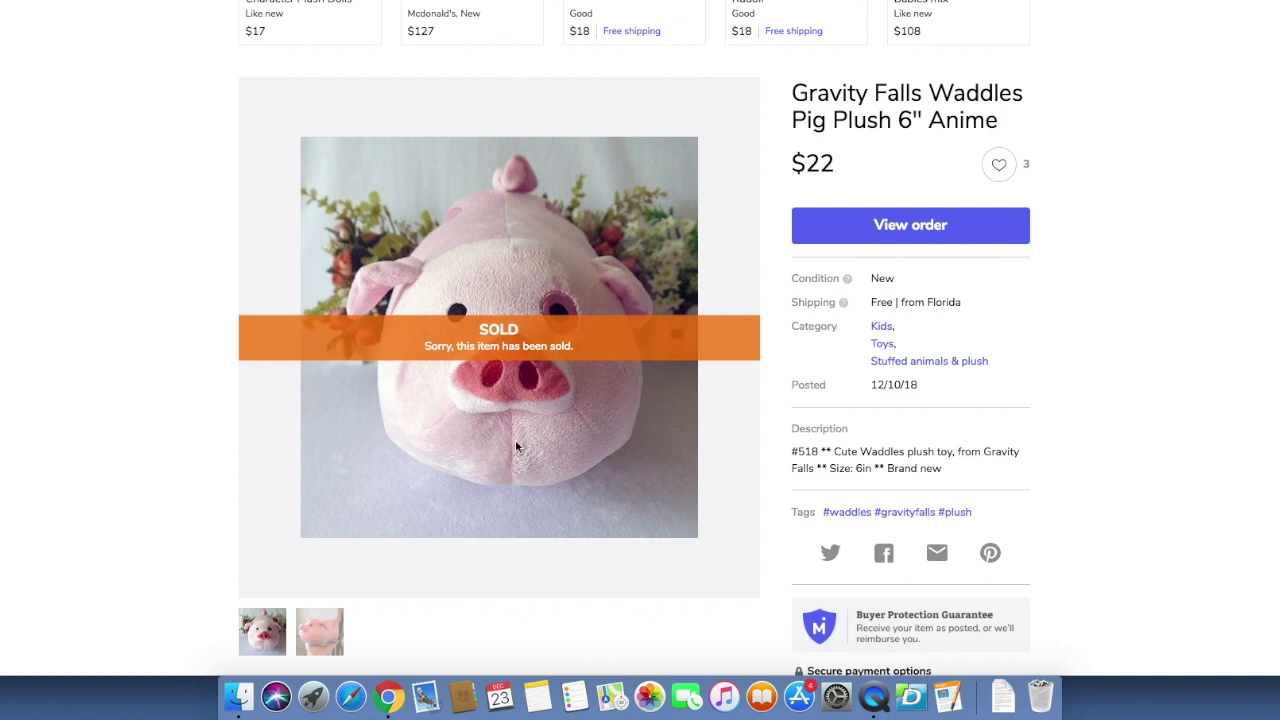
scroll(515, 445, "up", 1)
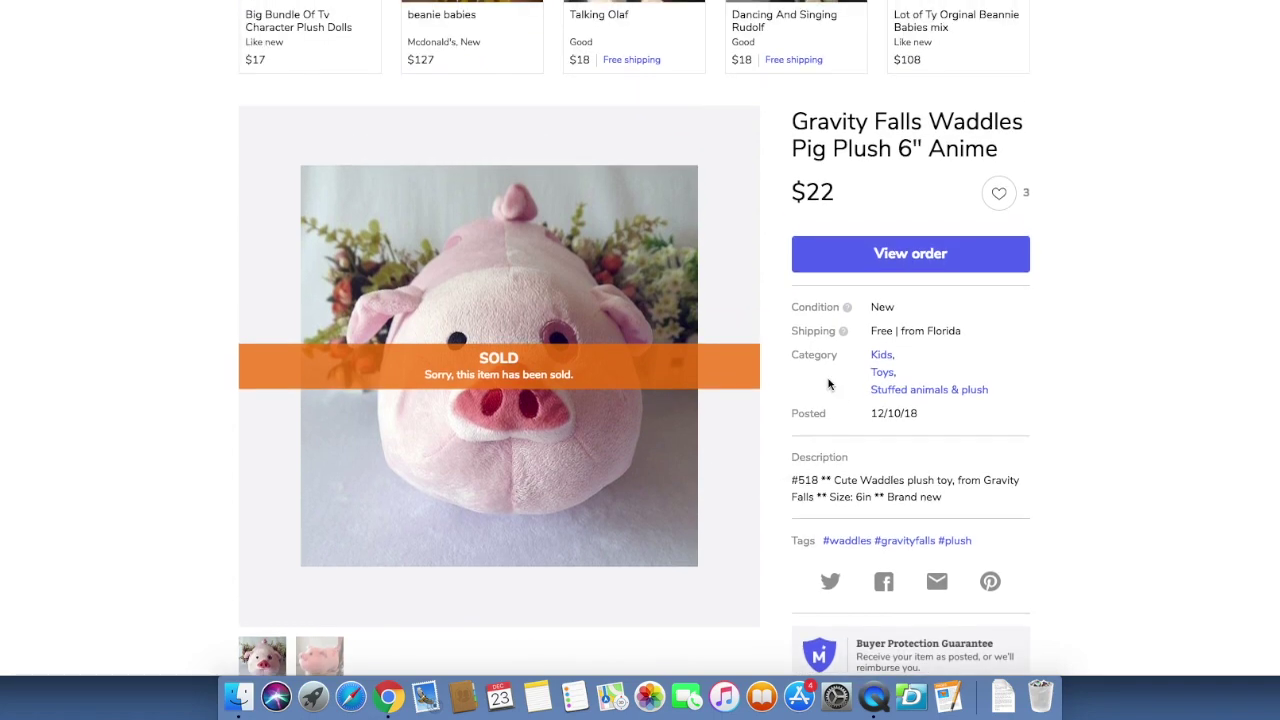
scroll(829, 382, "down", 3)
scroll(893, 423, "up", 1)
scroll(893, 423, "up", 2)
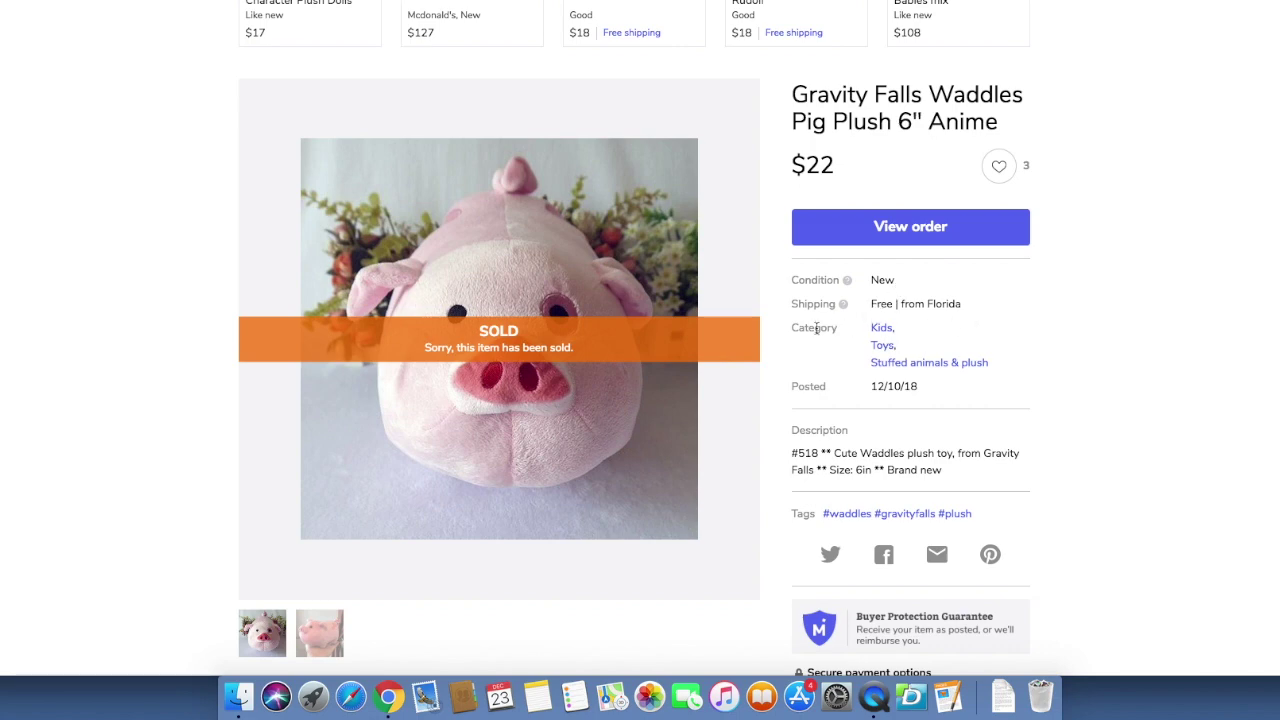
scroll(860, 424, "down", 2)
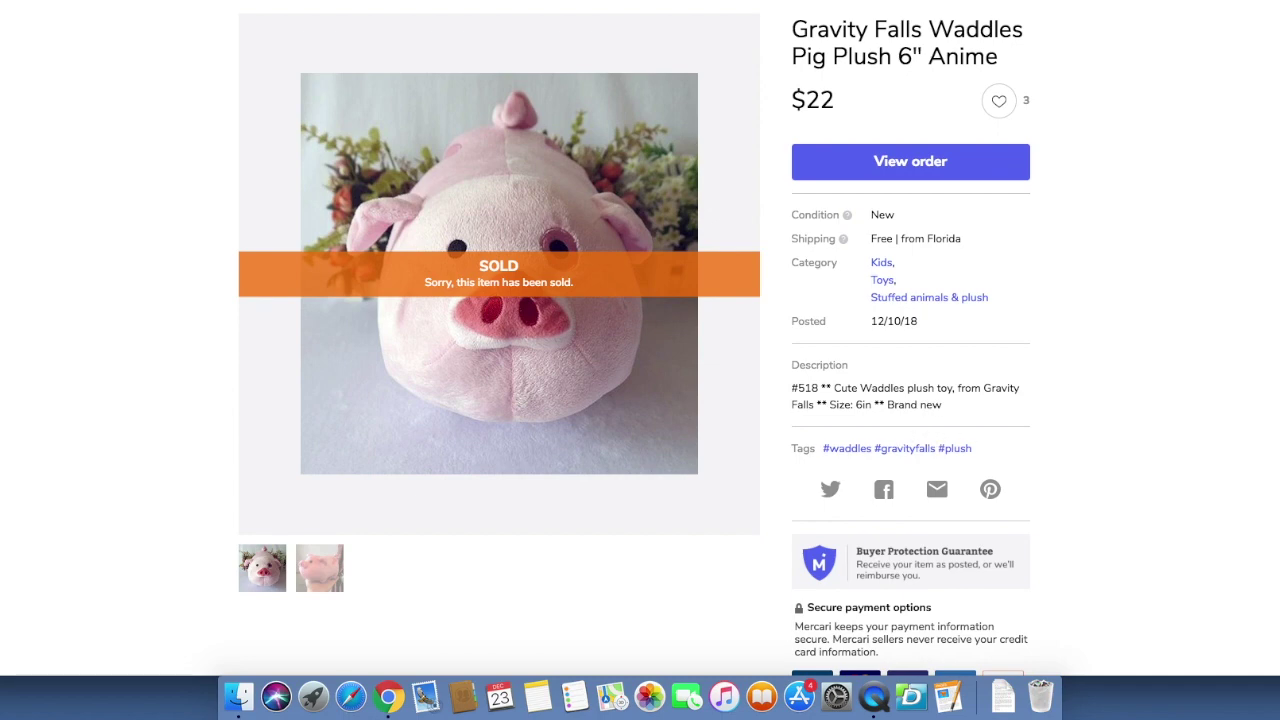
View the seller reviews below the Mercari listing and narrow the browser window to expose the Mercari Photos folder
scroll(1066, 403, "down", 10)
key("F11")
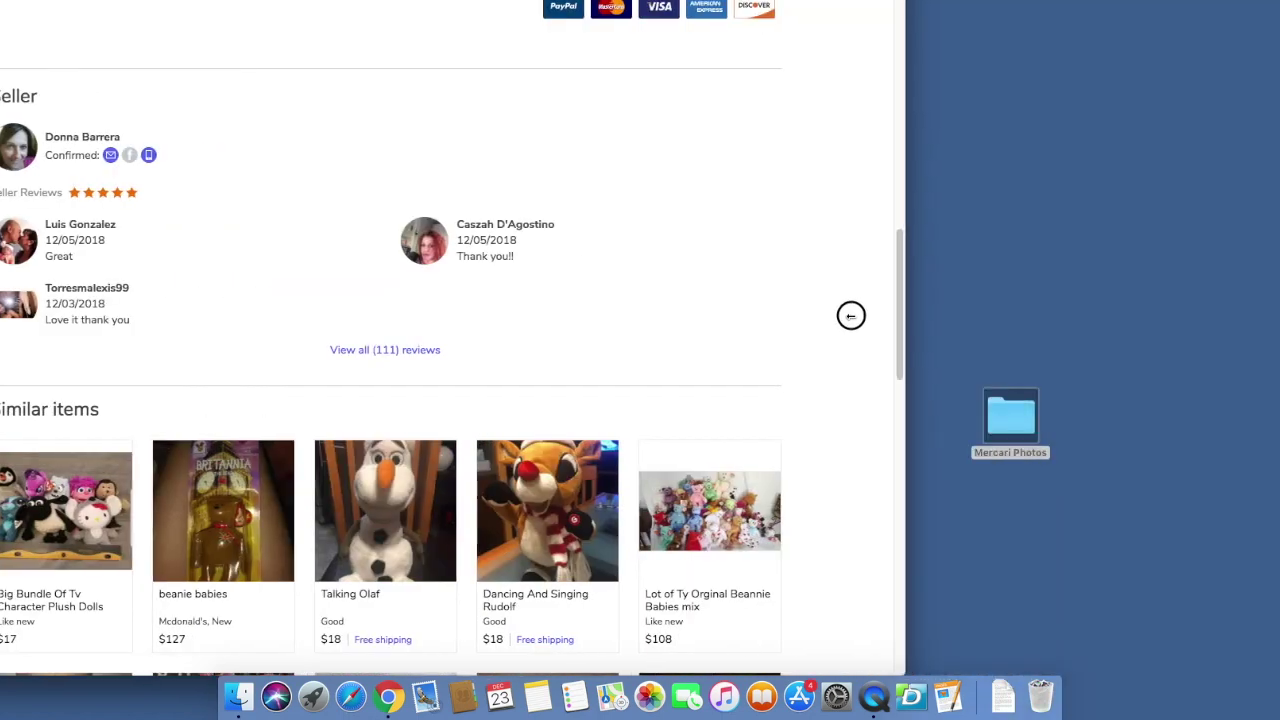